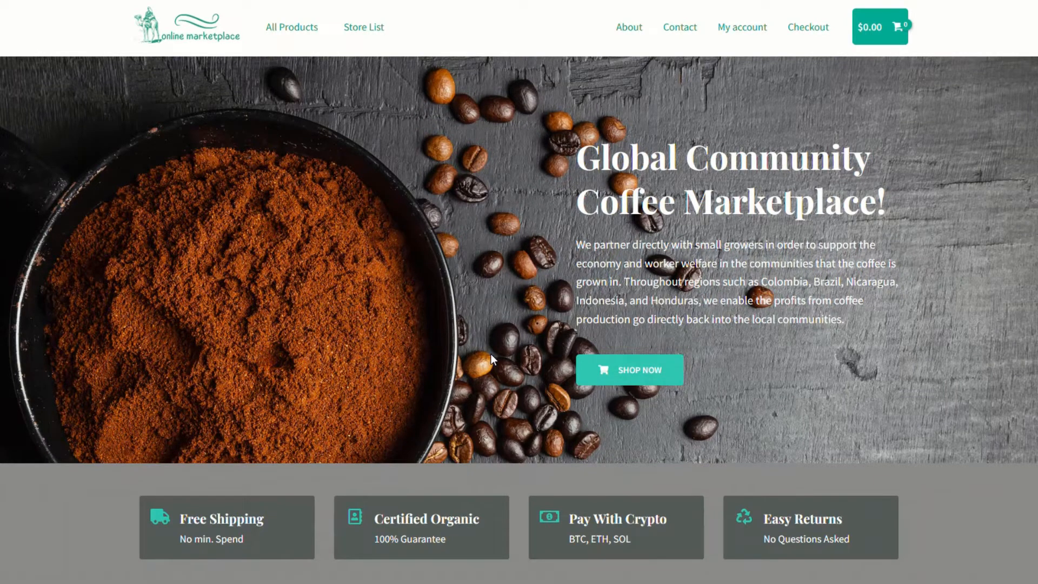
Browse the home page and Shop, then open the Store List of four vendor stores
{"action": "scroll", "coordinate": [491, 358], "scroll_direction": "down", "scroll_amount": 8}
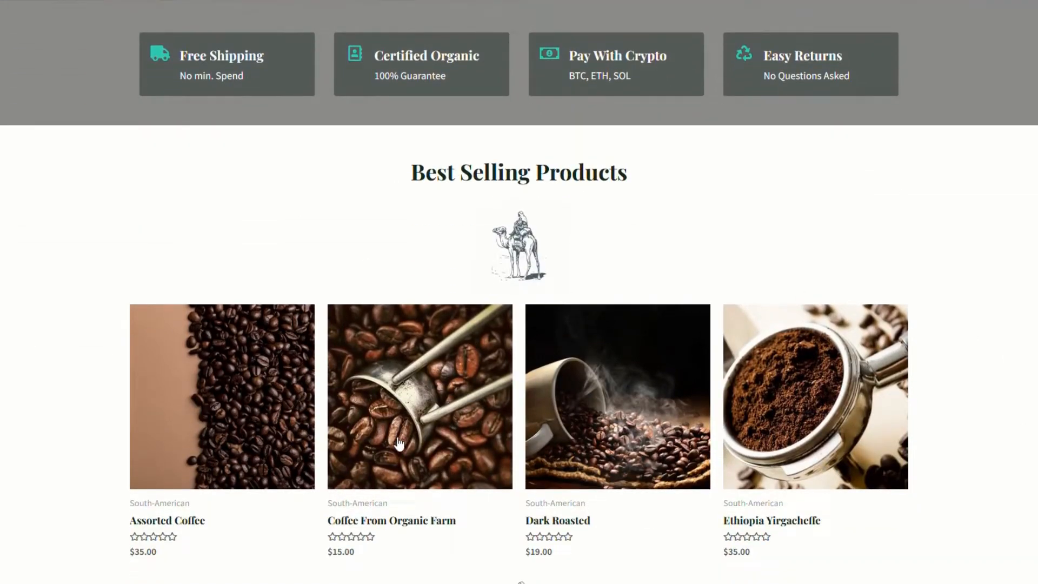
{"action": "scroll", "coordinate": [399, 443], "scroll_direction": "down", "scroll_amount": 9}
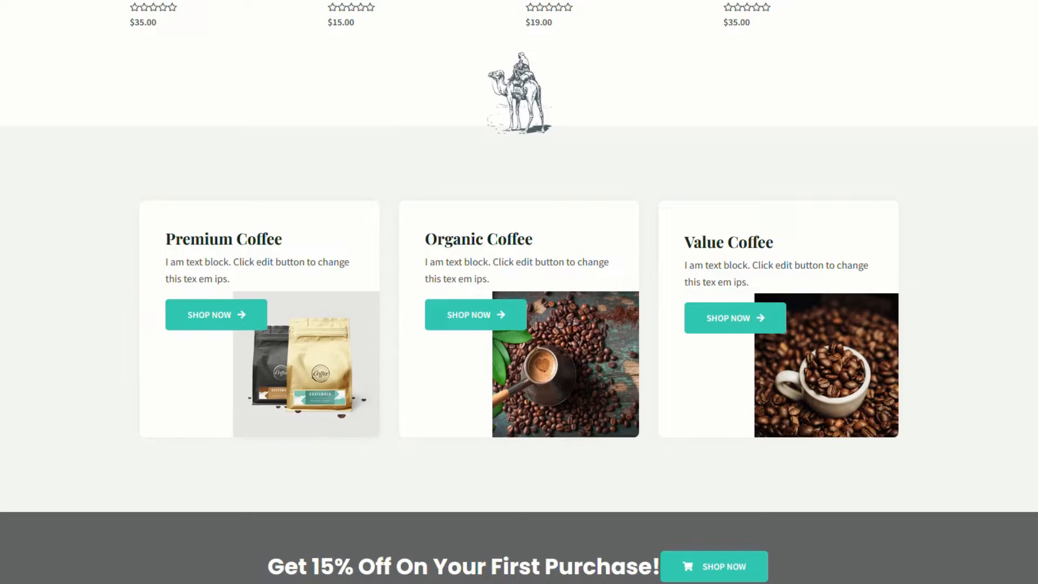
{"action": "scroll", "coordinate": [385, 274], "scroll_direction": "down", "scroll_amount": 3}
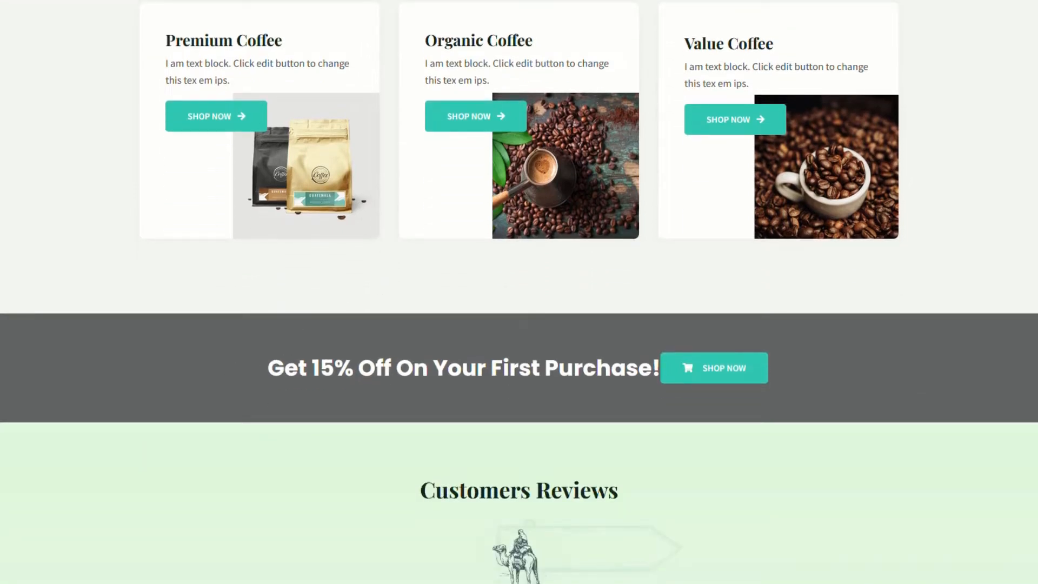
{"action": "scroll", "coordinate": [538, 359], "scroll_direction": "down", "scroll_amount": 7}
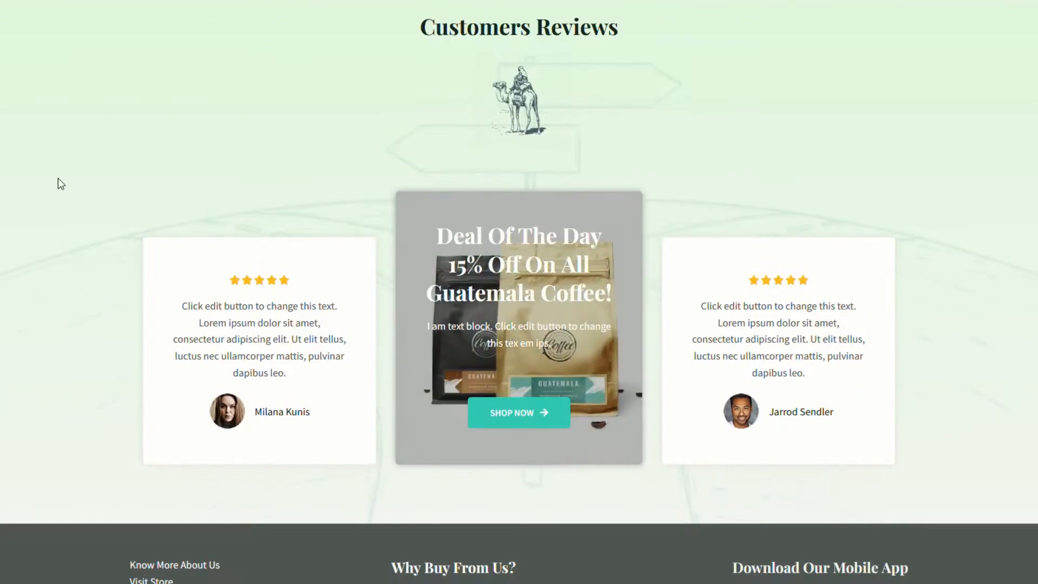
{"action": "scroll", "coordinate": [74, 400], "scroll_direction": "down", "scroll_amount": 3}
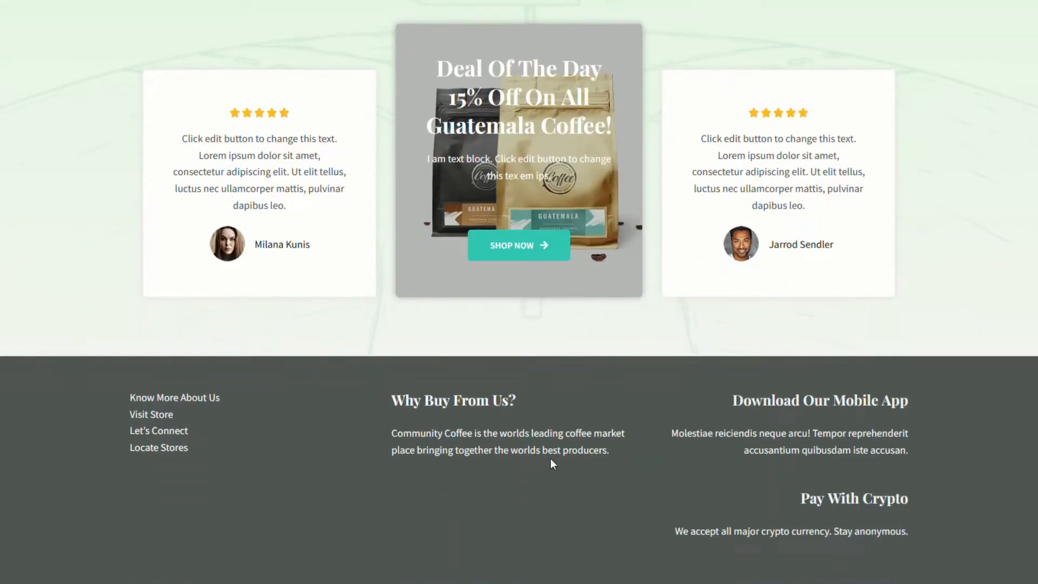
{"action": "scroll", "coordinate": [550, 459], "scroll_direction": "up", "scroll_amount": 15}
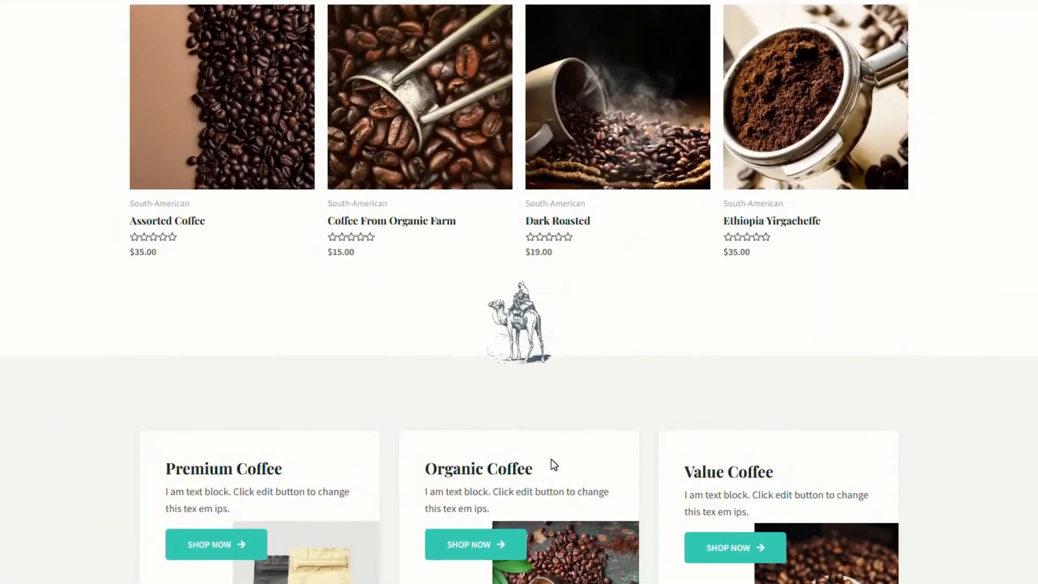
{"action": "scroll", "coordinate": [550, 459], "scroll_direction": "up", "scroll_amount": 10}
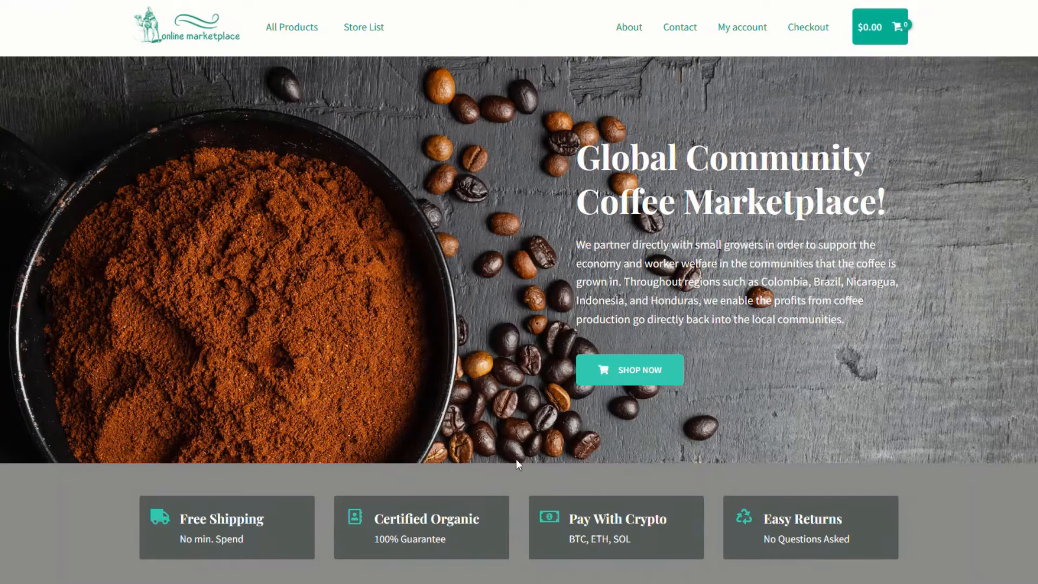
{"action": "left_click", "coordinate": [303, 31]}
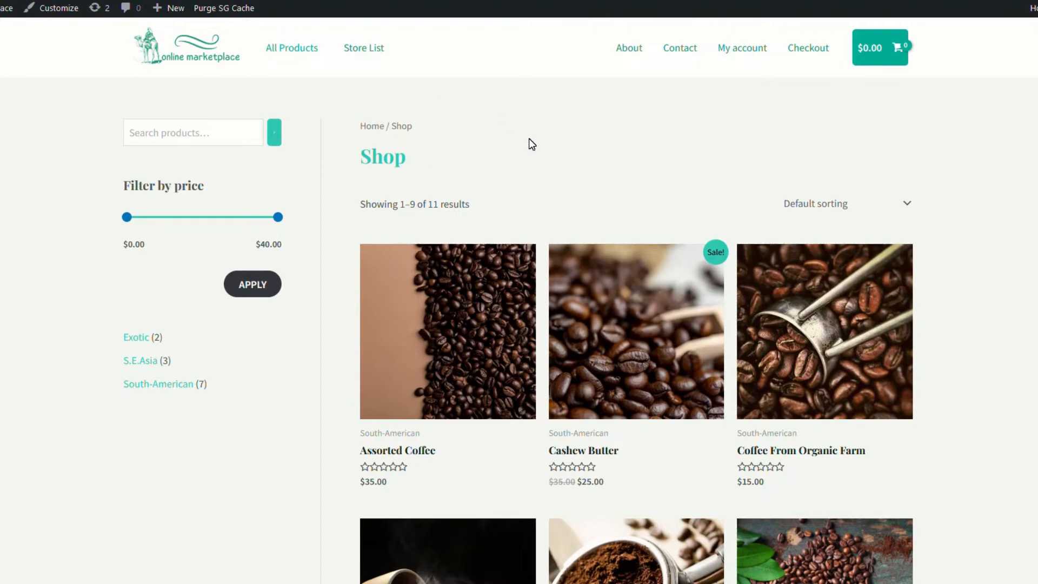
{"action": "left_click", "coordinate": [364, 48]}
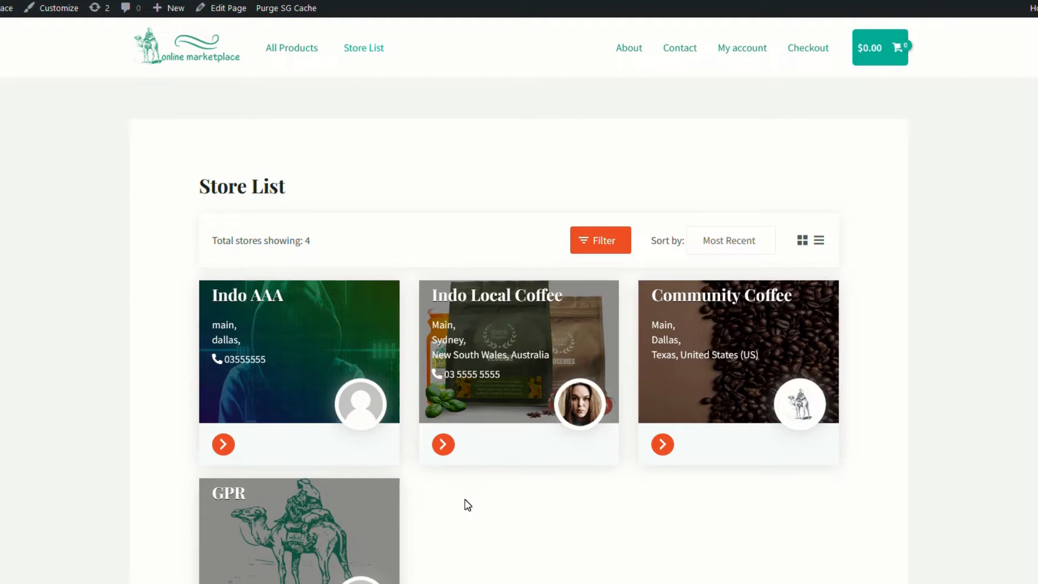
View the Indo Local Coffee store's two products, then return to the 11-product Shop page
{"action": "left_click", "coordinate": [441, 445]}
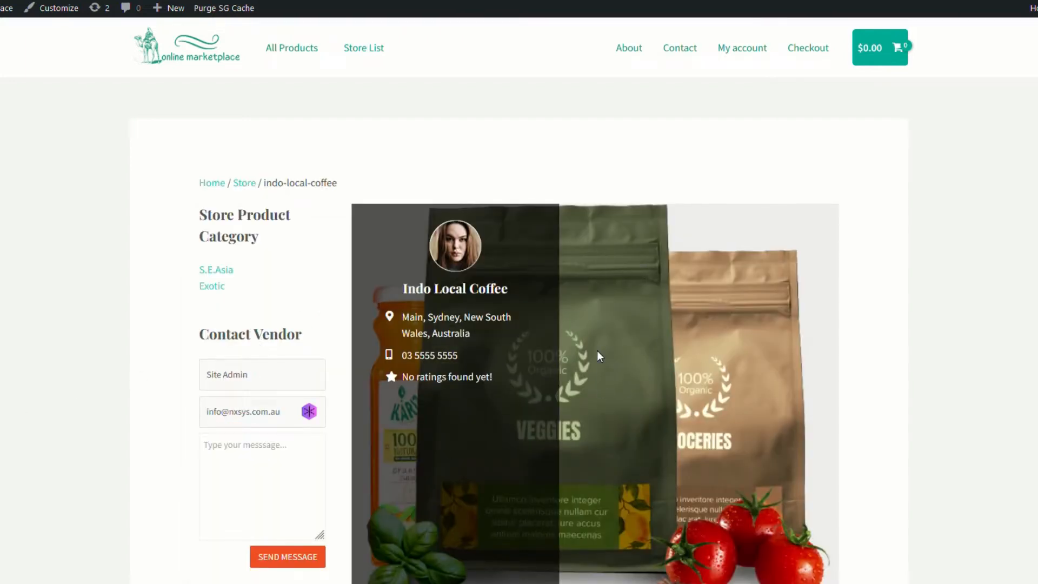
{"action": "scroll", "coordinate": [598, 352], "scroll_direction": "down", "scroll_amount": 6}
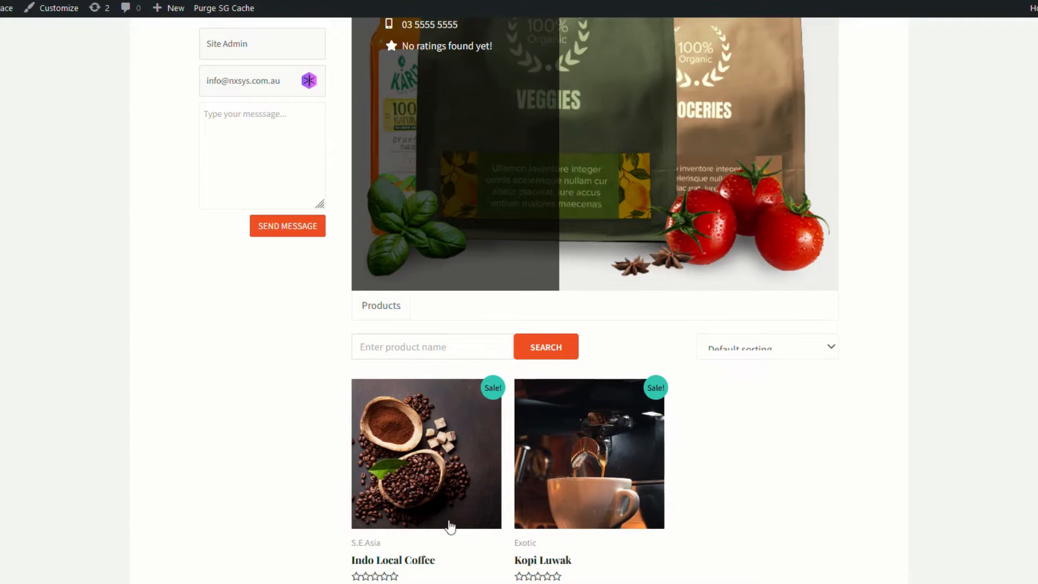
{"action": "scroll", "coordinate": [444, 487], "scroll_direction": "up", "scroll_amount": 6}
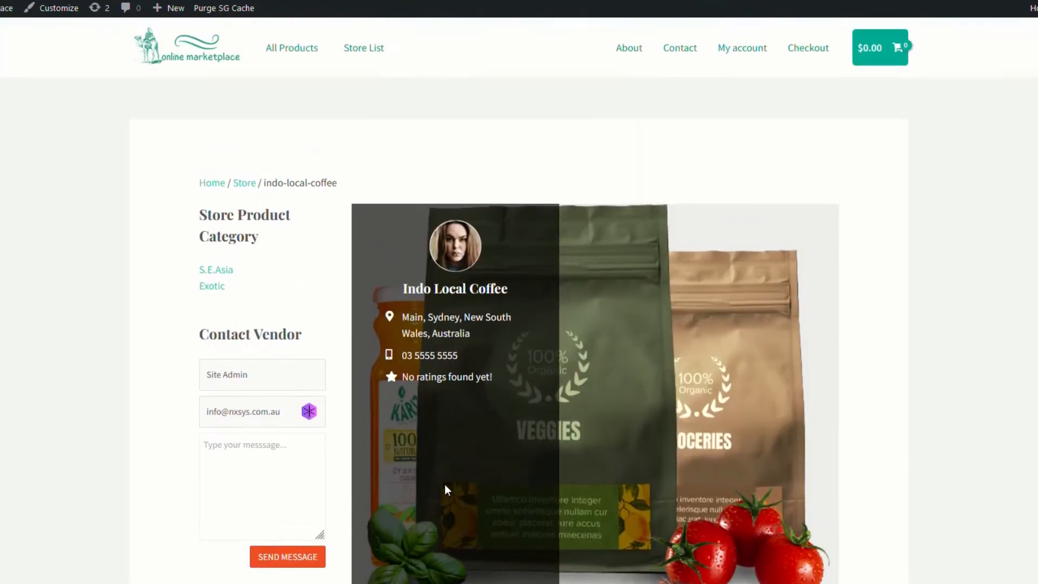
{"action": "left_click", "coordinate": [293, 54]}
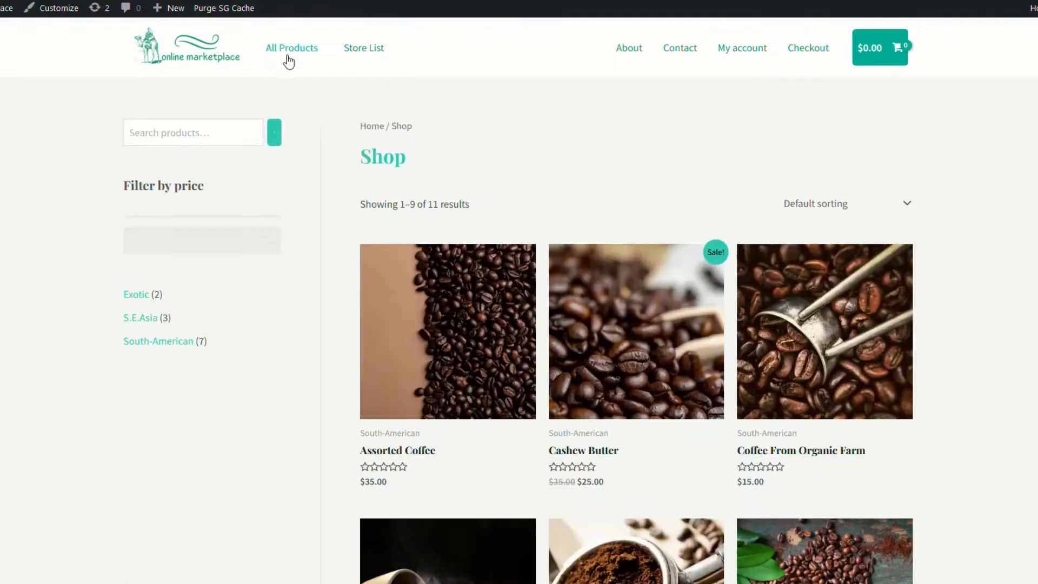
{"action": "scroll", "coordinate": [677, 332], "scroll_direction": "down", "scroll_amount": 7}
{"action": "scroll", "coordinate": [678, 335], "scroll_direction": "down", "scroll_amount": 3}
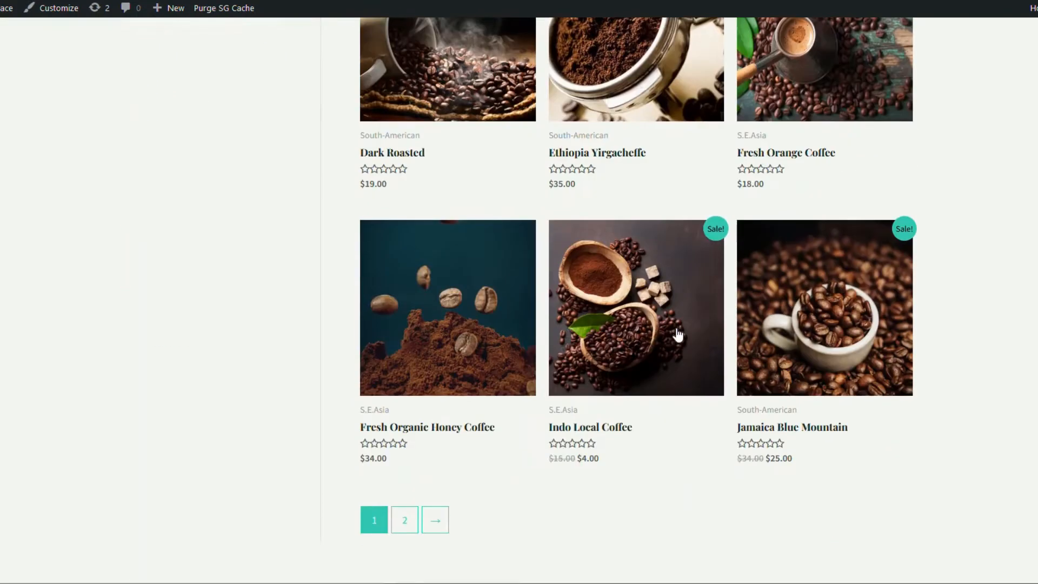
Open the Indo Local Coffee product, view its Vendor Info, and visit the vendor's store
{"action": "left_click", "coordinate": [632, 331]}
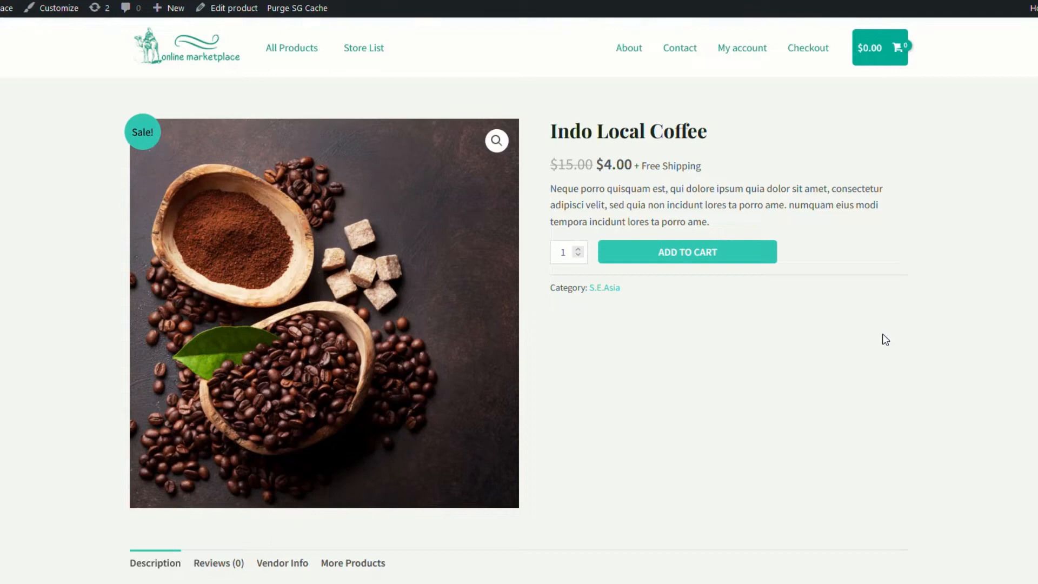
{"action": "scroll", "coordinate": [711, 390], "scroll_direction": "down", "scroll_amount": 2}
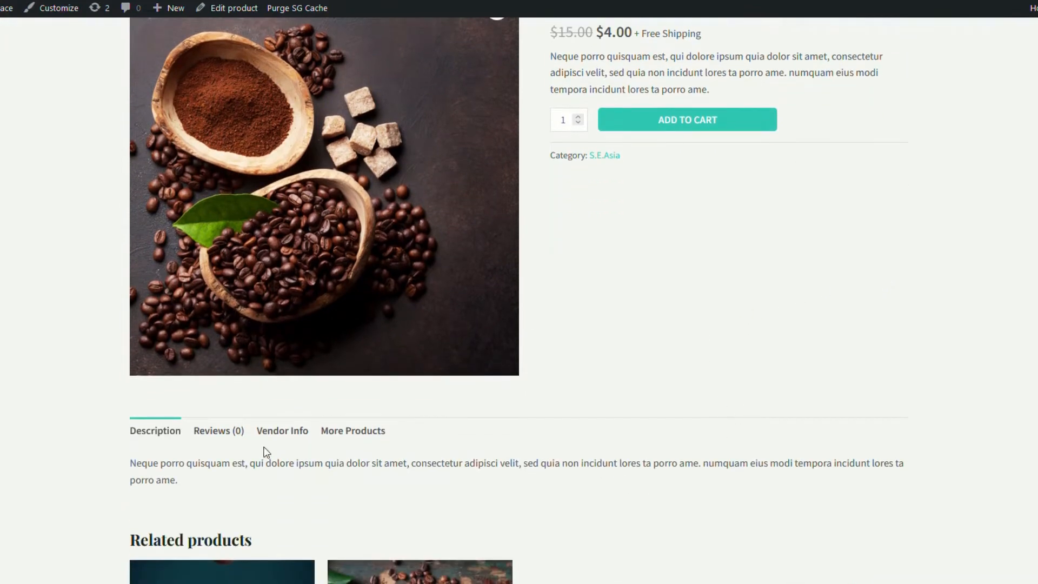
{"action": "left_click", "coordinate": [285, 439]}
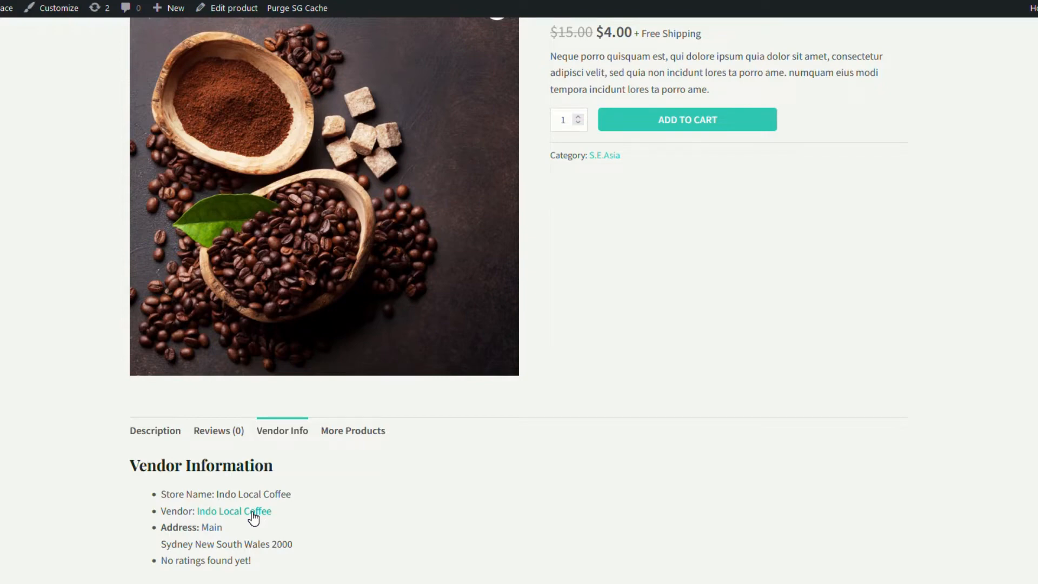
{"action": "left_click", "coordinate": [253, 512]}
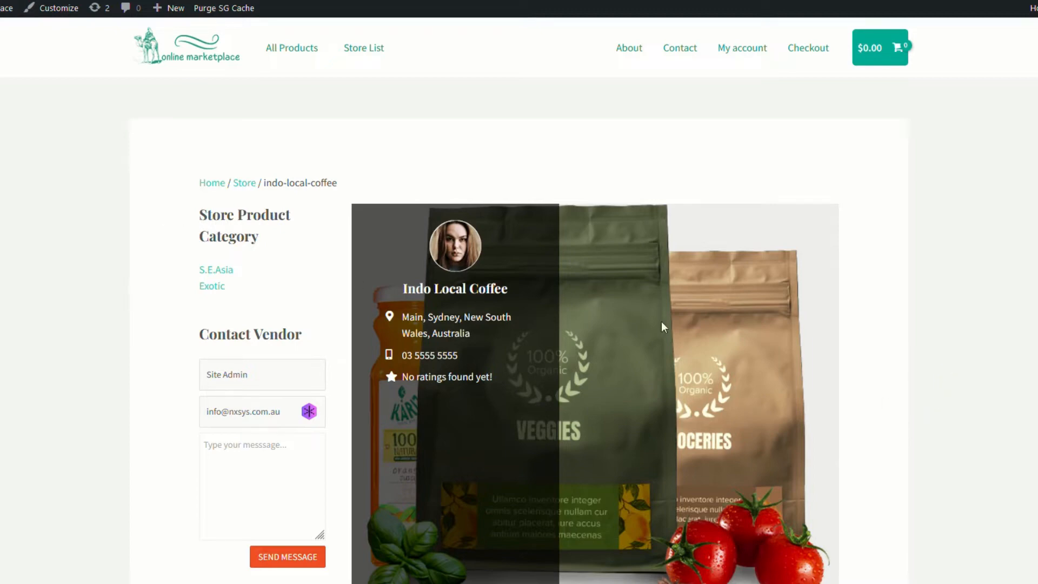
{"action": "scroll", "coordinate": [648, 423], "scroll_direction": "down", "scroll_amount": 6}
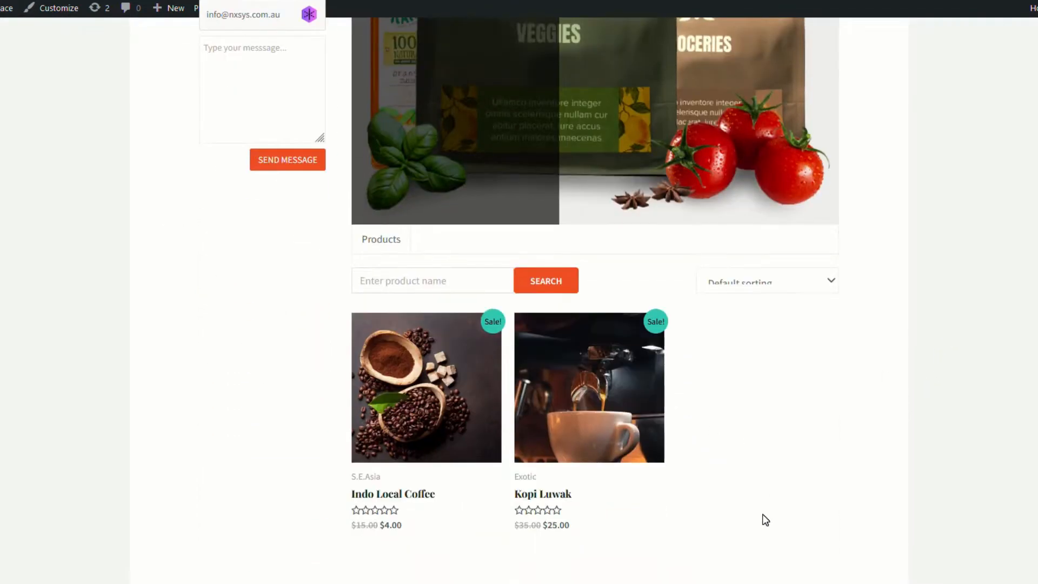
{"action": "scroll", "coordinate": [762, 519], "scroll_direction": "up", "scroll_amount": 6}
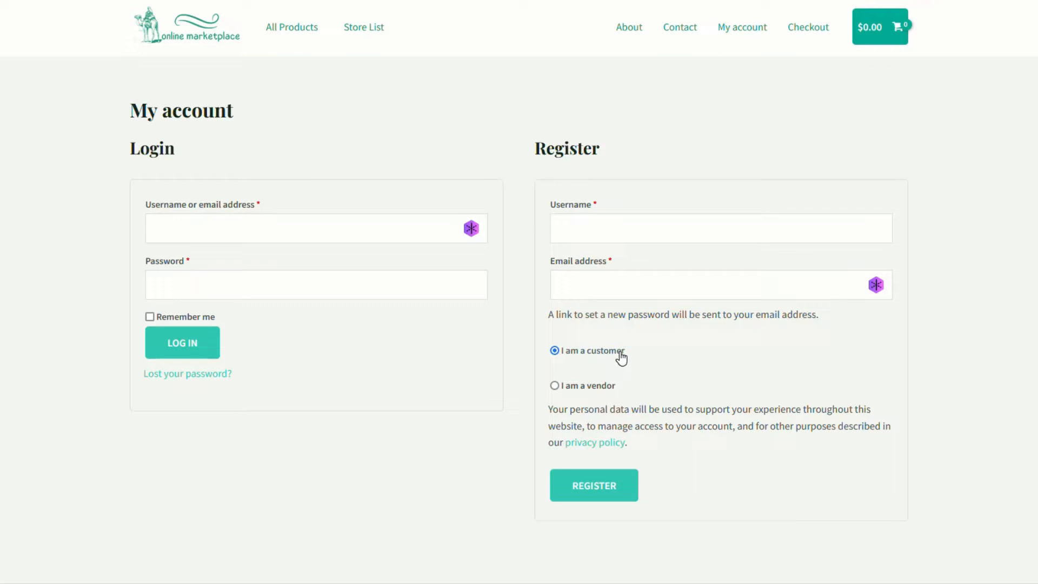
Choose 'I am a vendor' on the Register form to reveal the vendor fields
{"action": "left_click", "coordinate": [573, 388]}
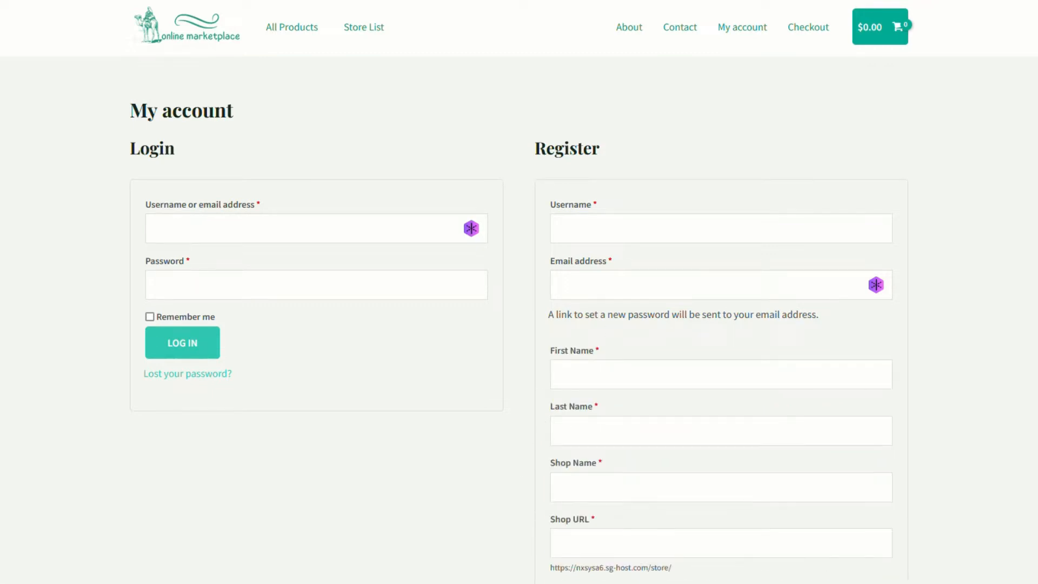
{"action": "scroll", "coordinate": [644, 428], "scroll_direction": "down", "scroll_amount": 7}
{"action": "scroll", "coordinate": [669, 457], "scroll_direction": "up", "scroll_amount": 7}
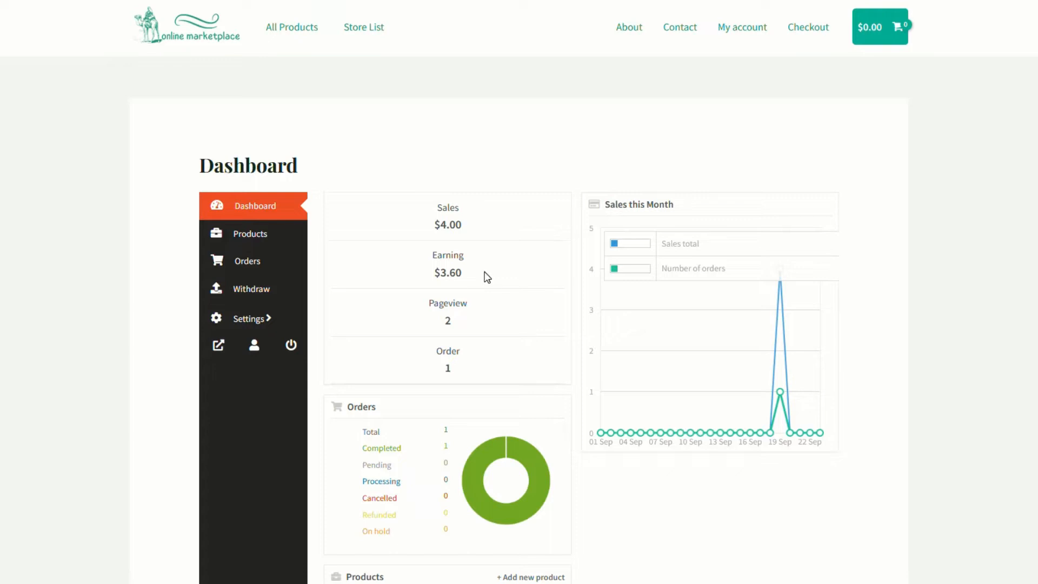
Review the vendor's two products, then list its one completed $4.00 order
{"action": "left_click", "coordinate": [253, 238]}
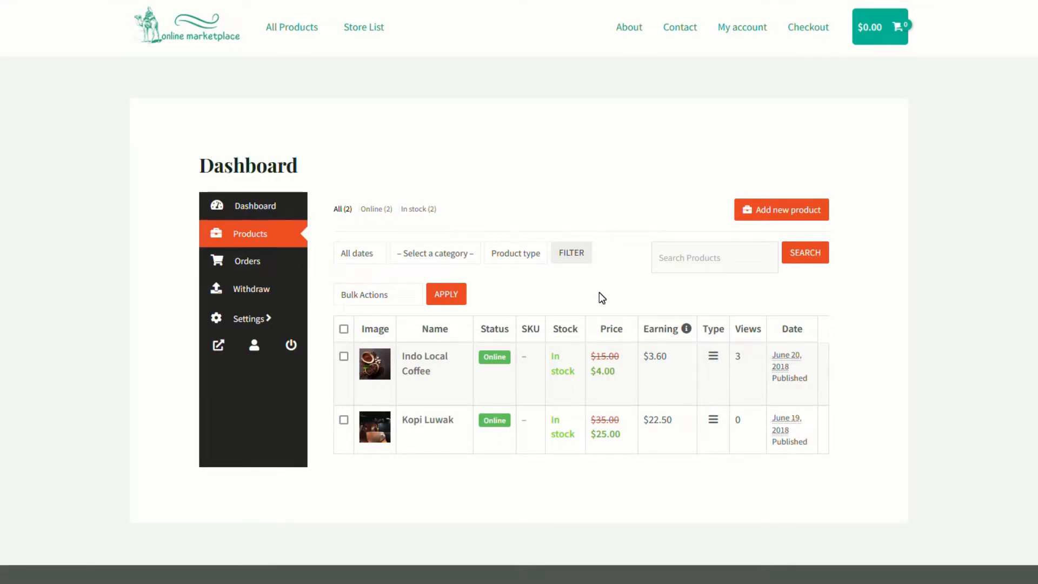
{"action": "mouse_move", "coordinate": [446, 406]}
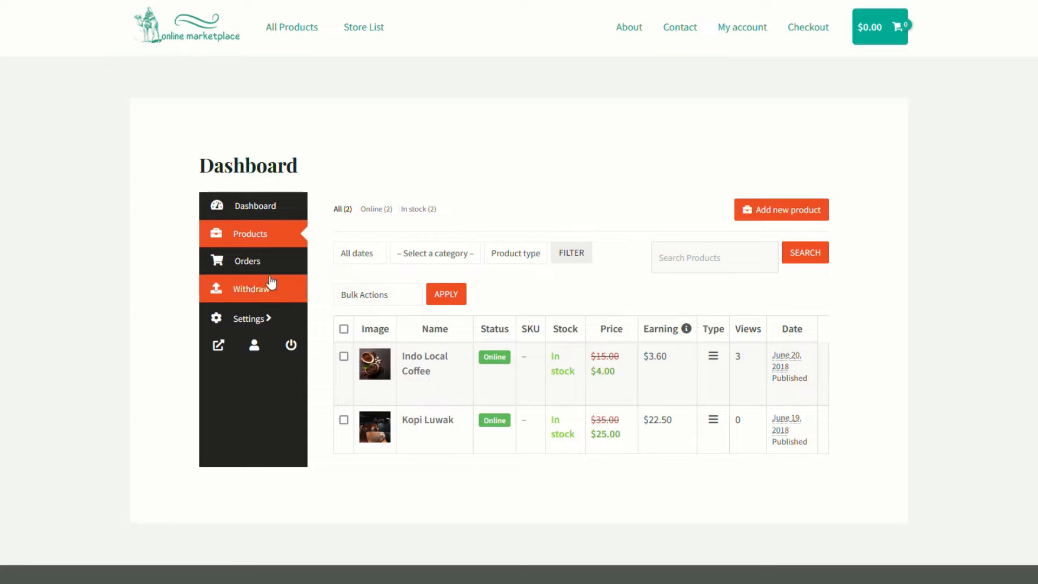
{"action": "left_click", "coordinate": [256, 268]}
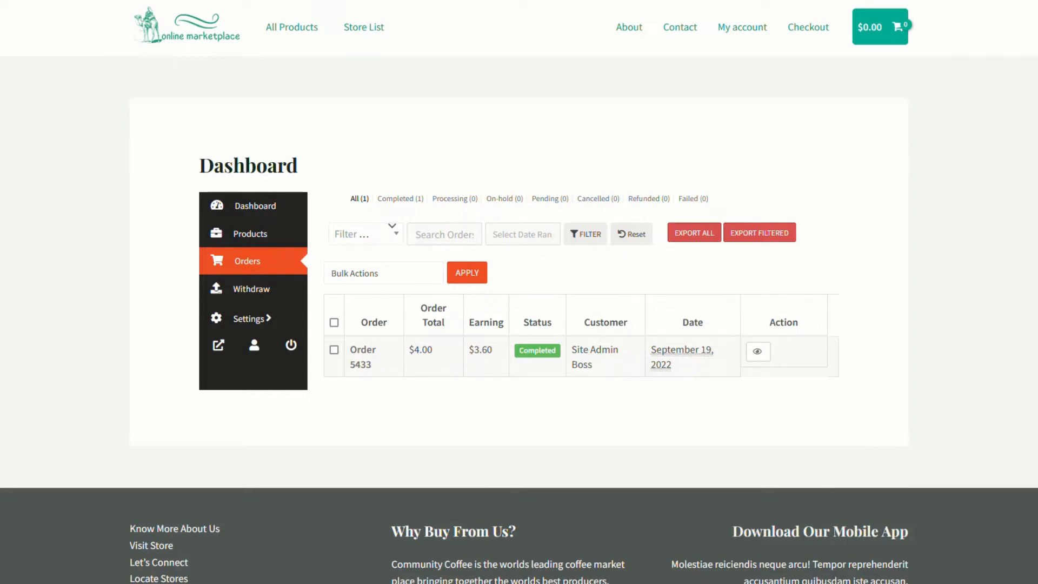
Check the $3.60 withdrawable balance, then open the Indo Local Coffee store settings
{"action": "left_click", "coordinate": [251, 290]}
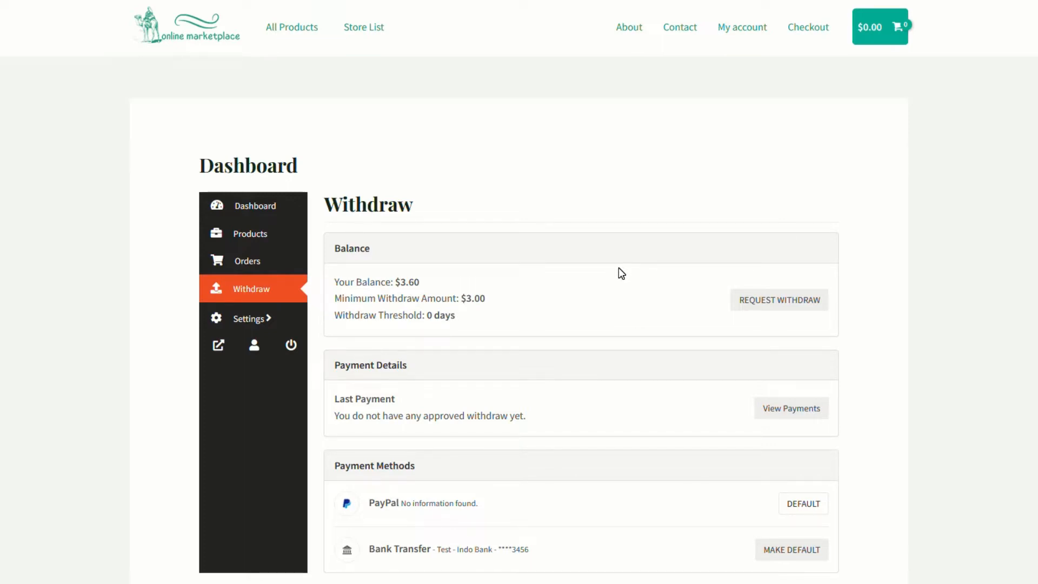
{"action": "left_click", "coordinate": [248, 209]}
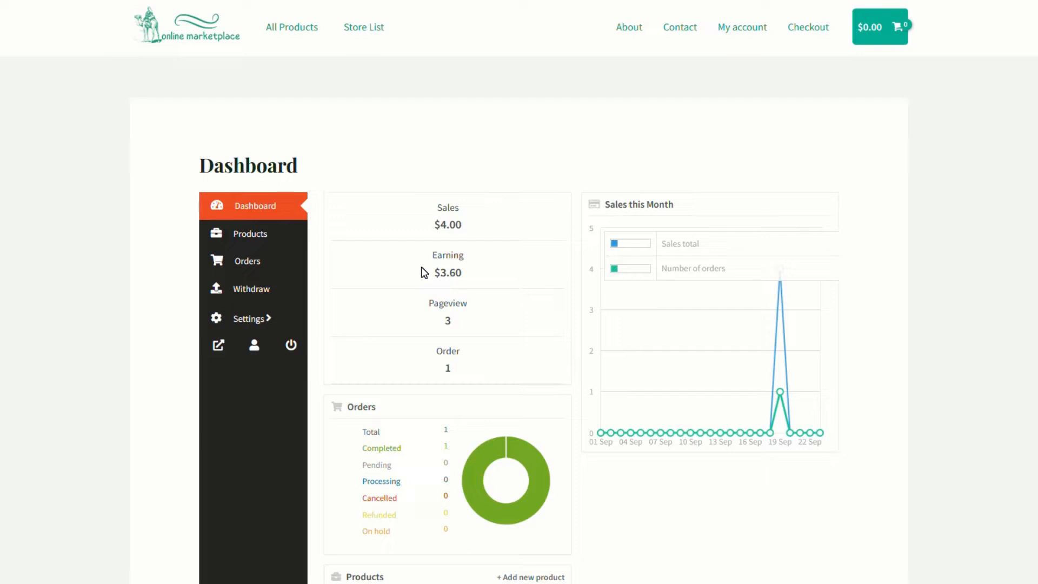
{"action": "left_click", "coordinate": [243, 289]}
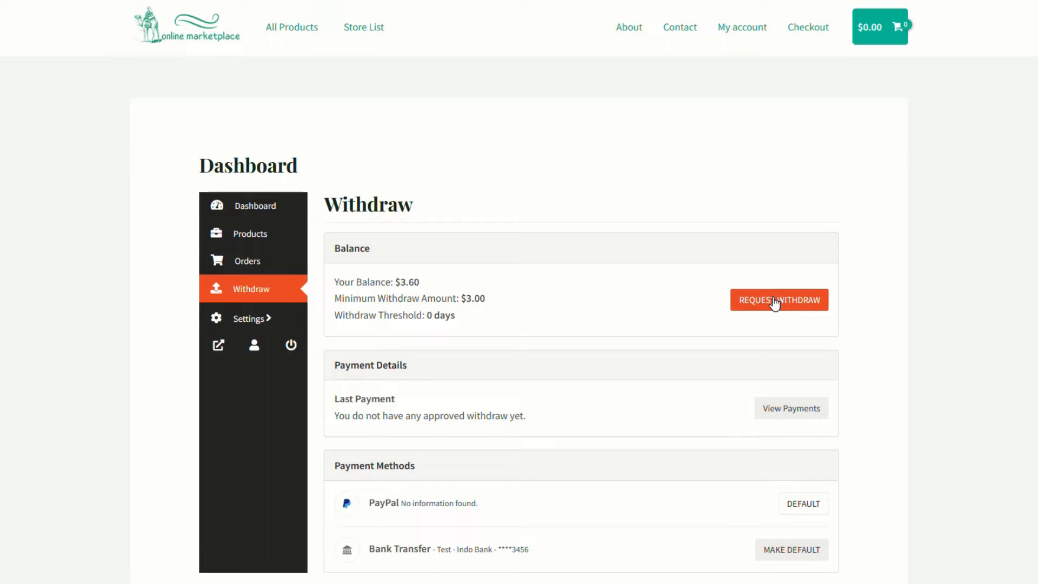
{"action": "left_click", "coordinate": [243, 320]}
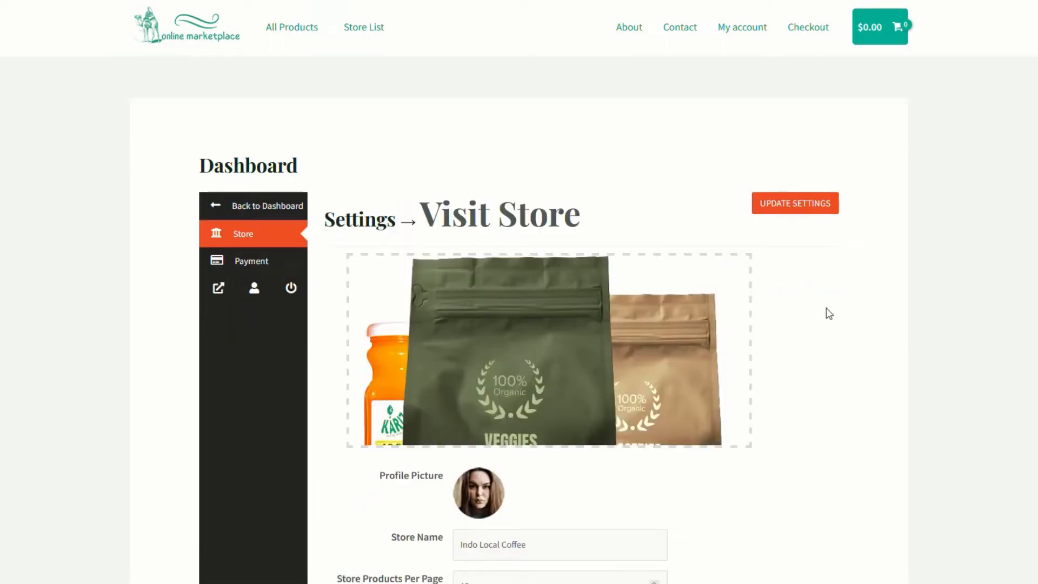
Scroll through the Indo Local Coffee store settings page
{"action": "scroll", "coordinate": [779, 441], "scroll_direction": "down", "scroll_amount": 3}
{"action": "scroll", "coordinate": [779, 441], "scroll_direction": "down", "scroll_amount": 2}
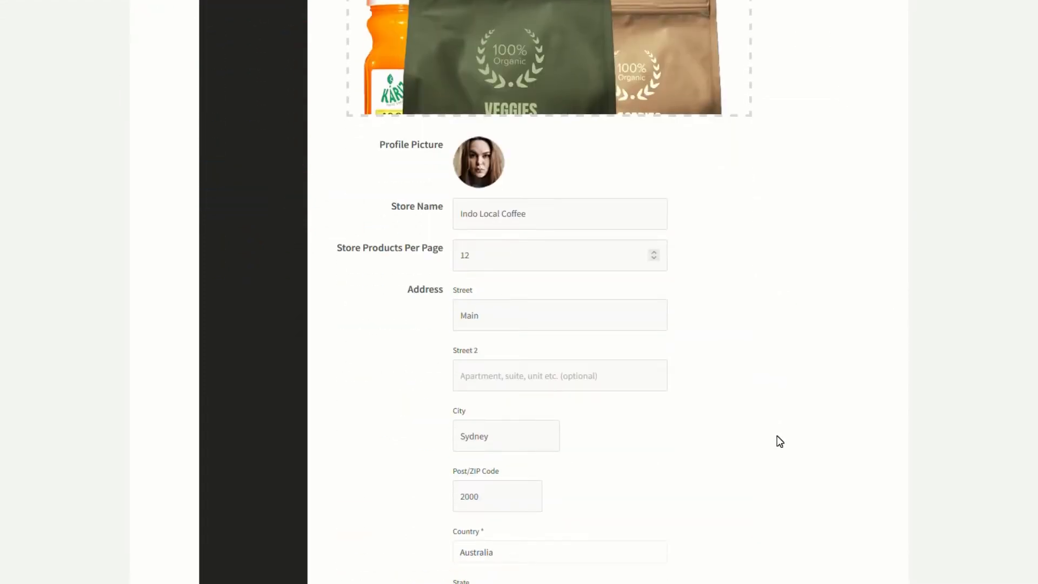
{"action": "scroll", "coordinate": [779, 440], "scroll_direction": "down", "scroll_amount": 6}
{"action": "scroll", "coordinate": [766, 466], "scroll_direction": "up", "scroll_amount": 13}
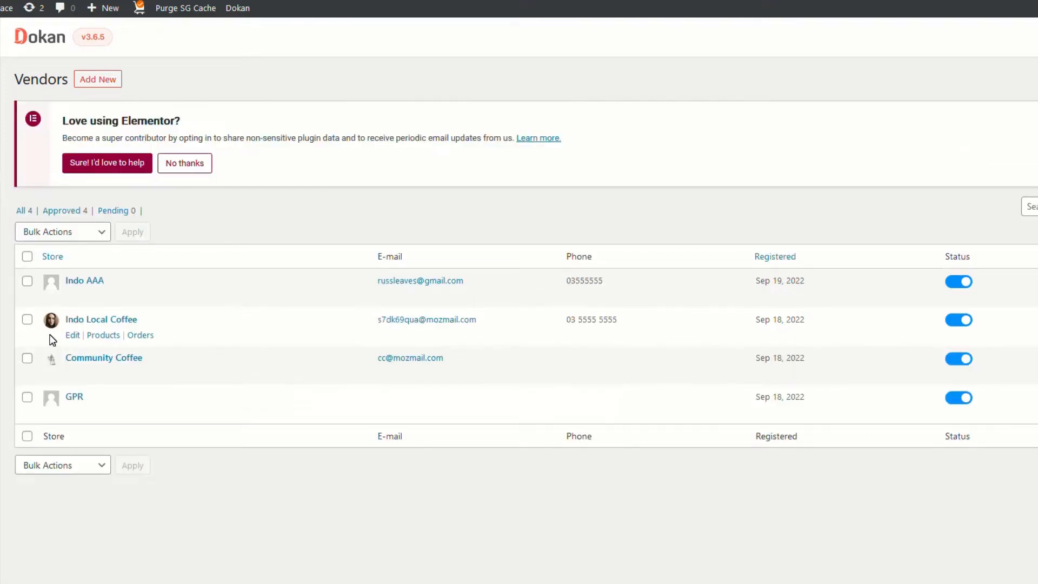
Open the Indo Local Coffee vendor profile and select its admin commission value of 10
{"action": "left_click", "coordinate": [73, 336]}
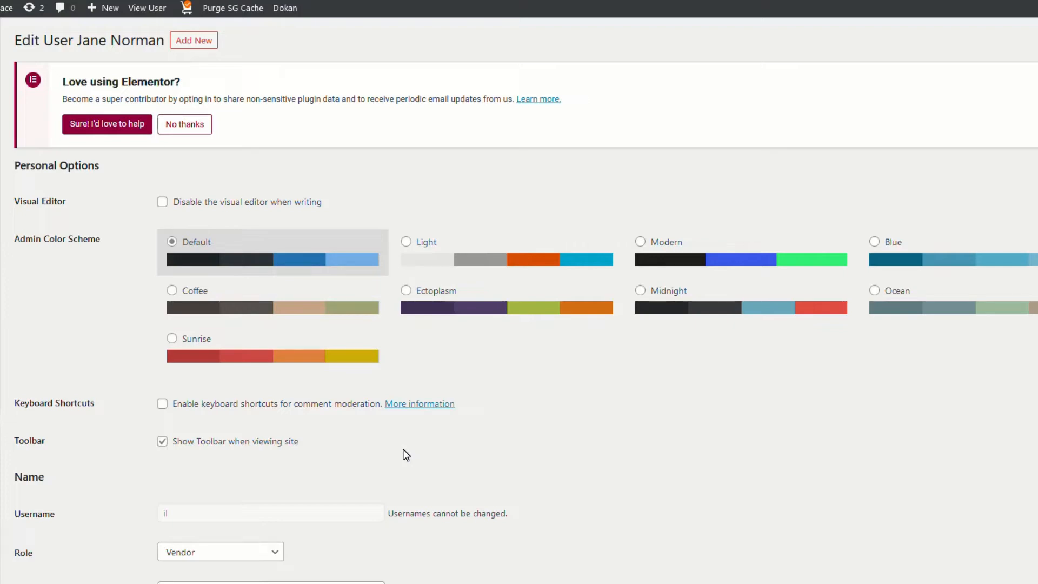
{"action": "scroll", "coordinate": [406, 455], "scroll_direction": "down", "scroll_amount": 15}
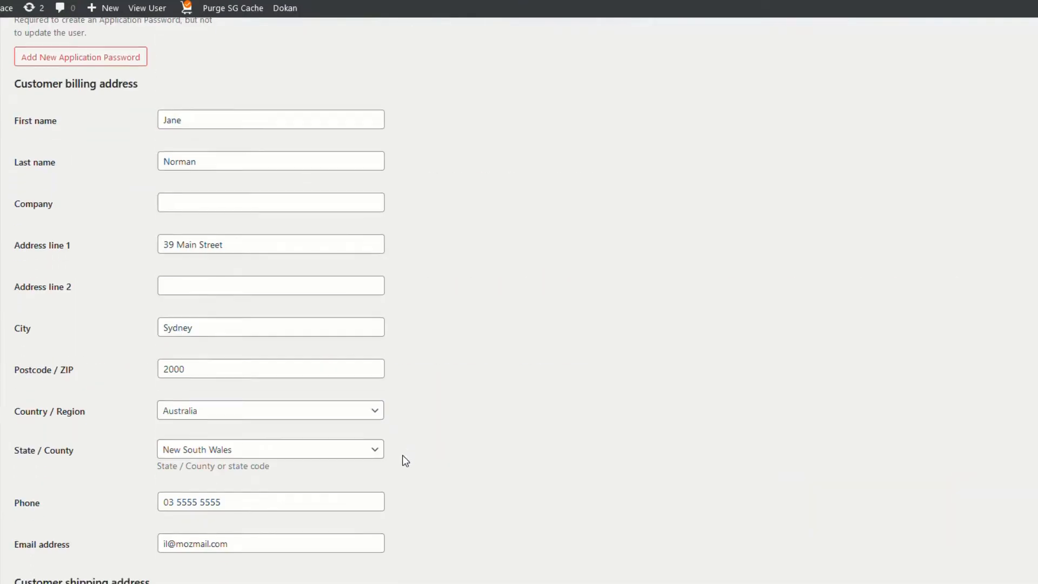
{"action": "scroll", "coordinate": [402, 455], "scroll_direction": "down", "scroll_amount": 20}
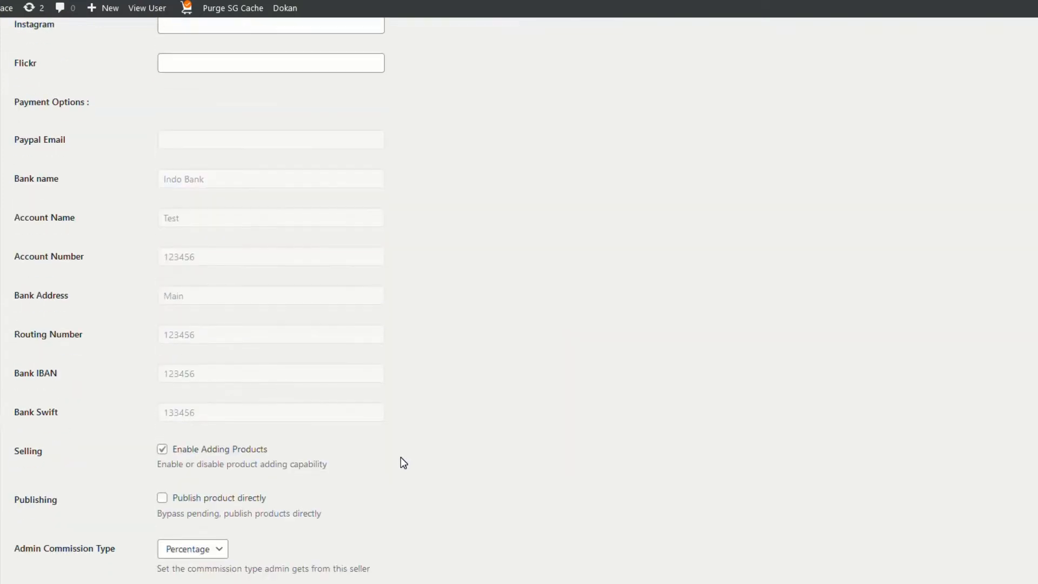
{"action": "scroll", "coordinate": [403, 462], "scroll_direction": "down", "scroll_amount": 3}
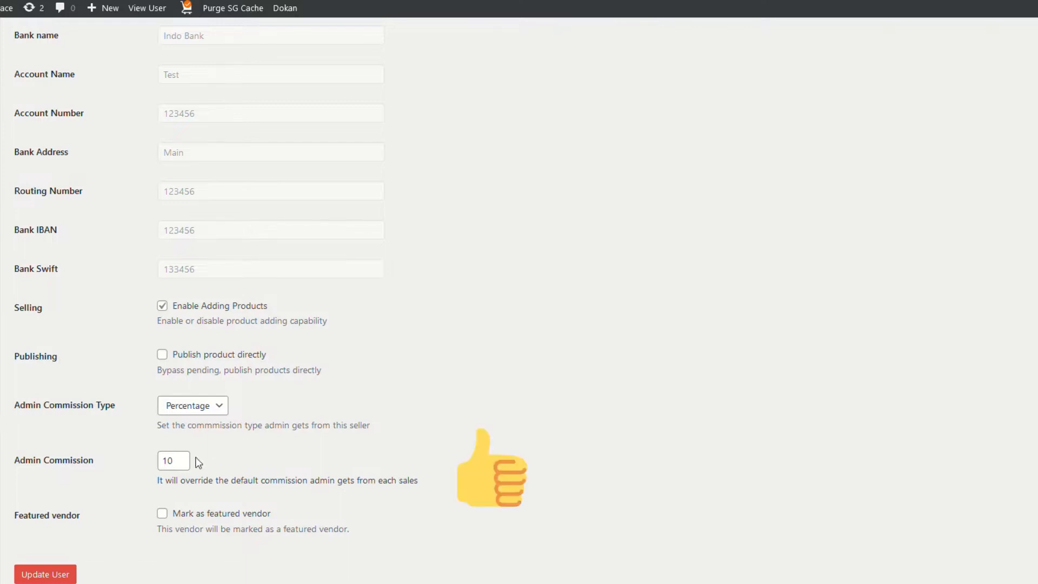
{"action": "left_click_drag", "start_coordinate": [177, 461], "coordinate": [98, 453]}
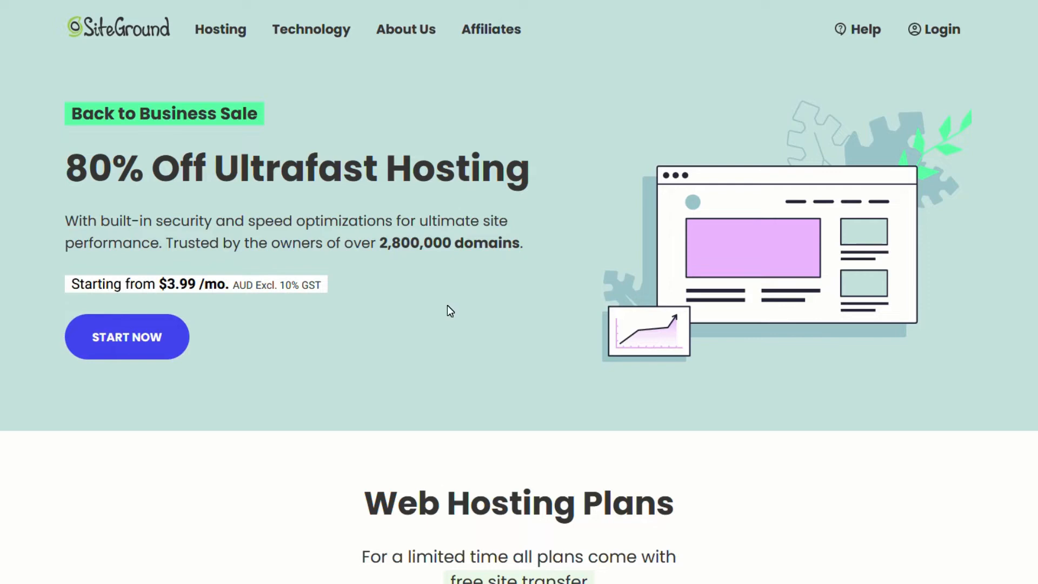
Scroll through SiteGround's StartUp, GrowBig and GoGeek hosting plans
{"action": "scroll", "coordinate": [446, 305], "scroll_direction": "down", "scroll_amount": 3}
{"action": "scroll", "coordinate": [447, 305], "scroll_direction": "down", "scroll_amount": 4}
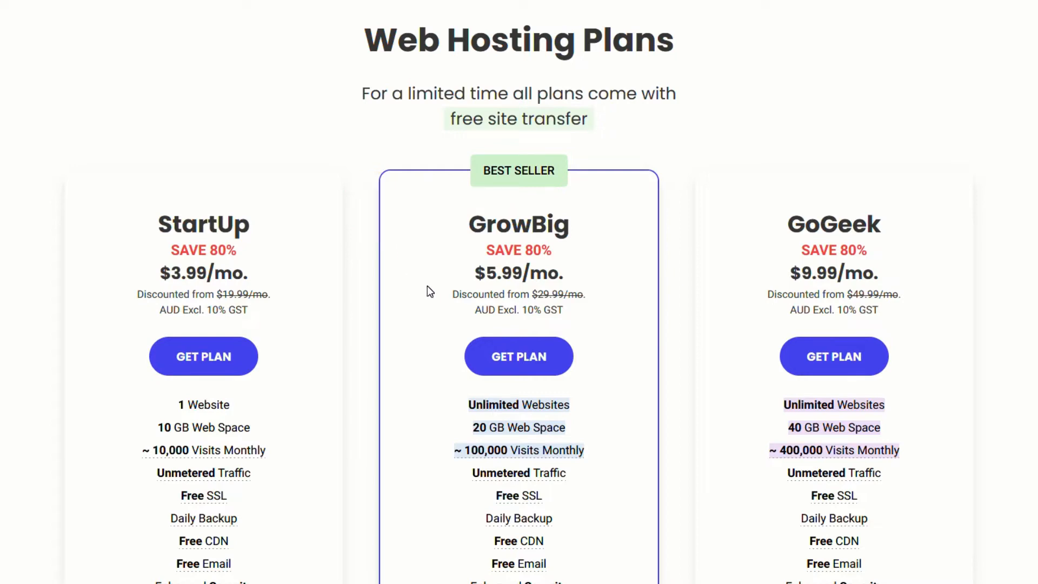
{"action": "scroll", "coordinate": [424, 287], "scroll_direction": "down", "scroll_amount": 2}
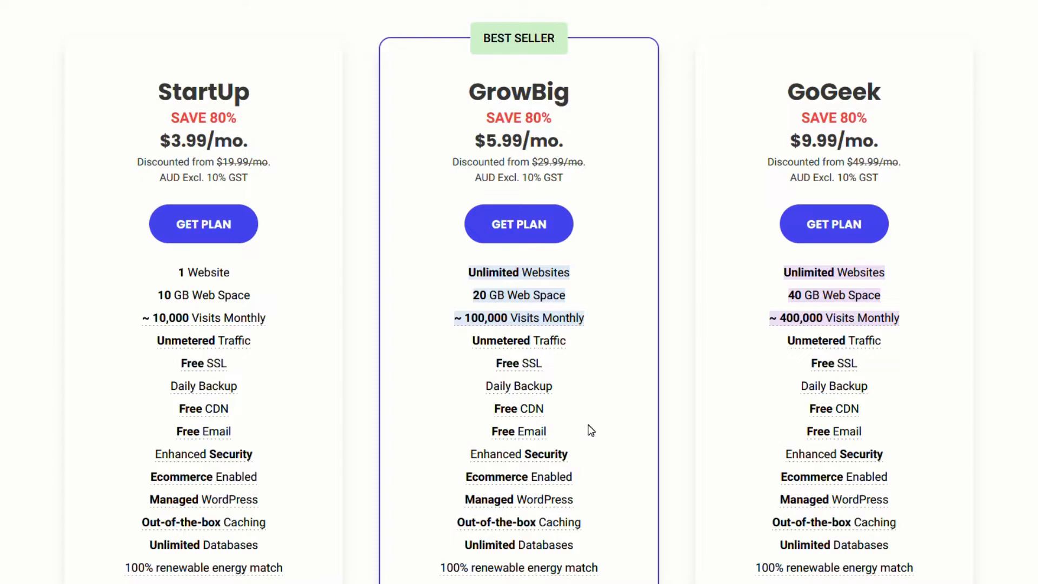
{"action": "scroll", "coordinate": [586, 433], "scroll_direction": "down", "scroll_amount": 3}
{"action": "scroll", "coordinate": [584, 454], "scroll_direction": "up", "scroll_amount": 15}
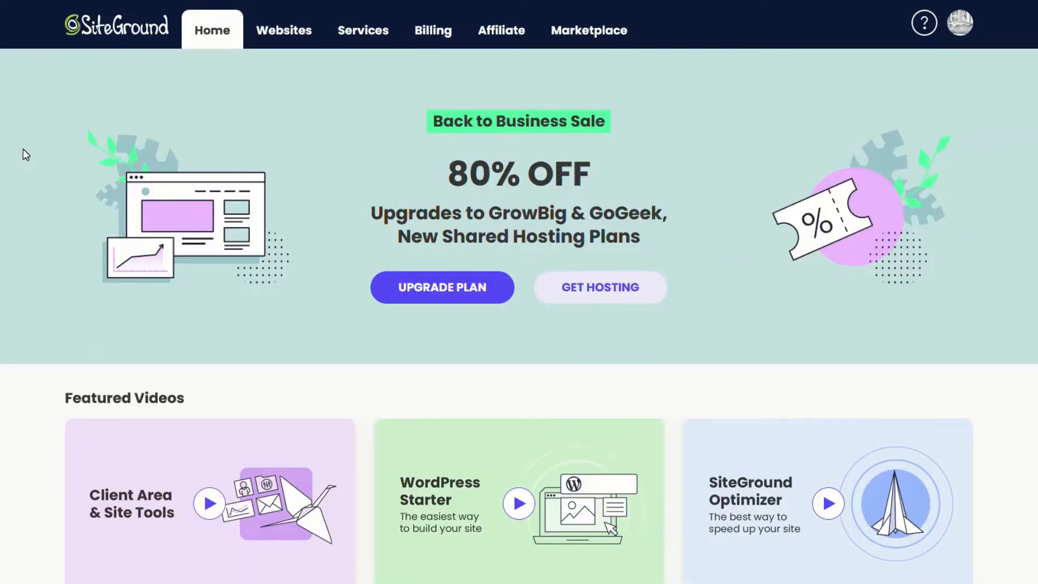
Go to the Websites list and start a new website at the Choose Domain step
{"action": "left_click", "coordinate": [285, 40]}
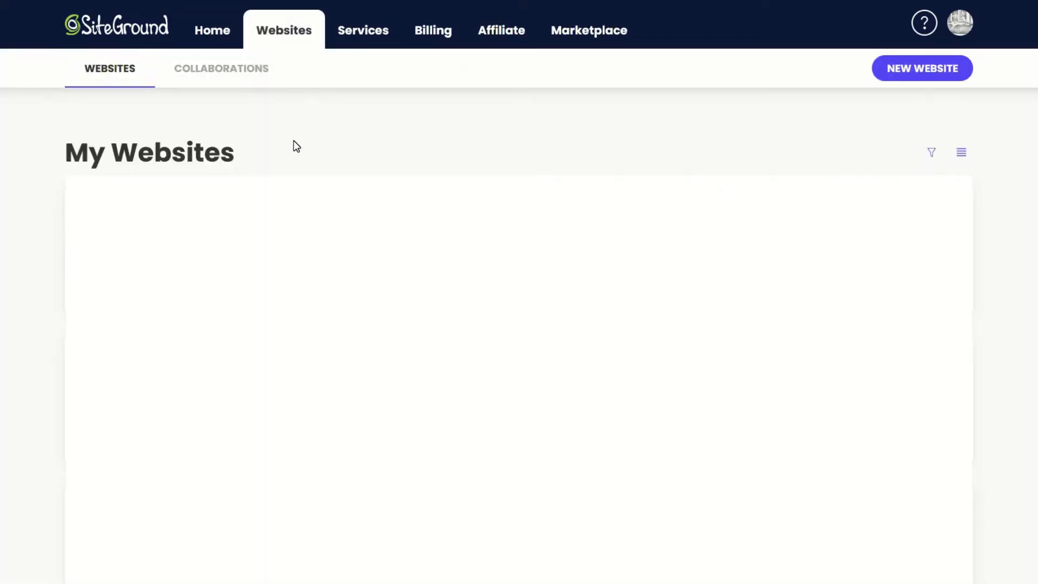
{"action": "left_click", "coordinate": [905, 77]}
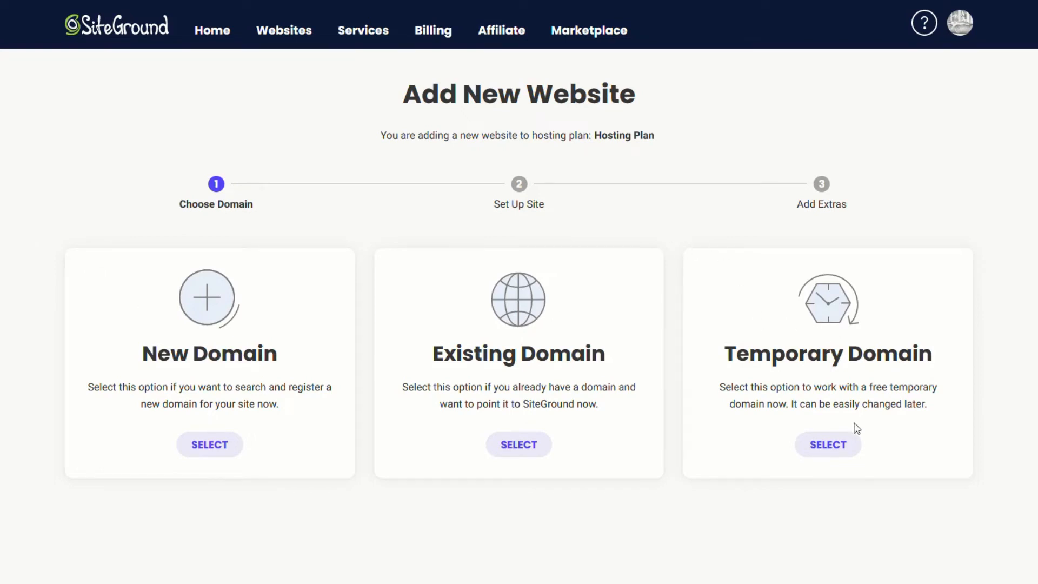
Create a new WooCommerce website on temporary domain nxsysa7.sg-host.com and open its Site Tools
{"action": "left_click", "coordinate": [849, 444]}
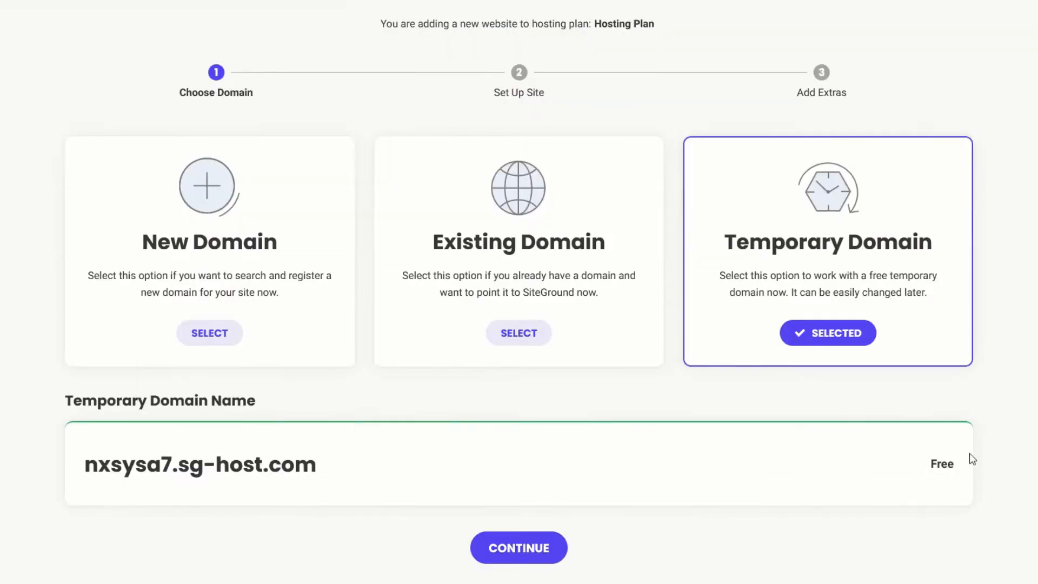
{"action": "left_click", "coordinate": [519, 548]}
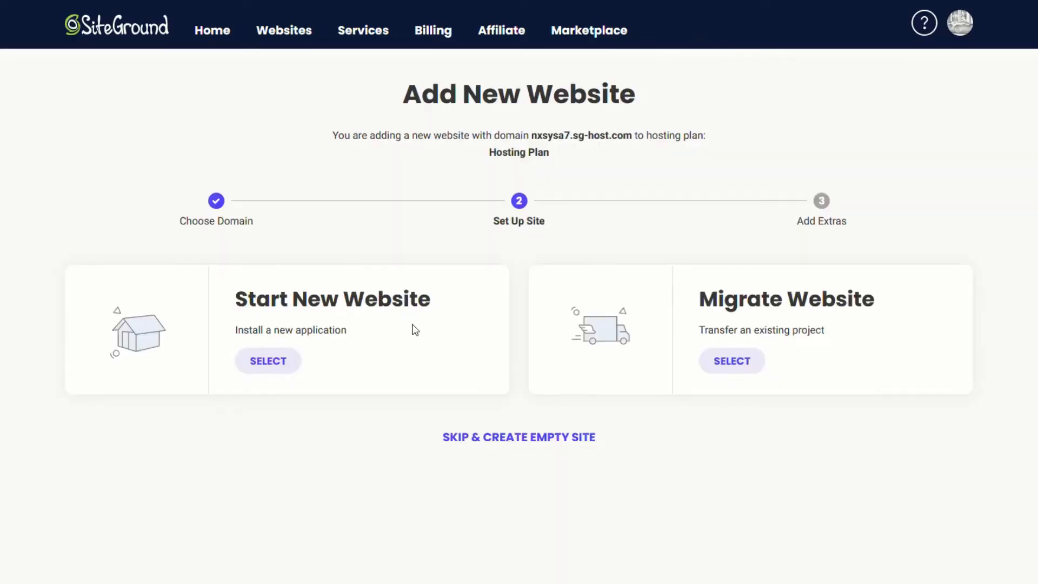
{"action": "left_click", "coordinate": [277, 360]}
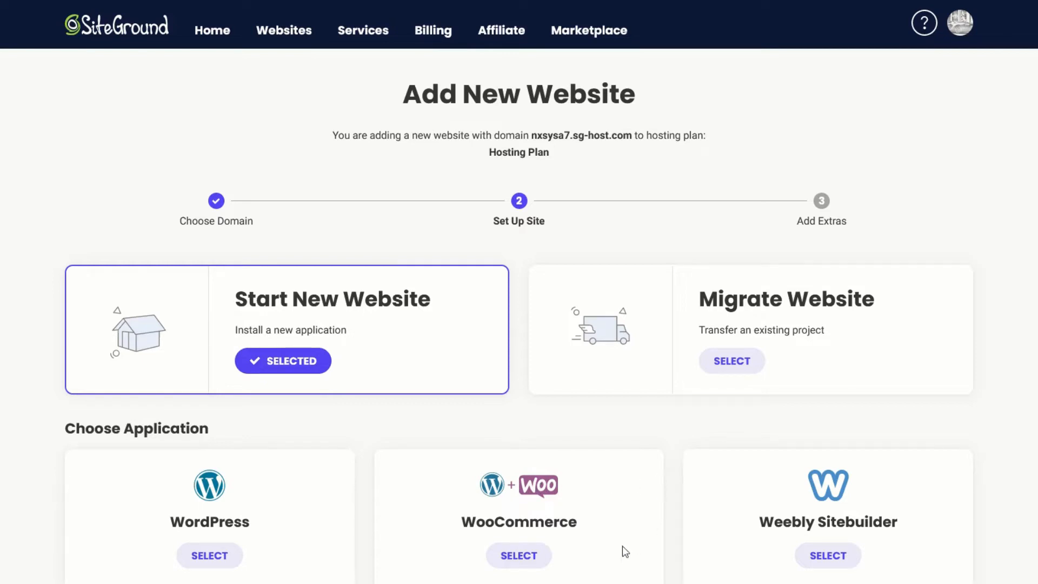
{"action": "left_click", "coordinate": [519, 555]}
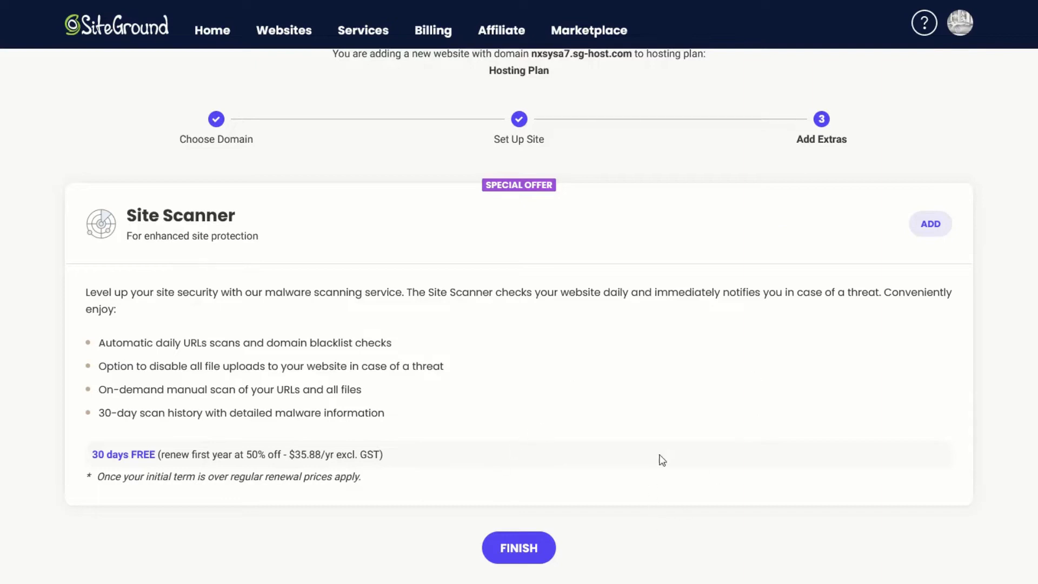
{"action": "left_click", "coordinate": [529, 548]}
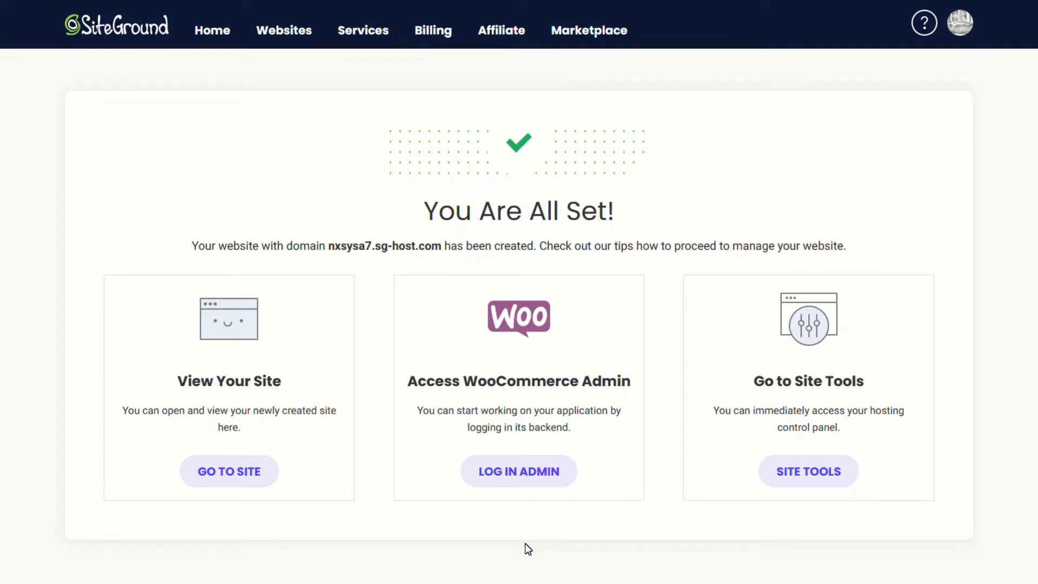
{"action": "left_click", "coordinate": [806, 472]}
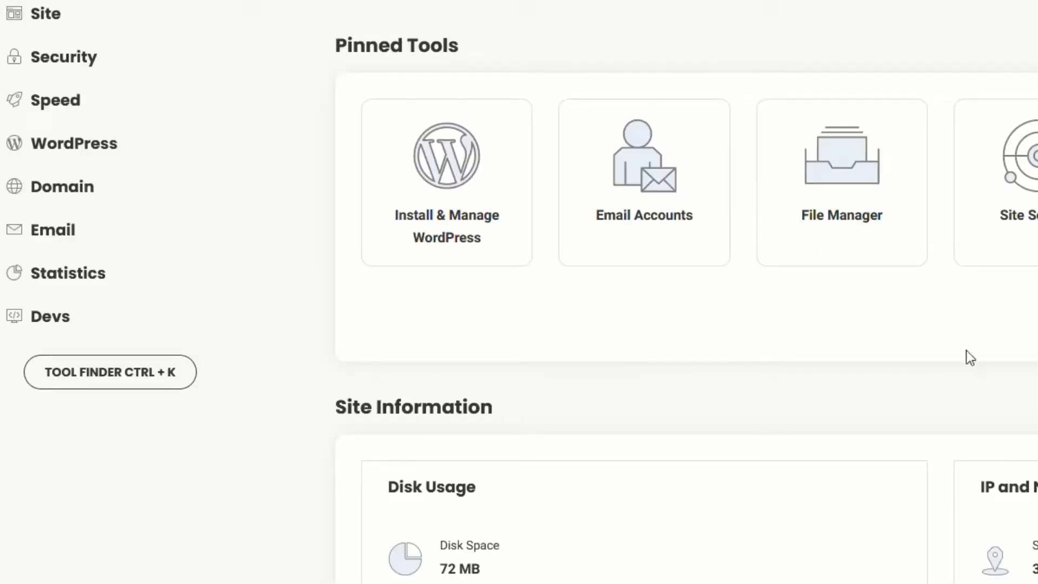
Install a Let's Encrypt SSL certificate for nxsysa7.sg-host.com
{"action": "left_click", "coordinate": [68, 59]}
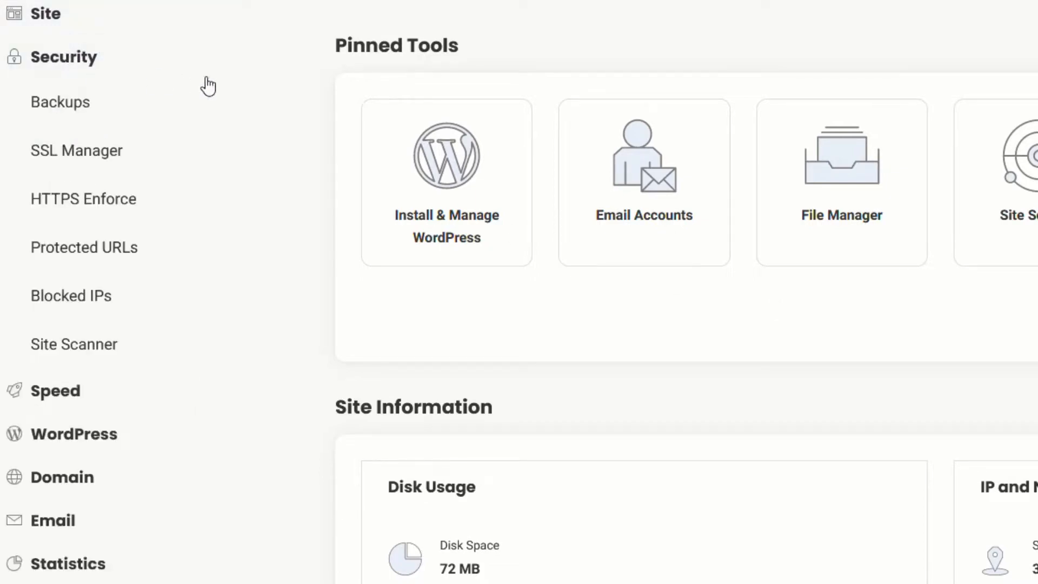
{"action": "left_click", "coordinate": [56, 162]}
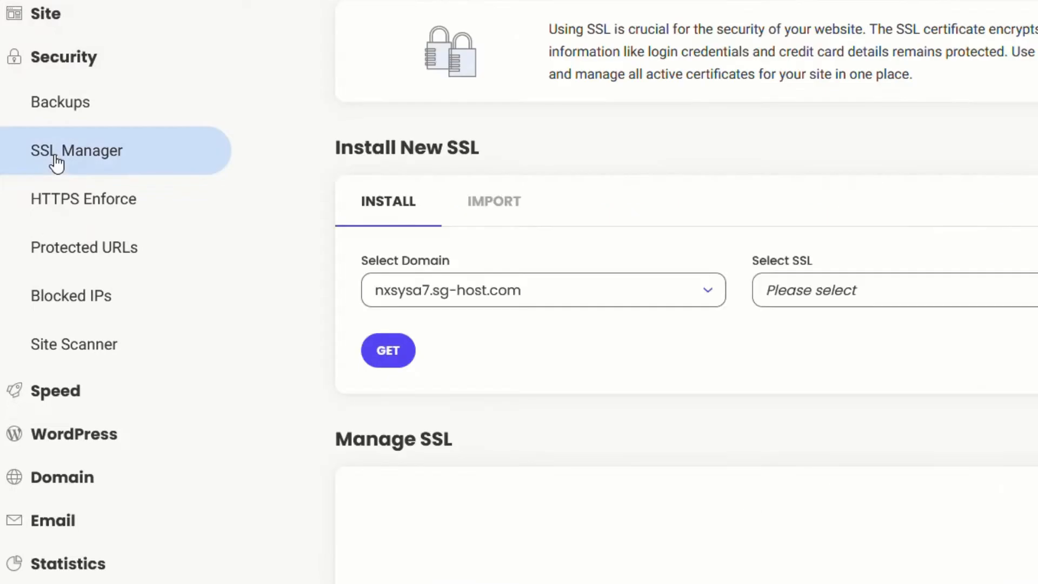
{"action": "left_click", "coordinate": [838, 291]}
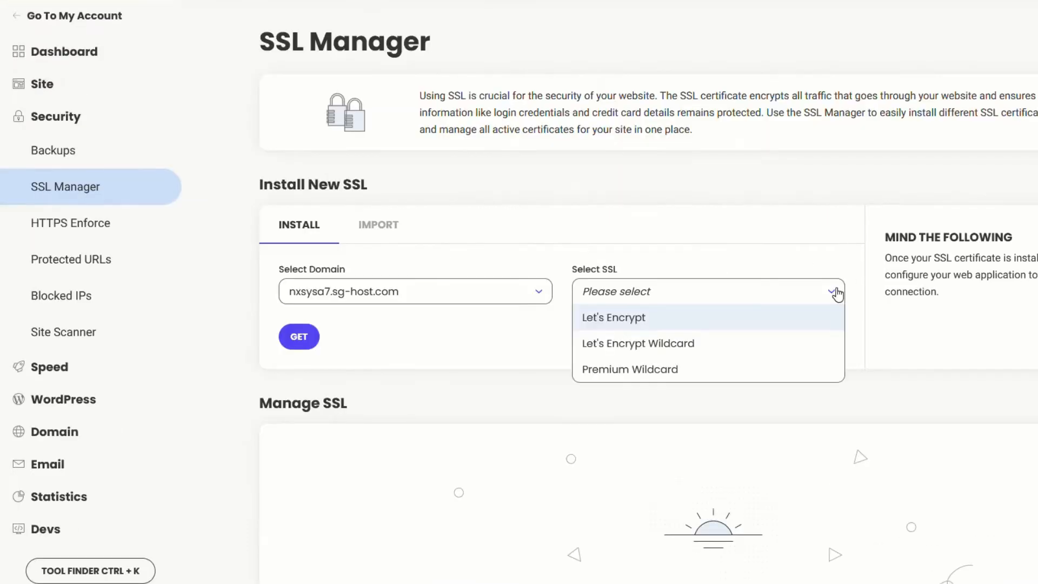
{"action": "left_click", "coordinate": [737, 319]}
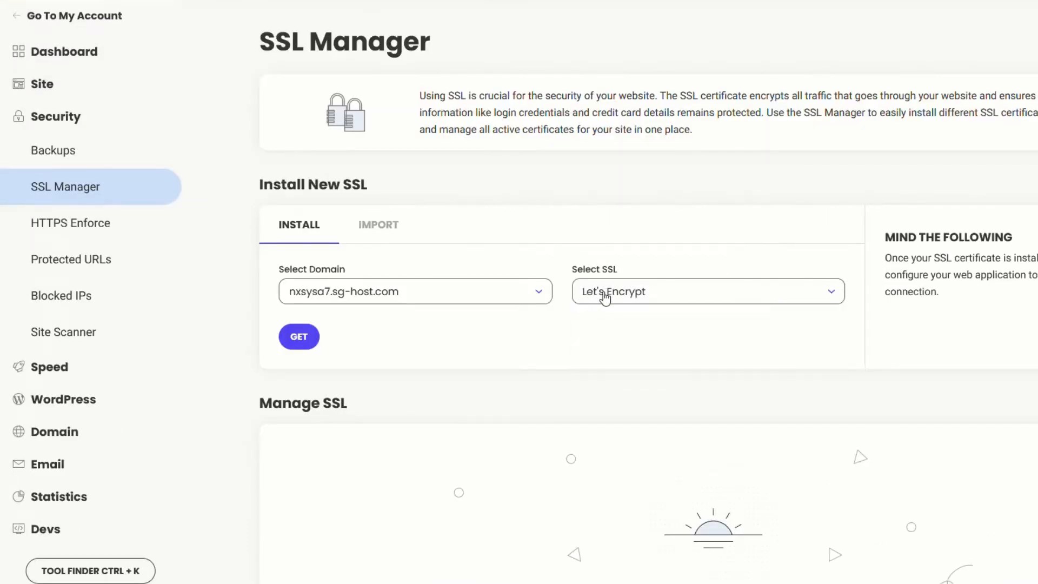
{"action": "left_click", "coordinate": [305, 336]}
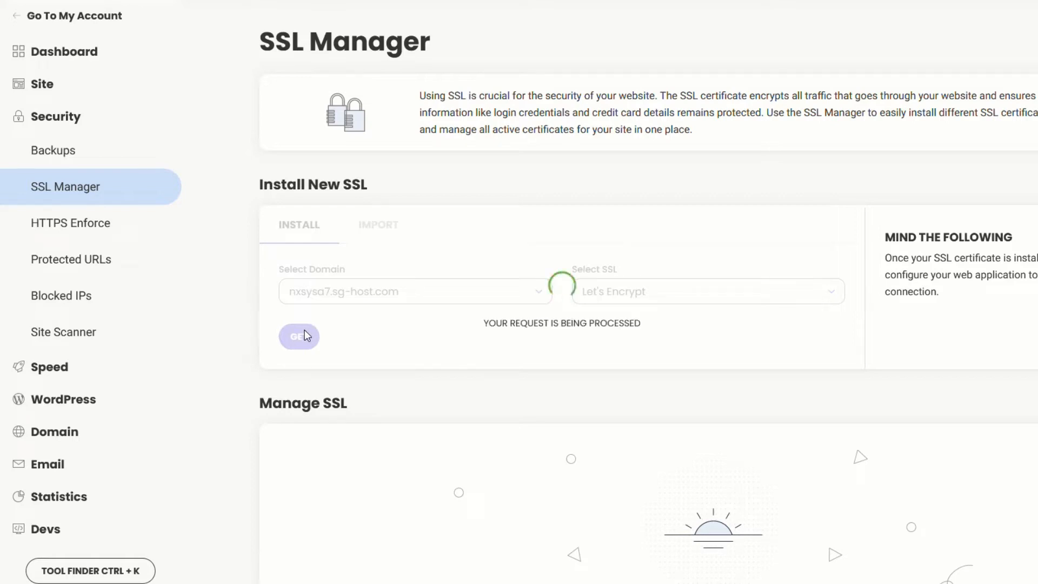
Turn on Memcached caching for the site
{"action": "left_click", "coordinate": [54, 368]}
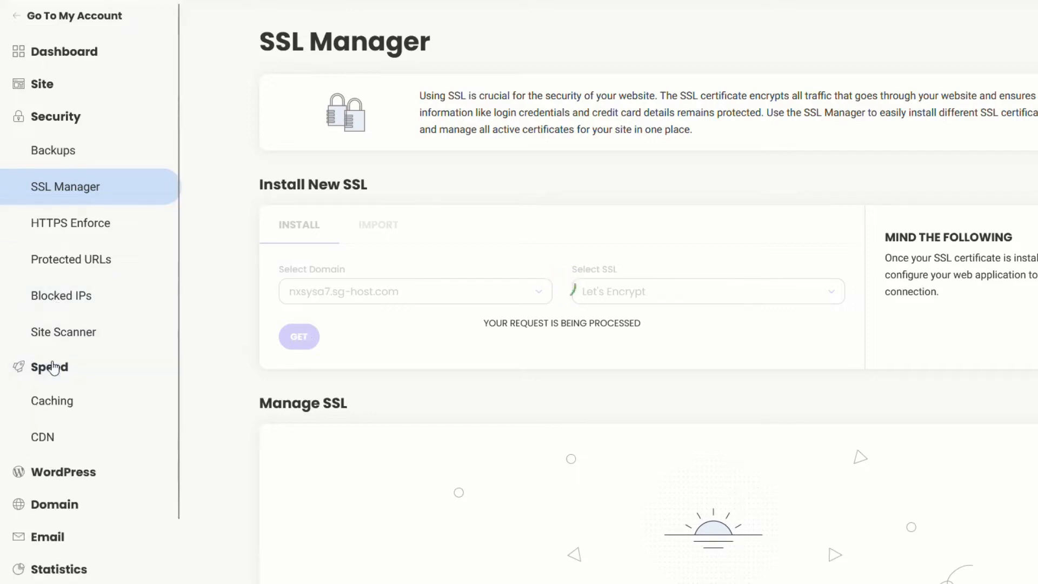
{"action": "left_click", "coordinate": [75, 403]}
{"action": "left_click", "coordinate": [605, 238]}
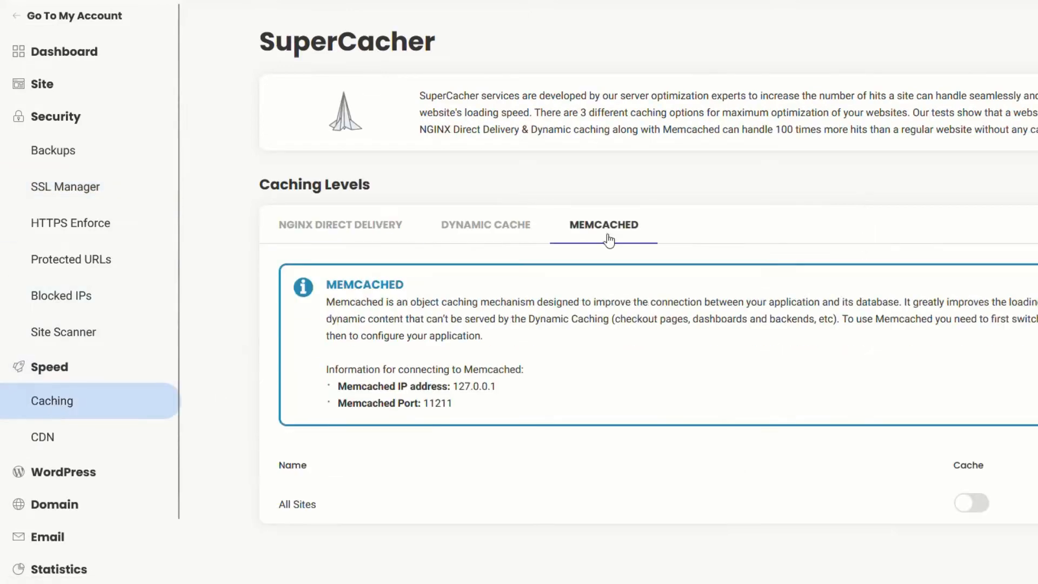
{"action": "left_click", "coordinate": [962, 510]}
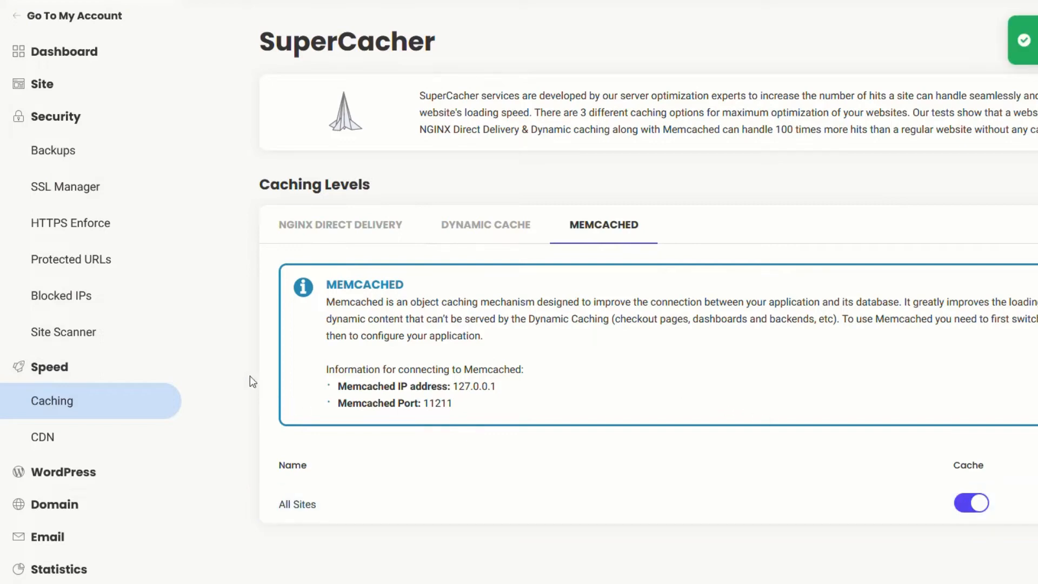
Enable HTTPS Enforce for nxsysa7.sg-host.com once the certificate is installed, then return to My Websites
{"action": "left_click", "coordinate": [61, 190]}
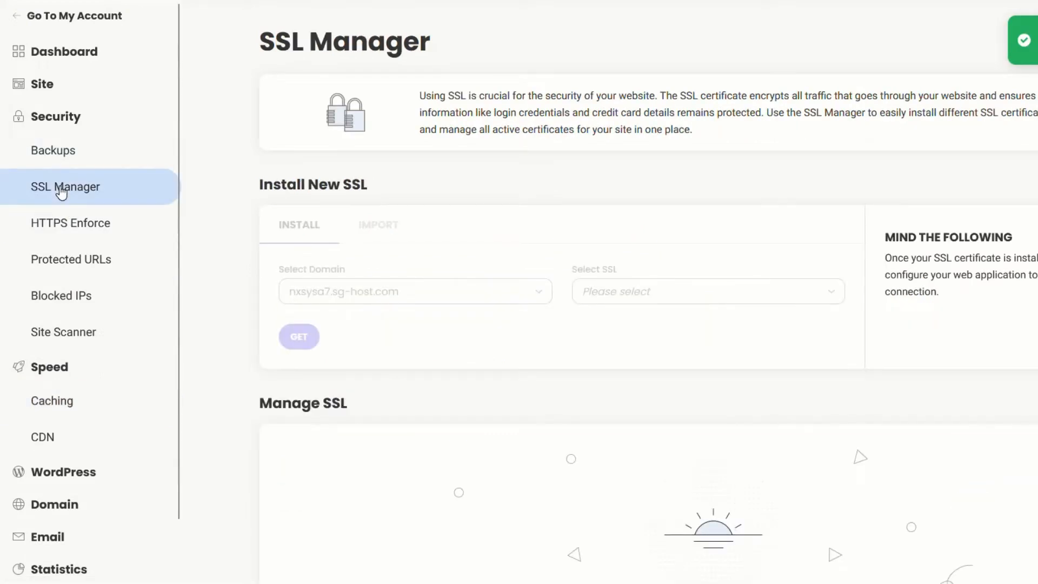
{"action": "left_click", "coordinate": [57, 229]}
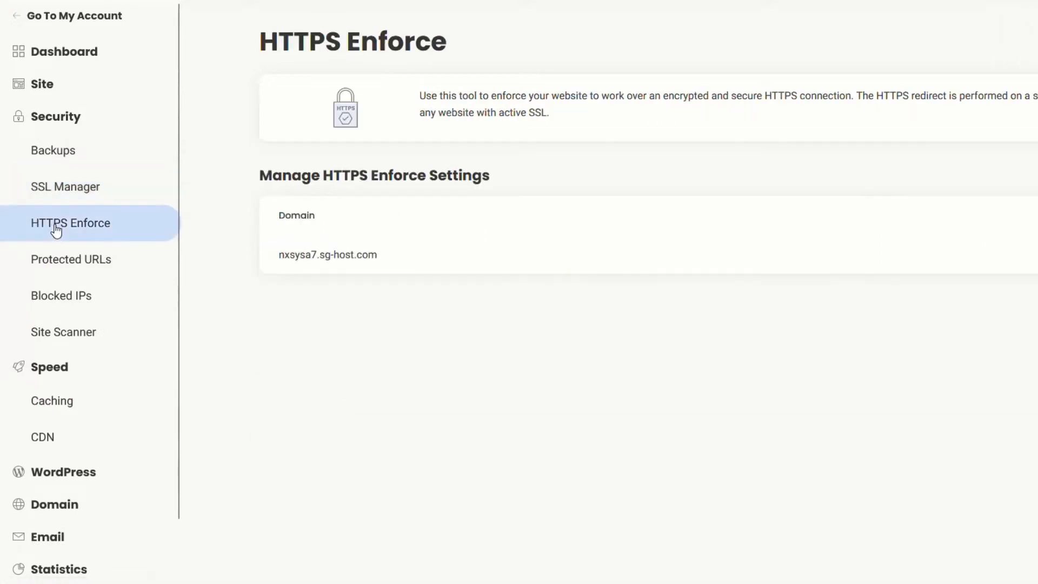
{"action": "left_click", "coordinate": [51, 192]}
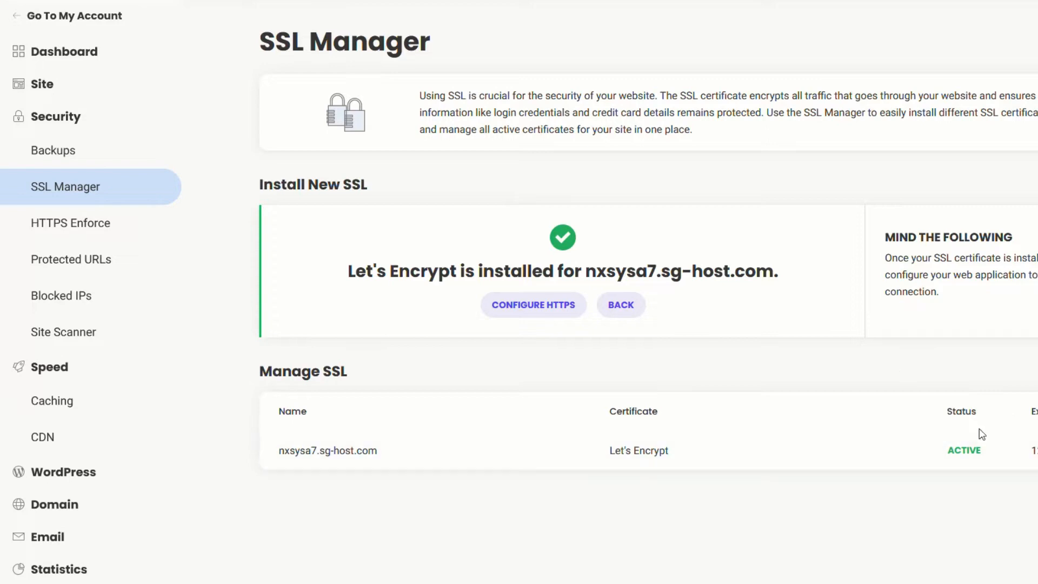
{"action": "left_click", "coordinate": [61, 231]}
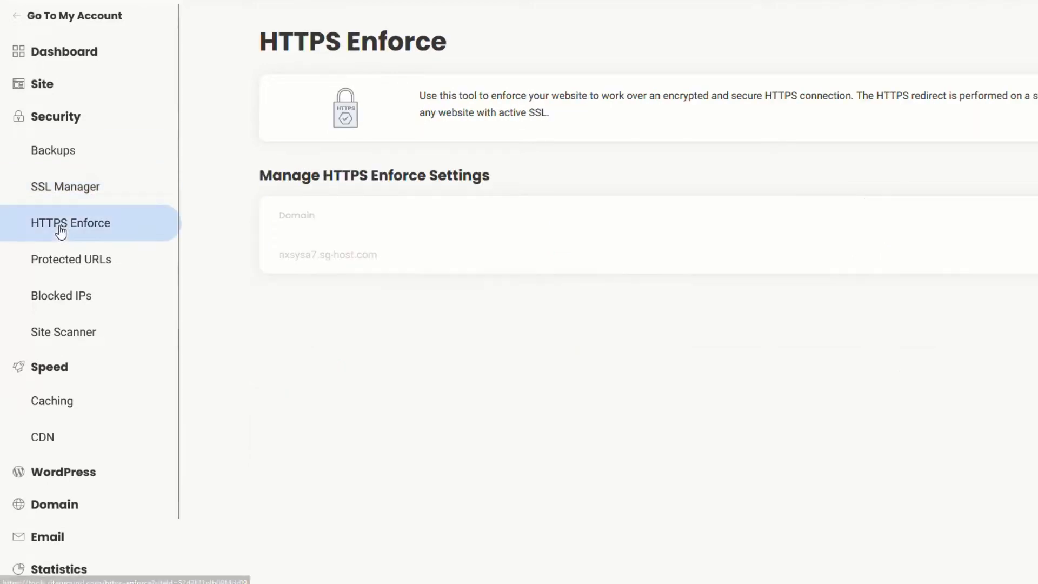
{"action": "left_click", "coordinate": [893, 252]}
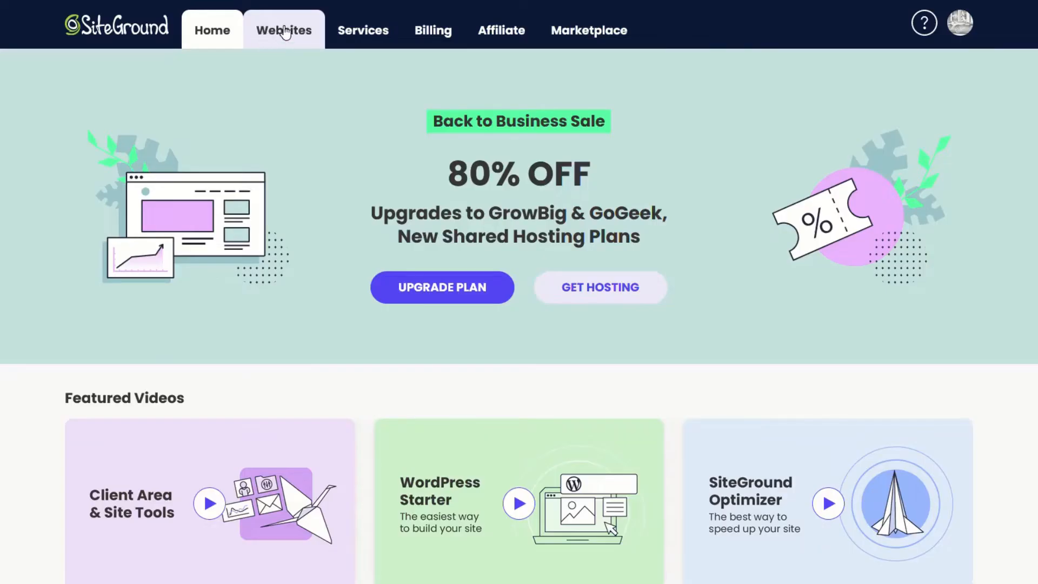
{"action": "left_click", "coordinate": [284, 34]}
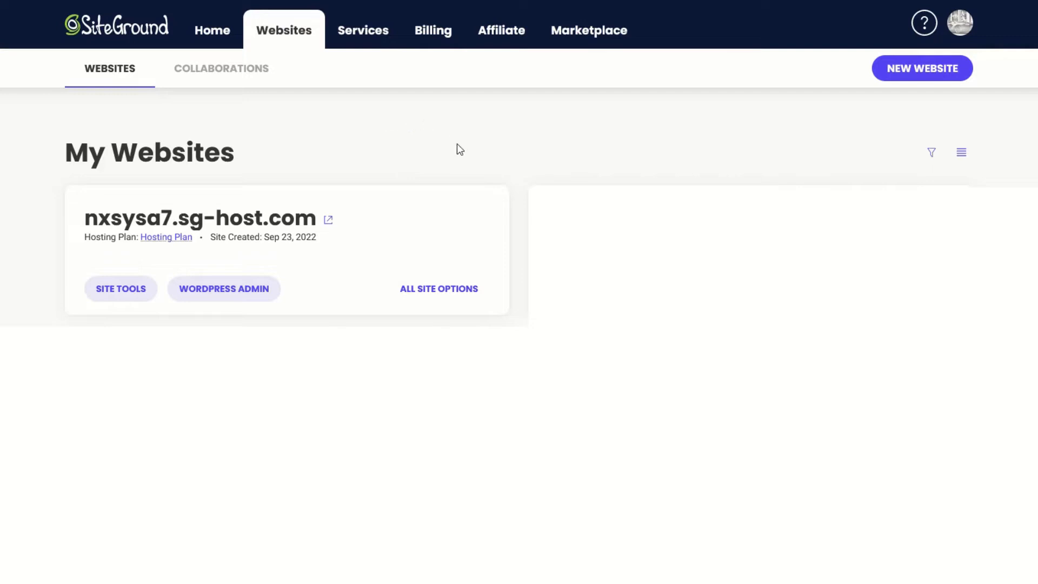
Enter the site's WordPress admin, skip the starter wizard, and open the live site in a new tab
{"action": "left_click", "coordinate": [218, 296]}
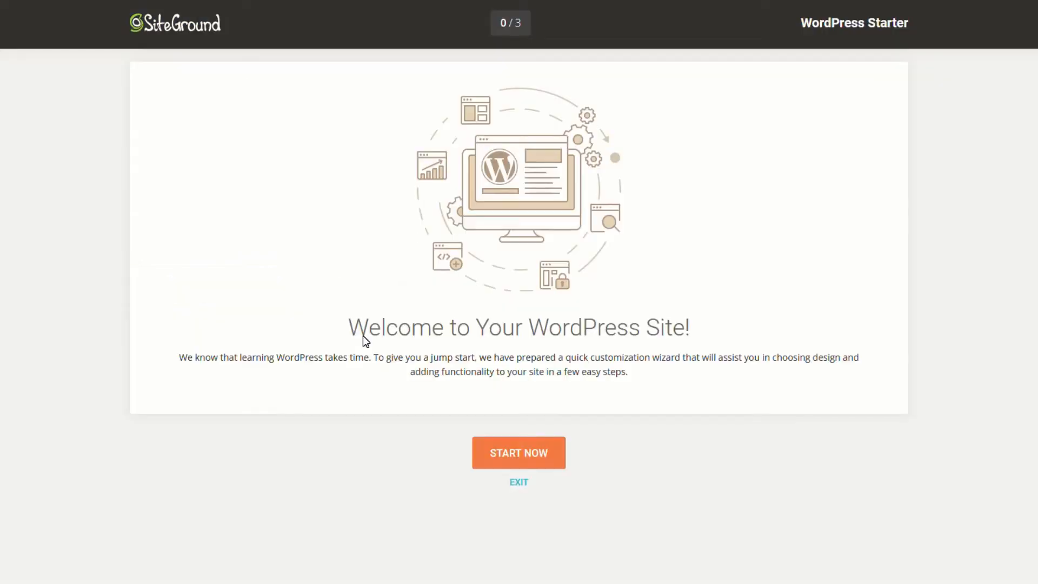
{"action": "left_click", "coordinate": [519, 484]}
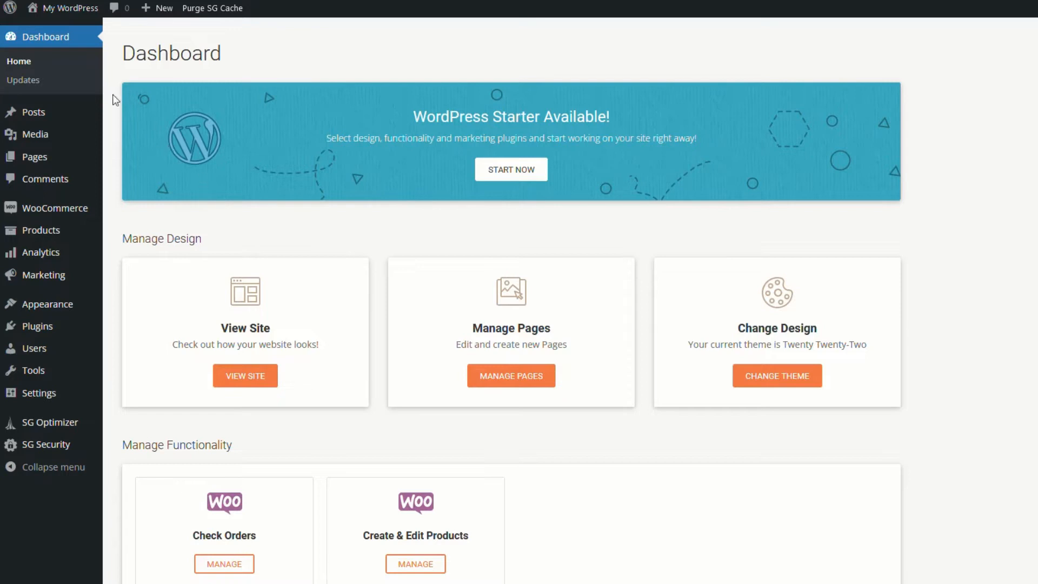
{"action": "mouse_move", "coordinate": [51, 16]}
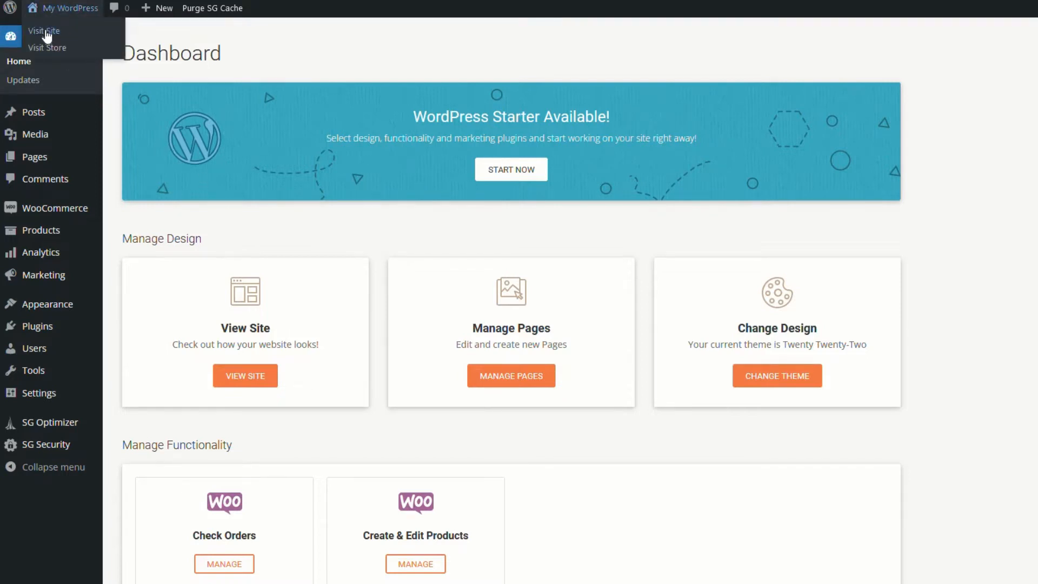
{"action": "right_click", "coordinate": [46, 32]}
{"action": "left_click", "coordinate": [66, 44]}
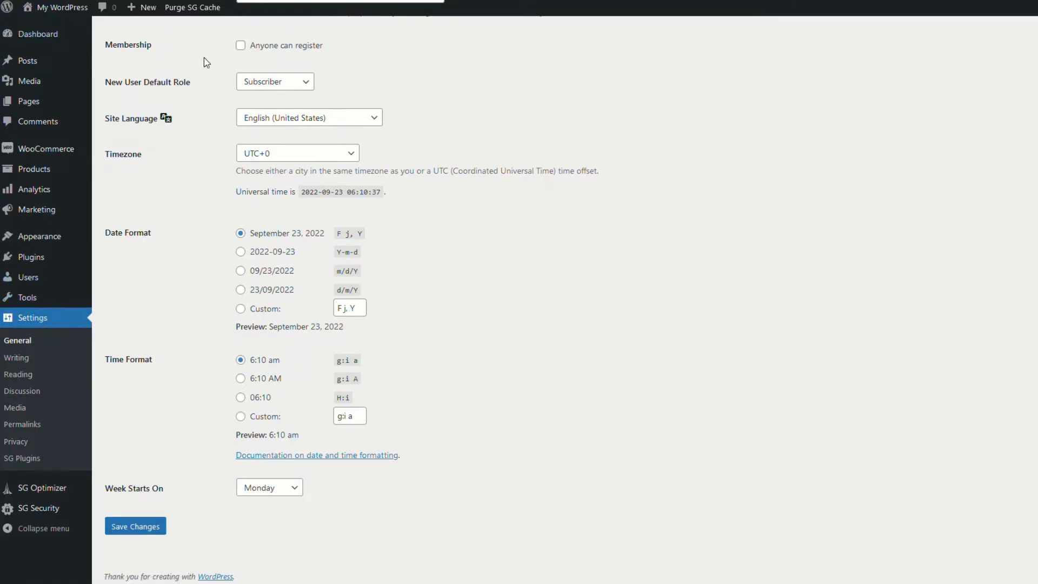
Enable 'Anyone can register', save Post name permalinks, and go to Appearance > Themes
{"action": "left_click", "coordinate": [241, 46]}
{"action": "left_click", "coordinate": [148, 526]}
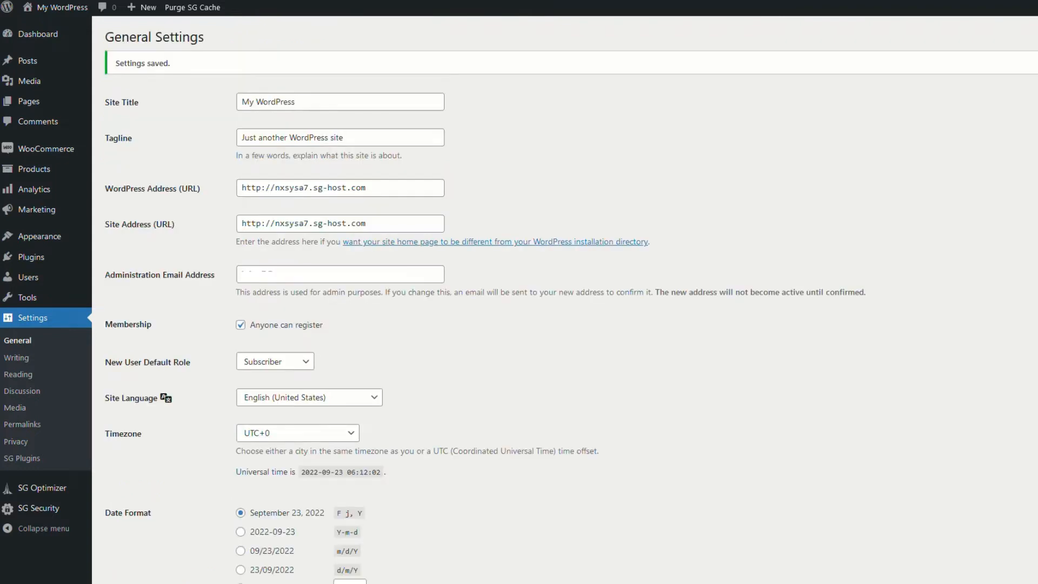
{"action": "left_click", "coordinate": [29, 427]}
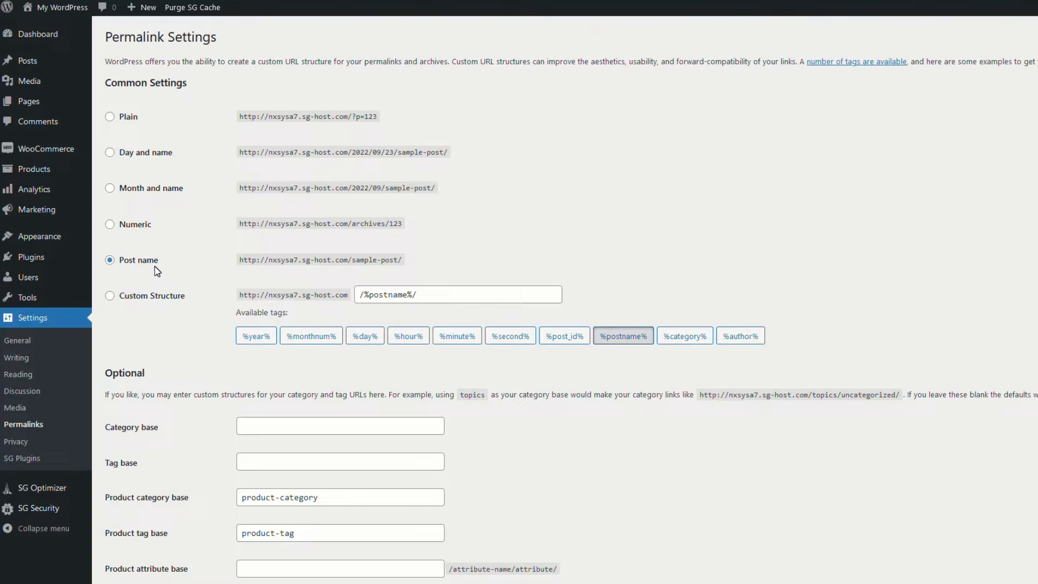
{"action": "scroll", "coordinate": [197, 325], "scroll_direction": "down", "scroll_amount": 5}
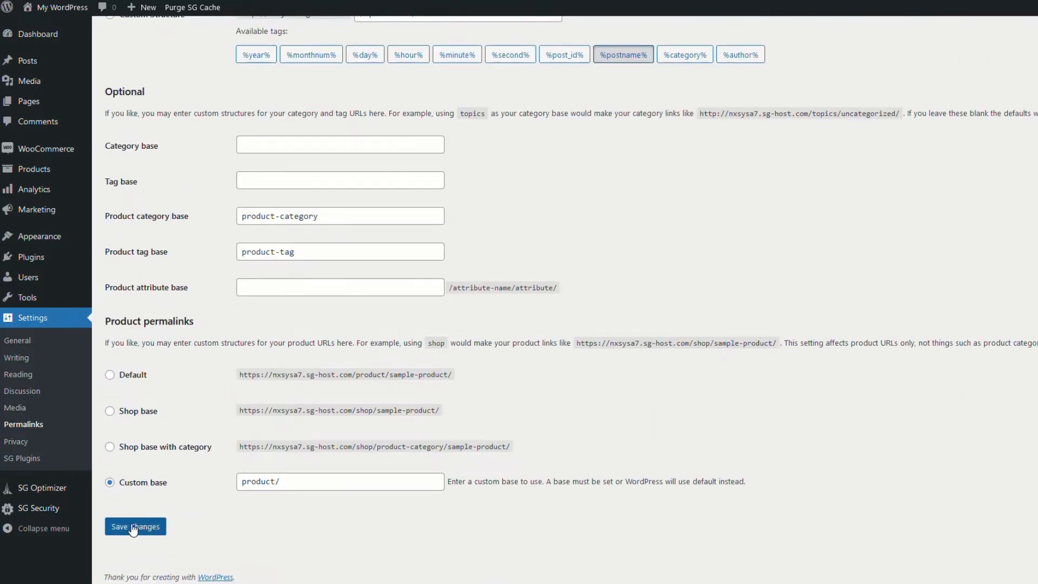
{"action": "left_click", "coordinate": [132, 528]}
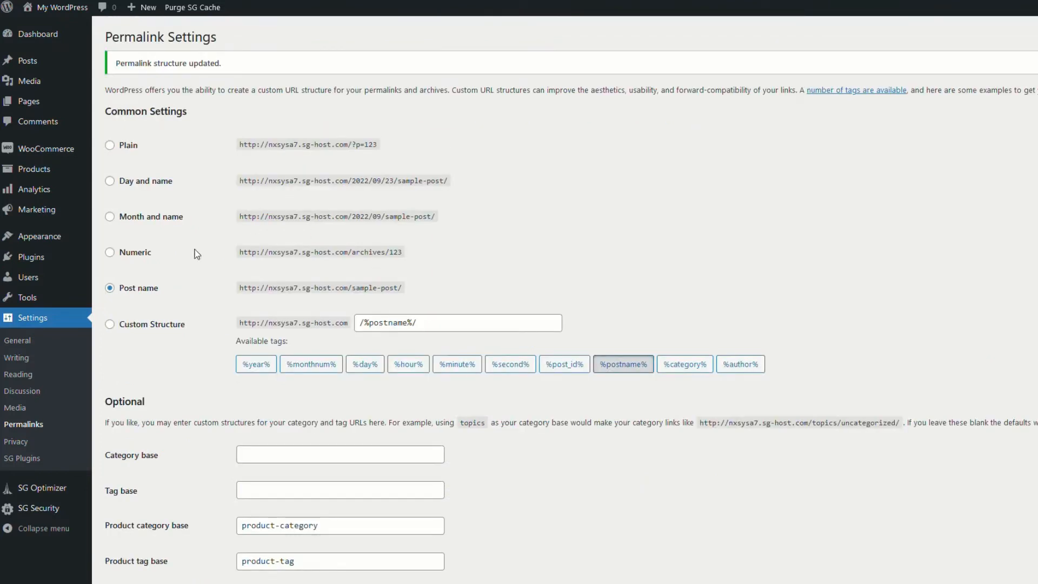
{"action": "left_click", "coordinate": [27, 238]}
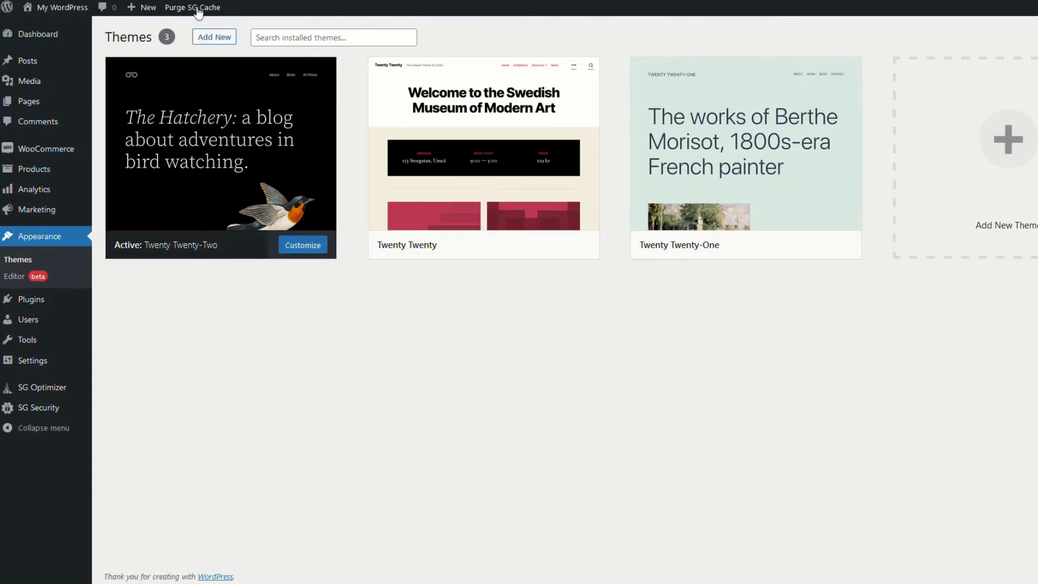
Search for 'astra', install and activate the Astra theme, then open Astra Options
{"action": "left_click", "coordinate": [211, 38]}
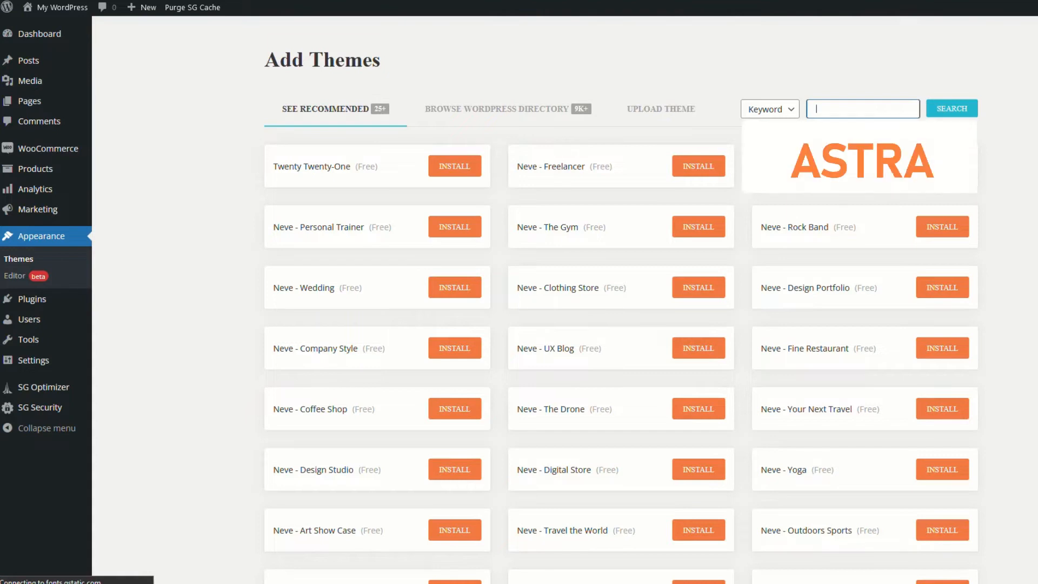
{"action": "type", "text": "astra"}
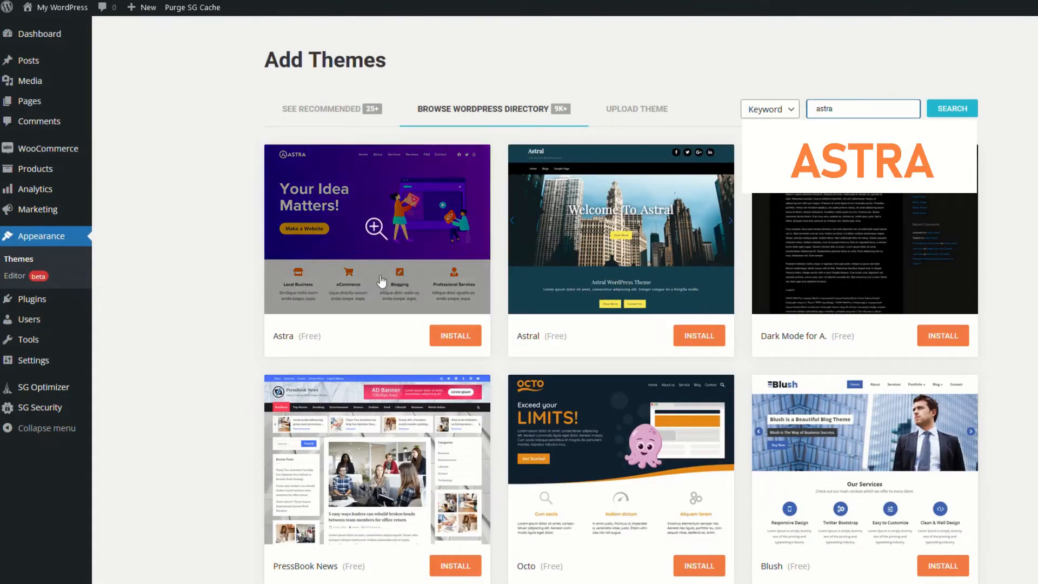
{"action": "left_click", "coordinate": [463, 338]}
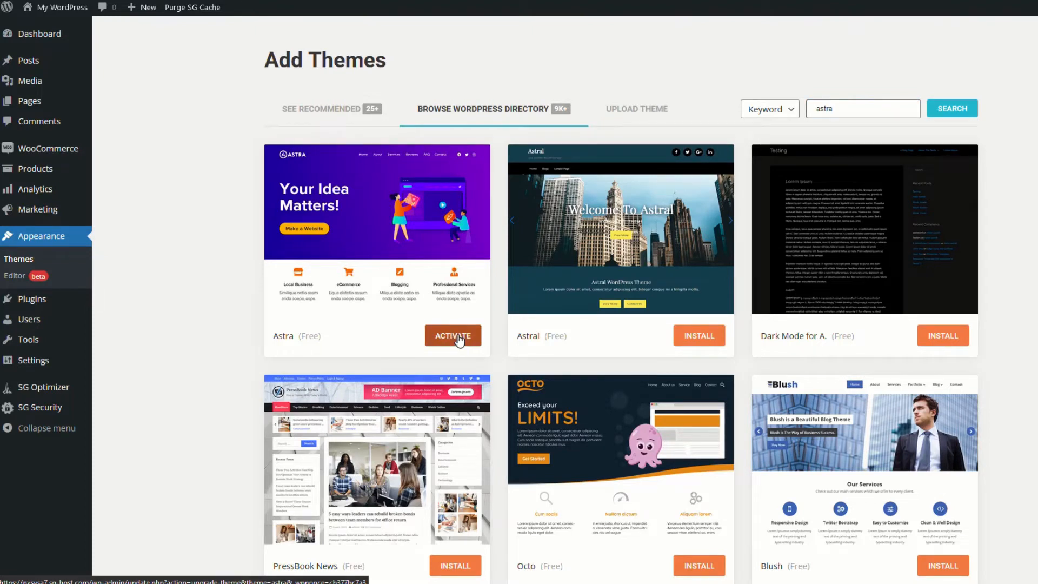
{"action": "left_click", "coordinate": [460, 339]}
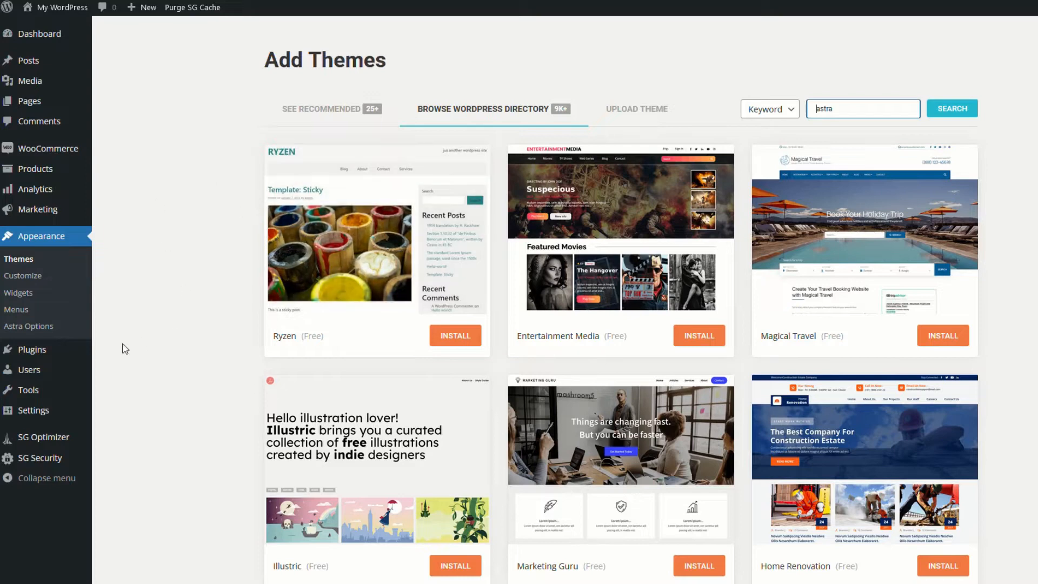
{"action": "left_click", "coordinate": [29, 327]}
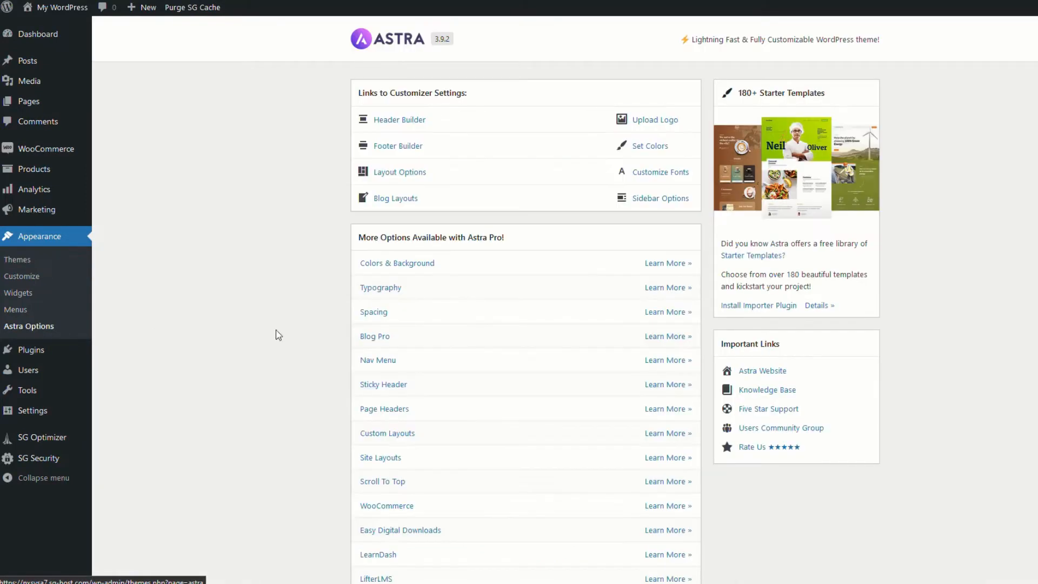
Install the Starter Templates importer and pick the Organic Store E-Commerce template for Elementor
{"action": "left_click", "coordinate": [773, 307]}
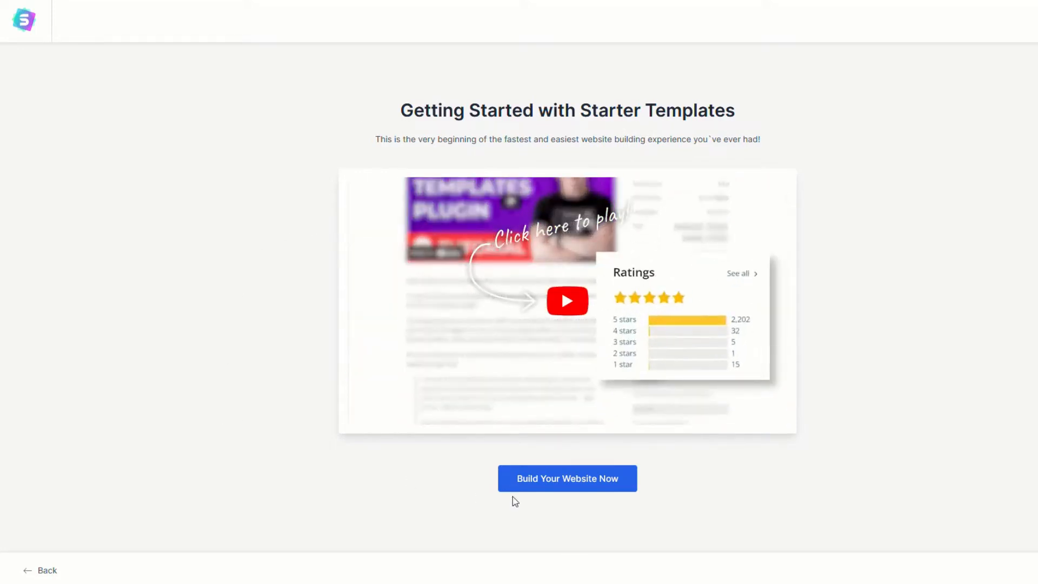
{"action": "left_click", "coordinate": [586, 489]}
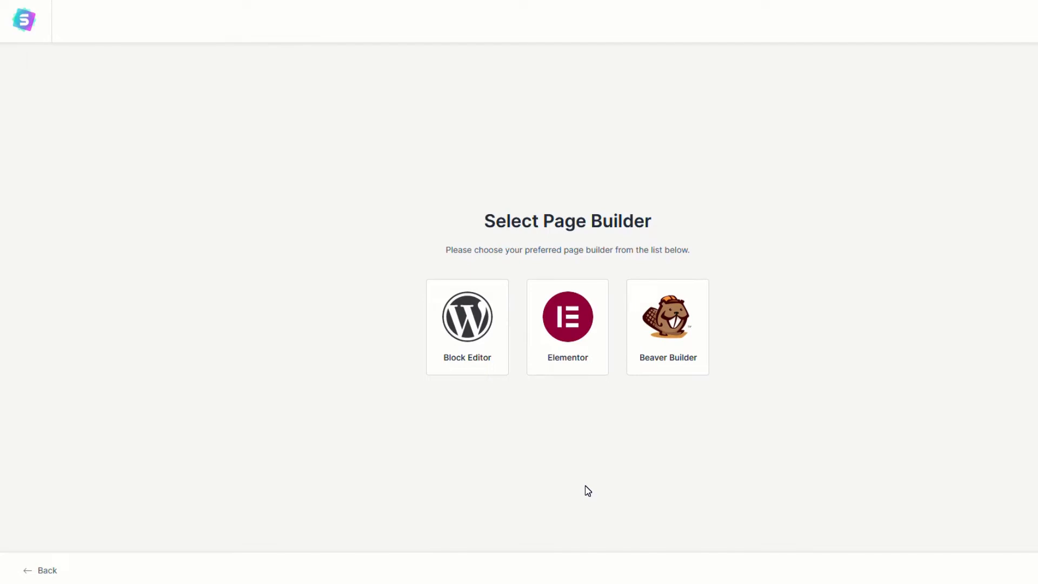
{"action": "left_click", "coordinate": [583, 344]}
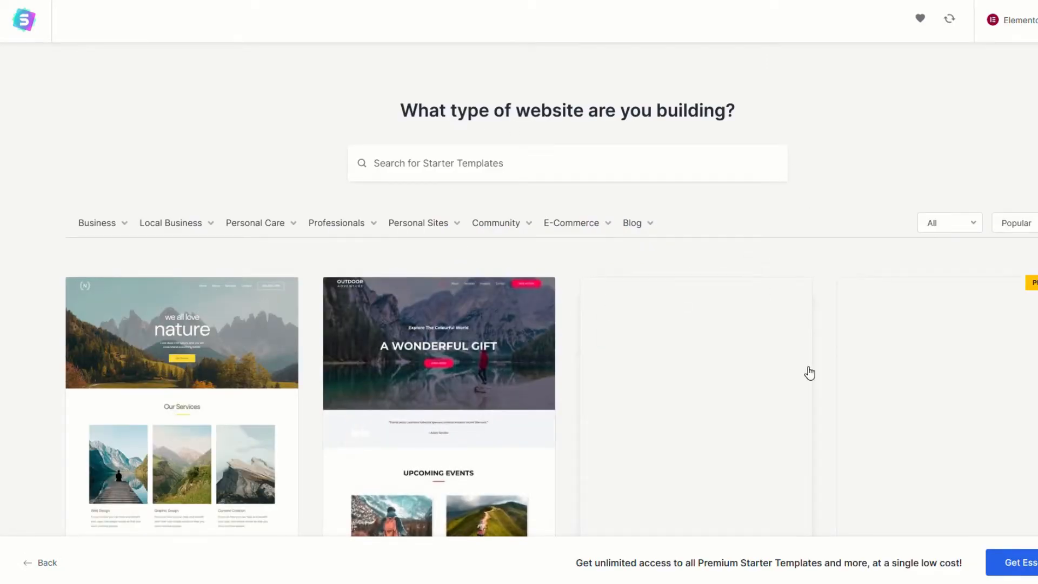
{"action": "left_click", "coordinate": [600, 228]}
{"action": "scroll", "coordinate": [465, 294], "scroll_direction": "down", "scroll_amount": 1}
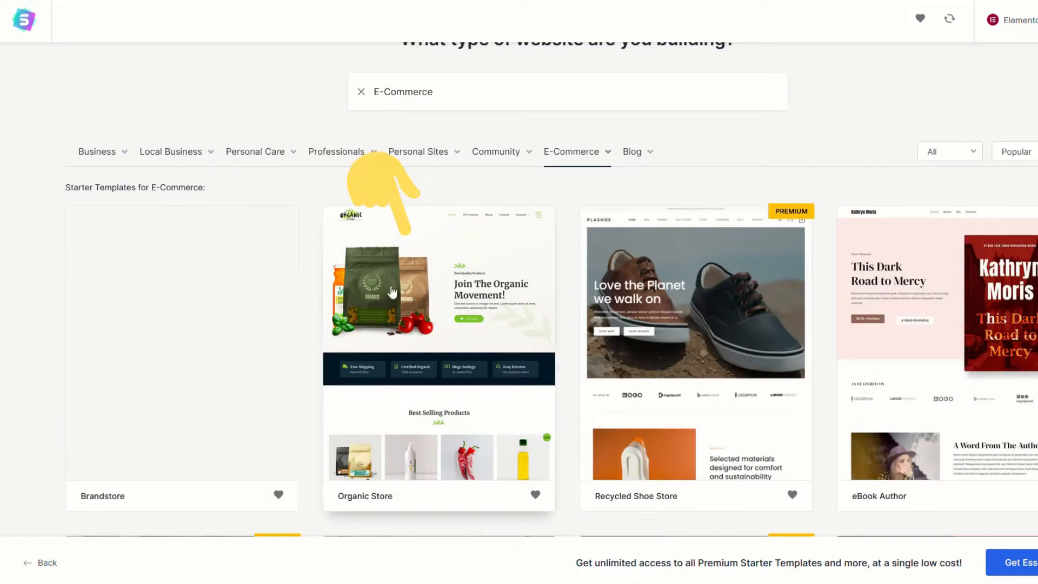
{"action": "left_click", "coordinate": [435, 270]}
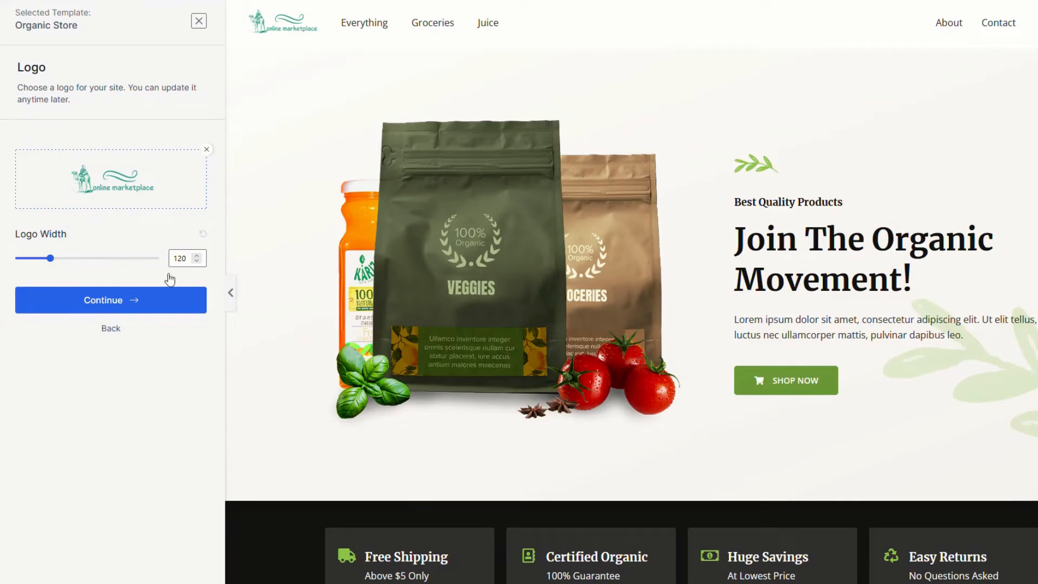
Keep the logo, apply the teal colour palette, and submit to build the site
{"action": "mouse_move", "coordinate": [111, 176]}
{"action": "left_click", "coordinate": [79, 309]}
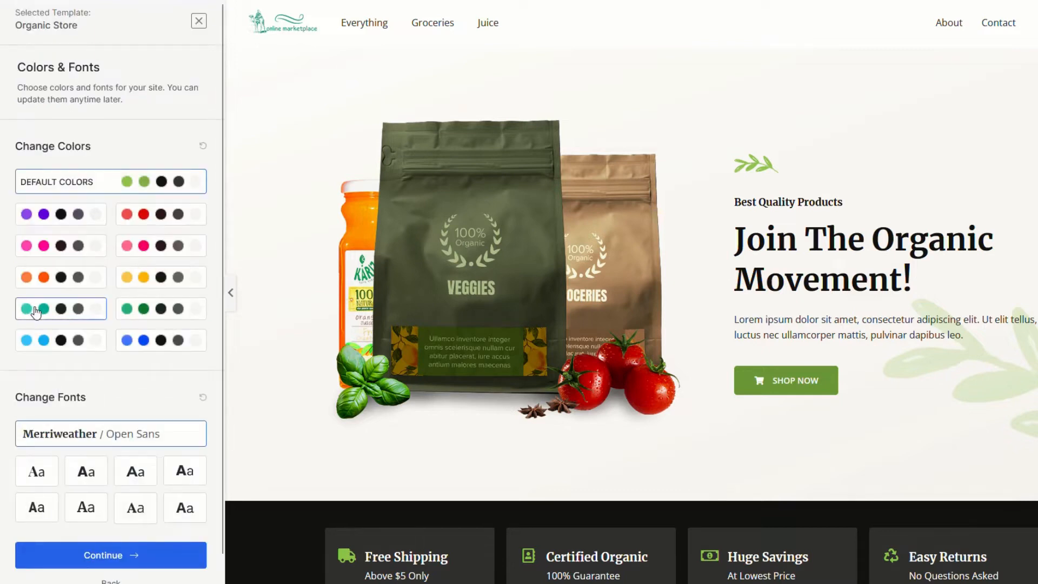
{"action": "left_click", "coordinate": [45, 312]}
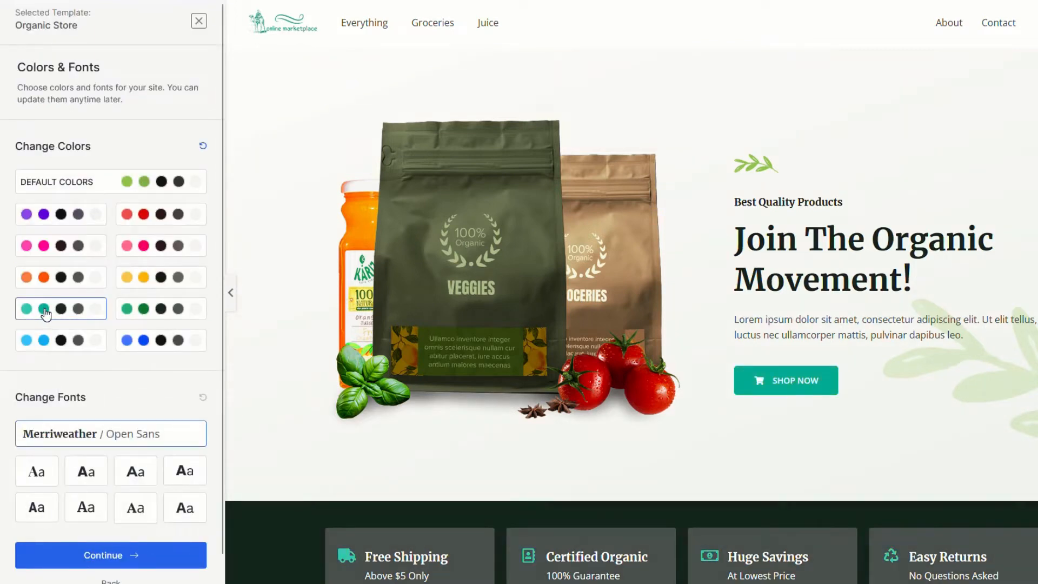
{"action": "left_click", "coordinate": [103, 558]}
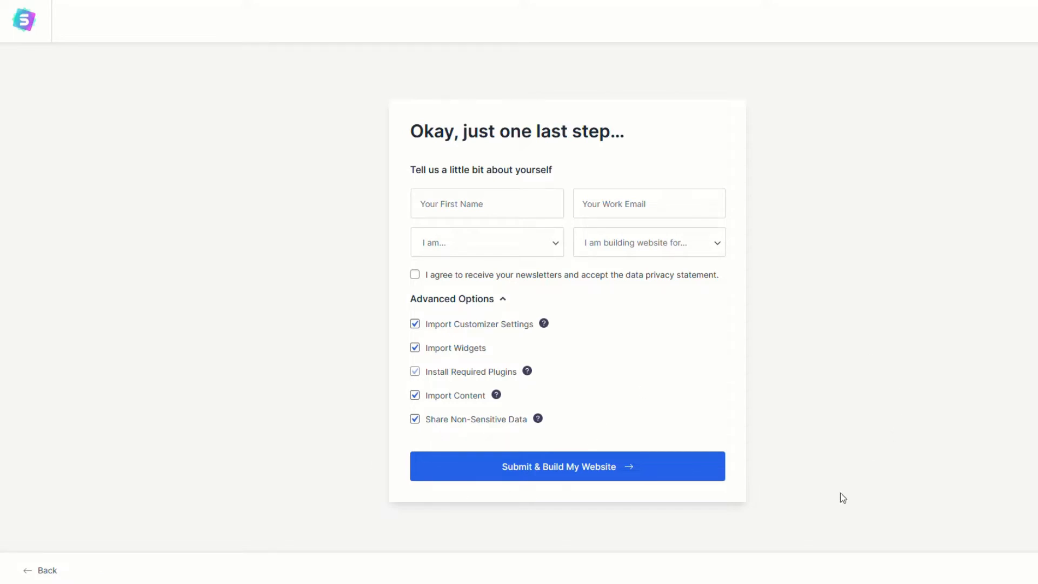
{"action": "left_click", "coordinate": [574, 470]}
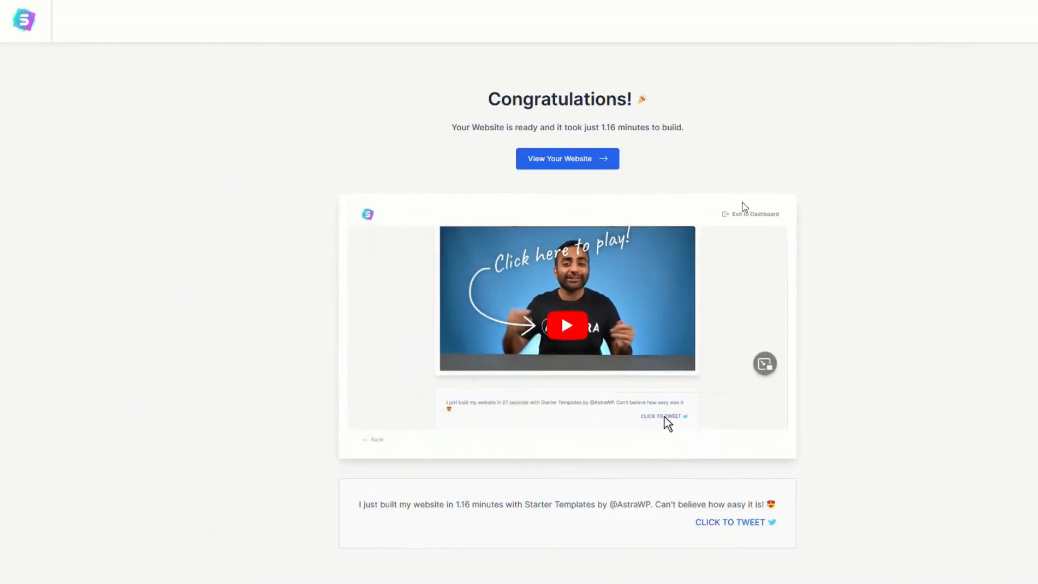
View the built website, then edit the Home page with Elementor
{"action": "left_click", "coordinate": [568, 160]}
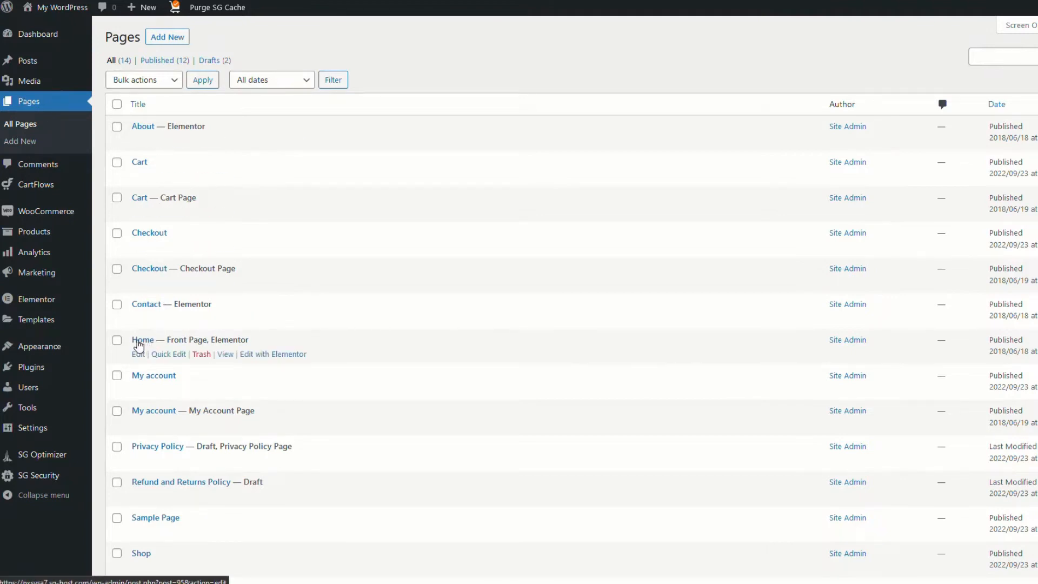
{"action": "left_click", "coordinate": [278, 357]}
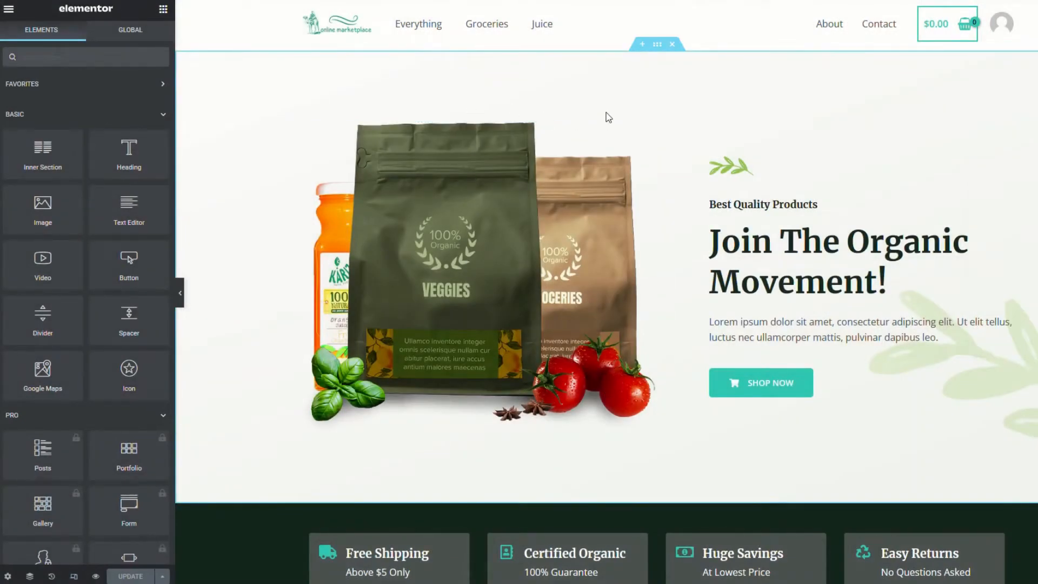
Inspect the hero section's layout, background style, spacing and motion effects settings
{"action": "left_click", "coordinate": [657, 45]}
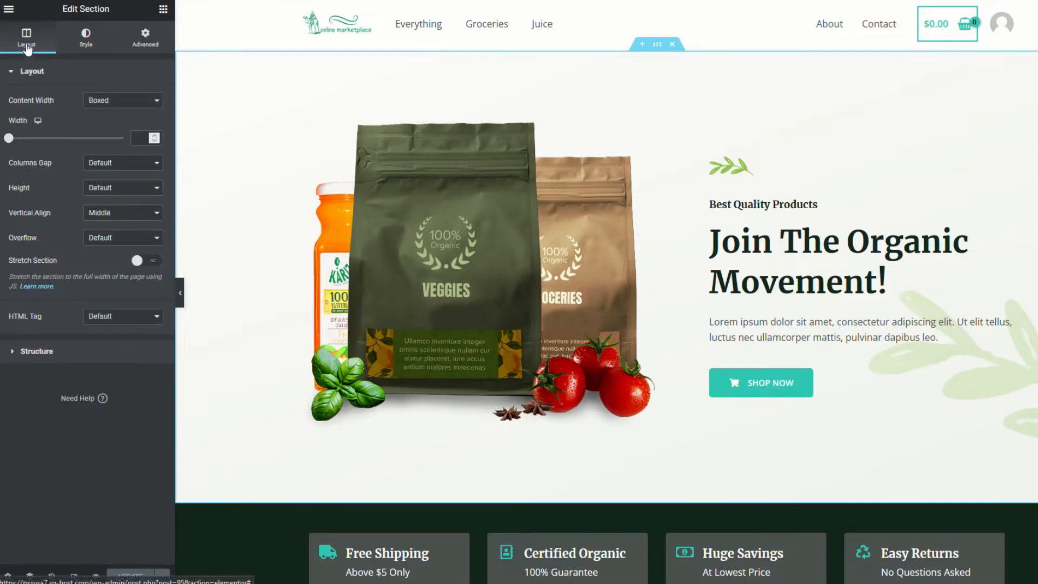
{"action": "left_click", "coordinate": [84, 39]}
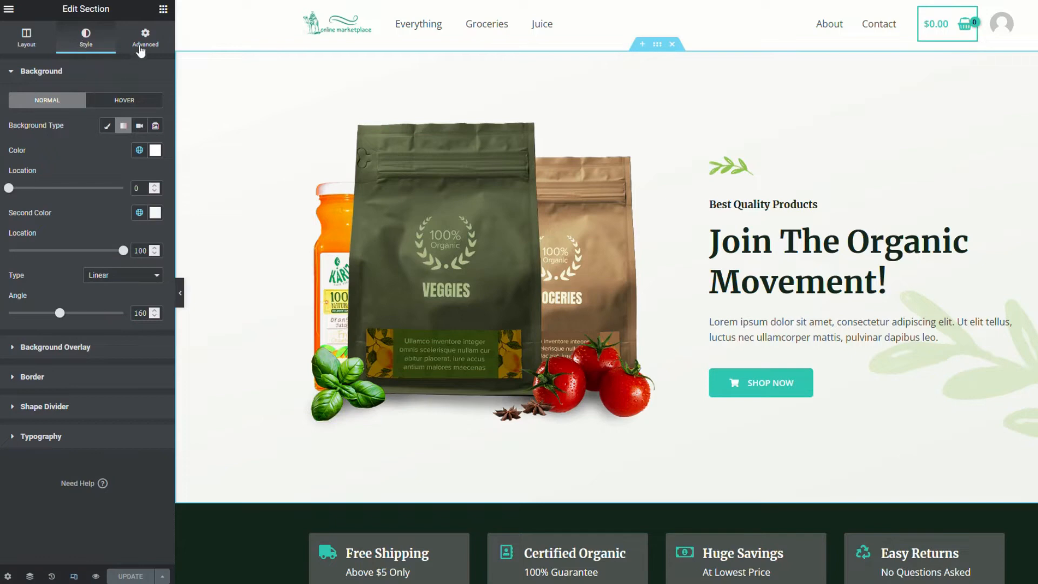
{"action": "left_click", "coordinate": [140, 49]}
{"action": "left_click", "coordinate": [28, 43]}
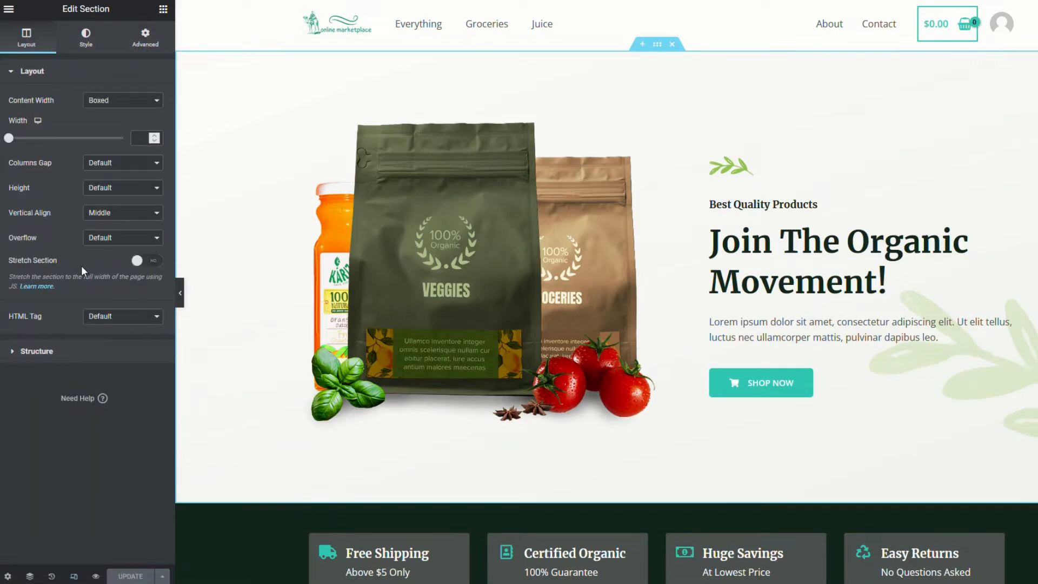
{"action": "left_click", "coordinate": [86, 47]}
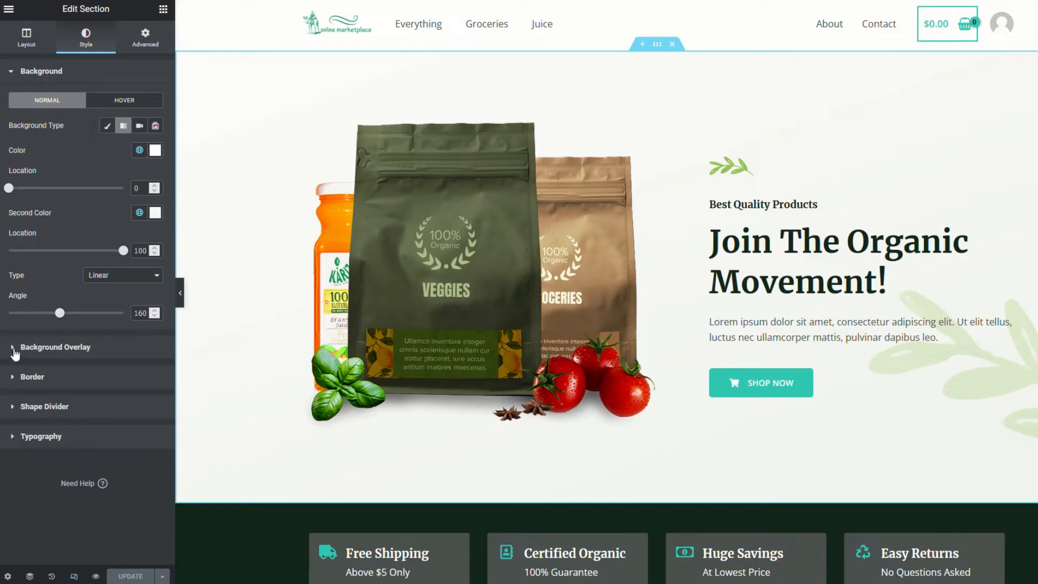
{"action": "left_click", "coordinate": [145, 38]}
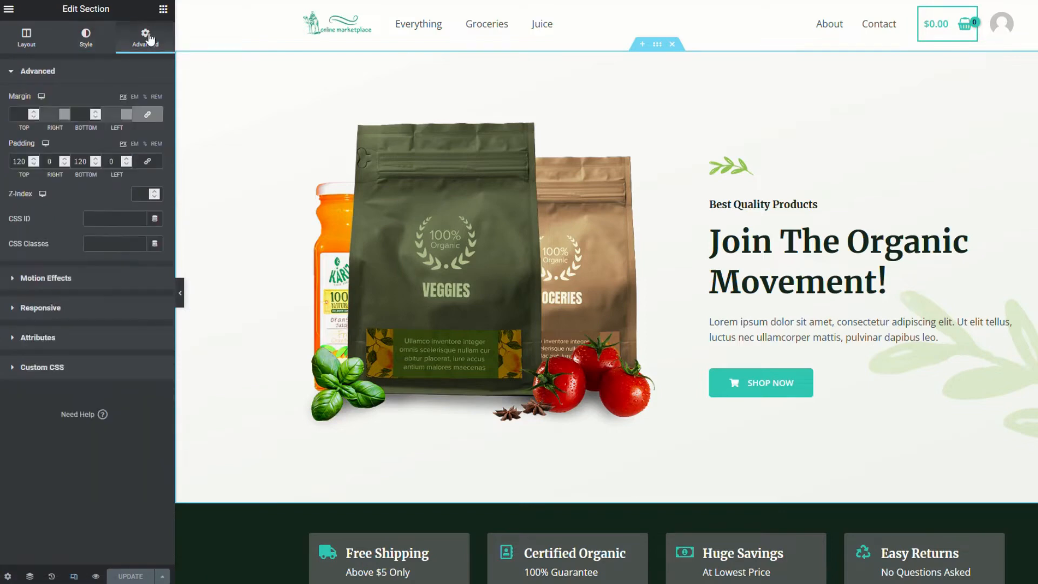
{"action": "left_click", "coordinate": [11, 280]}
Delete the product bags and vegetables image from the hero section
{"action": "left_click", "coordinate": [281, 101]}
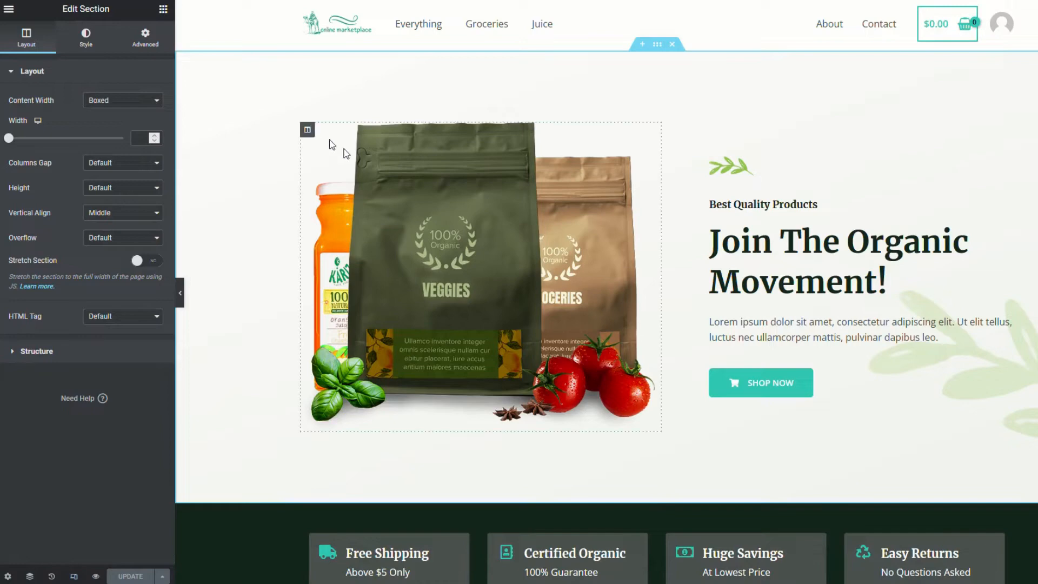
{"action": "left_click", "coordinate": [440, 262]}
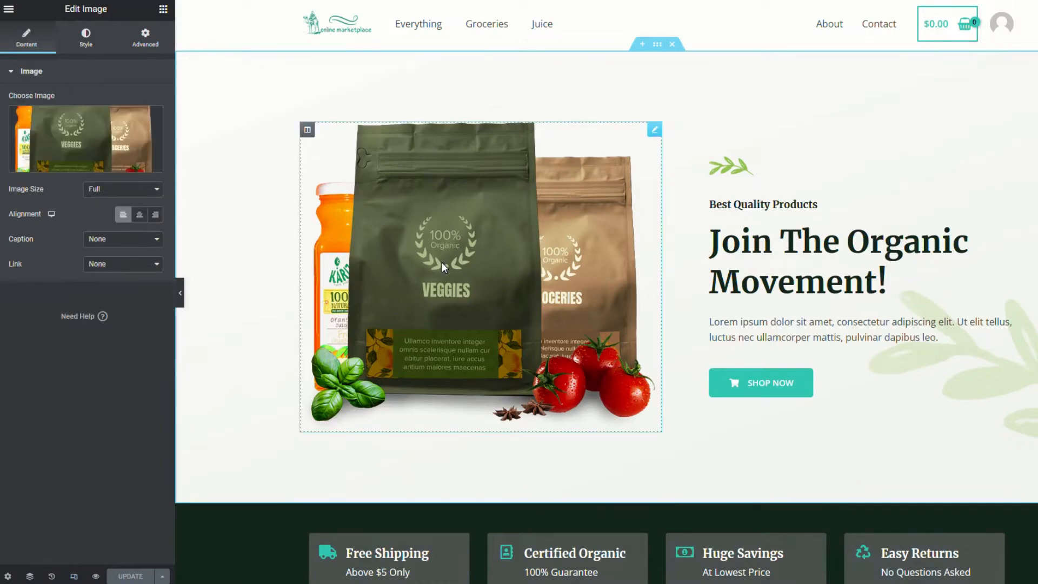
{"action": "key", "text": "Delete"}
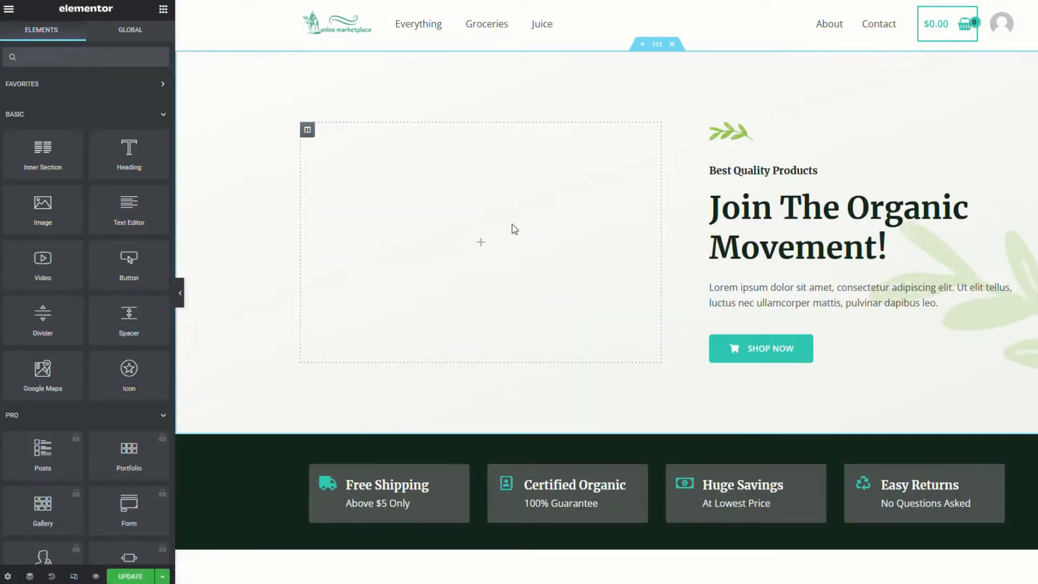
Set the coffee-powder photo as the hero section's background overlay image
{"action": "left_click", "coordinate": [657, 45]}
{"action": "left_click", "coordinate": [85, 37]}
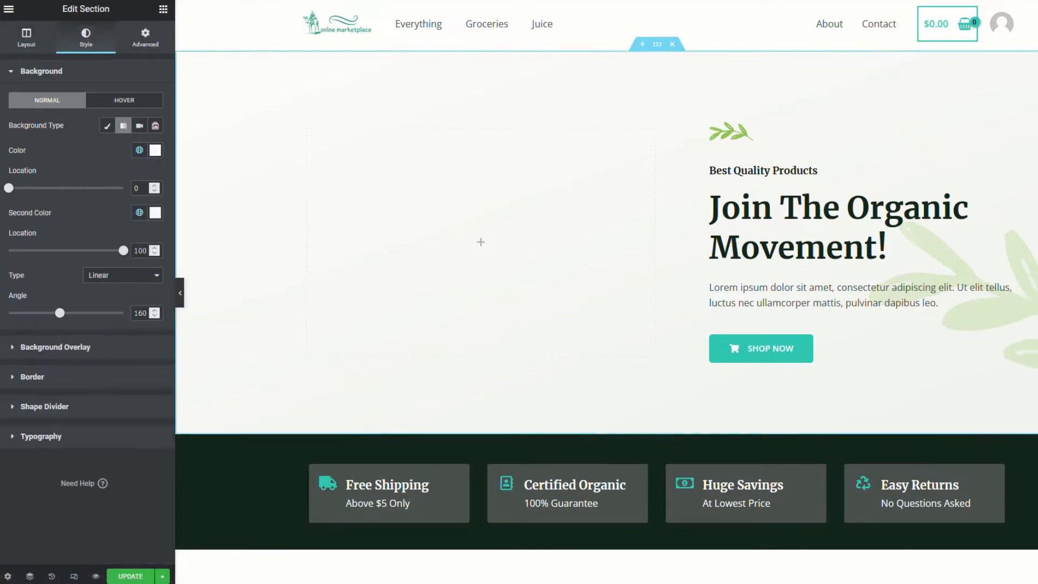
{"action": "left_click", "coordinate": [13, 349]}
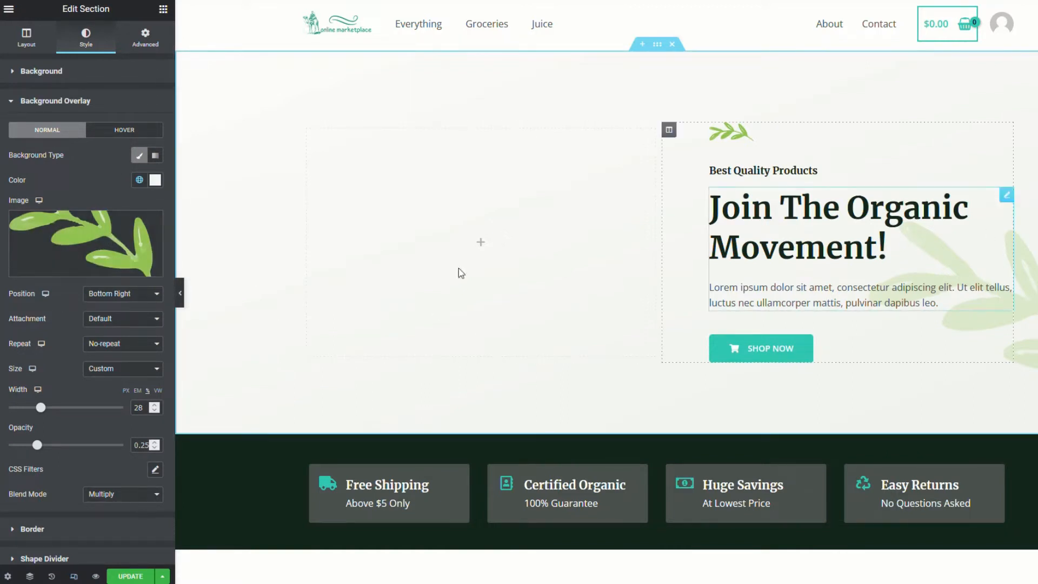
{"action": "mouse_move", "coordinate": [64, 268]}
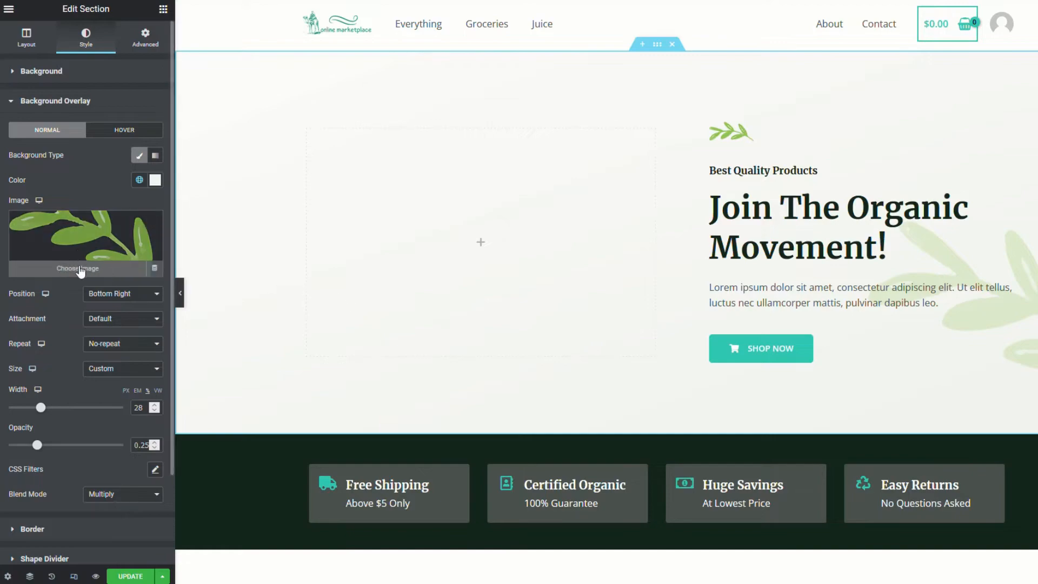
{"action": "left_click", "coordinate": [81, 250]}
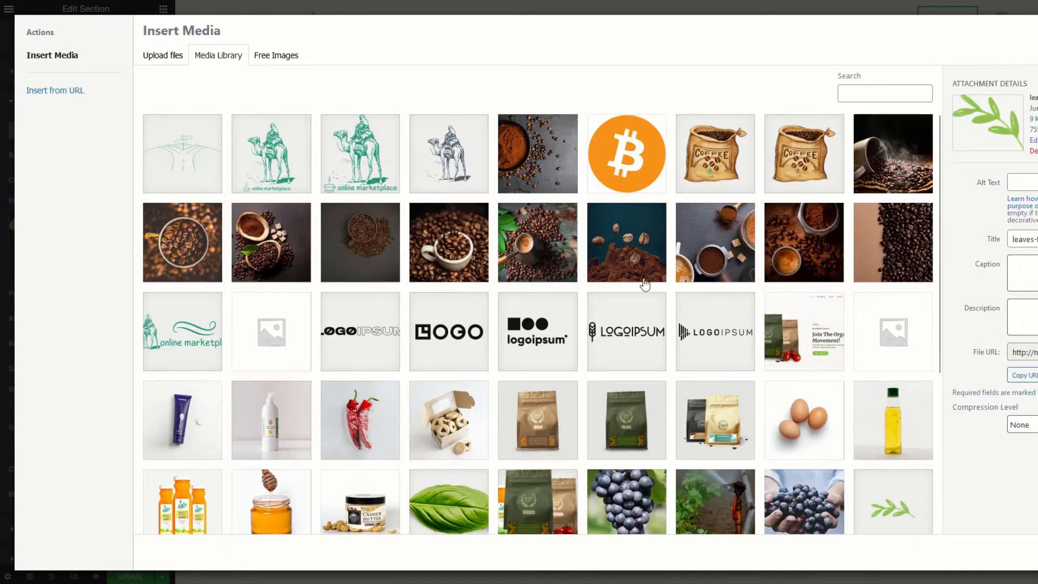
{"action": "left_click", "coordinate": [545, 167]}
{"action": "left_click", "coordinate": [1036, 552]}
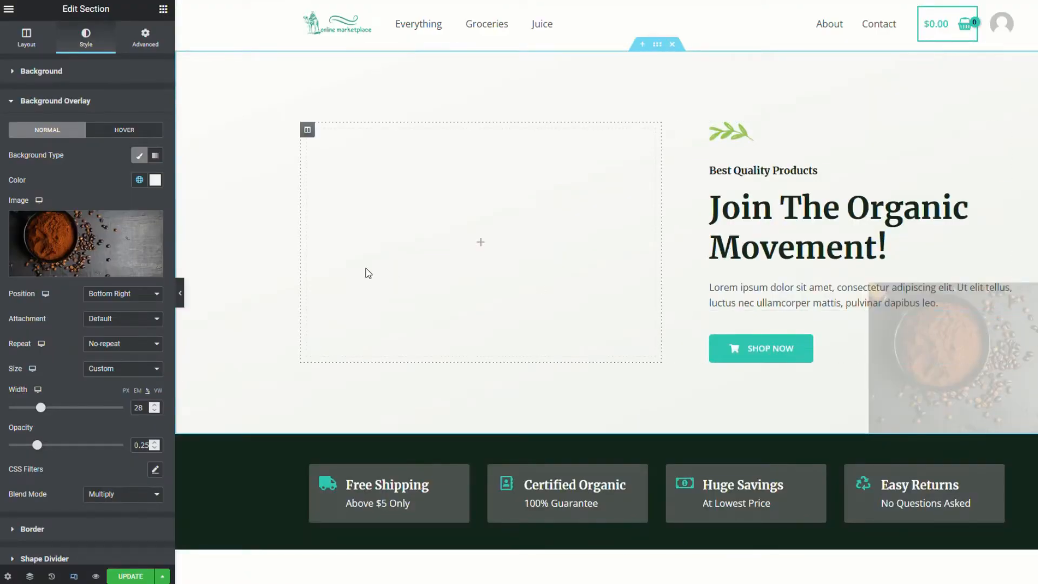
Position the overlay Center Center, size it to Cover, and raise its opacity to 0.8
{"action": "left_click", "coordinate": [156, 296]}
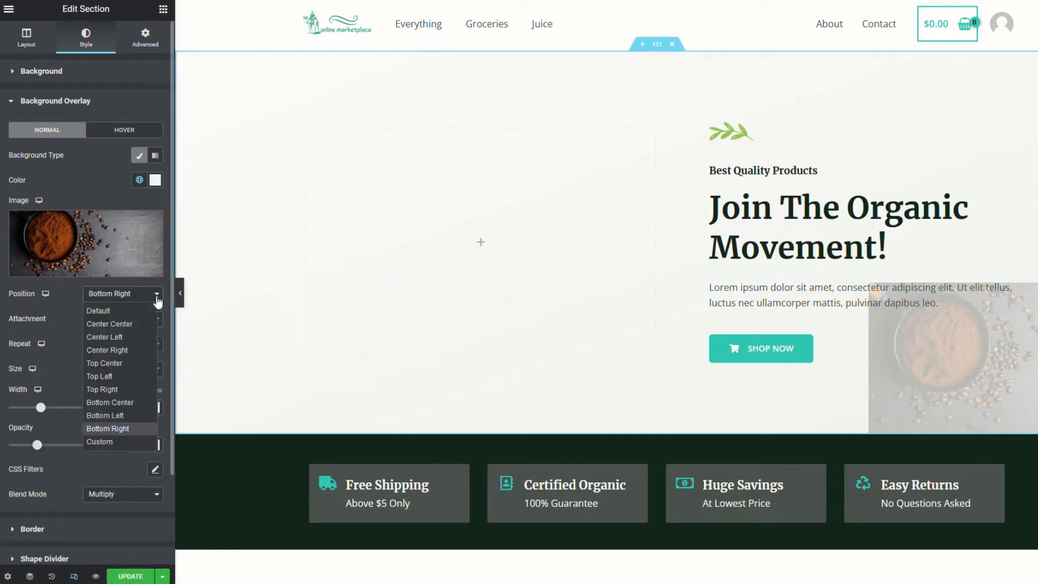
{"action": "left_click", "coordinate": [122, 325]}
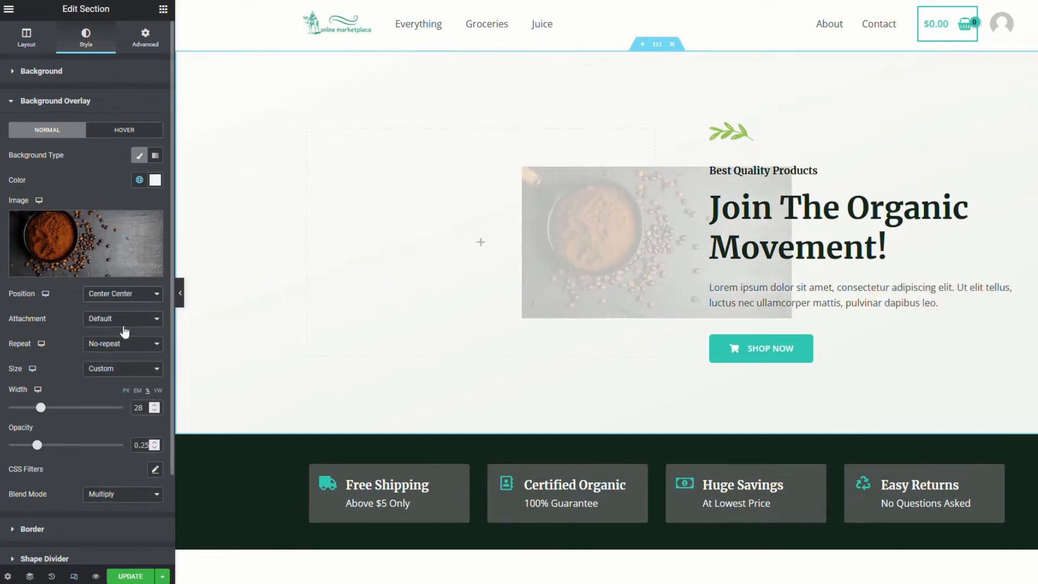
{"action": "left_click", "coordinate": [127, 370]}
{"action": "left_click", "coordinate": [106, 413]}
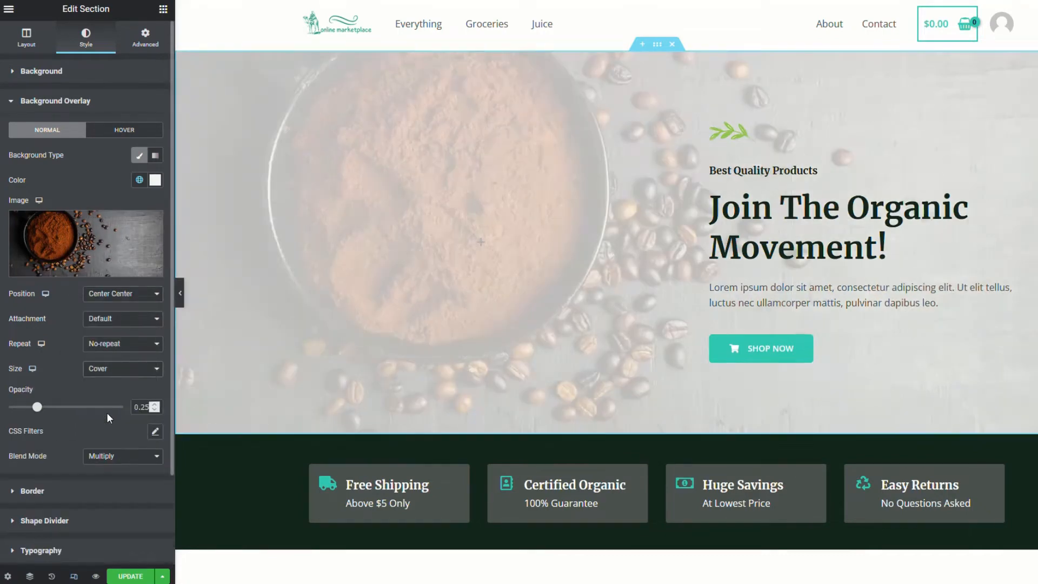
{"action": "left_click_drag", "start_coordinate": [38, 412], "coordinate": [97, 425]}
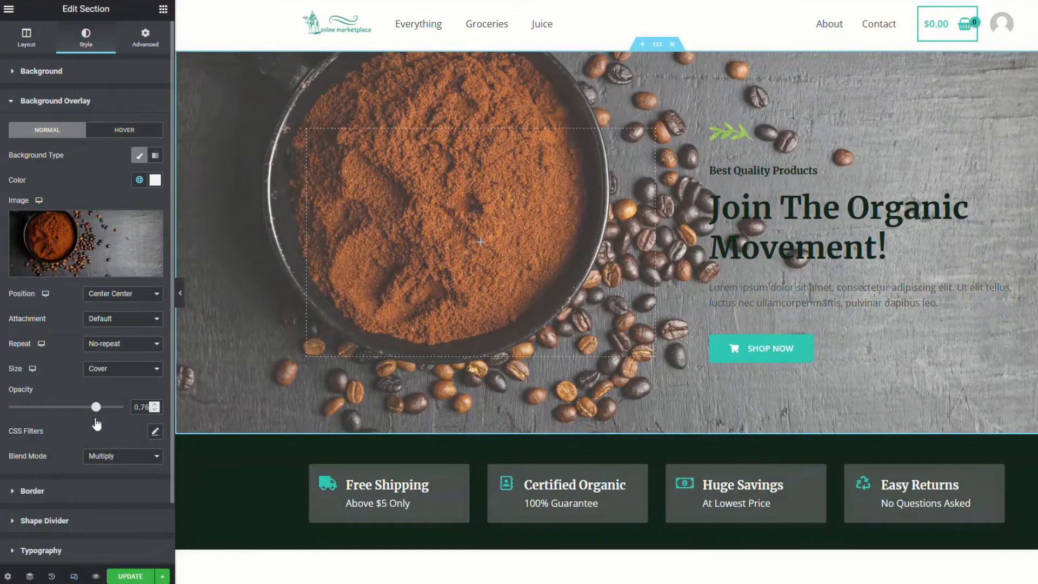
{"action": "left_click", "coordinate": [154, 404]}
{"action": "left_click", "coordinate": [155, 404]}
{"action": "left_click", "coordinate": [154, 404]}
{"action": "left_click", "coordinate": [154, 404]}
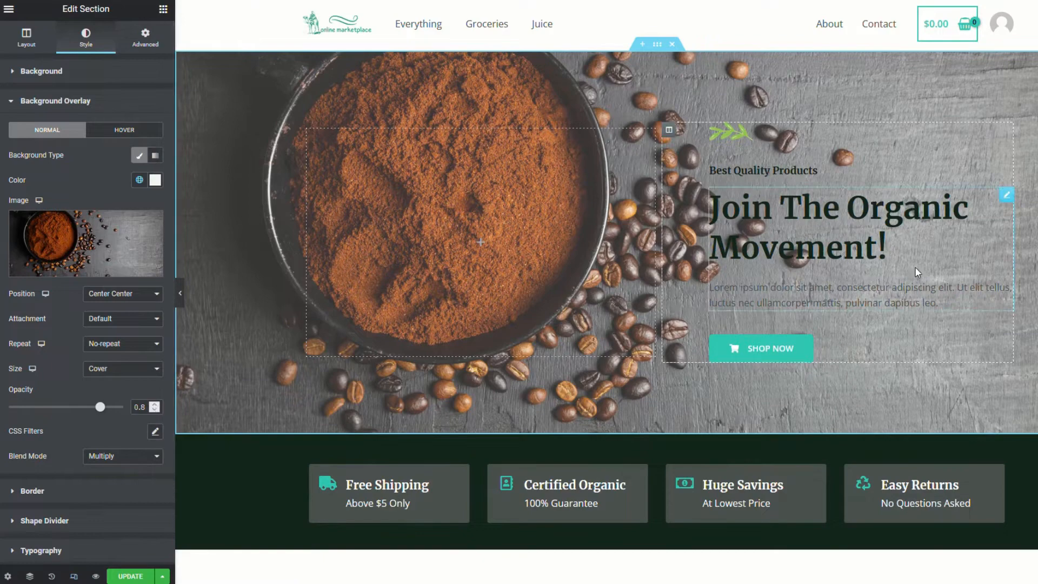
{"action": "left_click", "coordinate": [756, 138]}
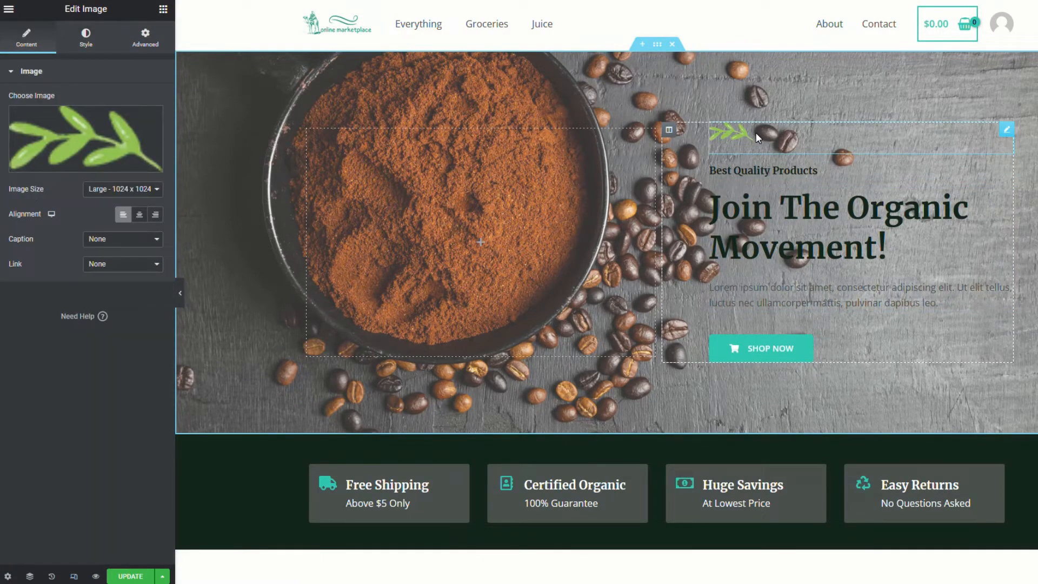
Delete the leaf graphic and paste 'Global Community Coffee Marketplace!' as the hero heading
{"action": "key", "text": "Delete"}
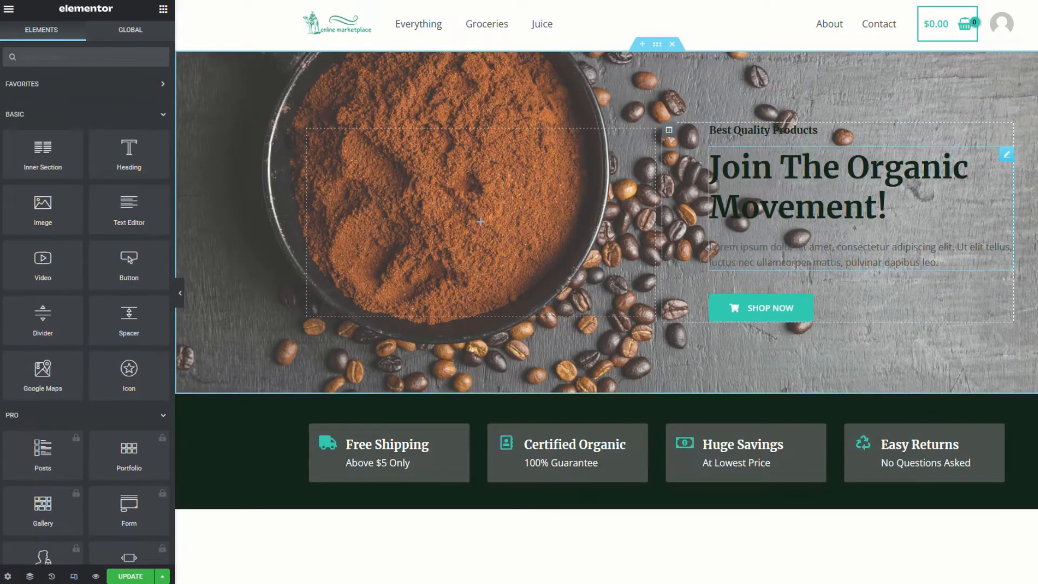
{"action": "left_click", "coordinate": [838, 187]}
{"action": "left_click_drag", "start_coordinate": [108, 227], "coordinate": [14, 209]}
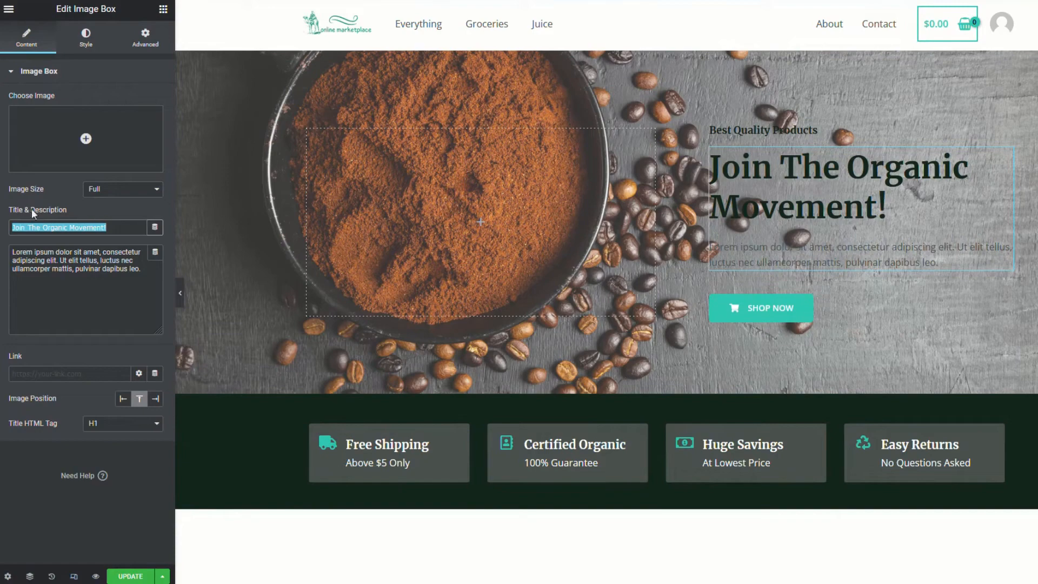
{"action": "type", "text": "Global Community Coffee Marketplace!"}
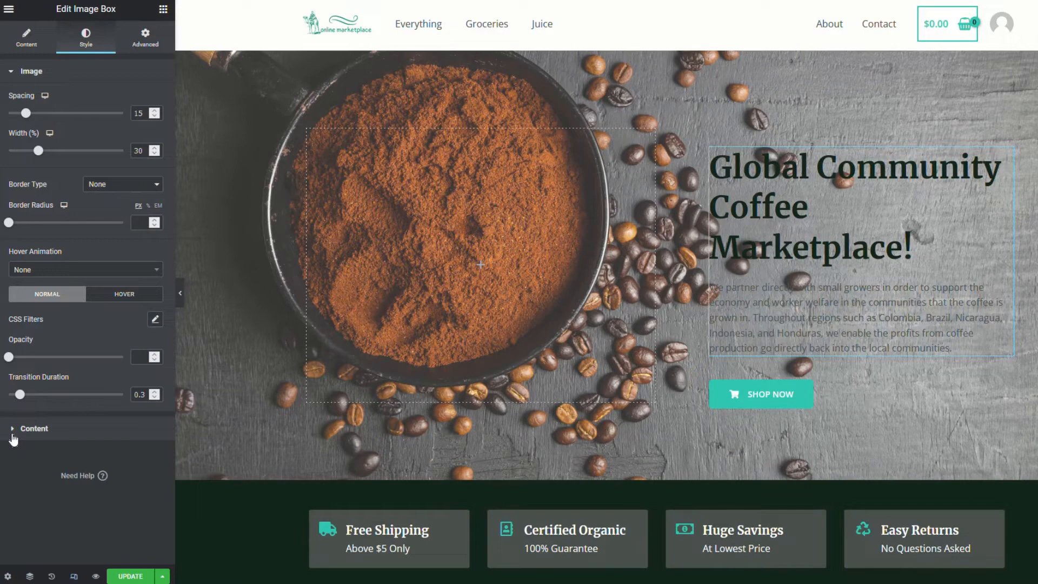
{"action": "left_click", "coordinate": [13, 432]}
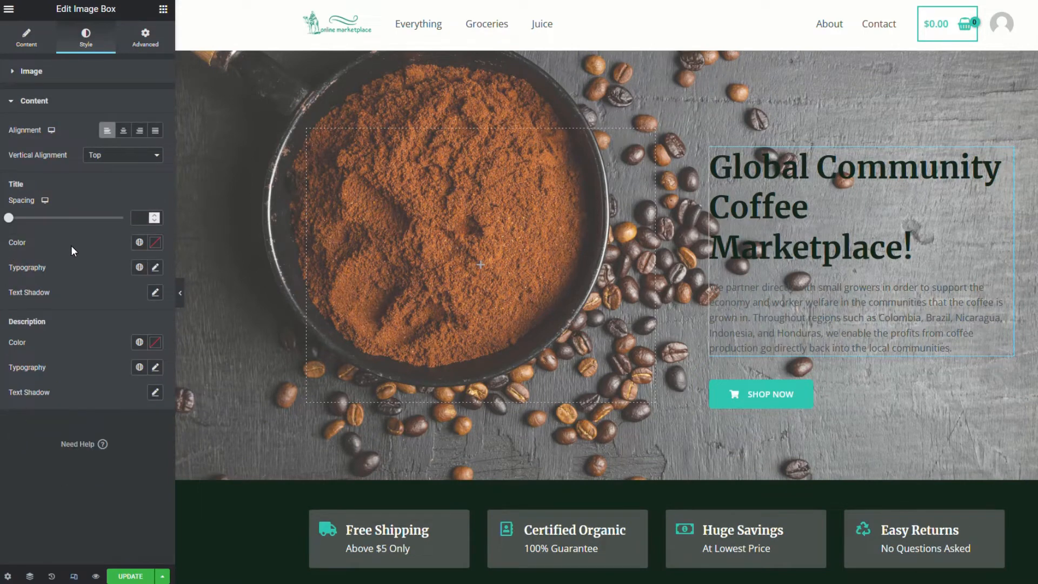
Set both the image box title and description colours to white (#ffffff)
{"action": "left_click", "coordinate": [139, 243]}
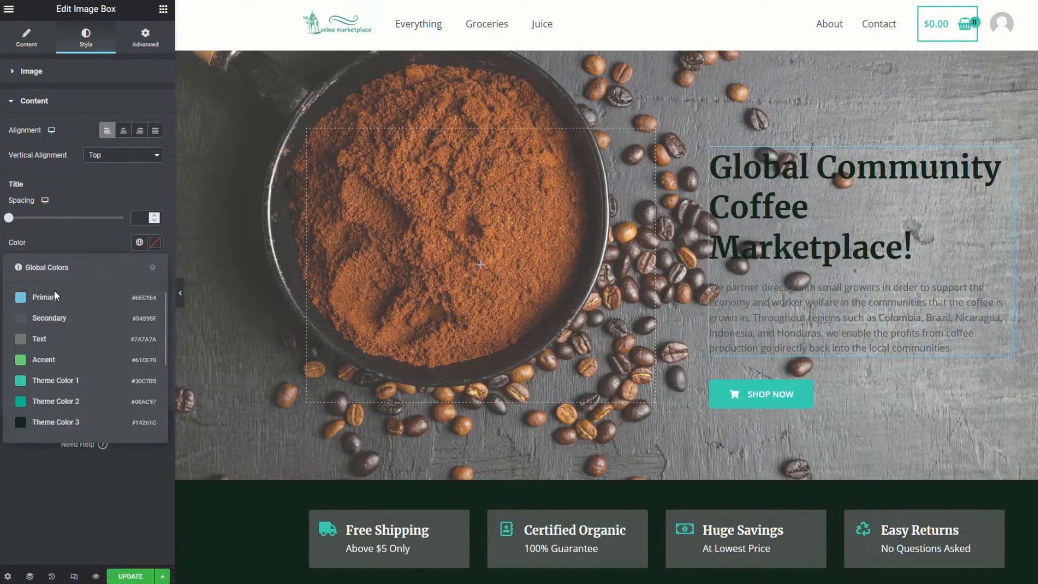
{"action": "left_click", "coordinate": [155, 243]}
{"action": "type", "text": "#ffffff"}
{"action": "left_click", "coordinate": [38, 246]}
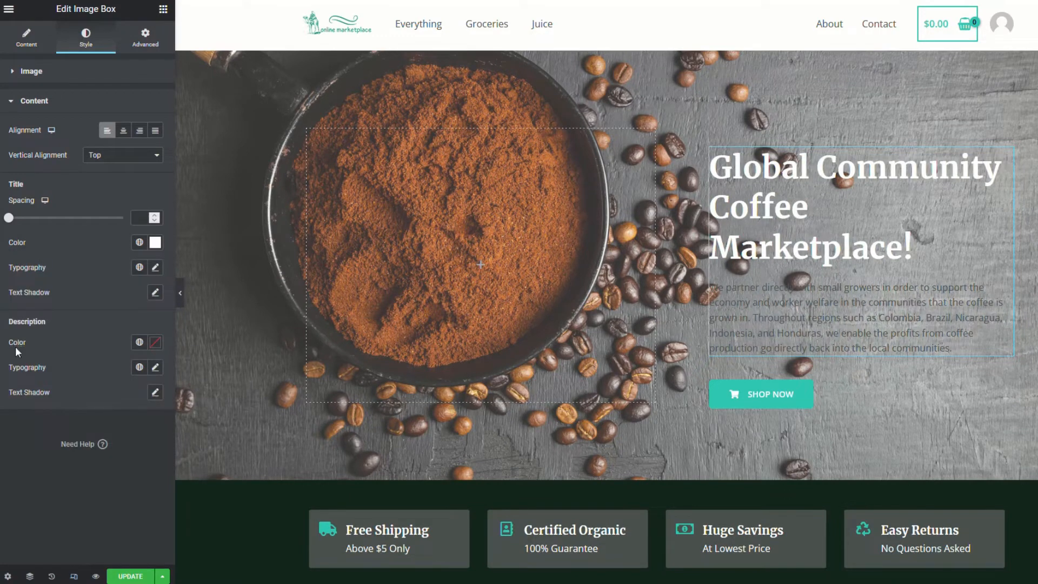
{"action": "left_click", "coordinate": [138, 346]}
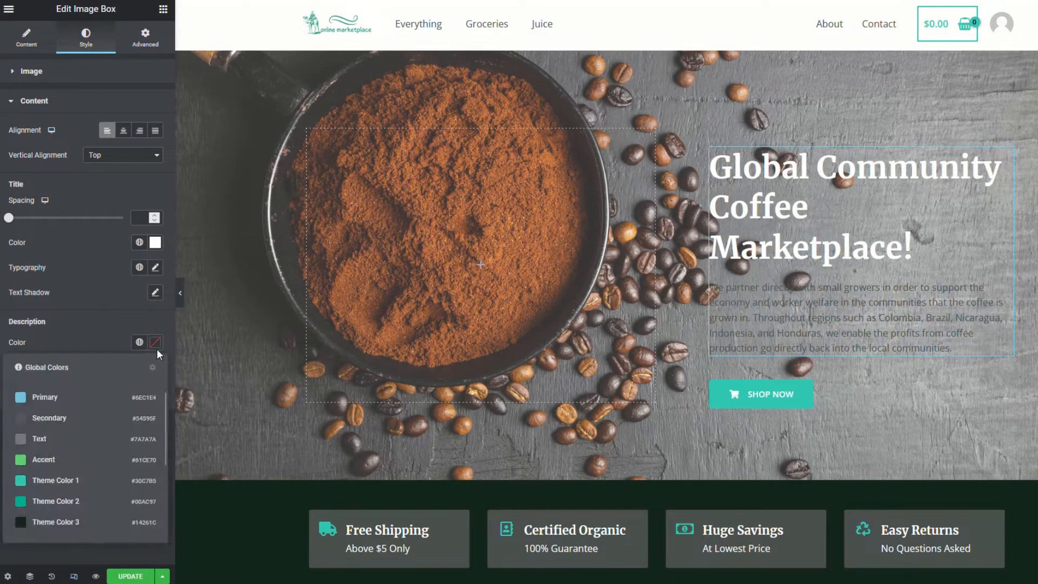
{"action": "left_click", "coordinate": [156, 342]}
{"action": "type", "text": "#ffffff"}
{"action": "left_click", "coordinate": [156, 342]}
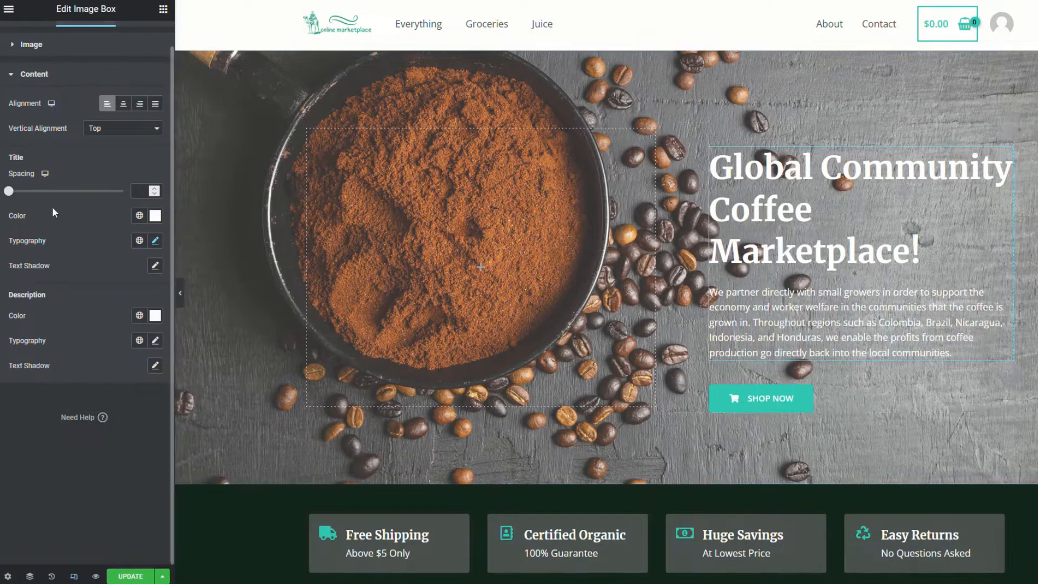
Fine-tune the image box title's font size in its typography settings
{"action": "left_click", "coordinate": [155, 242]}
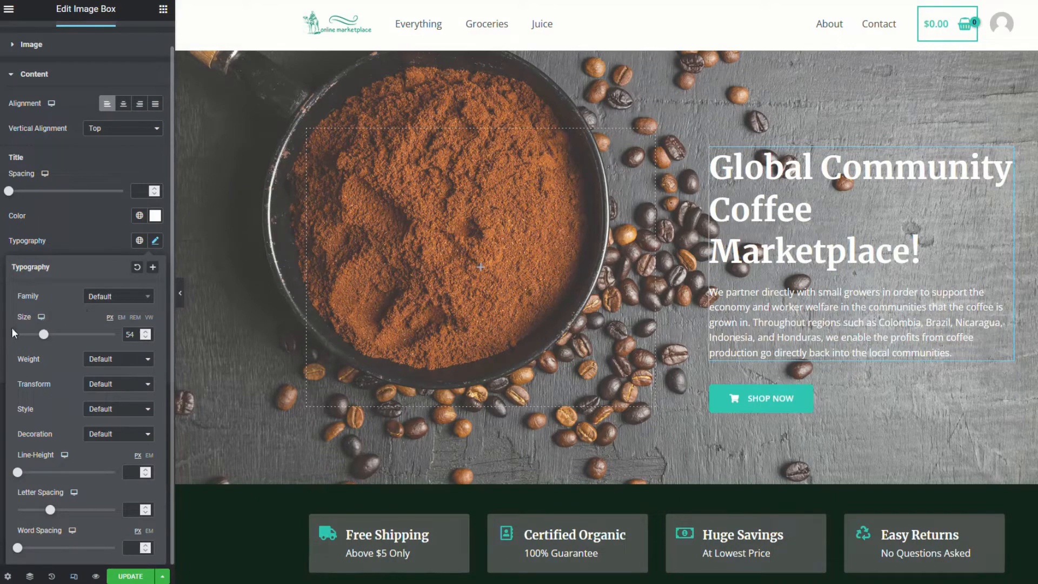
{"action": "left_click", "coordinate": [145, 332]}
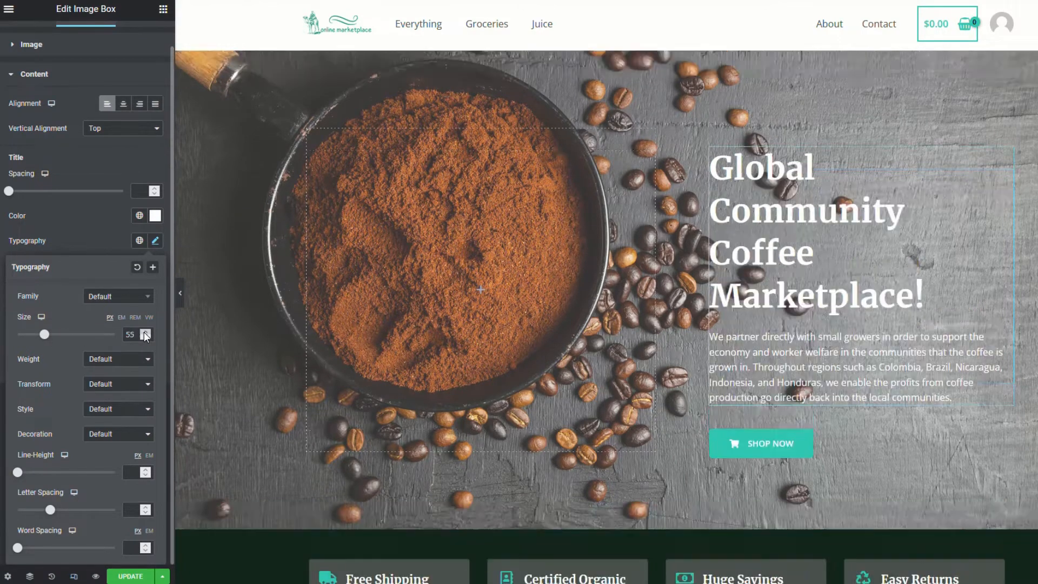
{"action": "left_click", "coordinate": [145, 332]}
{"action": "left_click", "coordinate": [145, 332]}
{"action": "left_click", "coordinate": [145, 332]}
{"action": "left_click", "coordinate": [145, 332]}
{"action": "left_click", "coordinate": [144, 336]}
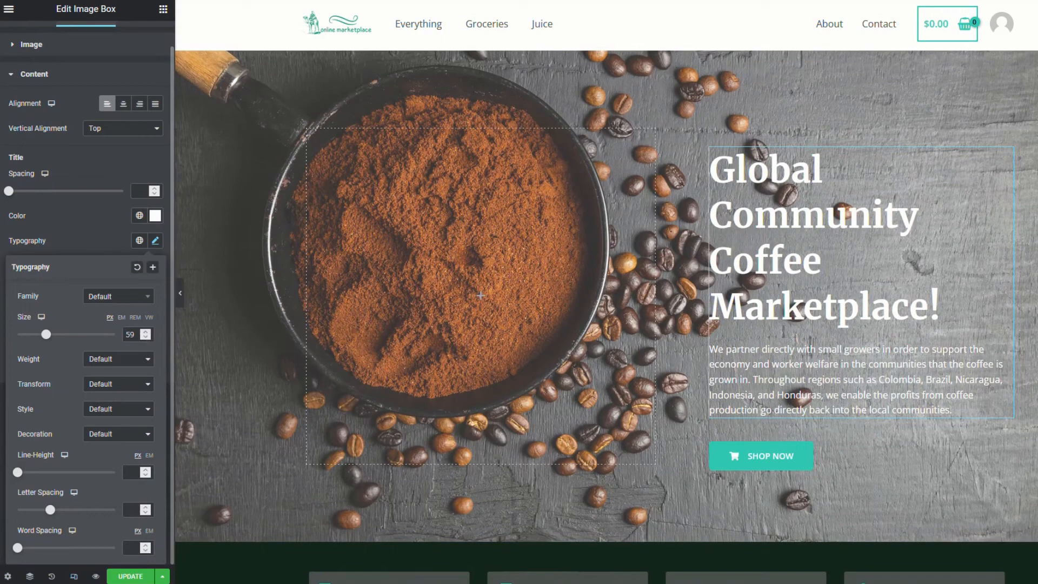
{"action": "left_click", "coordinate": [145, 337]}
{"action": "left_click", "coordinate": [145, 337]}
{"action": "left_click", "coordinate": [145, 337]}
{"action": "left_click", "coordinate": [145, 336]}
{"action": "left_click", "coordinate": [145, 337]}
{"action": "left_click", "coordinate": [145, 336]}
{"action": "left_click", "coordinate": [145, 337]}
{"action": "left_click", "coordinate": [145, 337]}
{"action": "left_click", "coordinate": [145, 337]}
{"action": "left_click", "coordinate": [145, 336]}
{"action": "left_click", "coordinate": [145, 337]}
{"action": "left_click", "coordinate": [145, 337]}
{"action": "left_click", "coordinate": [145, 337]}
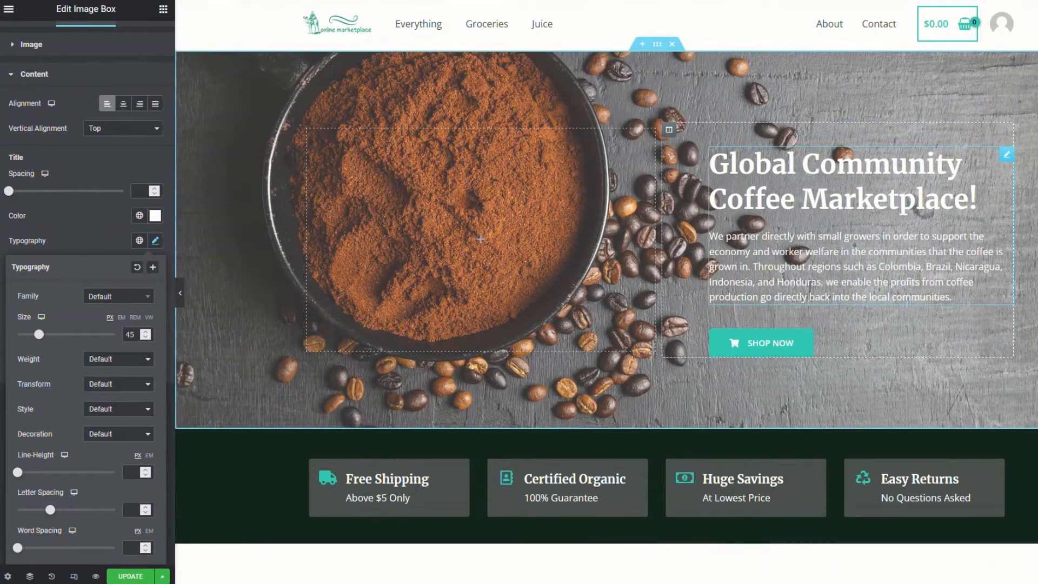
{"action": "left_click", "coordinate": [956, 297]}
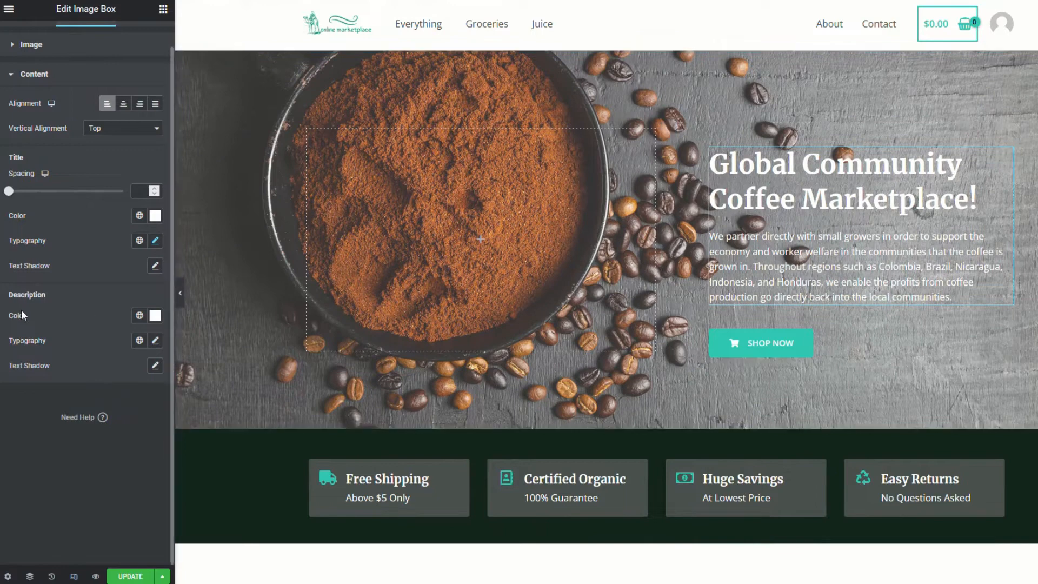
Set the description font size to 16 and save the page with Update
{"action": "left_click", "coordinate": [156, 340]}
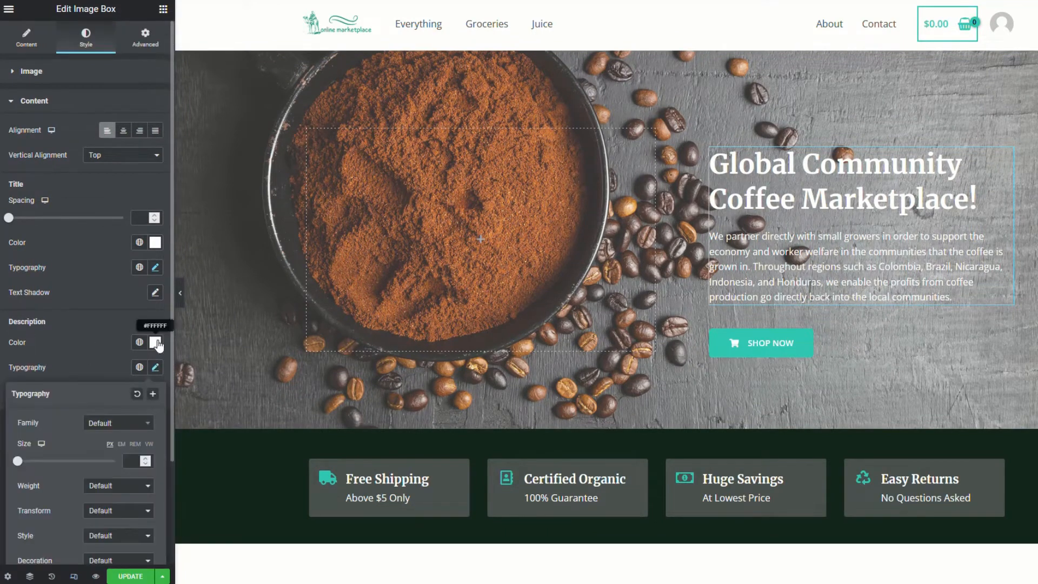
{"action": "left_click", "coordinate": [144, 459]}
{"action": "type", "text": "28"}
{"action": "key", "text": "BackSpace"}
{"action": "key", "text": "BackSpace"}
{"action": "type", "text": "16"}
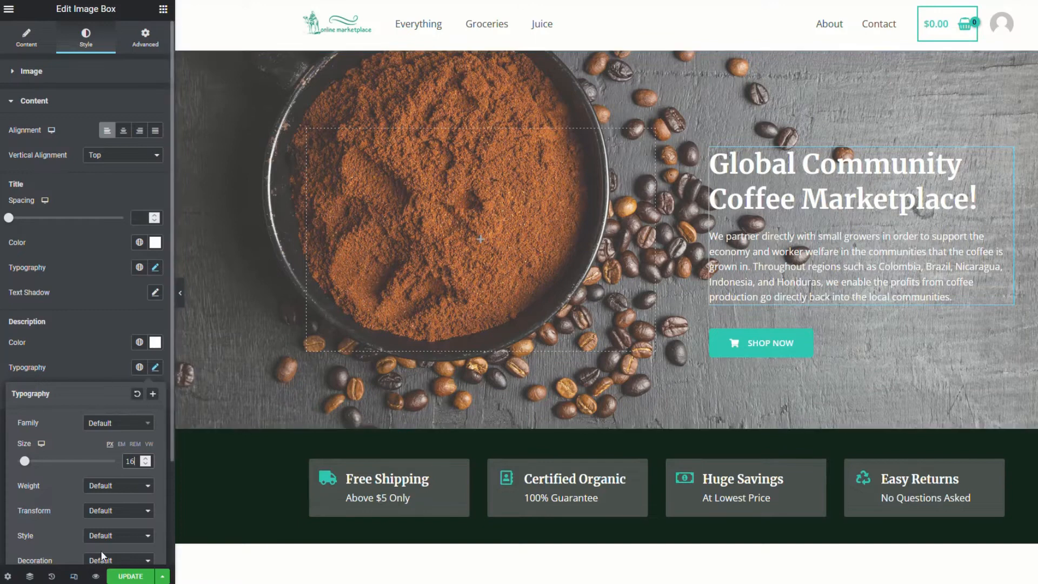
{"action": "left_click", "coordinate": [127, 577]}
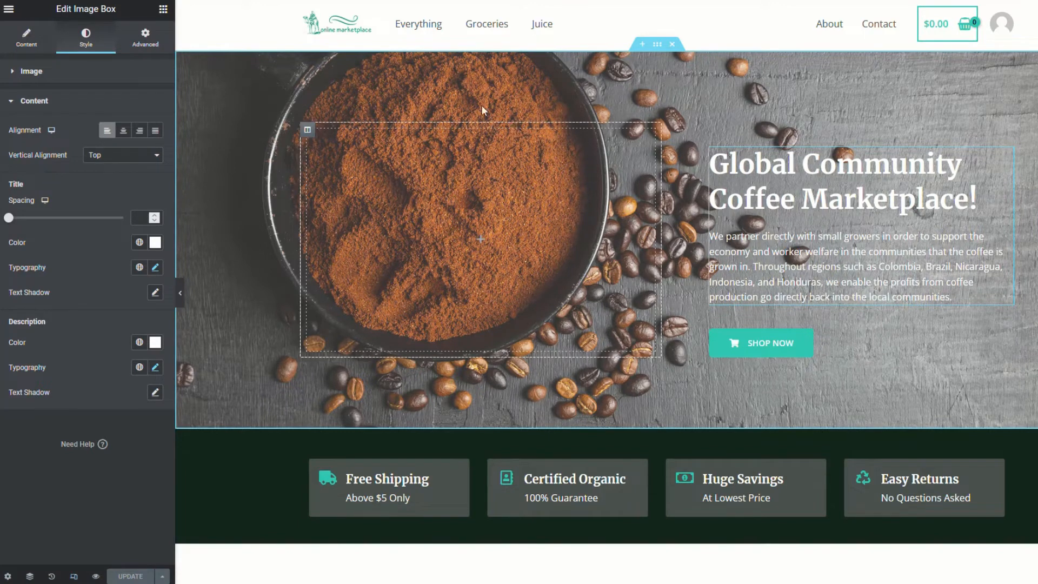
Exit Elementor to the Pages list, then visit the live site's front page
{"action": "left_click", "coordinate": [9, 11]}
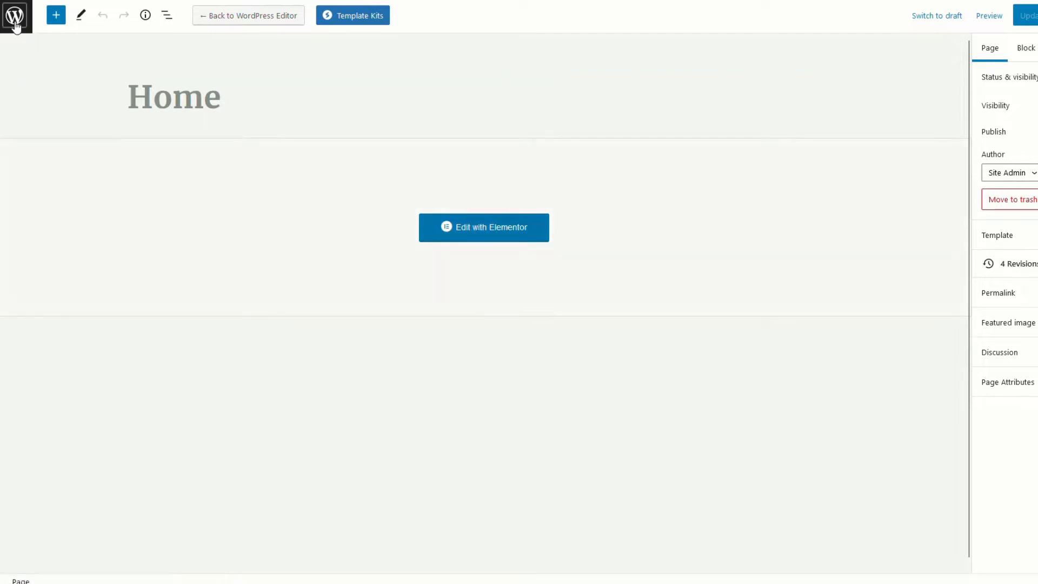
{"action": "left_click", "coordinate": [16, 25]}
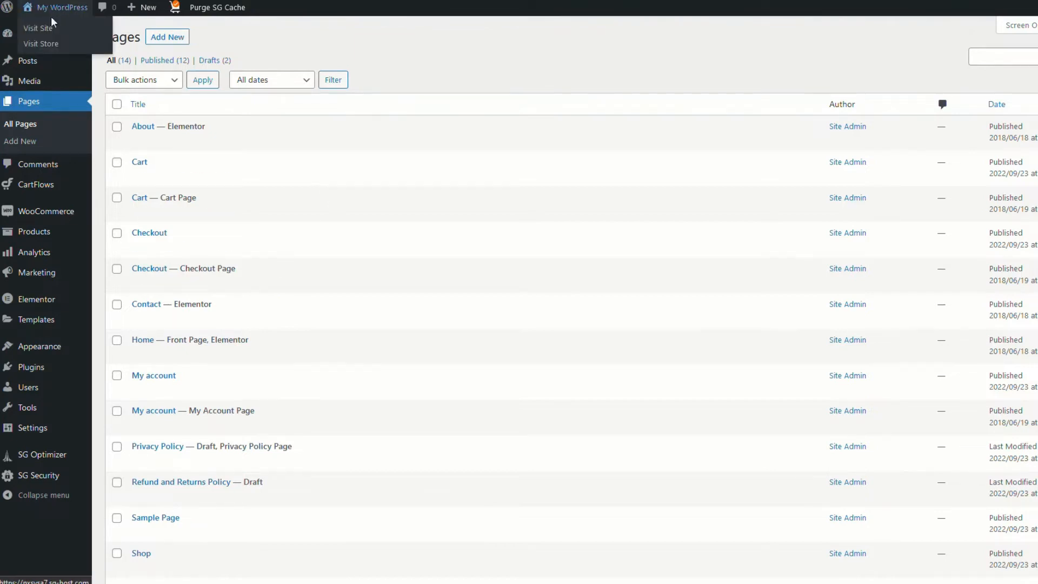
{"action": "left_click", "coordinate": [45, 24]}
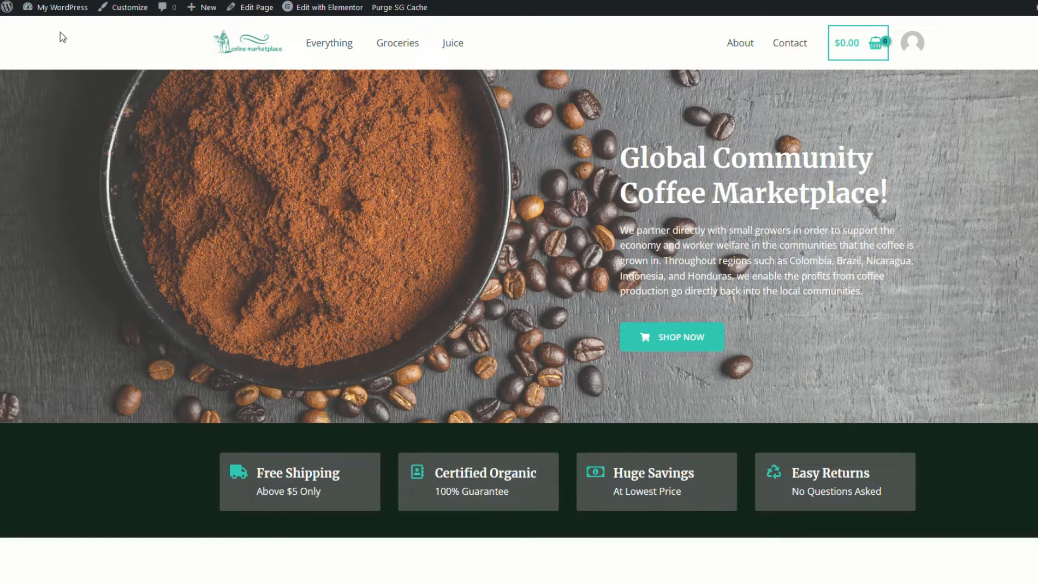
Return to the WordPress admin Dashboard on the way to Appearance > Menus
{"action": "left_click", "coordinate": [40, 21]}
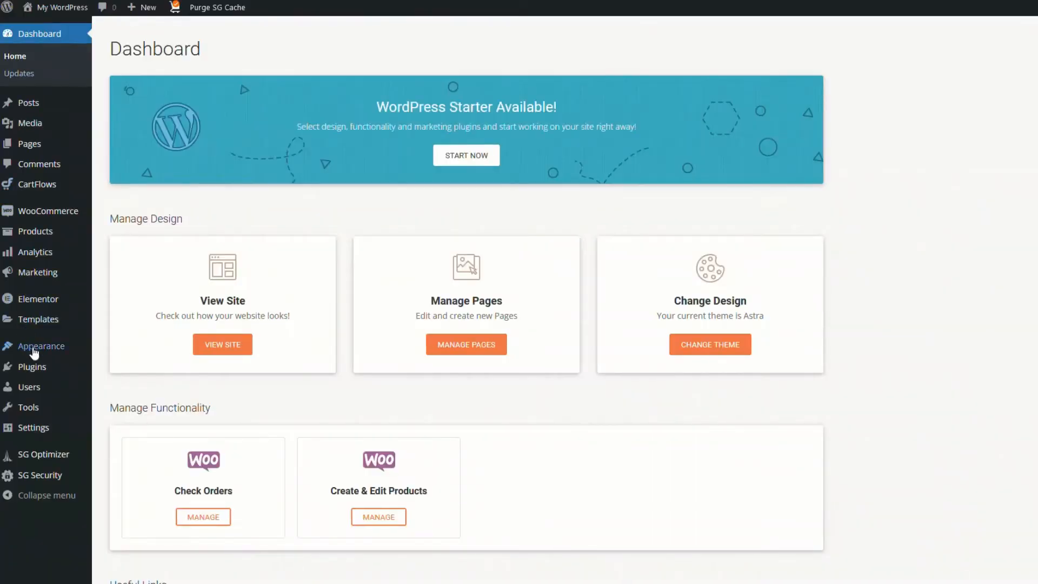
{"action": "mouse_move", "coordinate": [34, 353]}
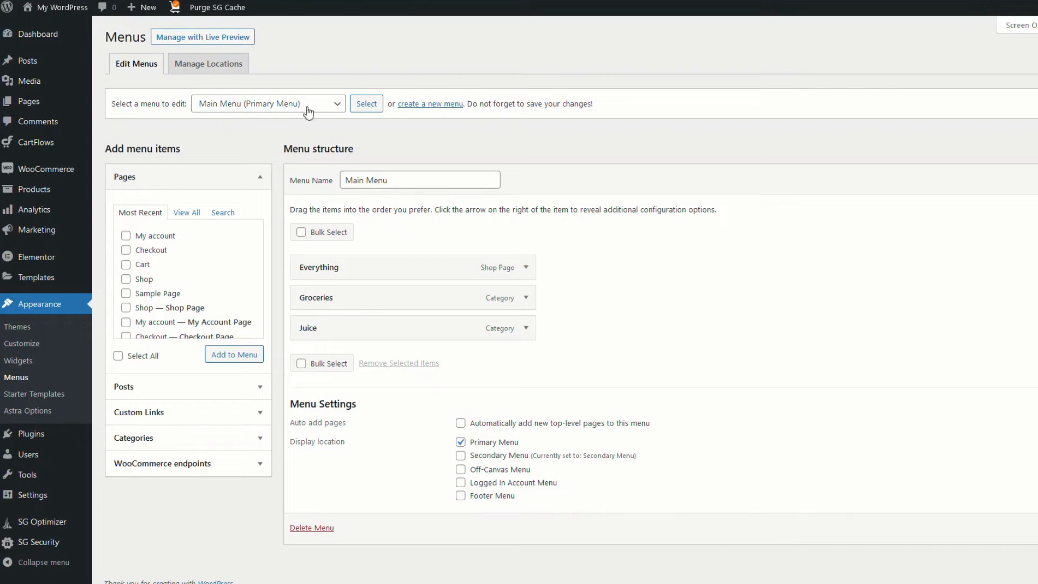
Load the Main Menu and remove its Juice item
{"action": "left_click", "coordinate": [367, 105]}
{"action": "left_click", "coordinate": [522, 331]}
{"action": "left_click", "coordinate": [312, 438]}
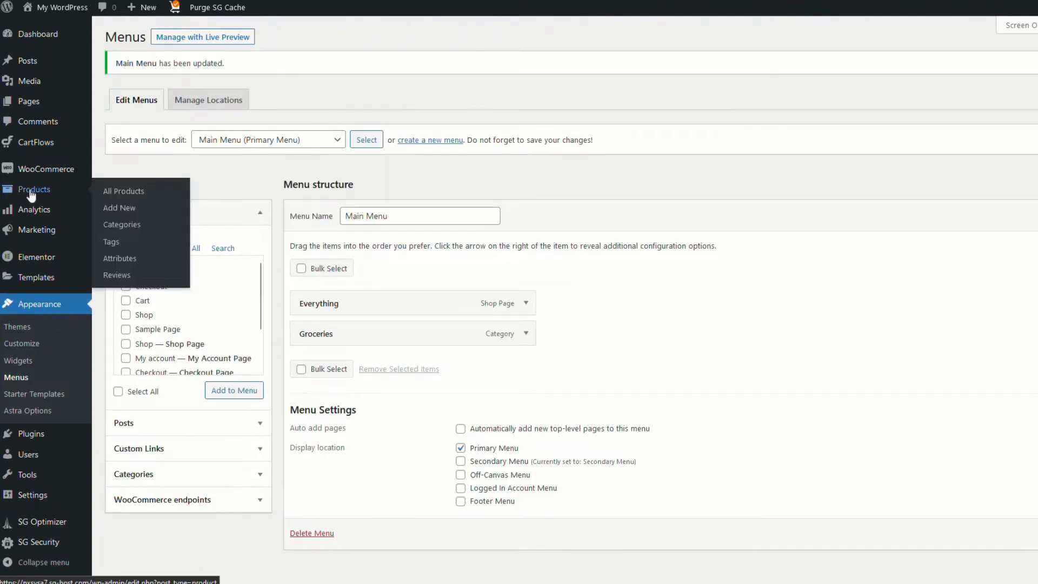
{"action": "left_click", "coordinate": [32, 194]}
Rename the Groceries category to South American with slug south-american and update it
{"action": "left_click", "coordinate": [24, 248]}
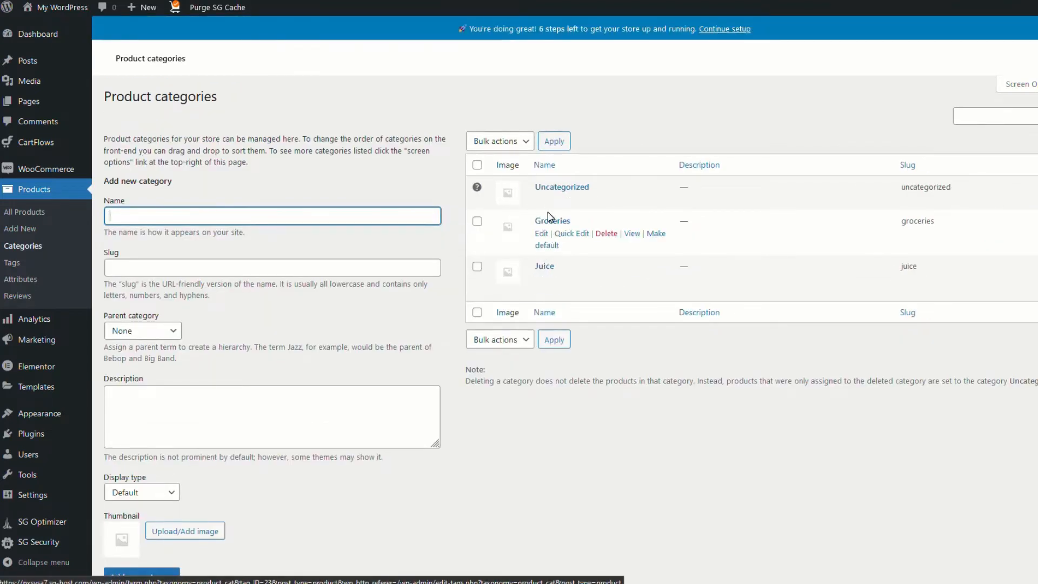
{"action": "left_click", "coordinate": [542, 236]}
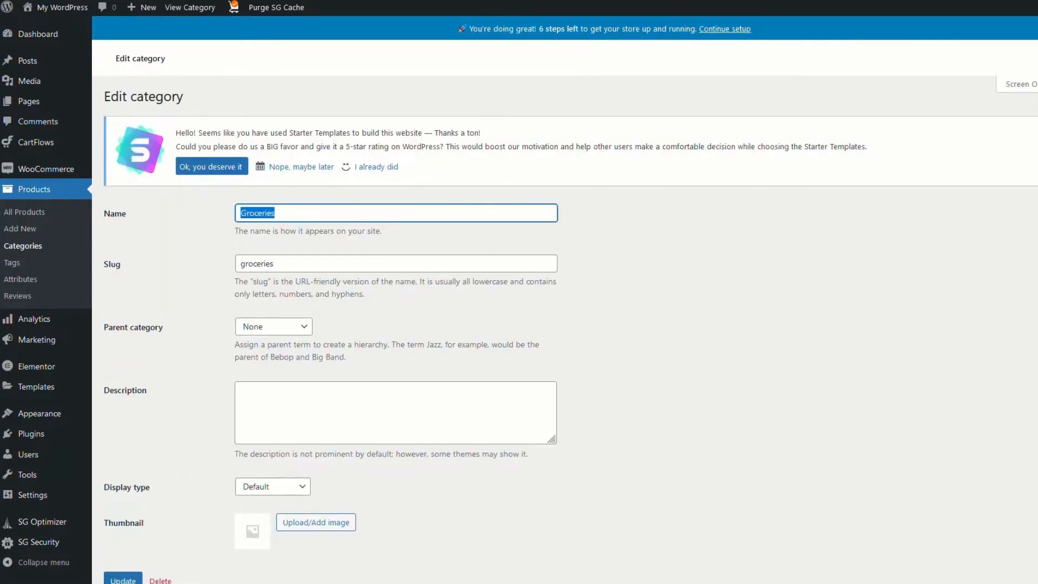
{"action": "type", "text": "South American"}
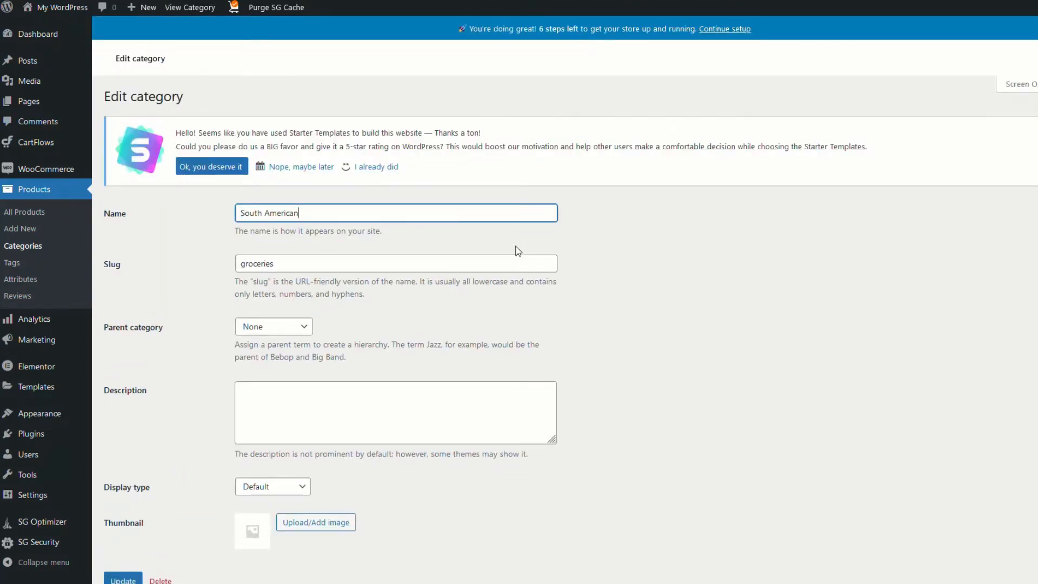
{"action": "key", "text": "Tab"}
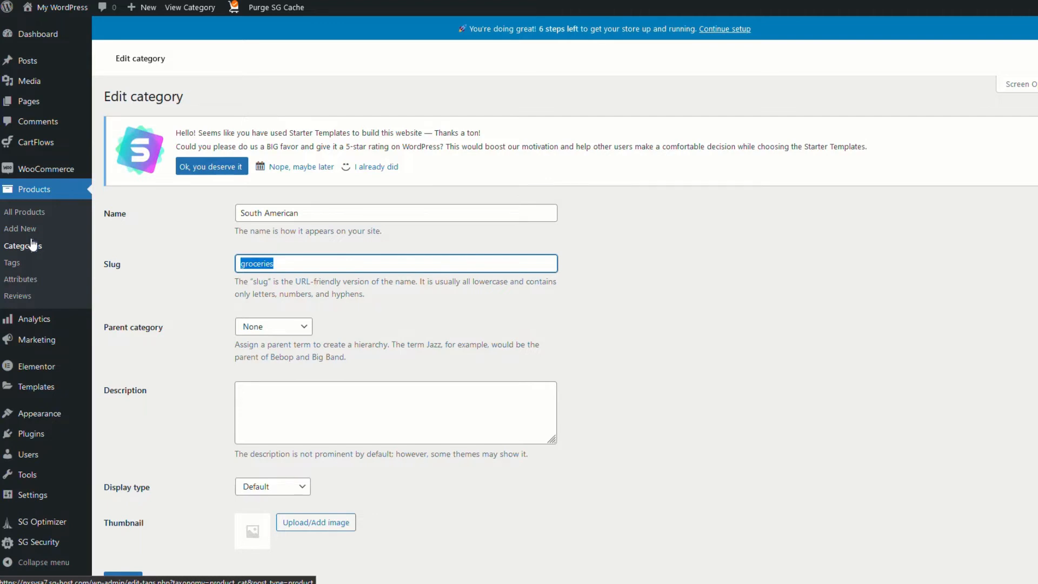
{"action": "type", "text": "south-american"}
{"action": "scroll", "coordinate": [447, 500], "scroll_direction": "down", "scroll_amount": 1}
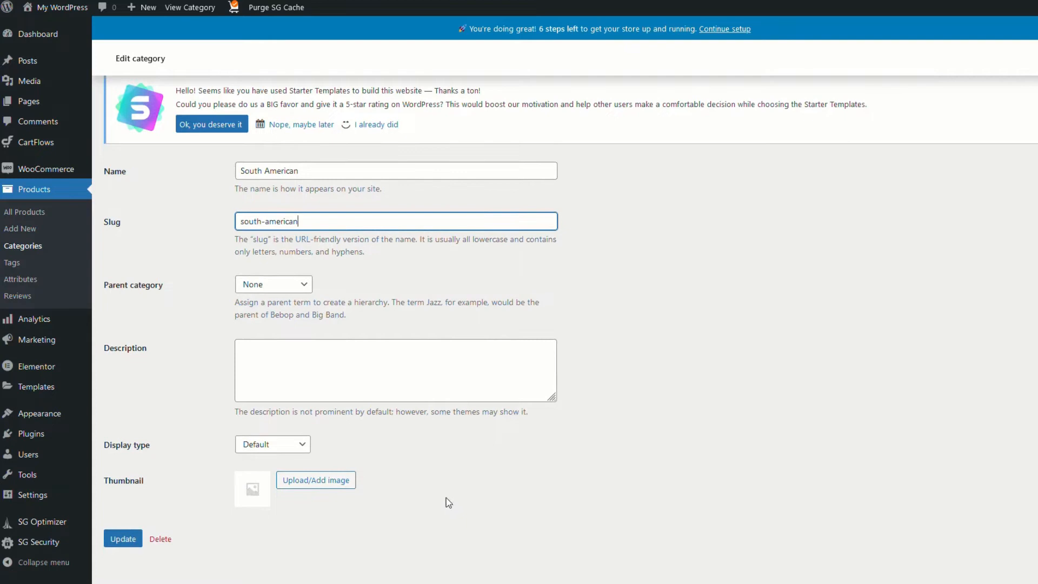
{"action": "left_click", "coordinate": [136, 543]}
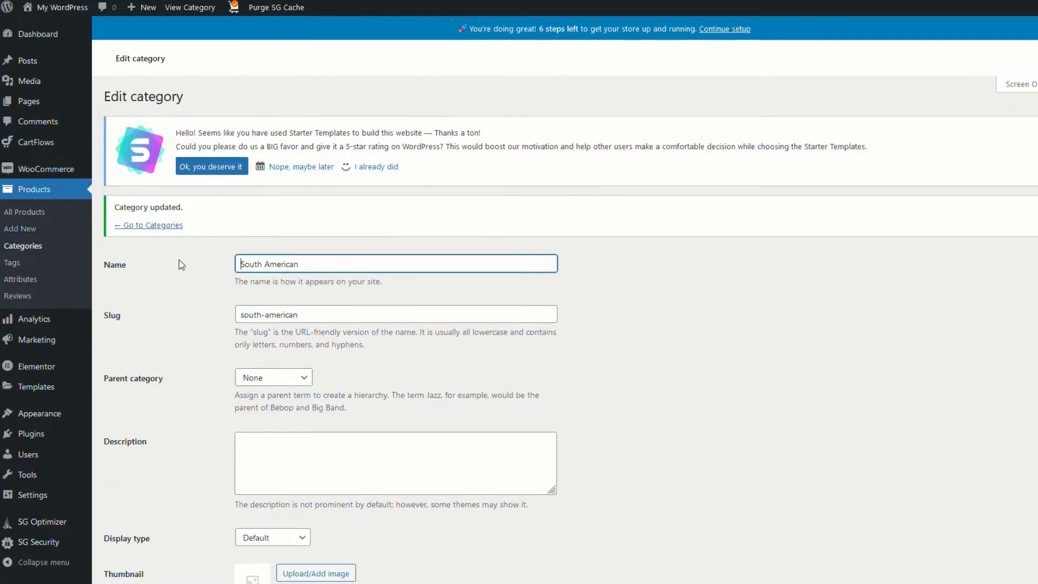
{"action": "left_click", "coordinate": [31, 414]}
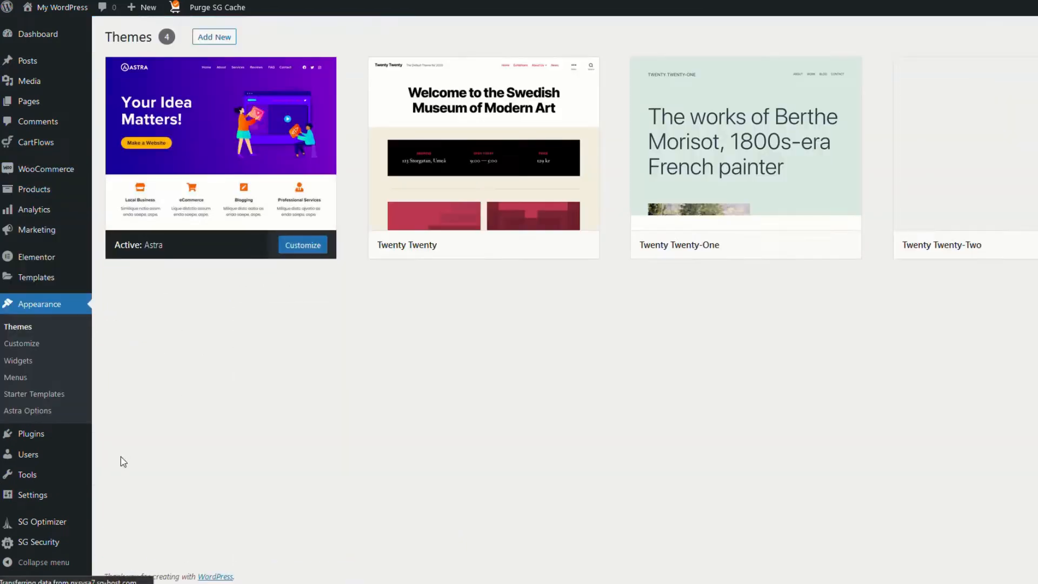
From Appearance > Menus, open the live site in a new tab and switch to it
{"action": "left_click", "coordinate": [22, 382]}
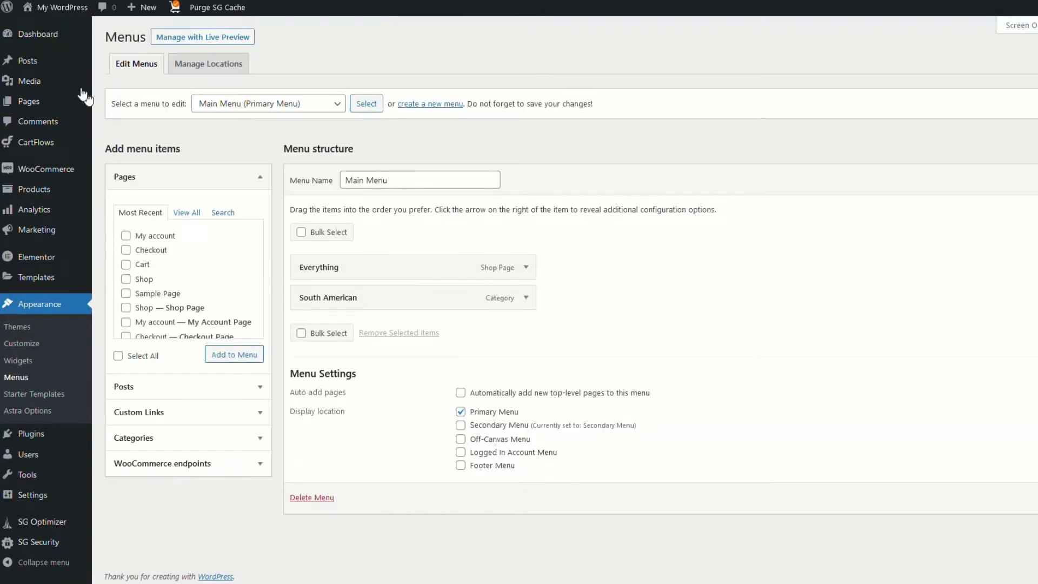
{"action": "right_click", "coordinate": [31, 26]}
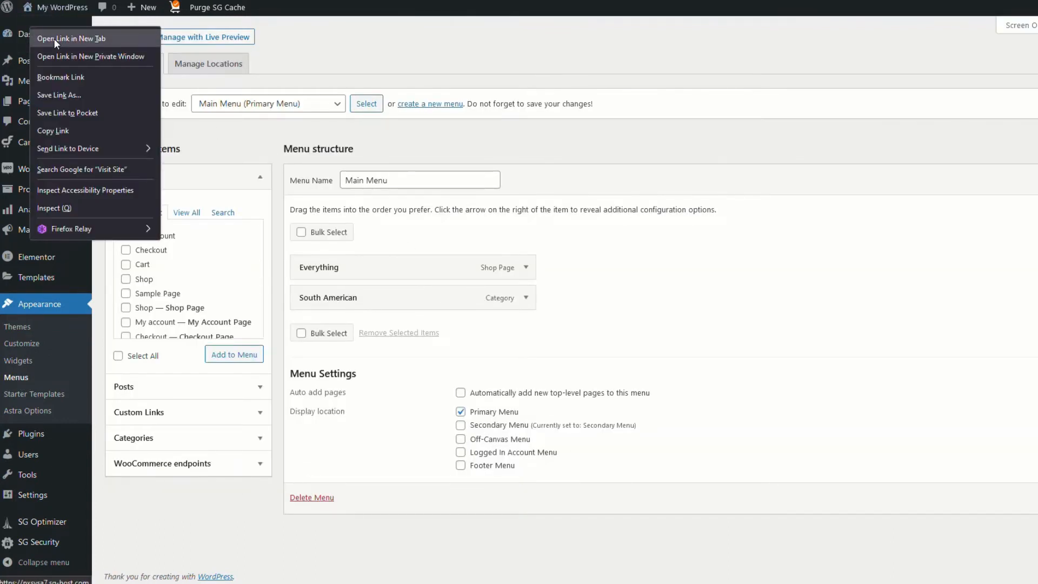
{"action": "left_click", "coordinate": [54, 38]}
{"action": "key", "text": "ctrl+Tab"}
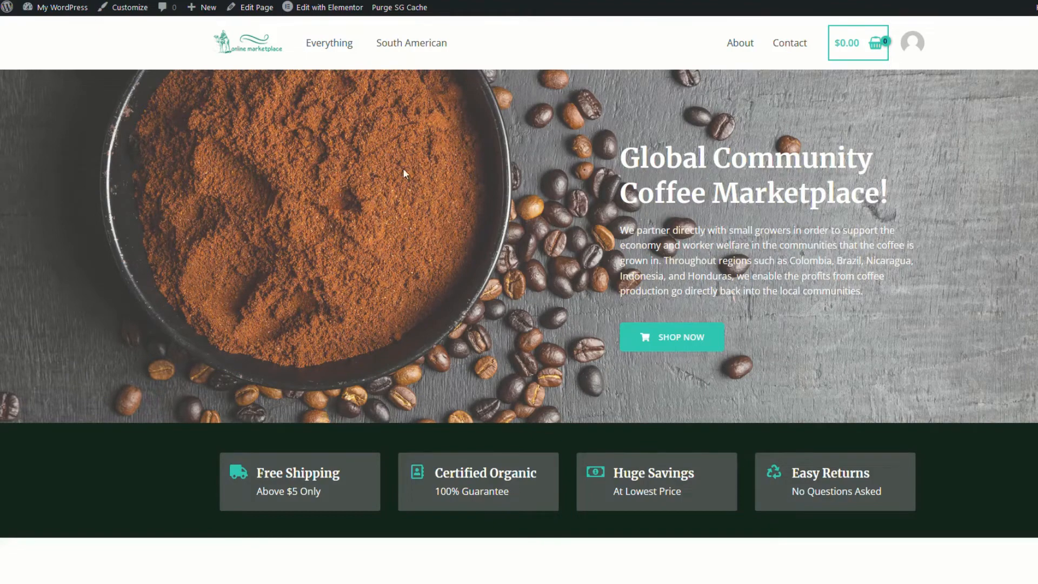
Add the Shop page to the Main Menu and remove South American and Everything
{"action": "key", "text": "ctrl+Tab"}
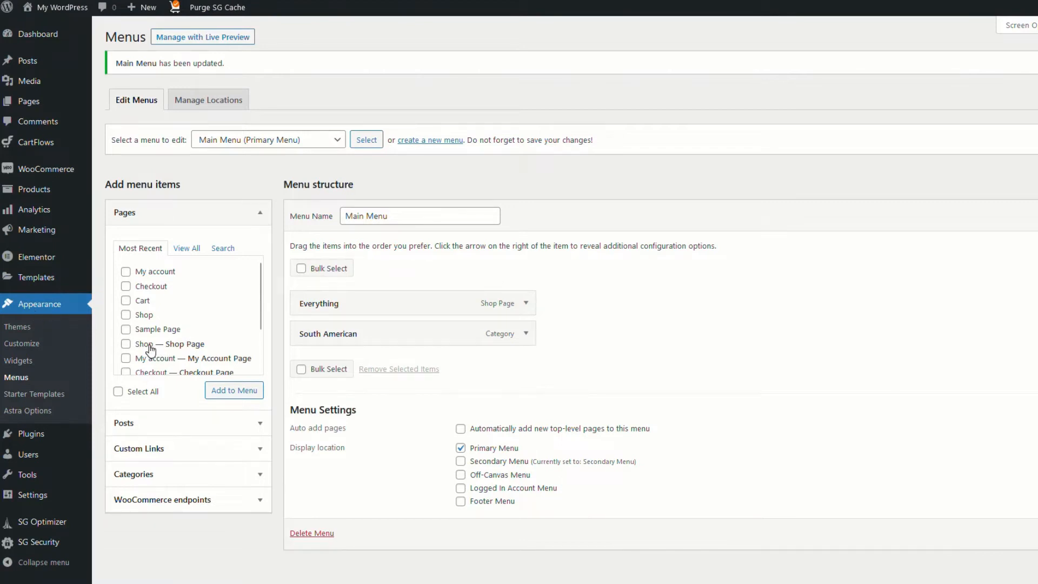
{"action": "left_click", "coordinate": [125, 344]}
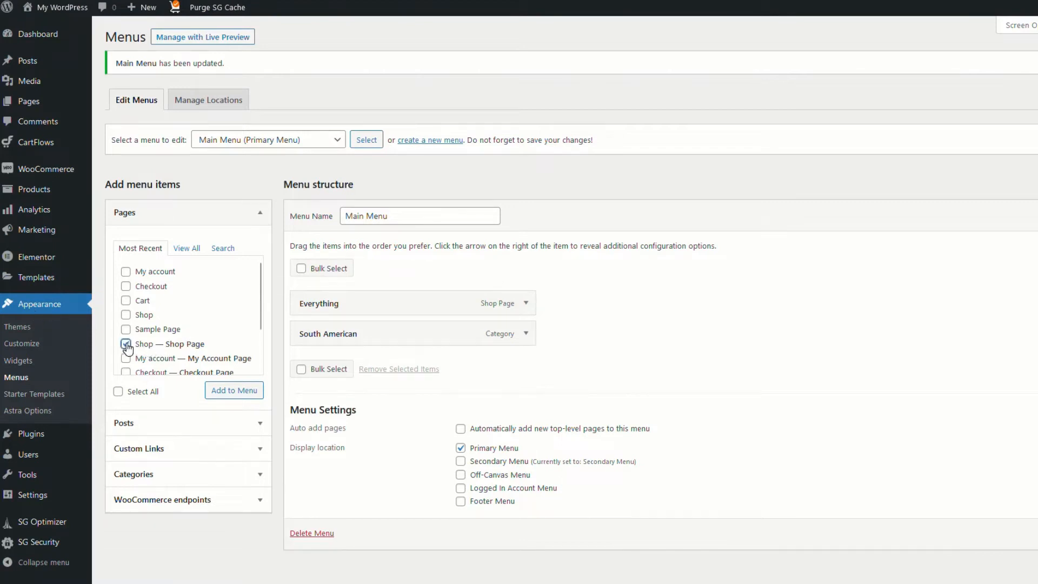
{"action": "left_click", "coordinate": [231, 394]}
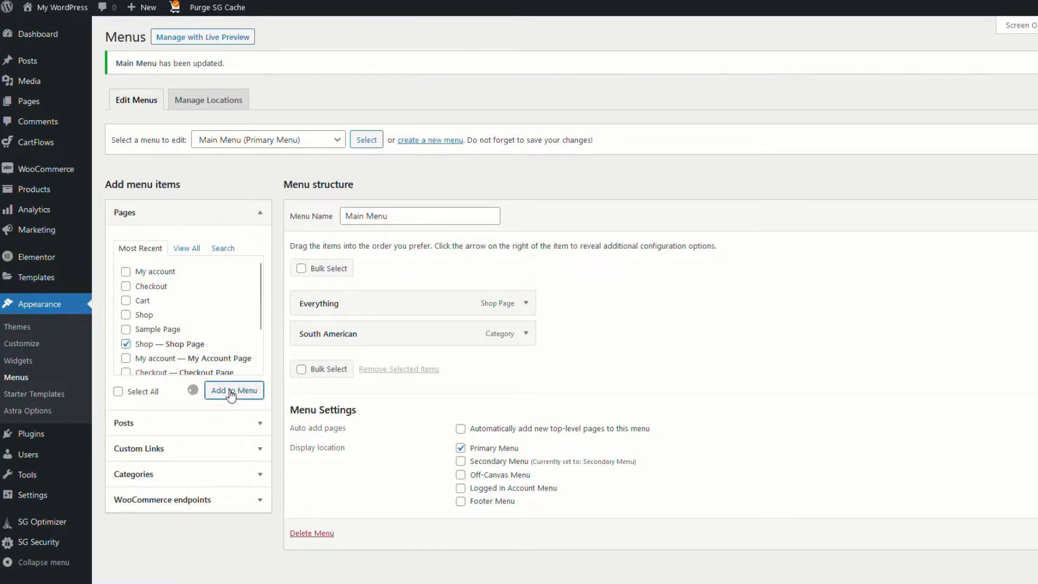
{"action": "left_click", "coordinate": [526, 334]}
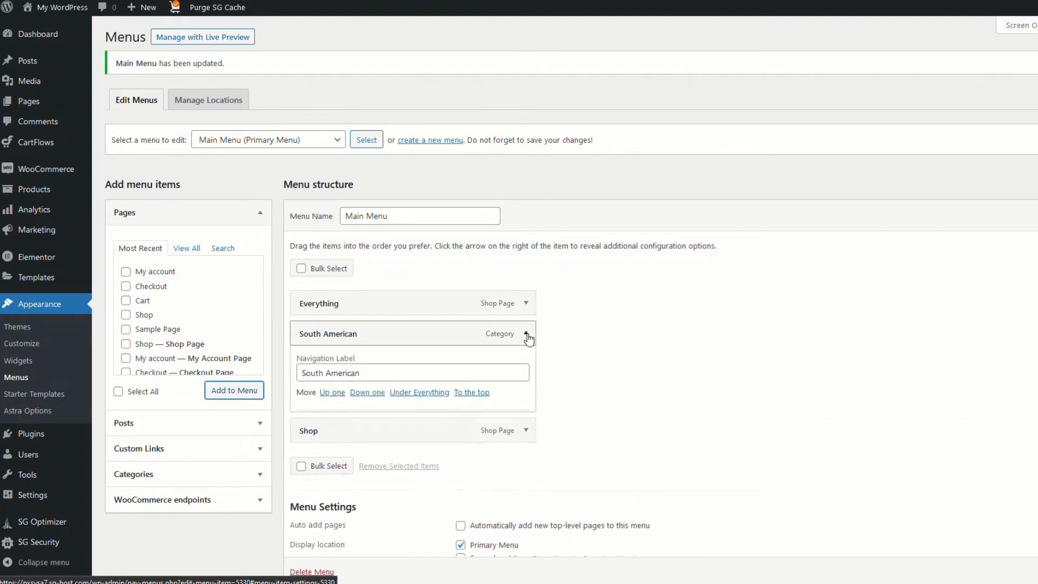
{"action": "left_click", "coordinate": [310, 444]}
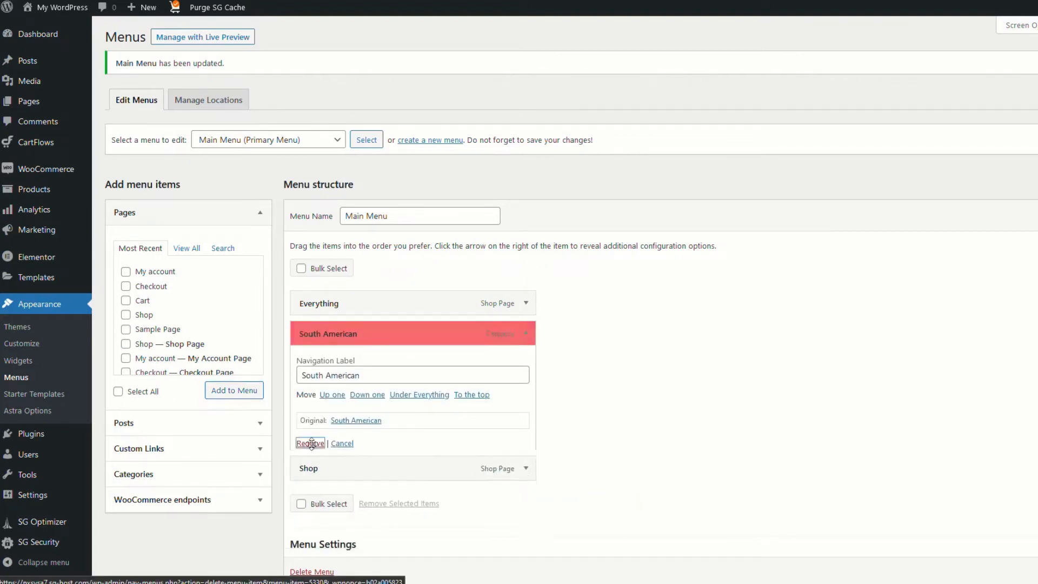
{"action": "left_click", "coordinate": [526, 303]}
{"action": "left_click", "coordinate": [310, 414]}
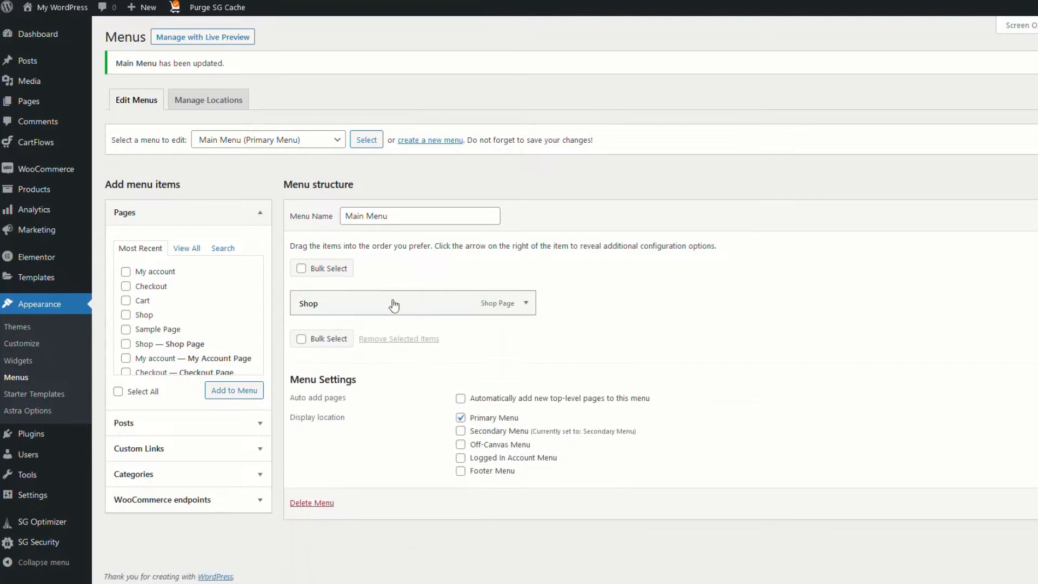
Relabel the Shop menu item as All Products and refresh the live site
{"action": "left_click", "coordinate": [526, 304]}
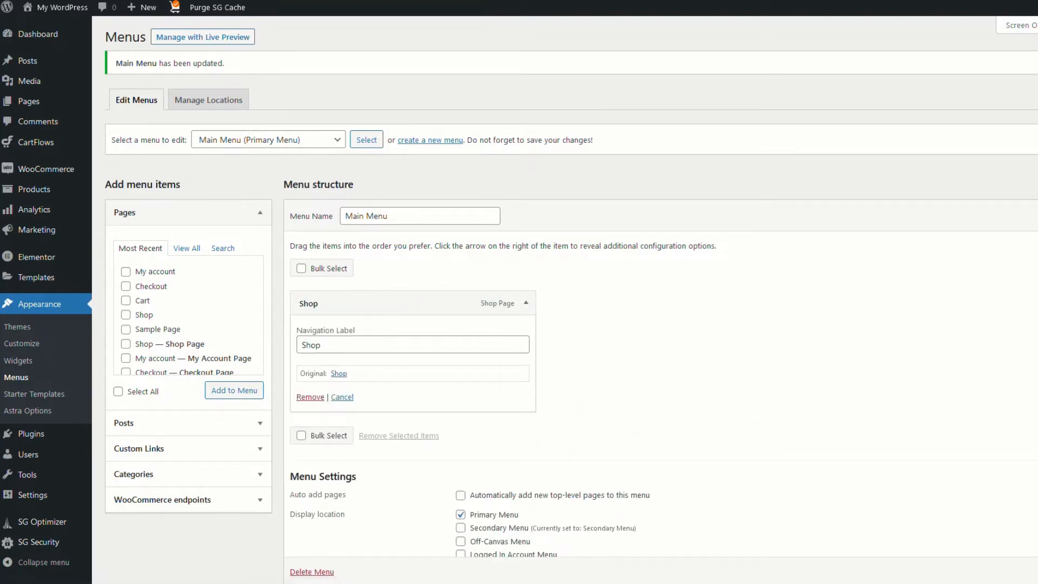
{"action": "double_click", "coordinate": [312, 345]}
{"action": "type", "text": "All Products"}
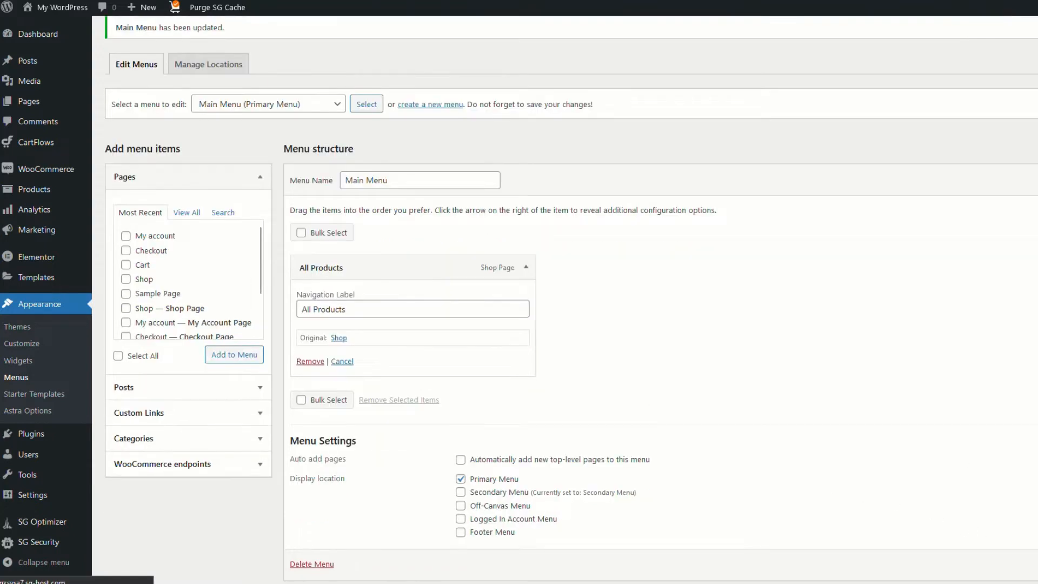
{"action": "left_click", "coordinate": [526, 303]}
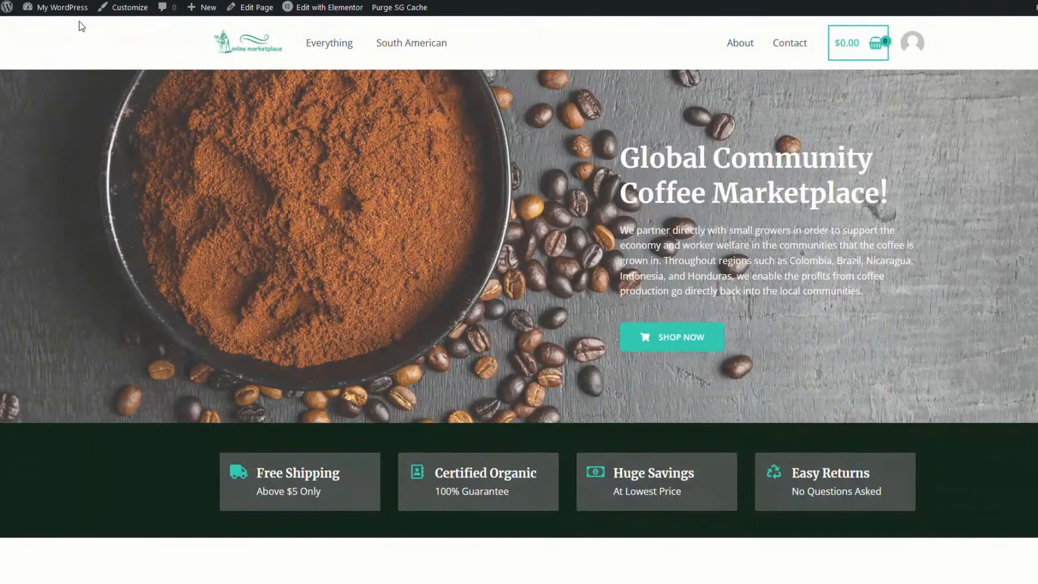
{"action": "key", "text": "F5"}
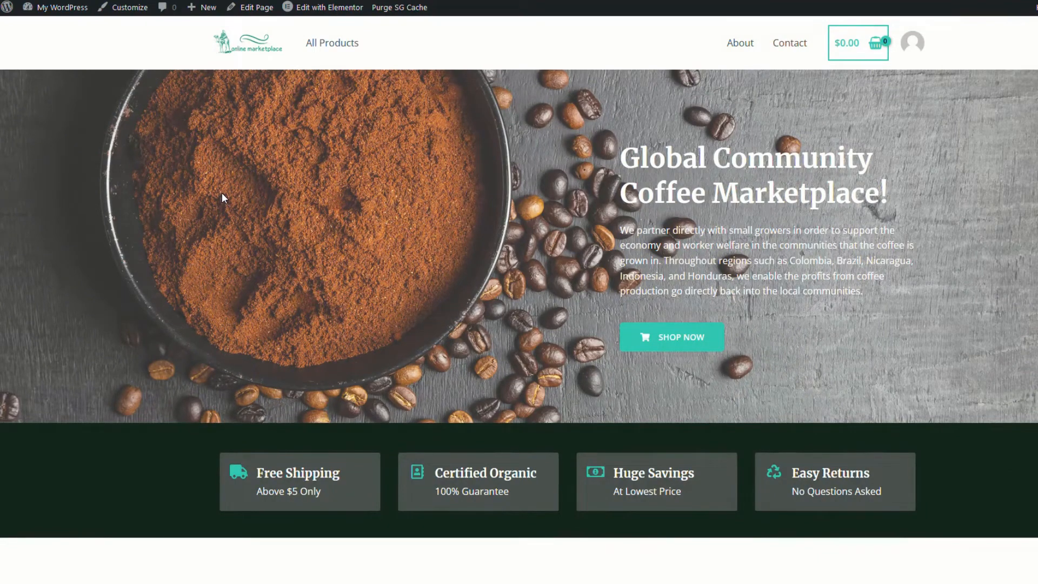
Preview the All Products shop page, then return to the store's home page
{"action": "left_click", "coordinate": [326, 43]}
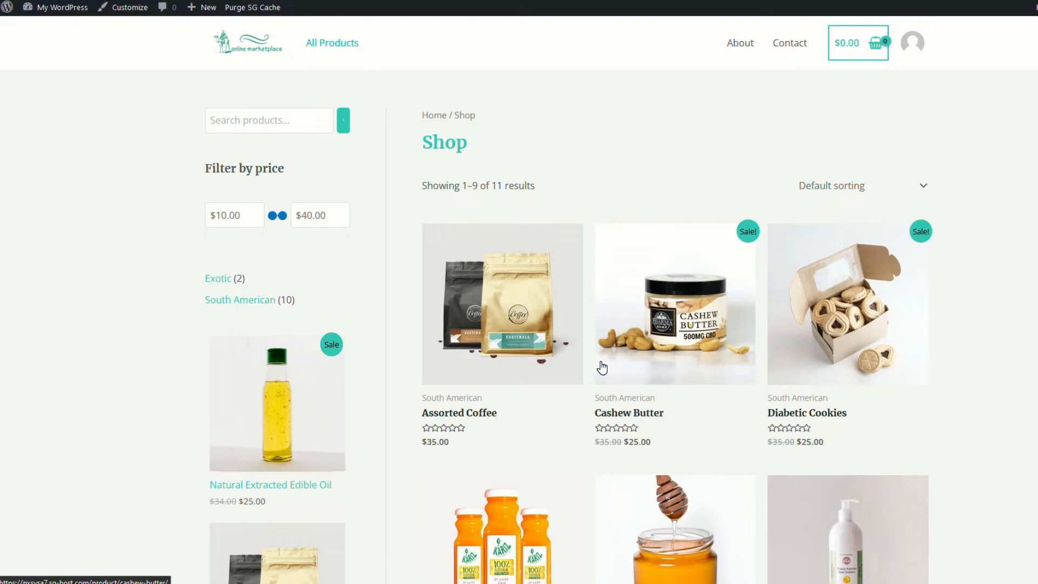
{"action": "left_click", "coordinate": [247, 43]}
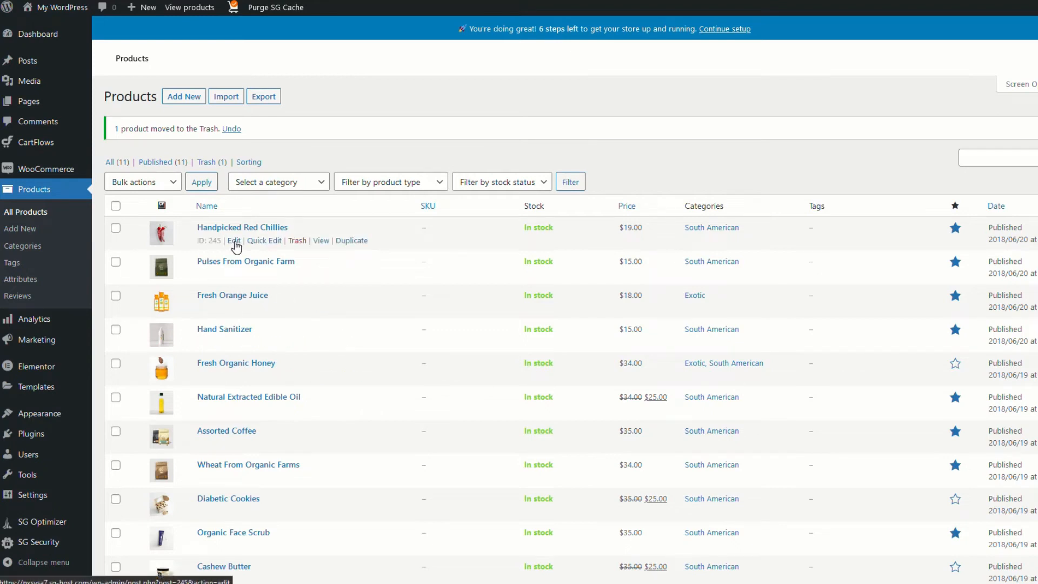
Rename Handpicked Red Chillies to Organic Indonesian Coffee and give it the coffee beans photo
{"action": "left_click", "coordinate": [234, 241]}
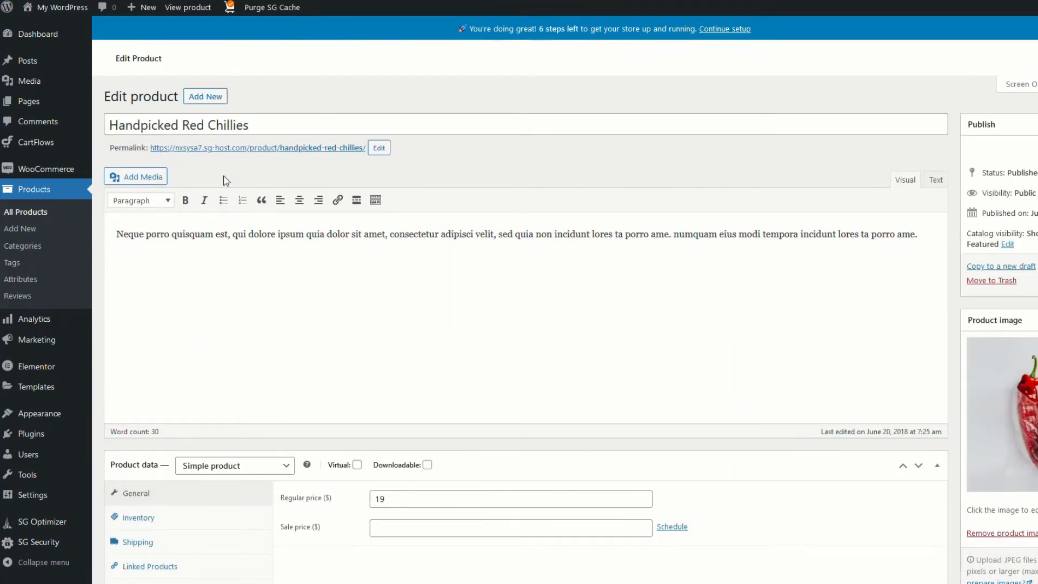
{"action": "triple_click", "coordinate": [178, 125]}
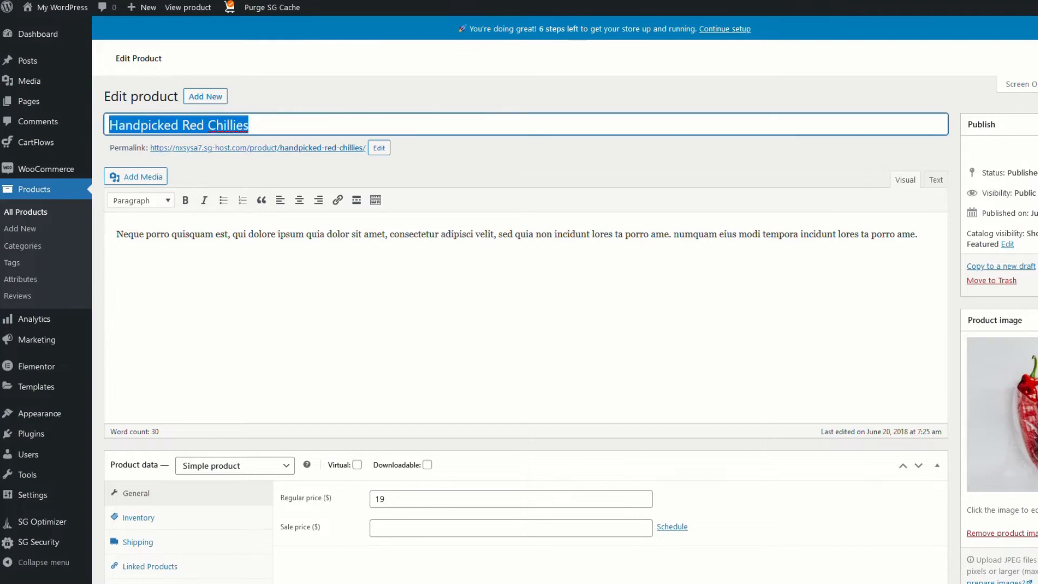
{"action": "type", "text": "Organic Indonesian Coffee"}
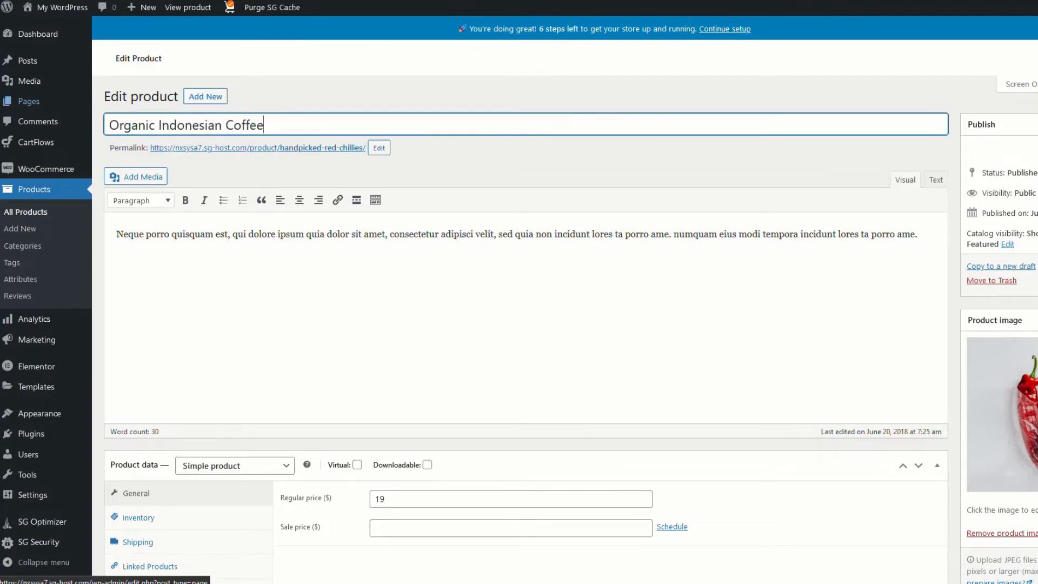
{"action": "left_click", "coordinate": [1000, 411]}
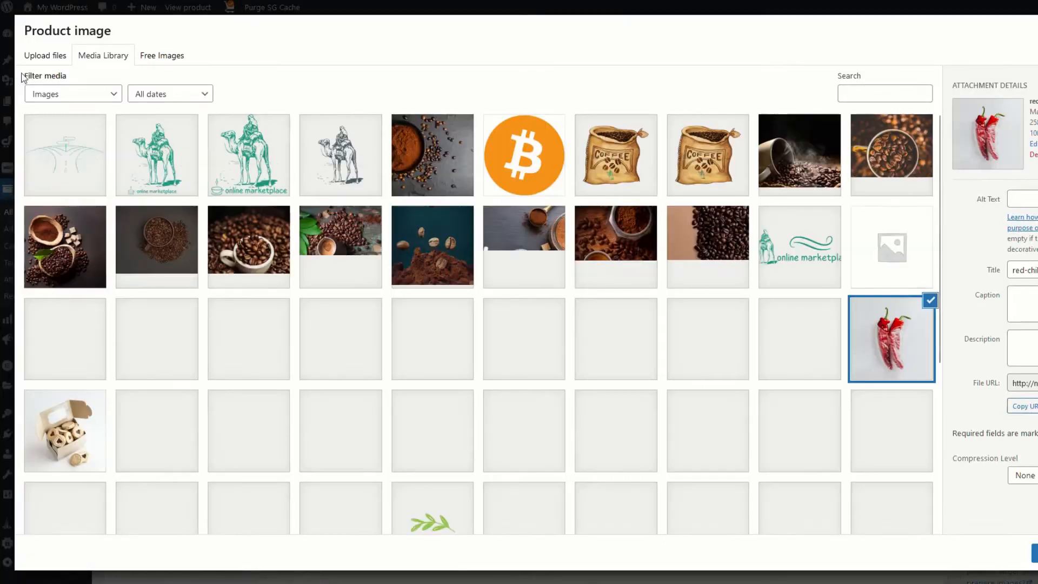
{"action": "left_click", "coordinate": [360, 250]}
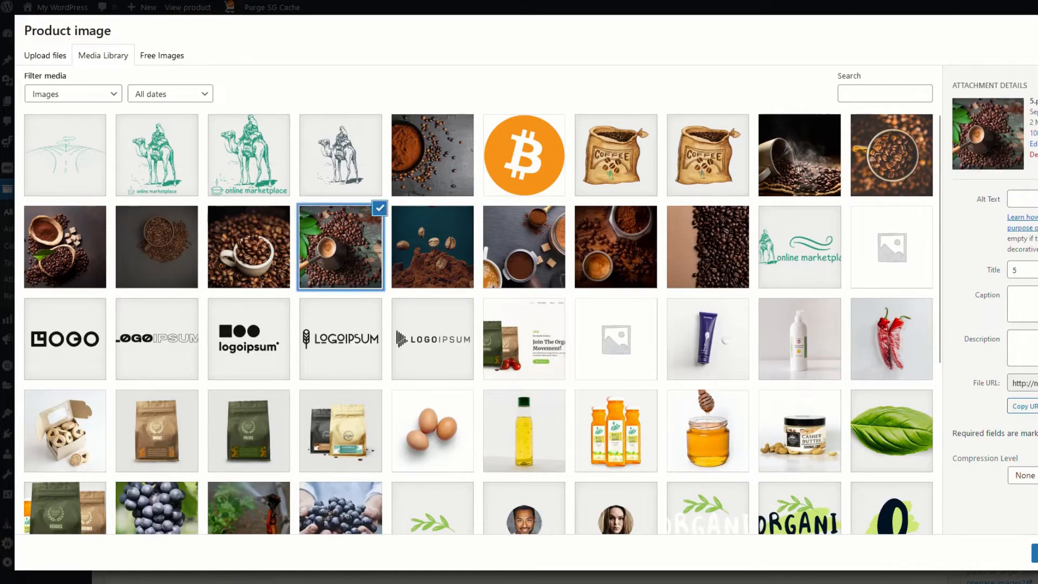
{"action": "left_click", "coordinate": [1034, 554]}
Change the regular price from 19 to 35 and update the product
{"action": "scroll", "coordinate": [679, 338], "scroll_direction": "down", "scroll_amount": 3}
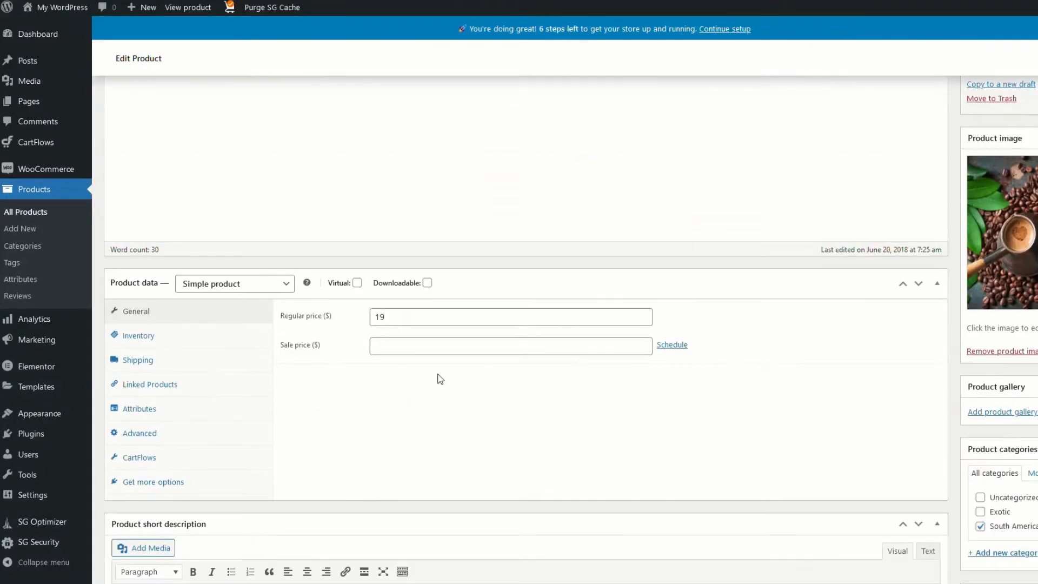
{"action": "double_click", "coordinate": [379, 317]}
{"action": "type", "text": "35"}
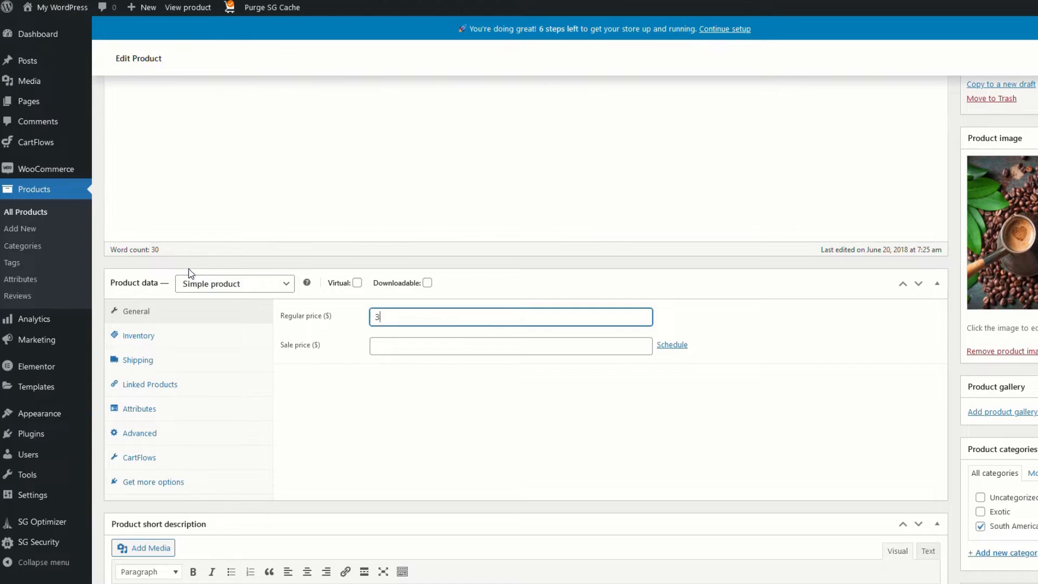
{"action": "scroll", "coordinate": [213, 370], "scroll_direction": "down", "scroll_amount": 3}
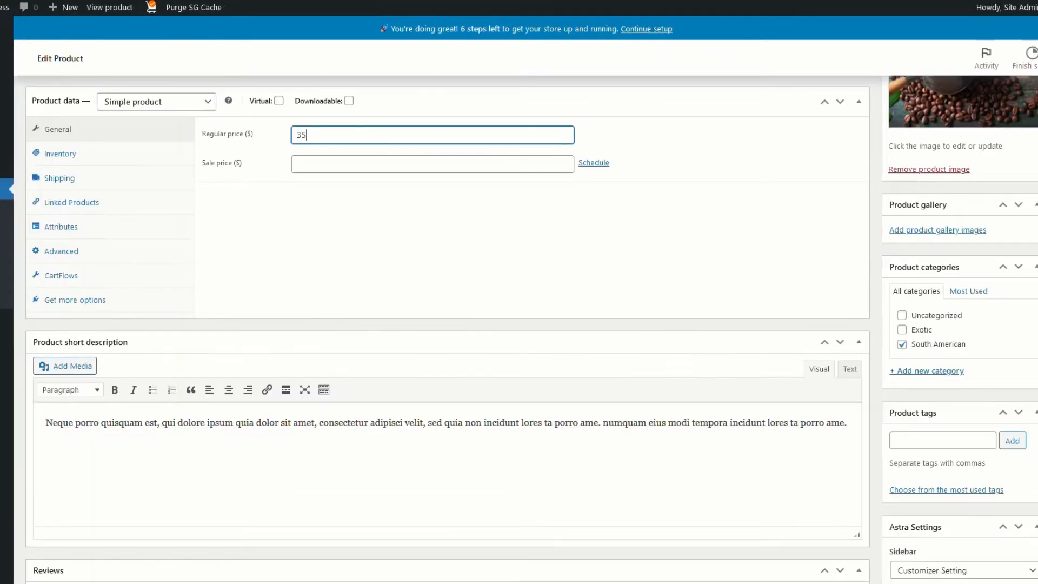
{"action": "scroll", "coordinate": [416, 443], "scroll_direction": "down", "scroll_amount": 3}
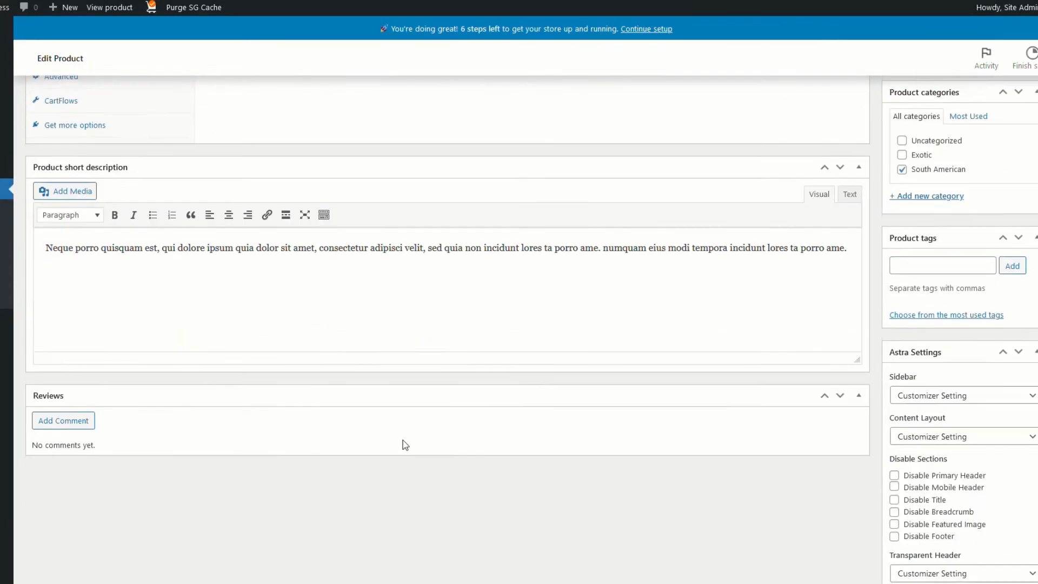
{"action": "scroll", "coordinate": [406, 371], "scroll_direction": "up", "scroll_amount": 7}
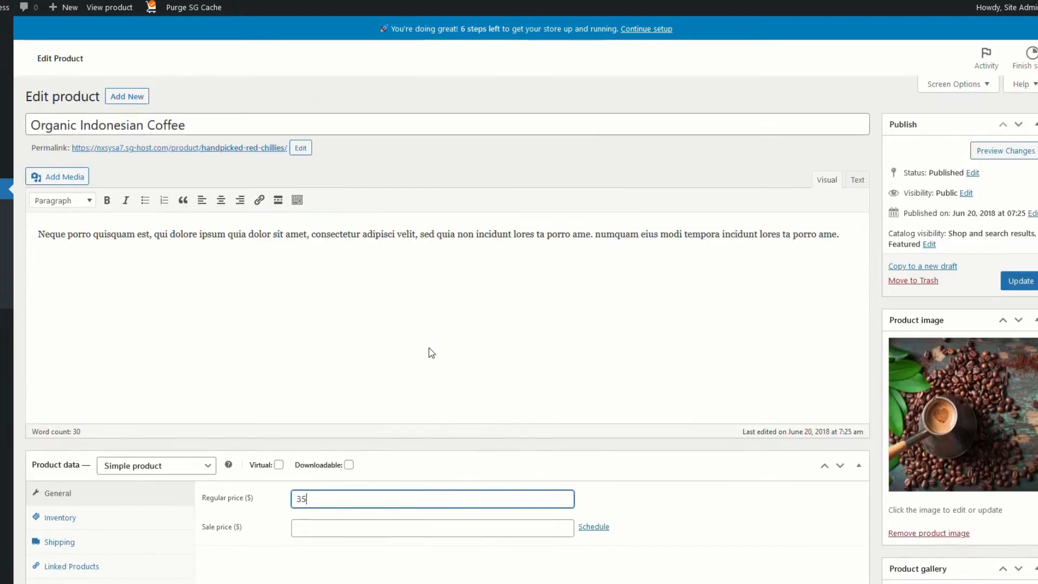
{"action": "left_click", "coordinate": [1016, 285]}
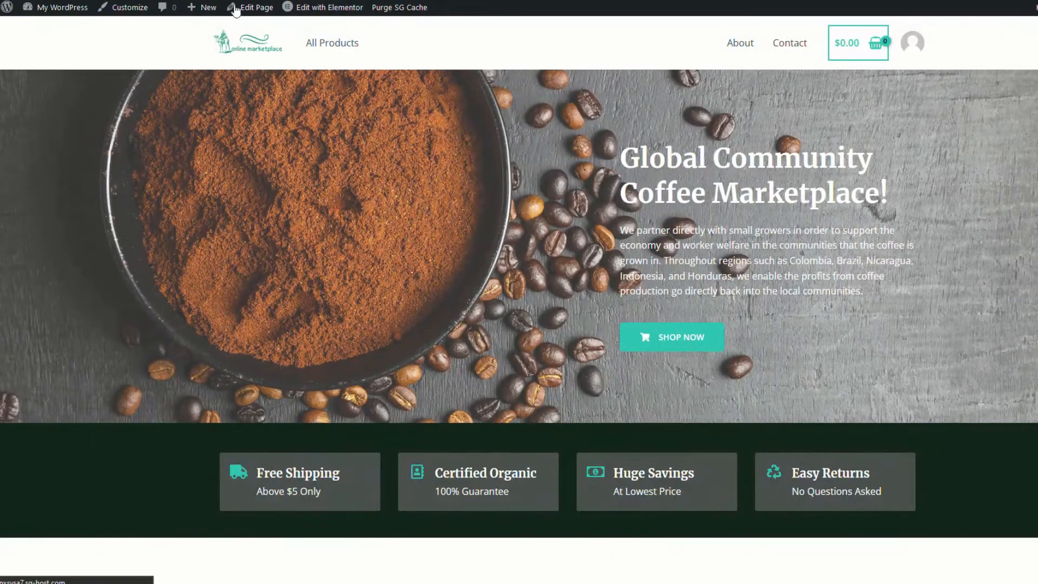
Browse the All Products shop grid for Organic Indonesian Coffee at $35, then start a new product
{"action": "left_click", "coordinate": [332, 43]}
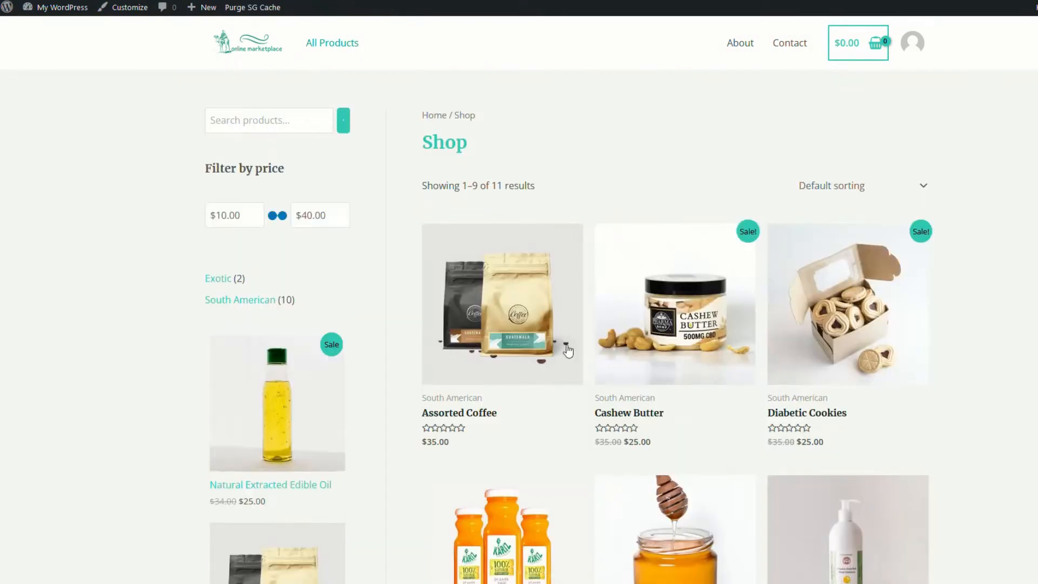
{"action": "scroll", "coordinate": [582, 344], "scroll_direction": "down", "scroll_amount": 7}
{"action": "scroll", "coordinate": [583, 344], "scroll_direction": "down", "scroll_amount": 3}
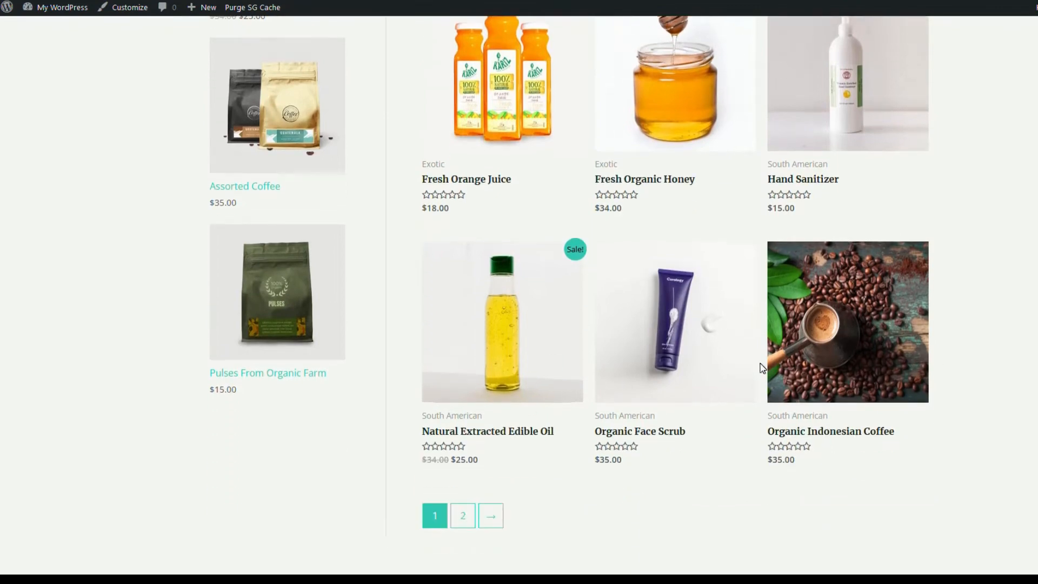
{"action": "scroll", "coordinate": [760, 364], "scroll_direction": "up", "scroll_amount": 9}
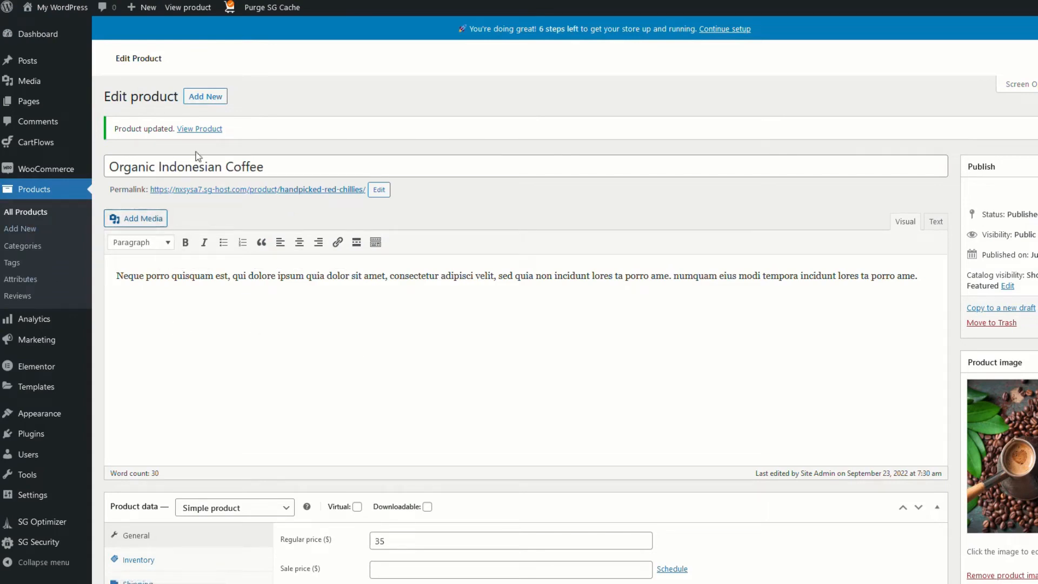
{"action": "left_click", "coordinate": [209, 101]}
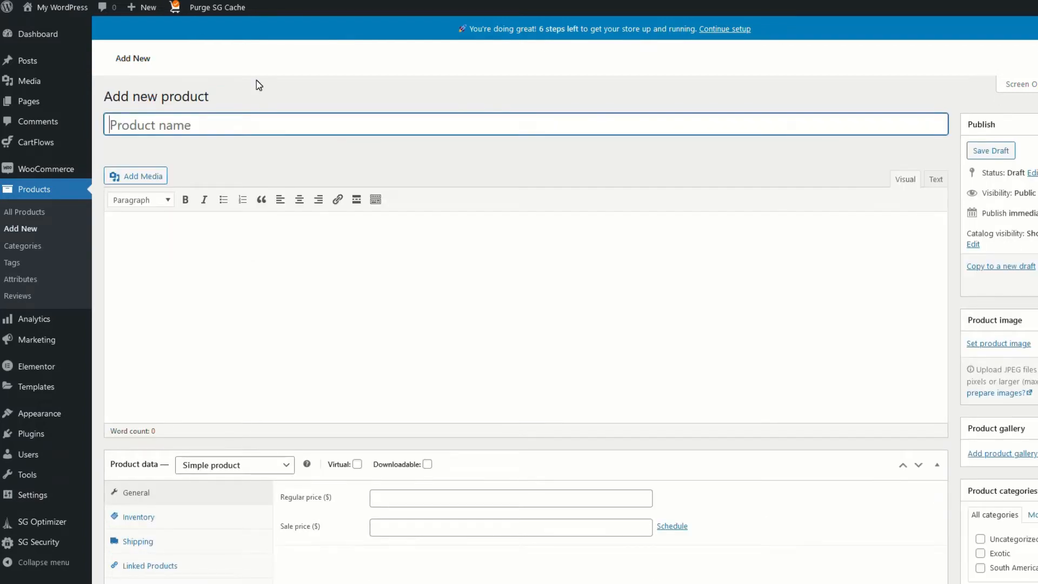
Title the new product 'South American Coffee', describe it as 'Coffee', and set a coffee photo as its image
{"action": "type", "text": "South American Coffee"}
{"action": "key", "text": "Tab"}
{"action": "type", "text": "Coffee"}
{"action": "scroll", "coordinate": [809, 334], "scroll_direction": "down", "scroll_amount": 2}
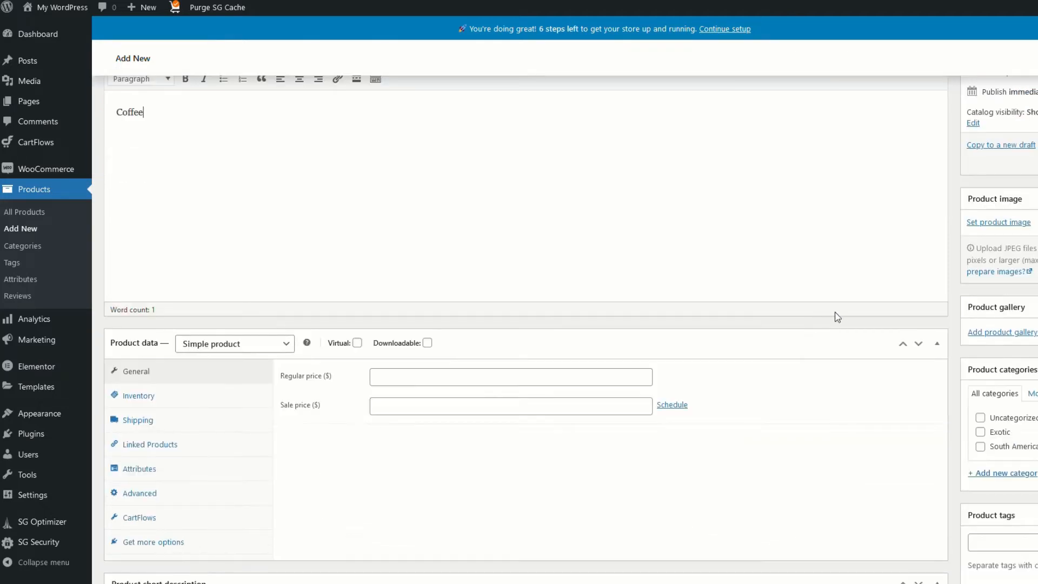
{"action": "left_click", "coordinate": [998, 222]}
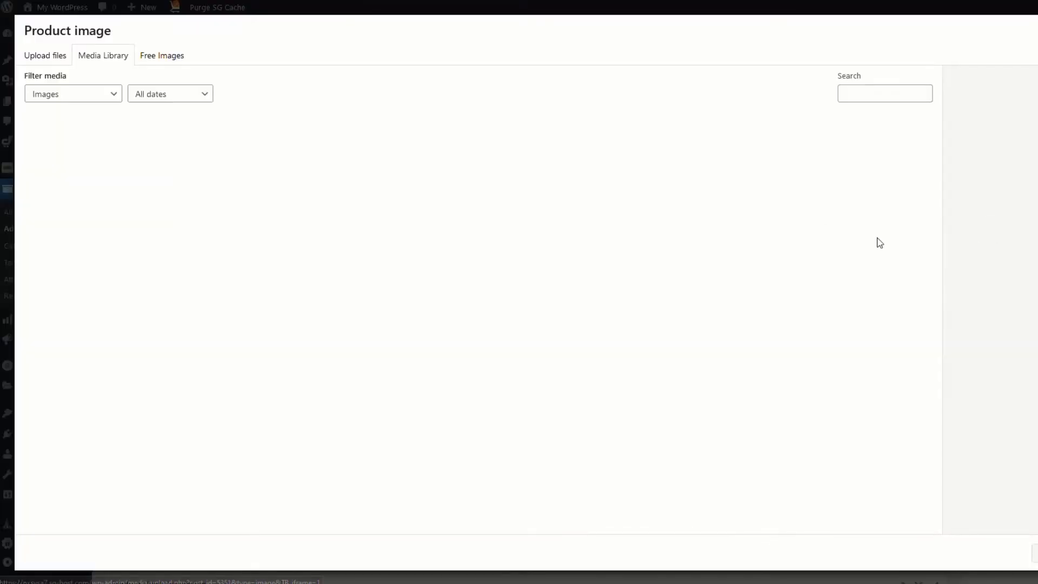
{"action": "left_click", "coordinate": [65, 246]}
{"action": "left_click", "coordinate": [1035, 553]}
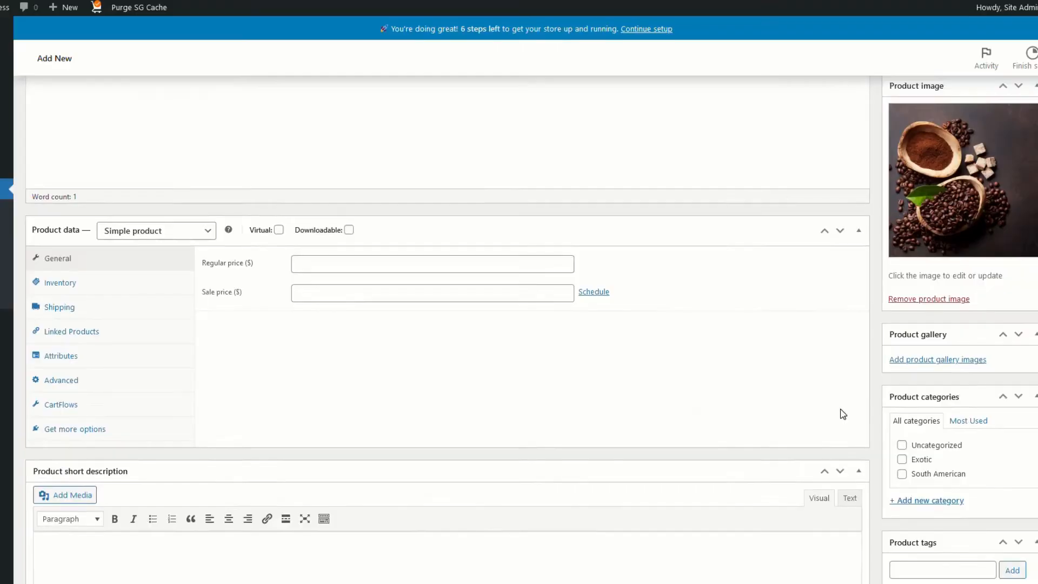
File it under South American, create a new Indonesian category, and publish the product
{"action": "scroll", "coordinate": [842, 413], "scroll_direction": "down", "scroll_amount": 1}
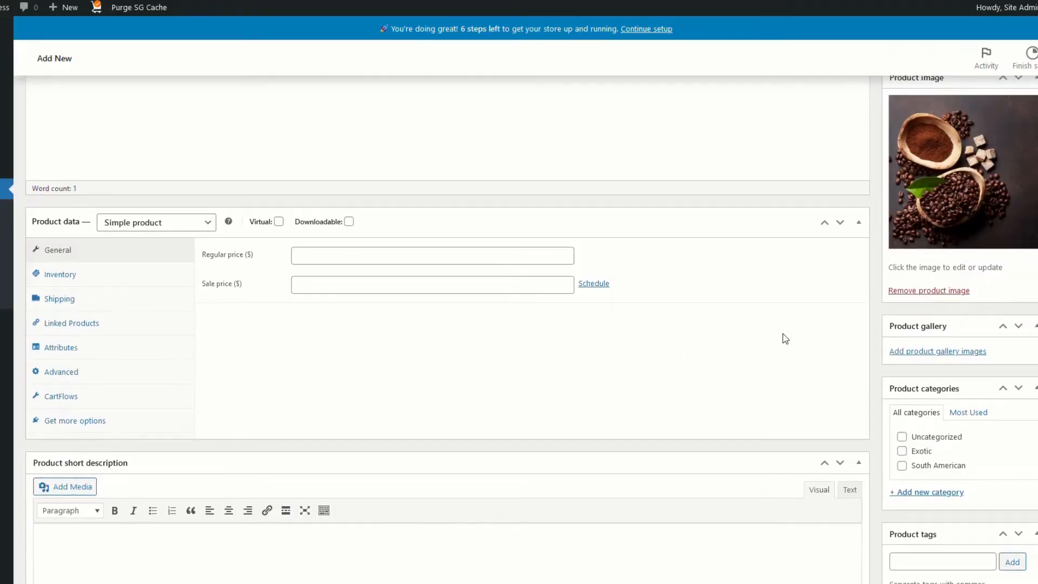
{"action": "left_click", "coordinate": [902, 466]}
{"action": "left_click", "coordinate": [930, 492]}
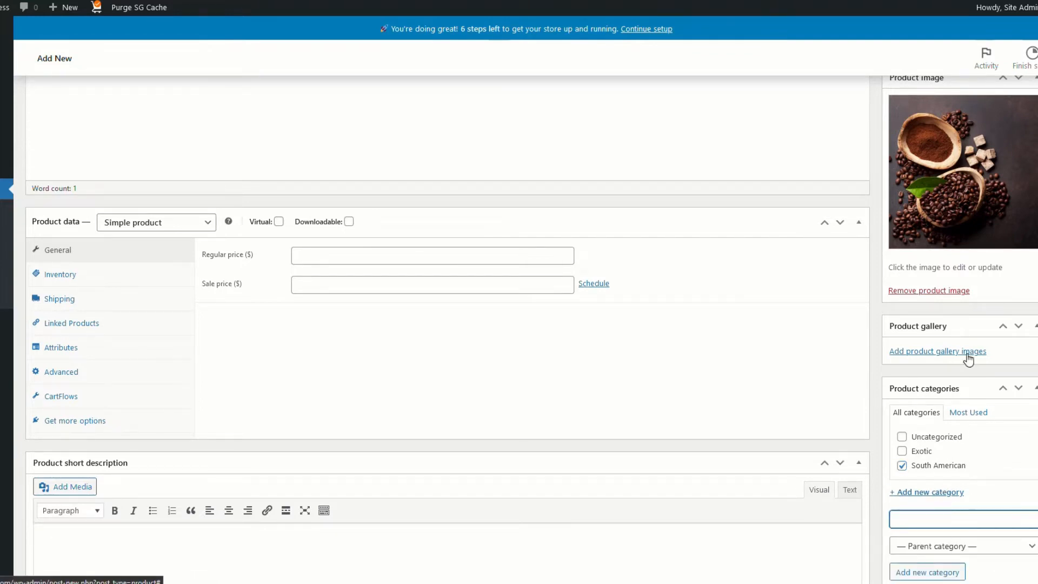
{"action": "type", "text": "Indonesian"}
{"action": "key", "text": "Tab"}
{"action": "scroll", "coordinate": [936, 541], "scroll_direction": "down", "scroll_amount": 1}
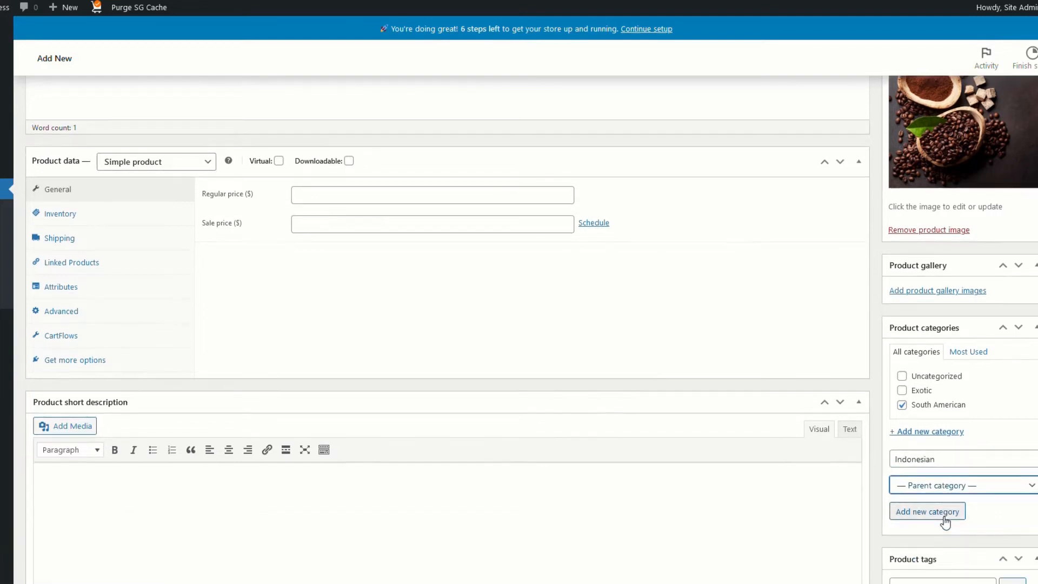
{"action": "left_click", "coordinate": [945, 520]}
{"action": "scroll", "coordinate": [964, 202], "scroll_direction": "up", "scroll_amount": 3}
{"action": "left_click", "coordinate": [1027, 164]}
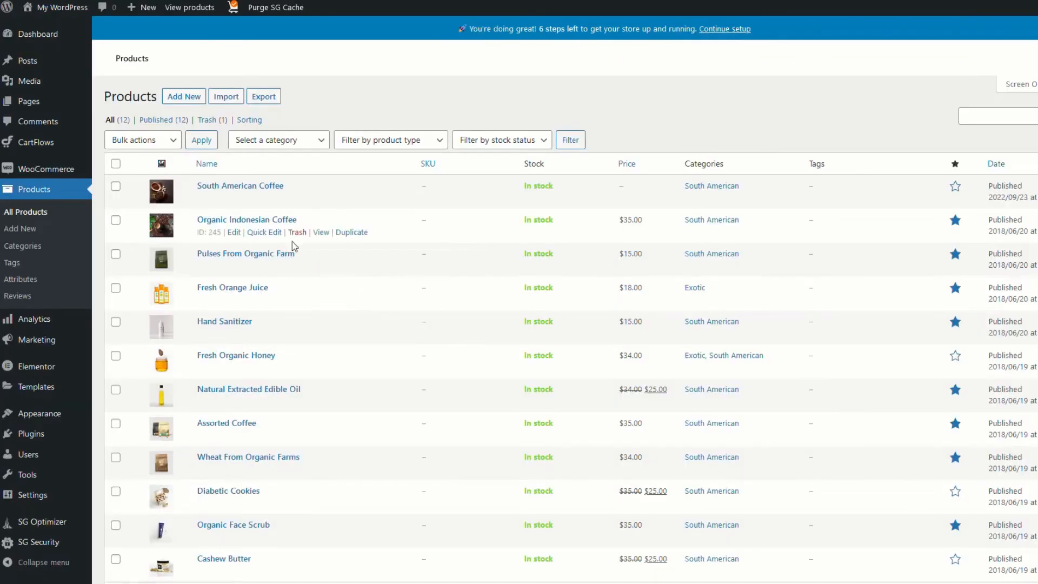
Move Organic Indonesian Coffee from South American to Indonesian, update it, and return to All Products
{"action": "left_click", "coordinate": [233, 233]}
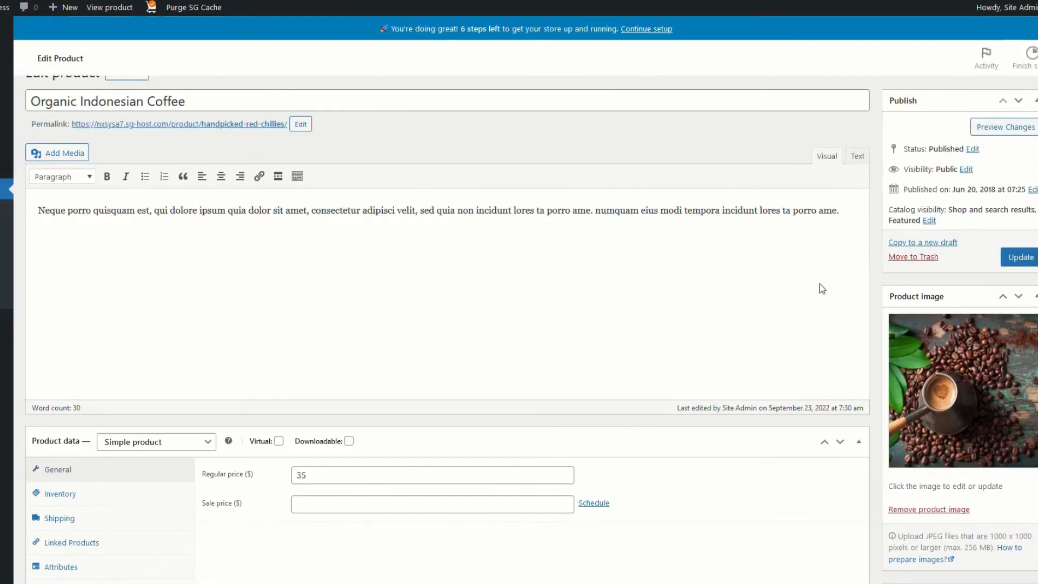
{"action": "scroll", "coordinate": [844, 363], "scroll_direction": "down", "scroll_amount": 6}
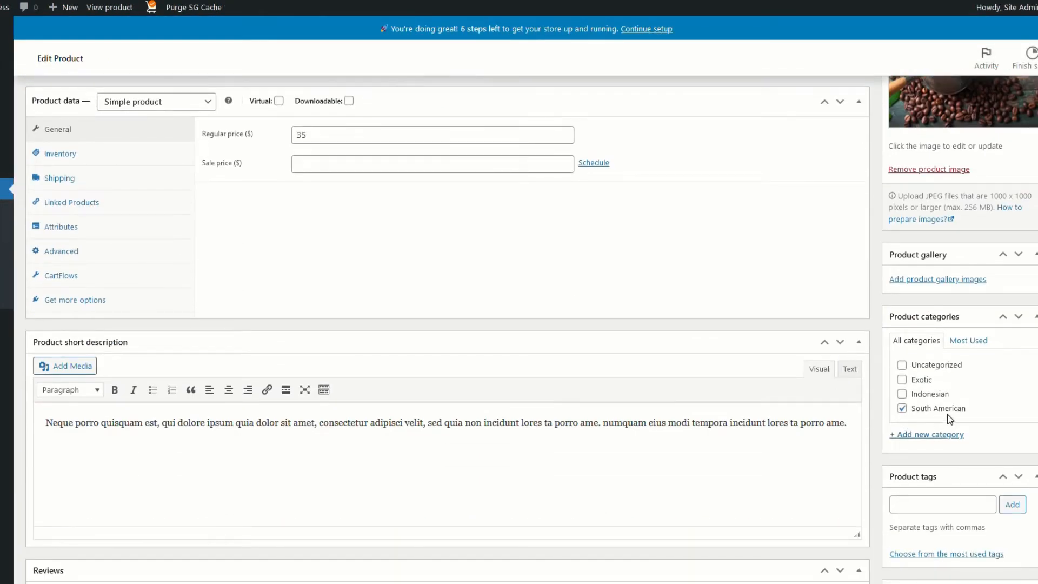
{"action": "left_click", "coordinate": [903, 408]}
{"action": "left_click", "coordinate": [902, 394]}
{"action": "scroll", "coordinate": [938, 264], "scroll_direction": "up", "scroll_amount": 5}
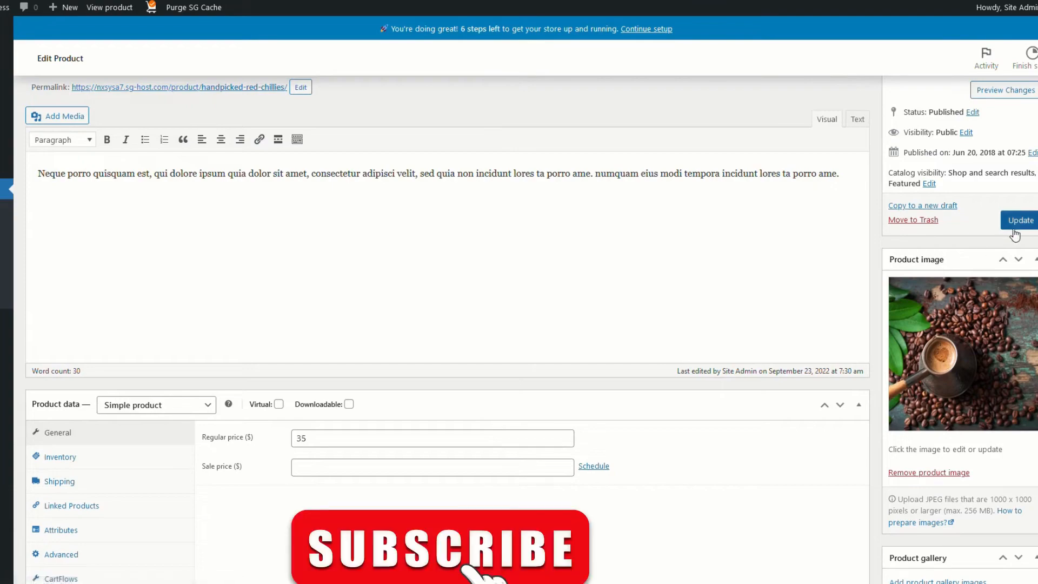
{"action": "left_click", "coordinate": [1017, 220]}
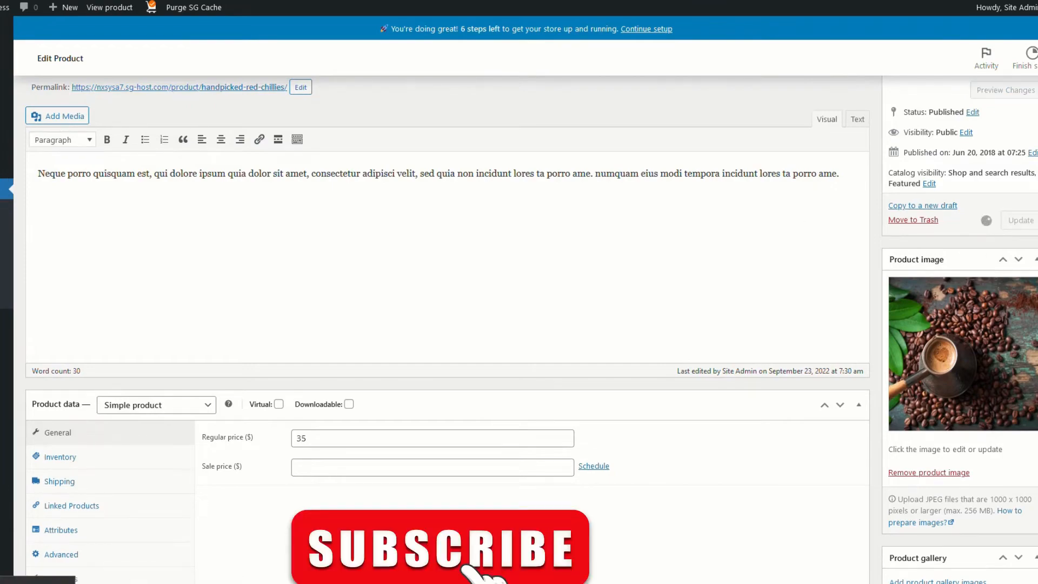
{"action": "left_click", "coordinate": [1, 181]}
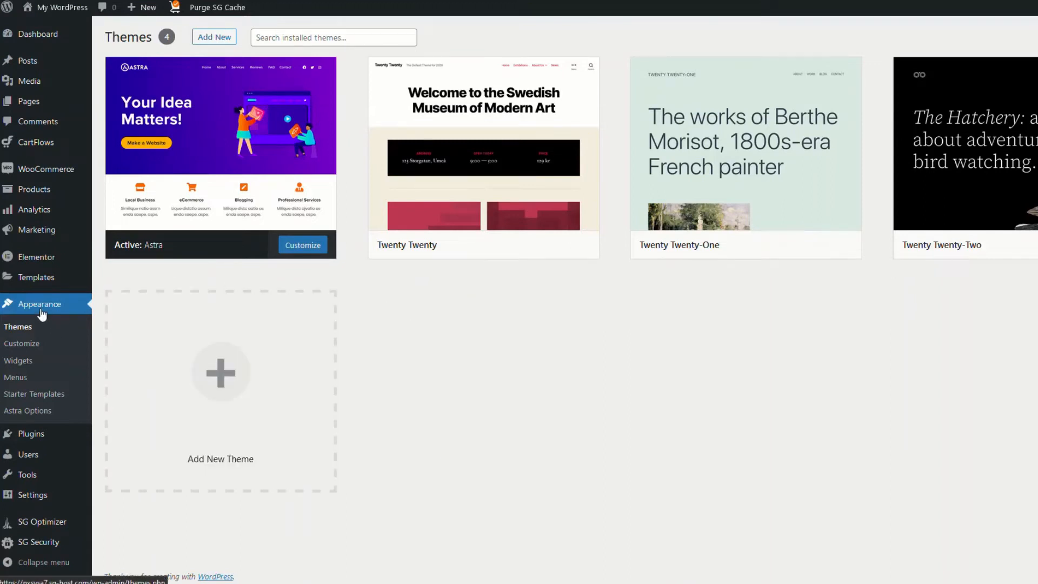
In the Customizer's Footer Builder, set the Primary Footer background to #323232 and publish
{"action": "left_click", "coordinate": [30, 350]}
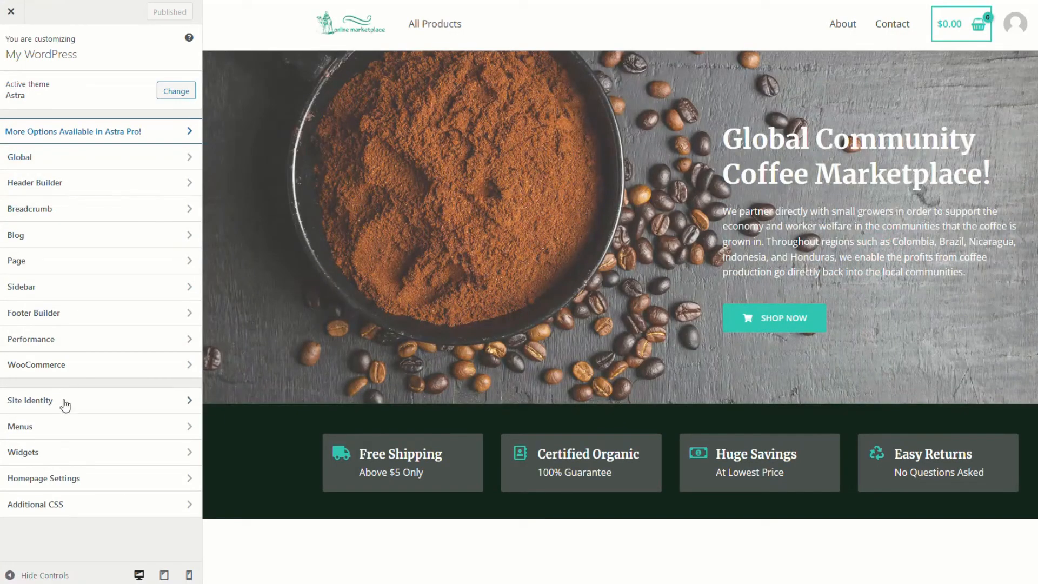
{"action": "left_click", "coordinate": [74, 317]}
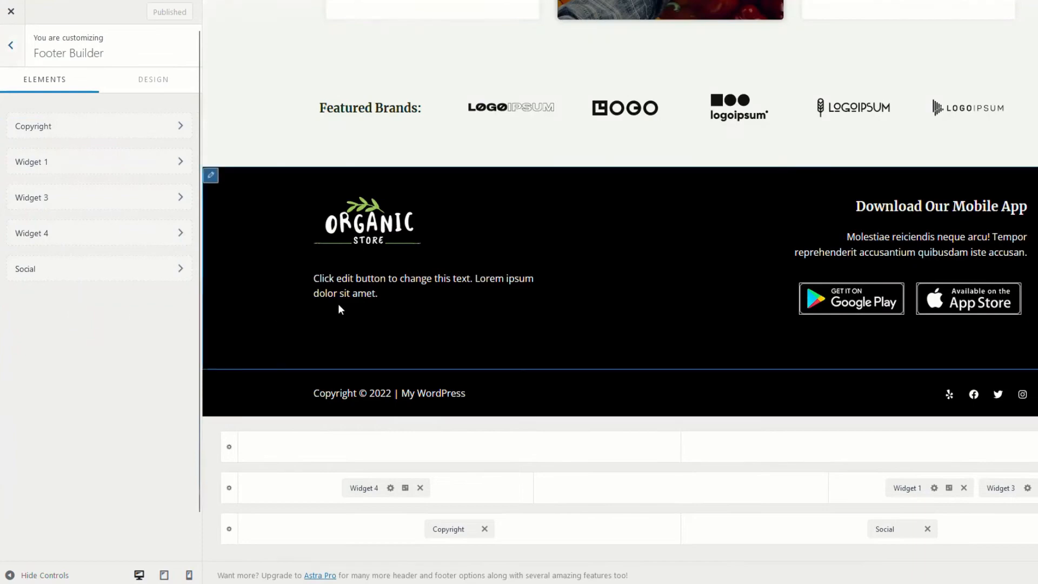
{"action": "left_click", "coordinate": [213, 177]}
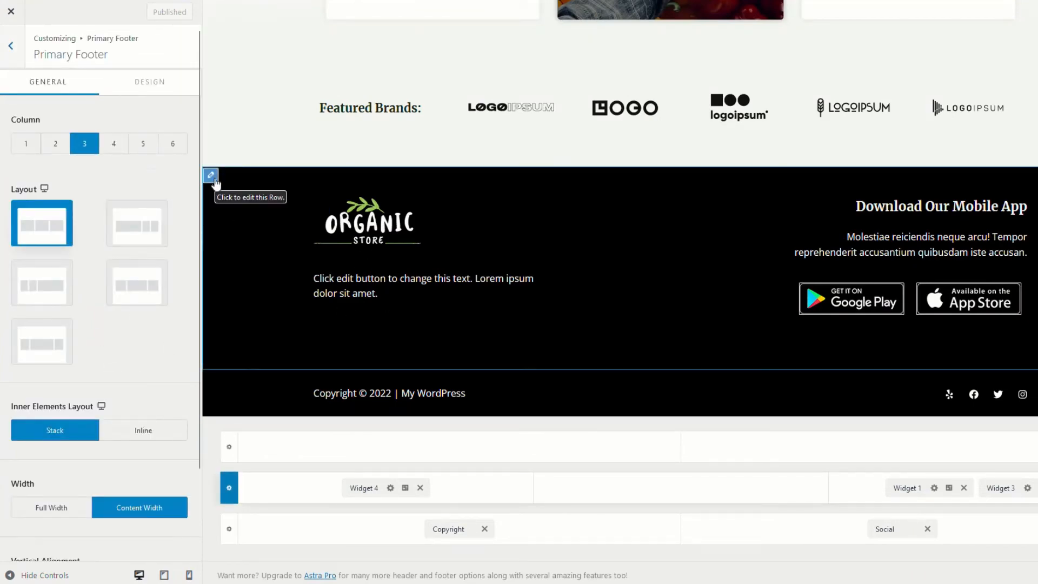
{"action": "left_click", "coordinate": [147, 85]}
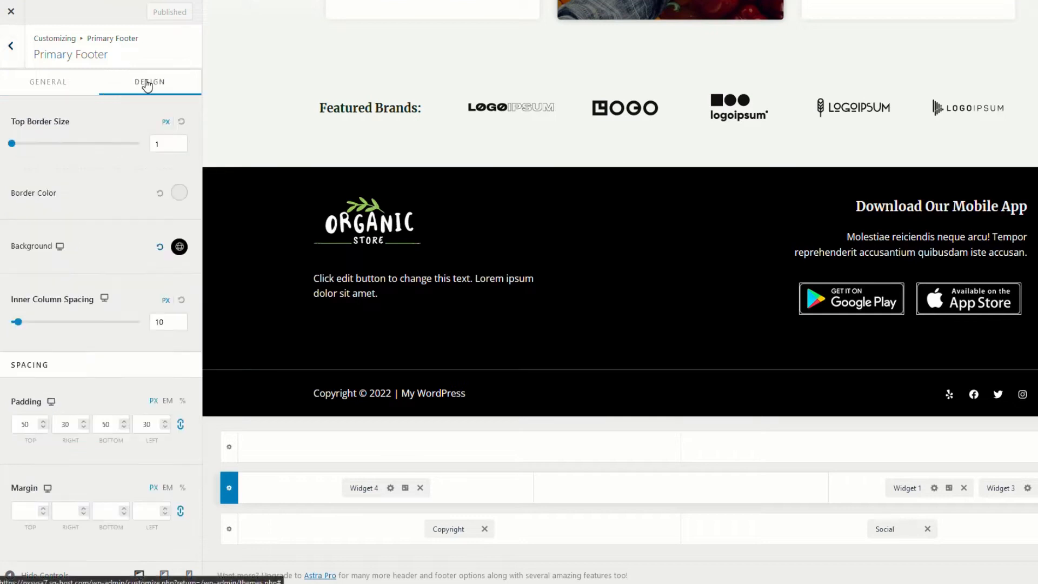
{"action": "left_click", "coordinate": [179, 247]}
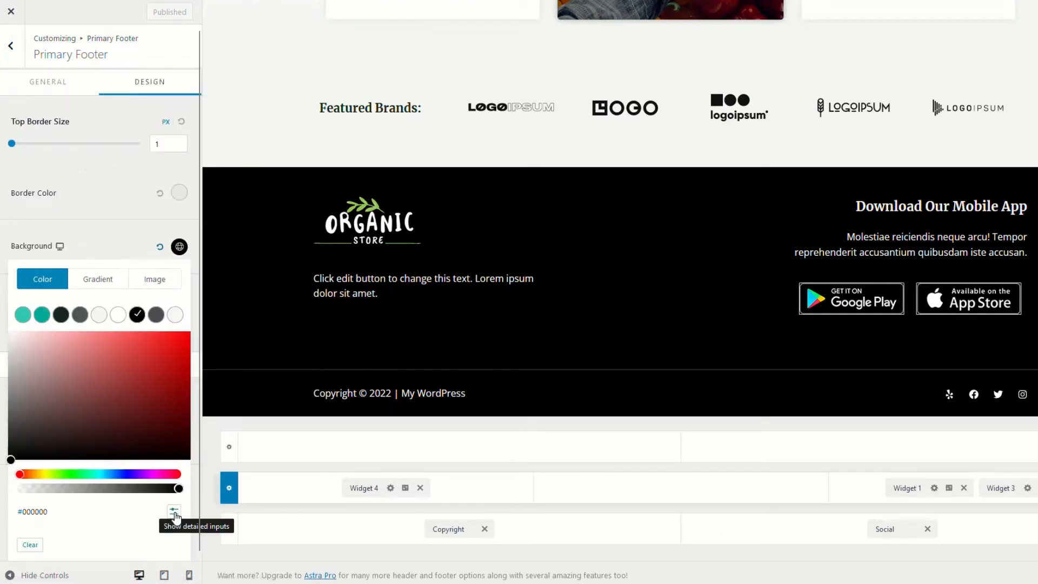
{"action": "left_click", "coordinate": [174, 511]}
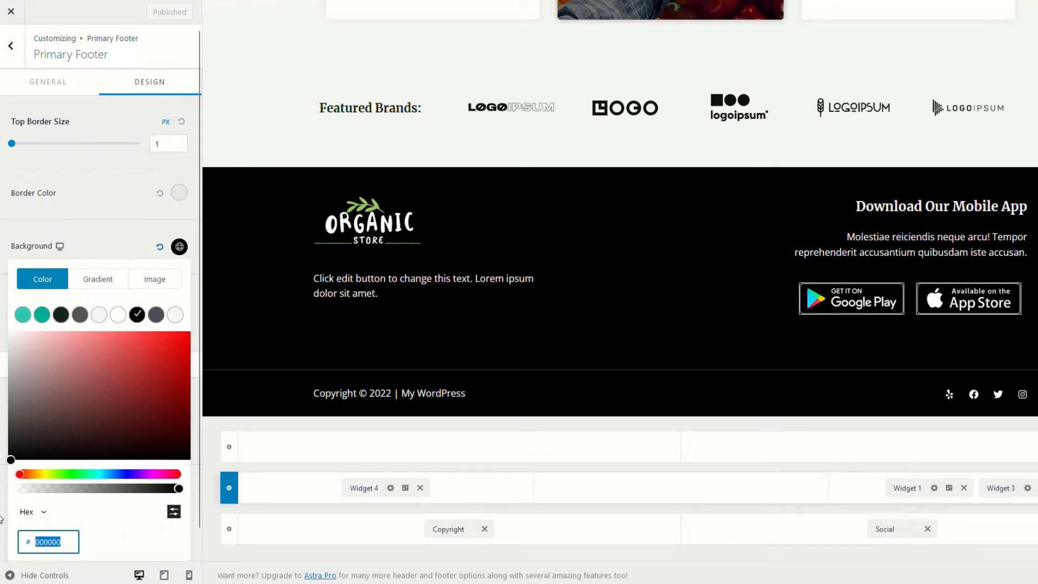
{"action": "type", "text": "#323232"}
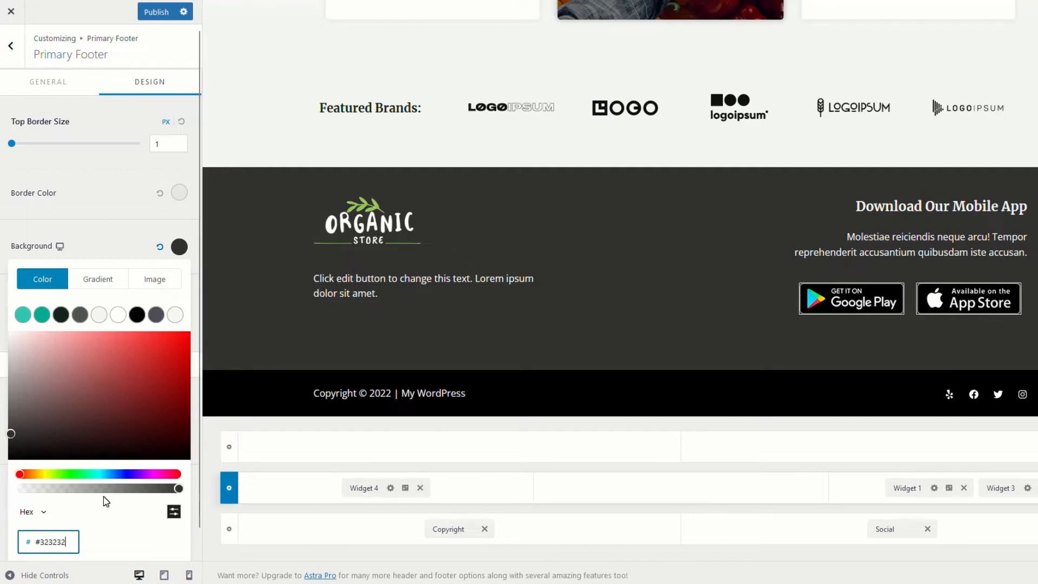
{"action": "left_click", "coordinate": [162, 14]}
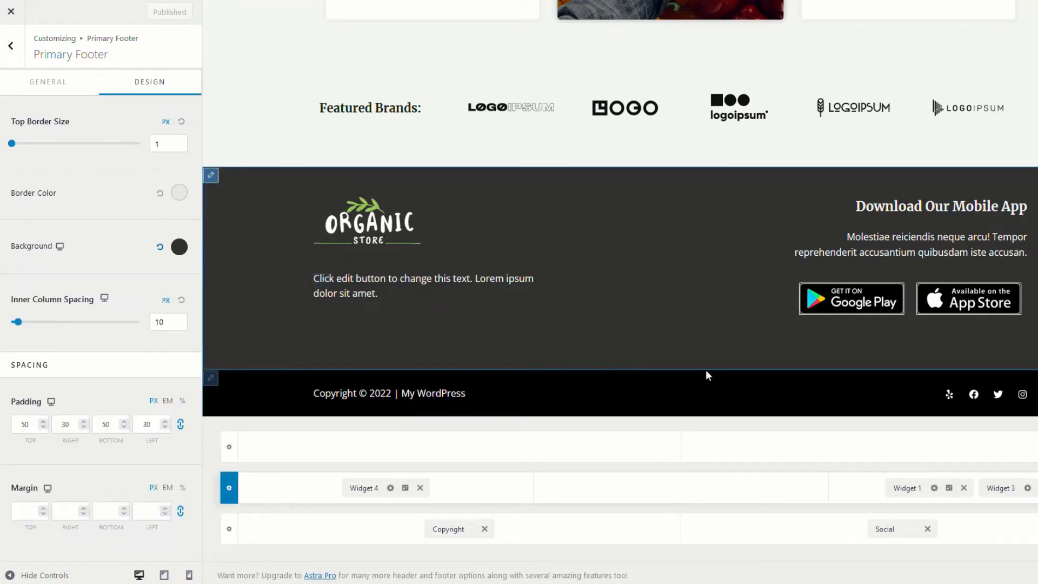
Set the Below Footer copyright row background to #323232 and publish
{"action": "left_click", "coordinate": [212, 379]}
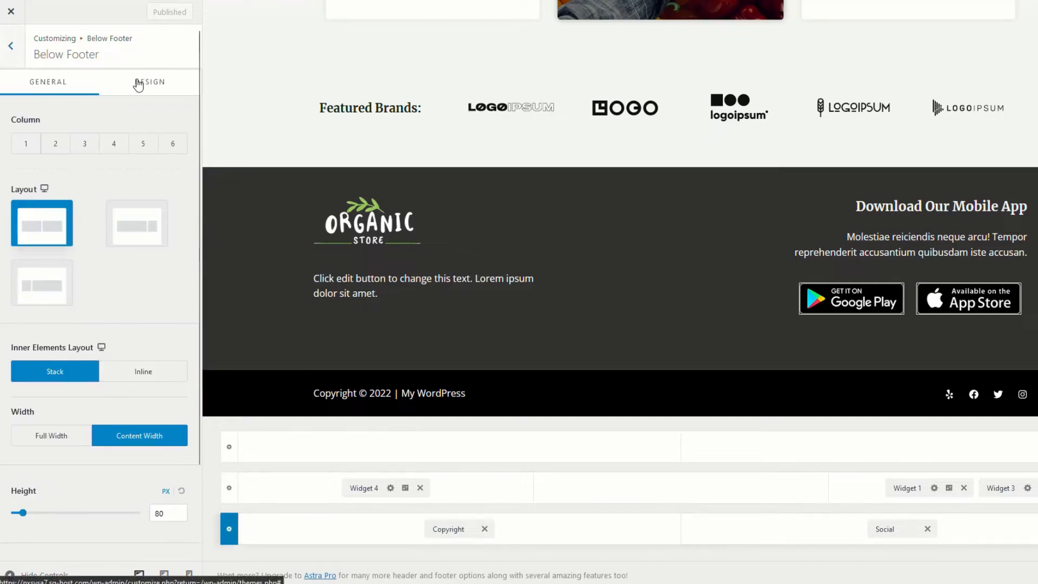
{"action": "left_click", "coordinate": [150, 86]}
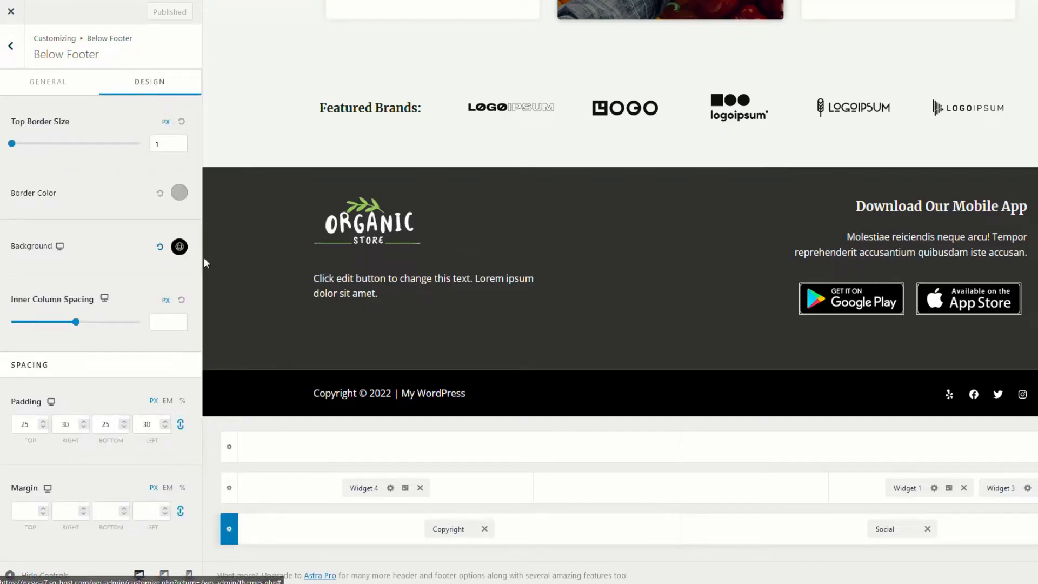
{"action": "left_click", "coordinate": [180, 246]}
{"action": "key", "text": "ctrl+v"}
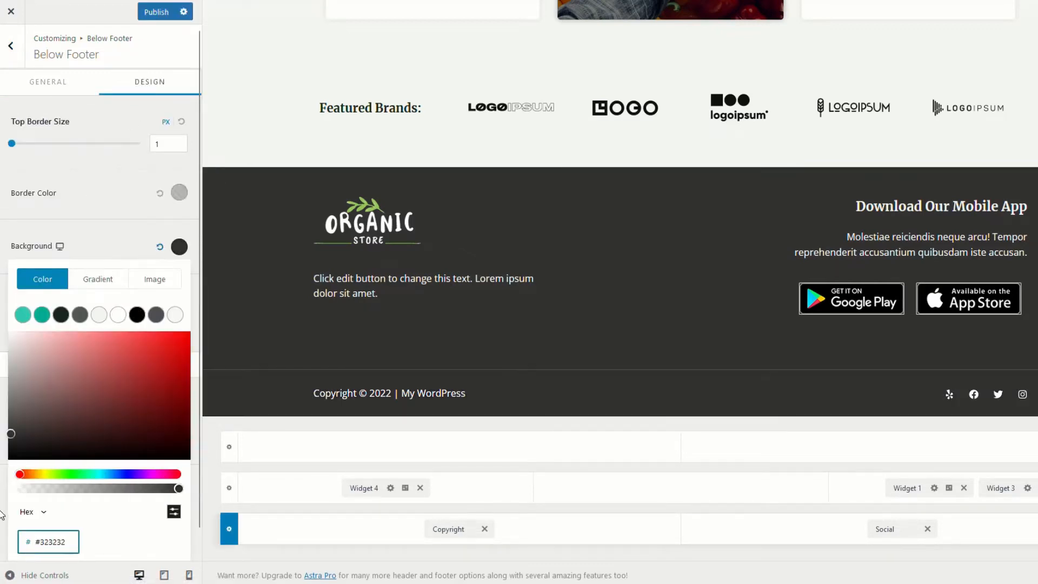
{"action": "left_click", "coordinate": [159, 16]}
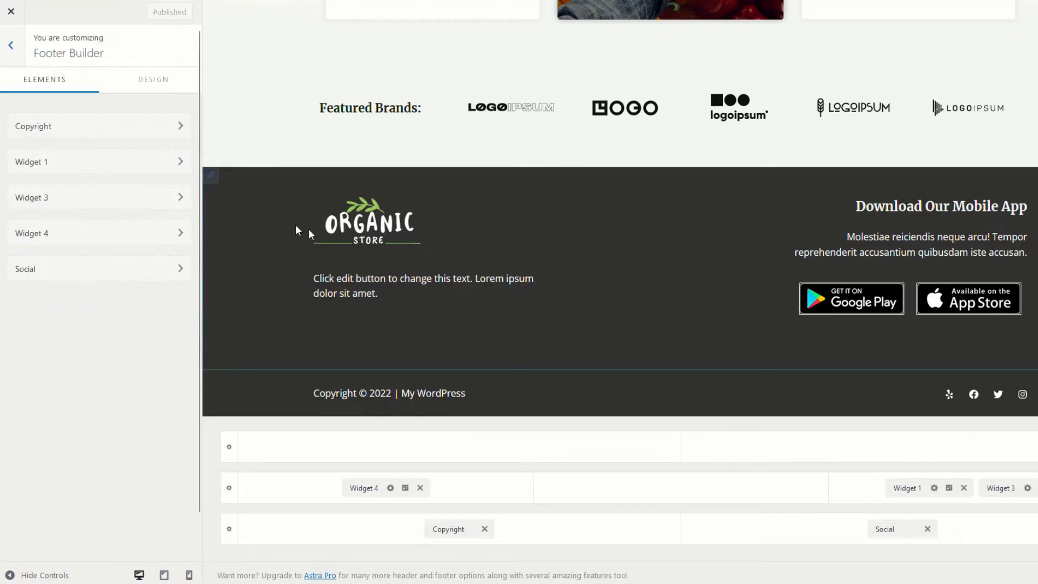
Remove the Organic Store logo, add a Footer Menu element before Widget 4, and publish
{"action": "left_click", "coordinate": [320, 207]}
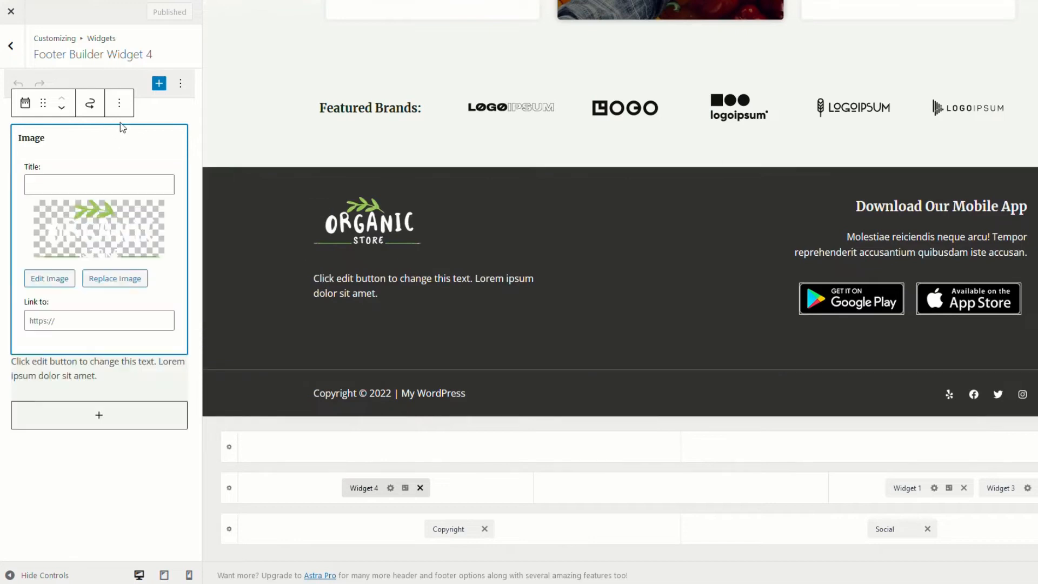
{"action": "left_click", "coordinate": [120, 104]}
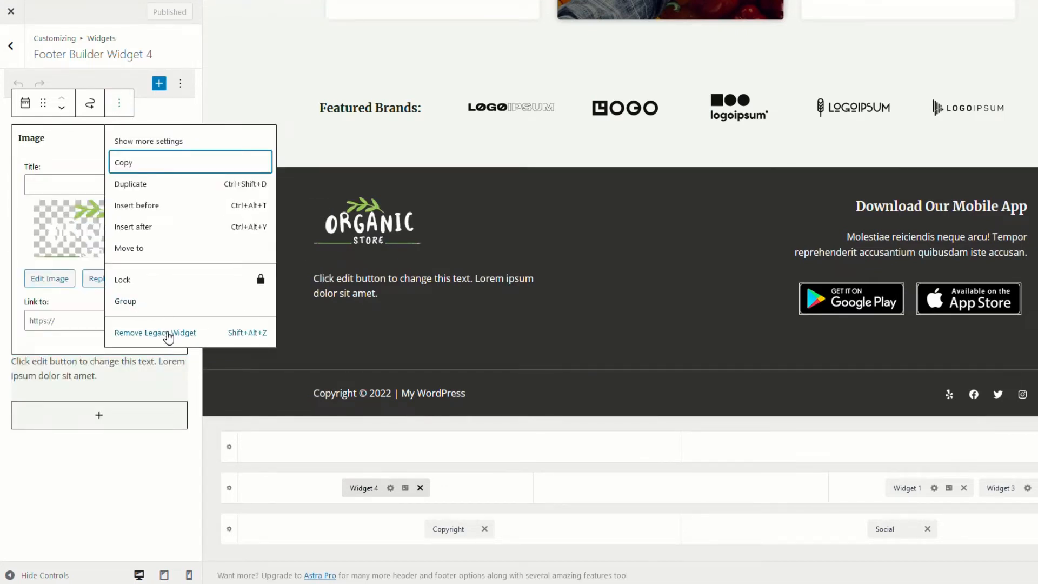
{"action": "left_click", "coordinate": [167, 333]}
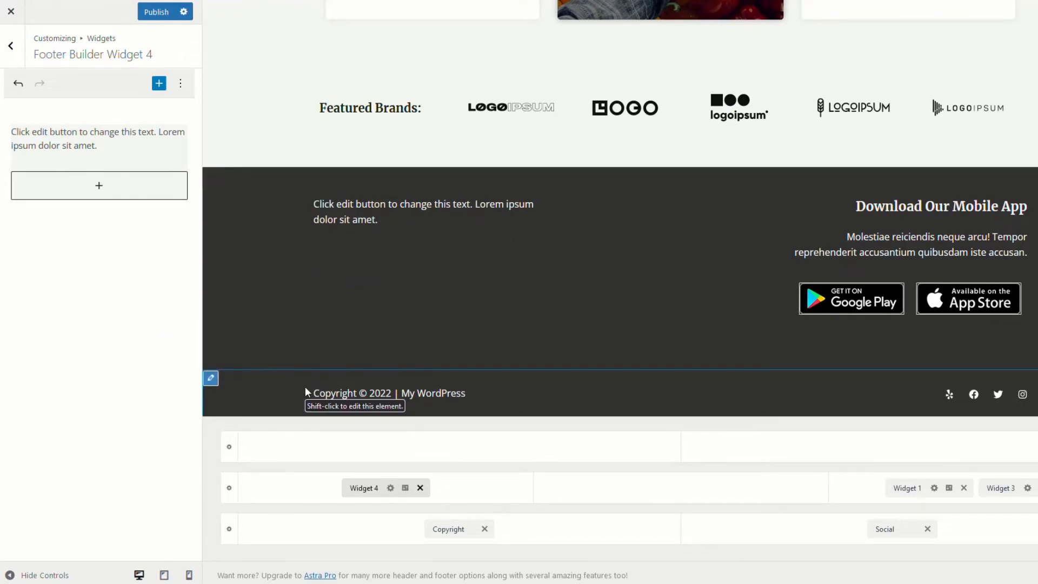
{"action": "left_click", "coordinate": [465, 490]}
{"action": "left_click", "coordinate": [394, 384]}
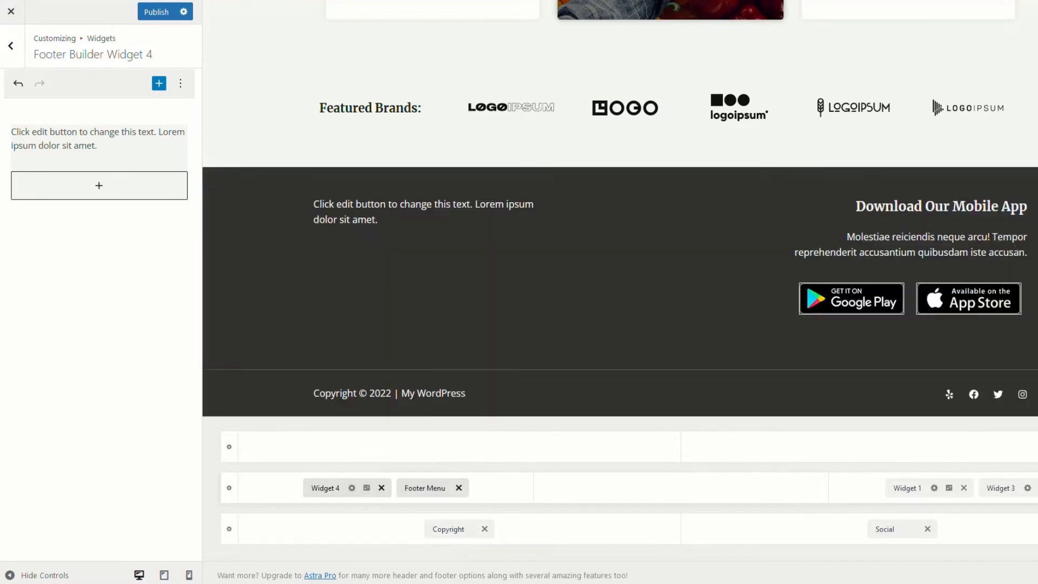
{"action": "left_click_drag", "start_coordinate": [422, 488], "coordinate": [611, 489]}
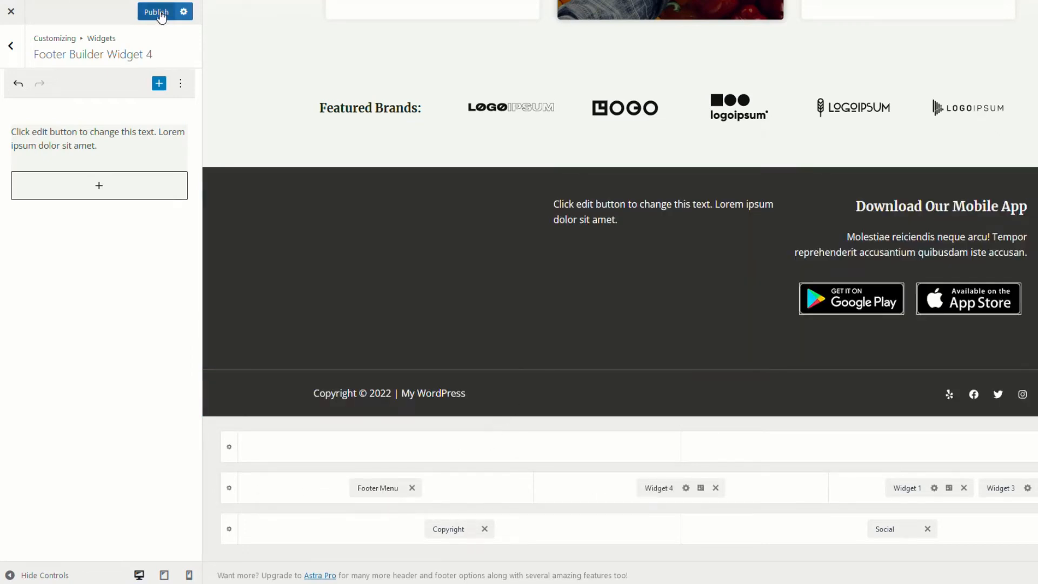
{"action": "left_click", "coordinate": [160, 11]}
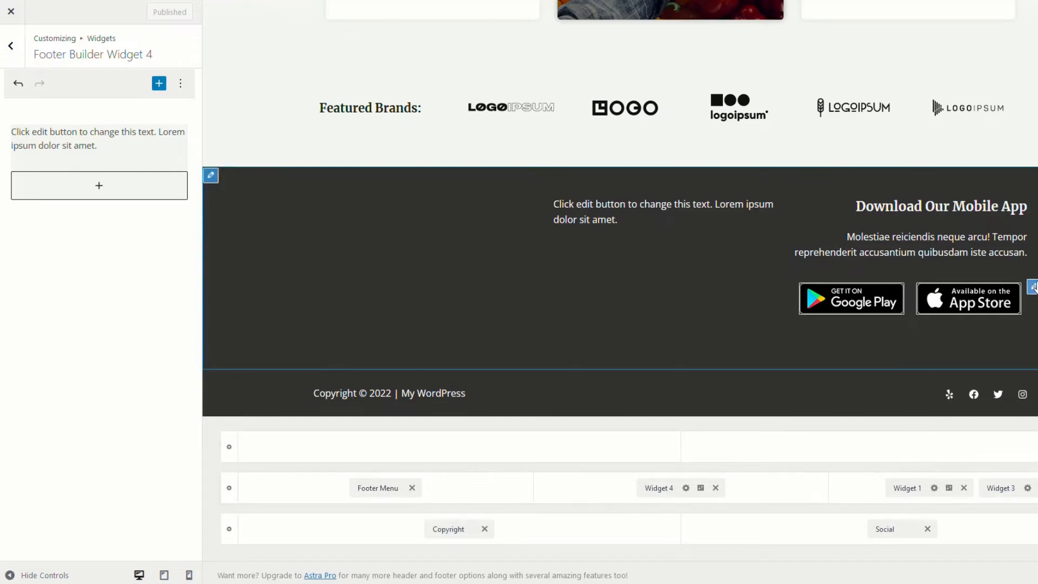
Remove the app-store badge gallery from the mobile app widget and close the Customizer
{"action": "left_click", "coordinate": [1032, 288]}
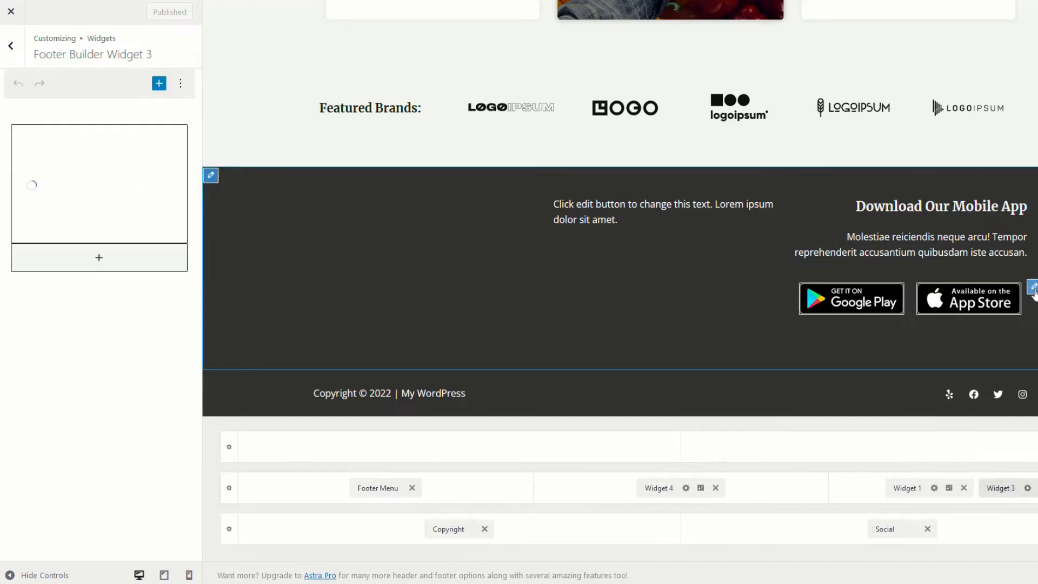
{"action": "left_click", "coordinate": [181, 86]}
{"action": "left_click", "coordinate": [83, 103]}
{"action": "left_click", "coordinate": [118, 311]}
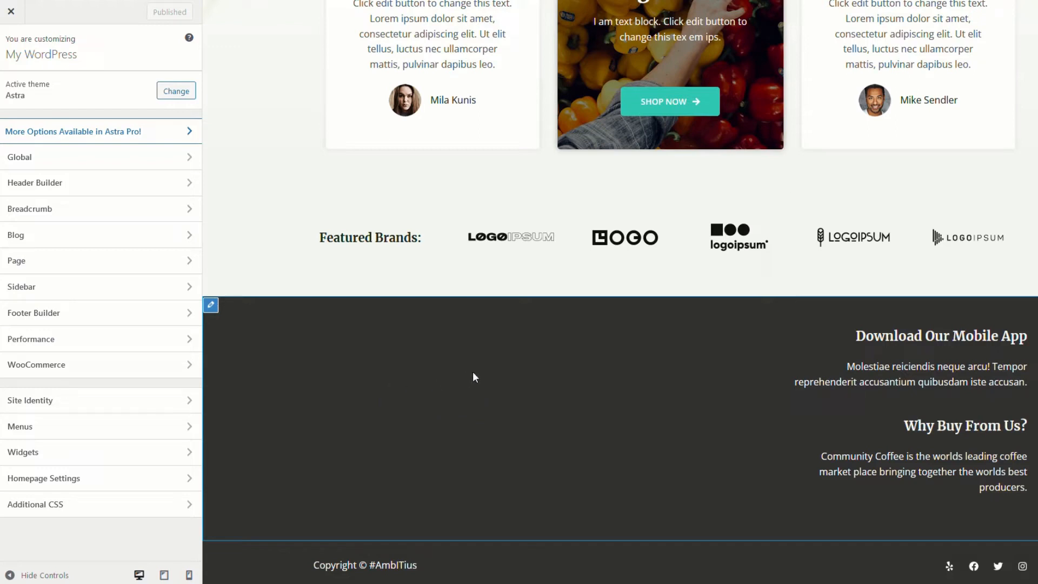
{"action": "left_click", "coordinate": [10, 11]}
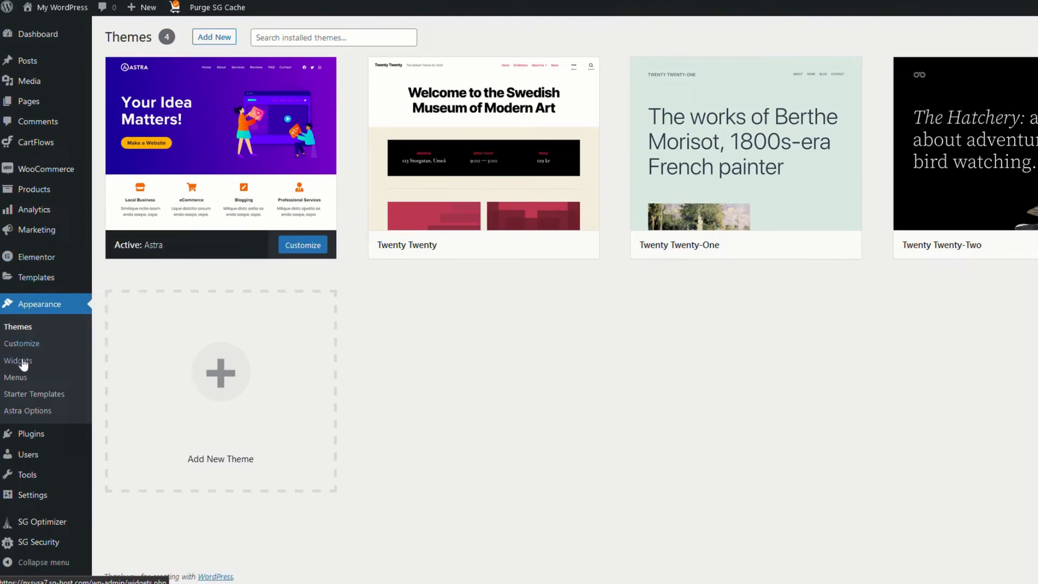
Assign the Quick Links menu to the Footer Menu location in Appearance > Menus
{"action": "left_click", "coordinate": [15, 378]}
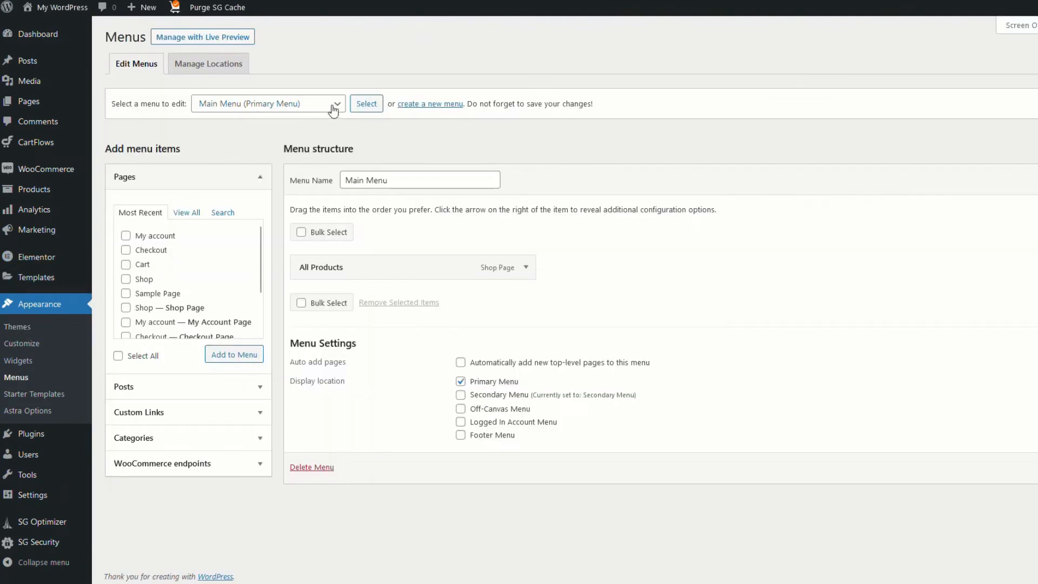
{"action": "left_click", "coordinate": [332, 106]}
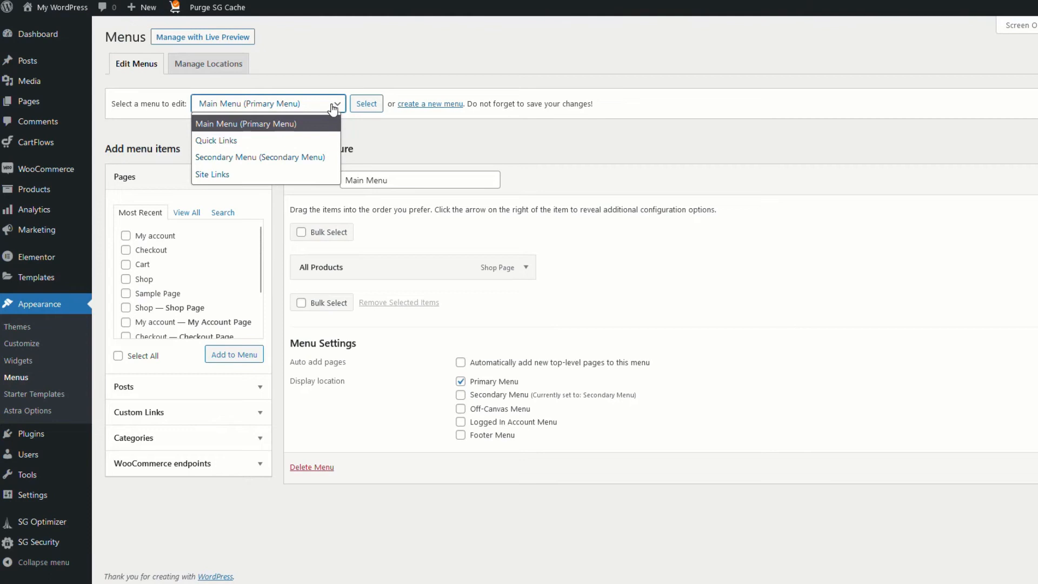
{"action": "left_click", "coordinate": [227, 141]}
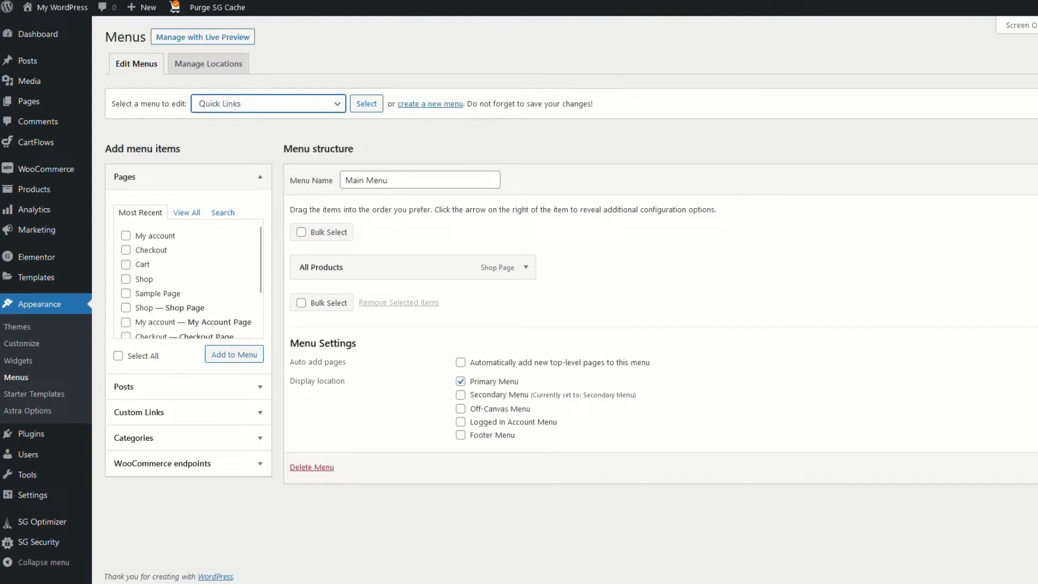
{"action": "left_click", "coordinate": [367, 103]}
{"action": "left_click", "coordinate": [460, 528]}
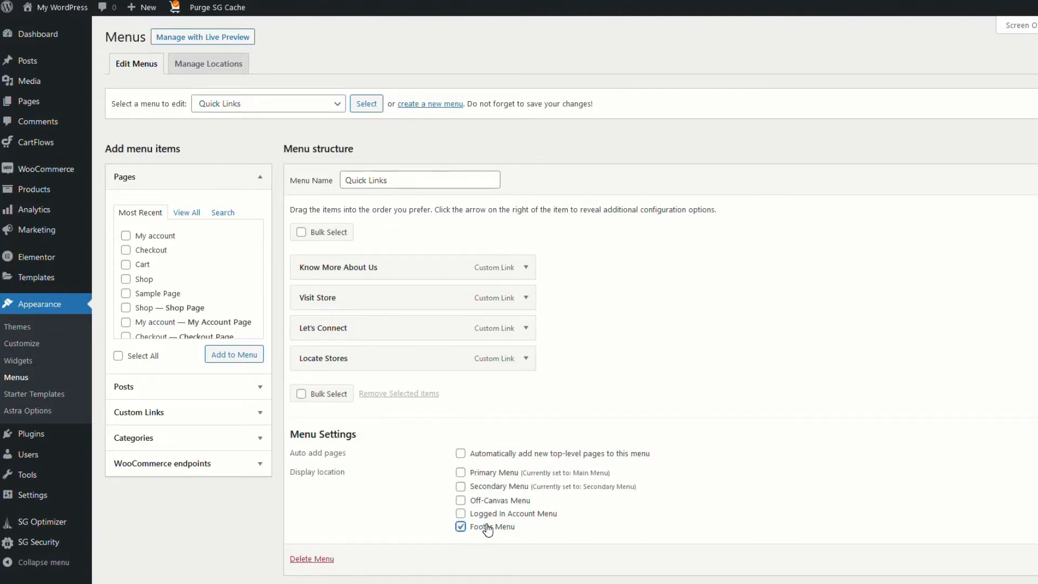
{"action": "scroll", "coordinate": [571, 295], "scroll_direction": "down", "scroll_amount": 1}
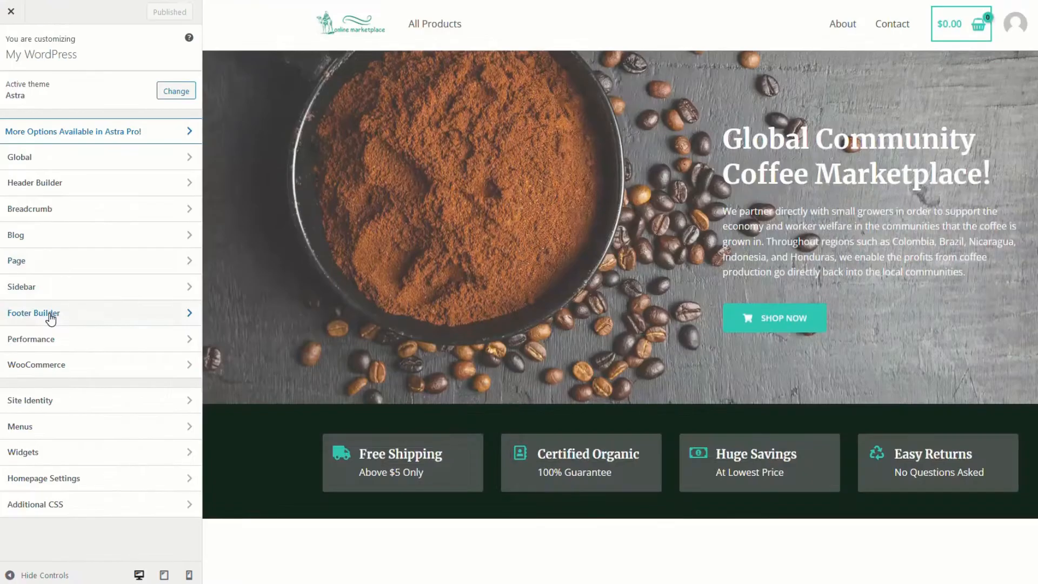
Make the footer menu's link text white in the Customizer and publish
{"action": "left_click", "coordinate": [78, 317]}
{"action": "left_click", "coordinate": [377, 488]}
{"action": "left_click", "coordinate": [157, 82]}
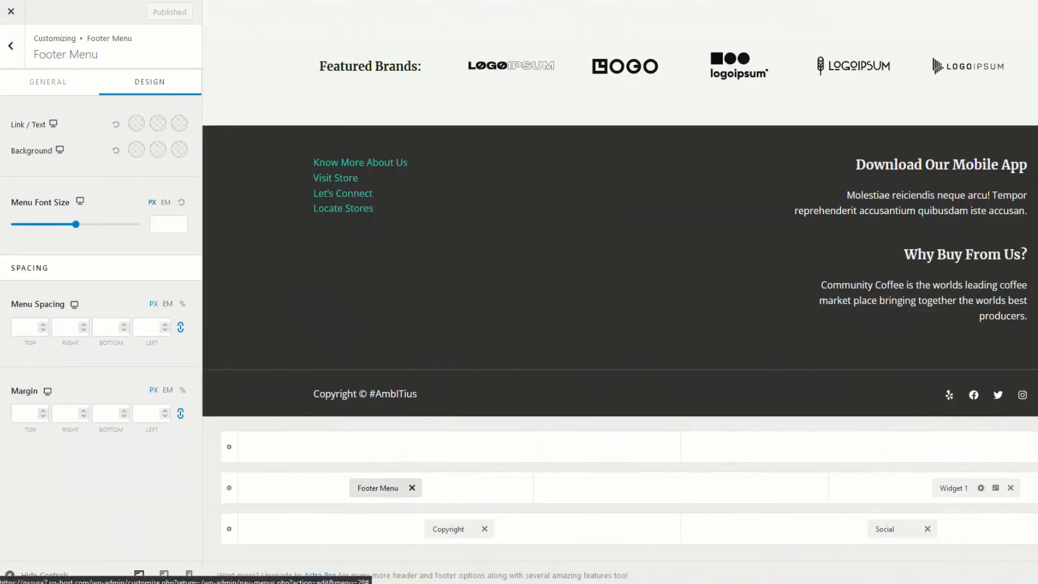
{"action": "left_click", "coordinate": [136, 123]}
{"action": "left_click", "coordinate": [118, 153]}
{"action": "left_click", "coordinate": [156, 13]}
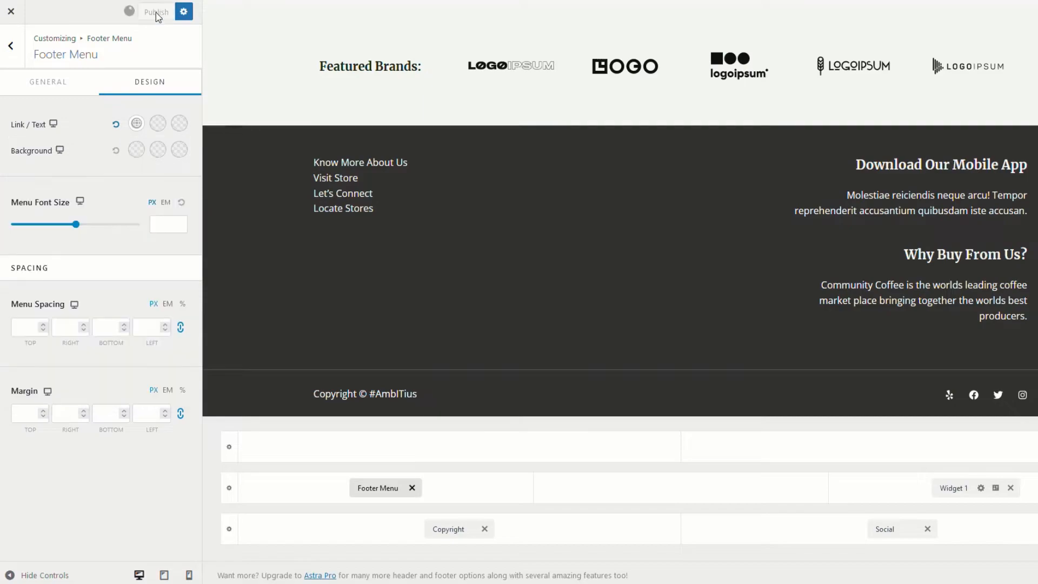
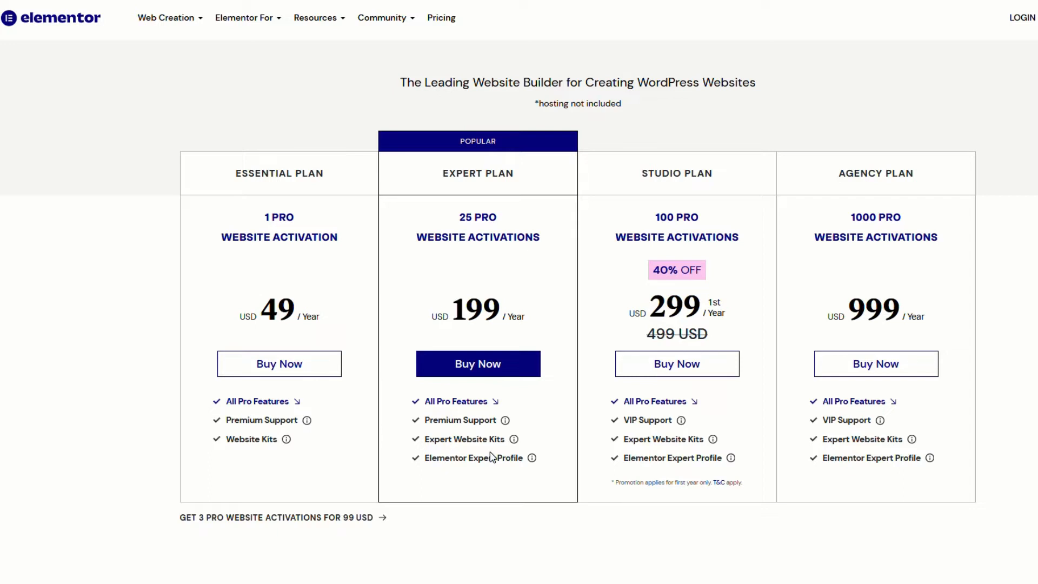
Scroll to the Elementor Pro Plugin Features section and show the Editor tab's feature list
{"action": "scroll", "coordinate": [562, 462], "scroll_direction": "down", "scroll_amount": 5}
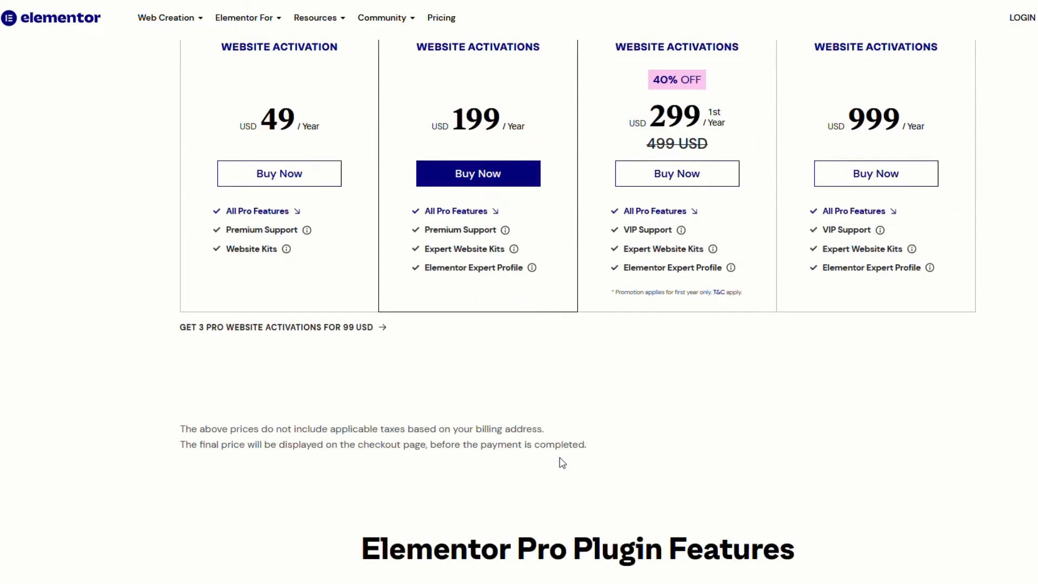
{"action": "scroll", "coordinate": [562, 463], "scroll_direction": "down", "scroll_amount": 7}
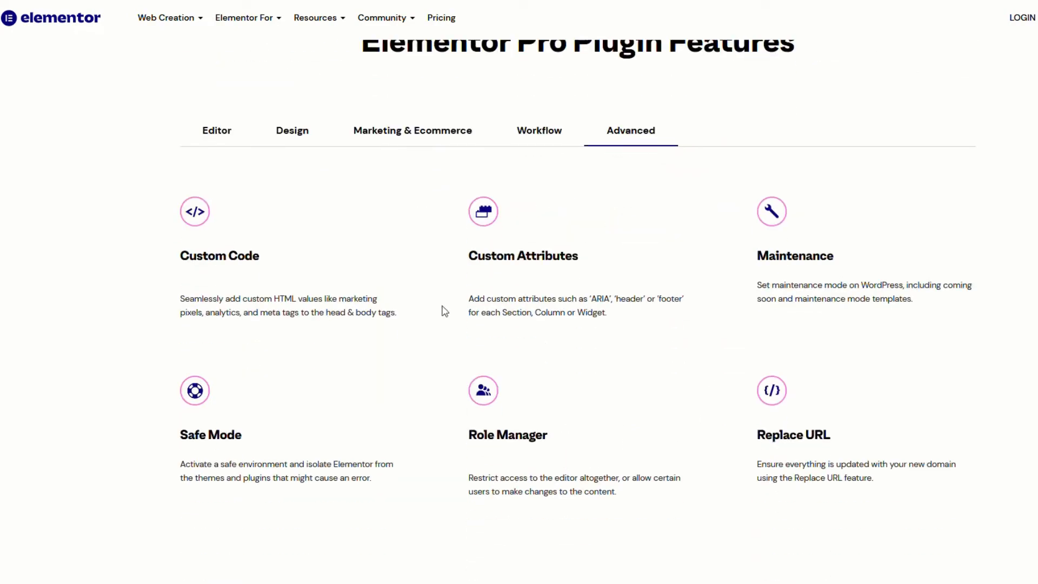
{"action": "left_click", "coordinate": [209, 137]}
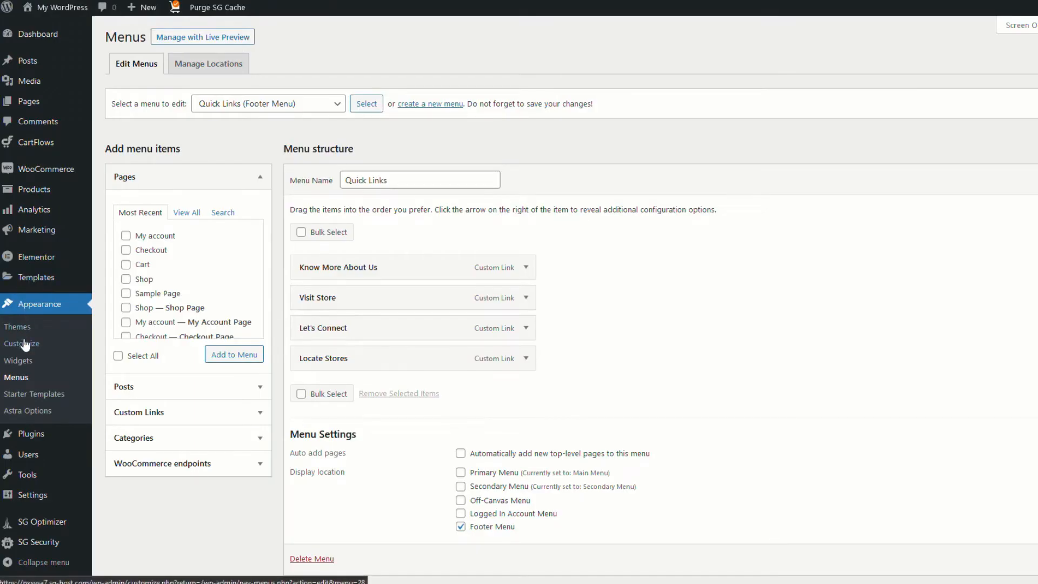
In Customizer Site Identity, set the camel image from the Media Library as site icon and publish
{"action": "left_click", "coordinate": [41, 346]}
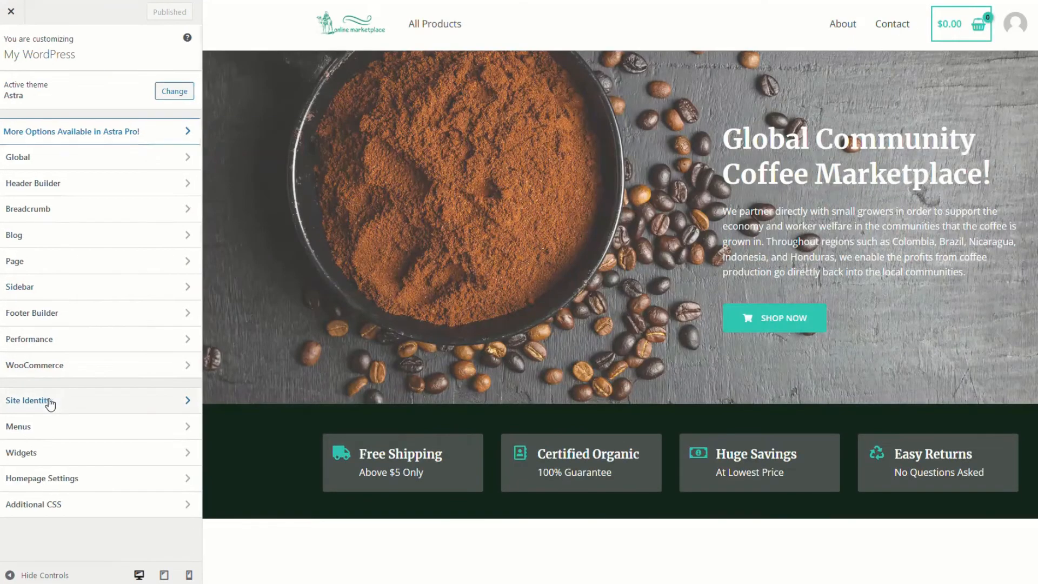
{"action": "left_click", "coordinate": [49, 401]}
{"action": "left_click", "coordinate": [95, 161]}
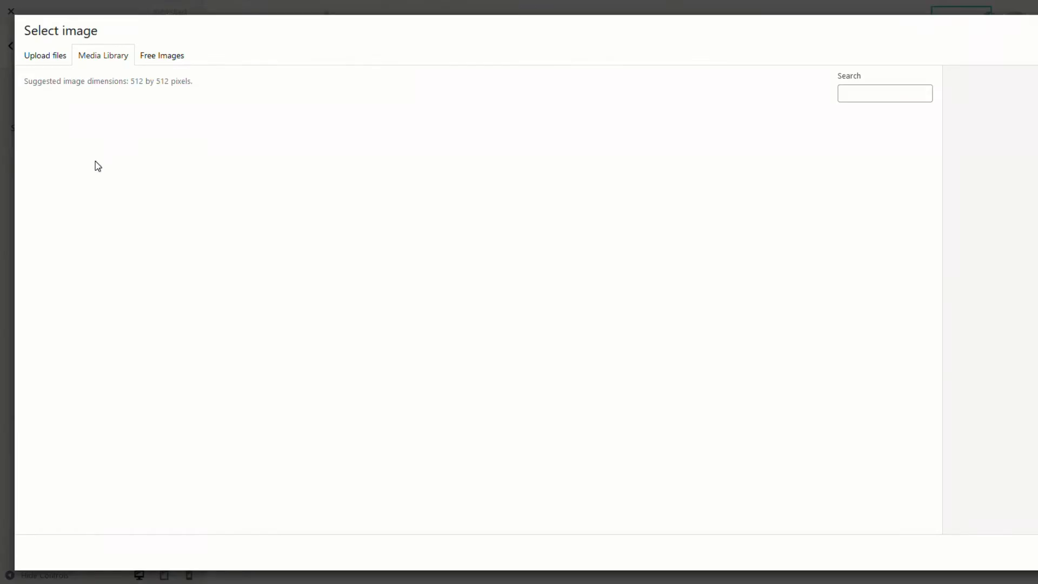
{"action": "left_click", "coordinate": [257, 172]}
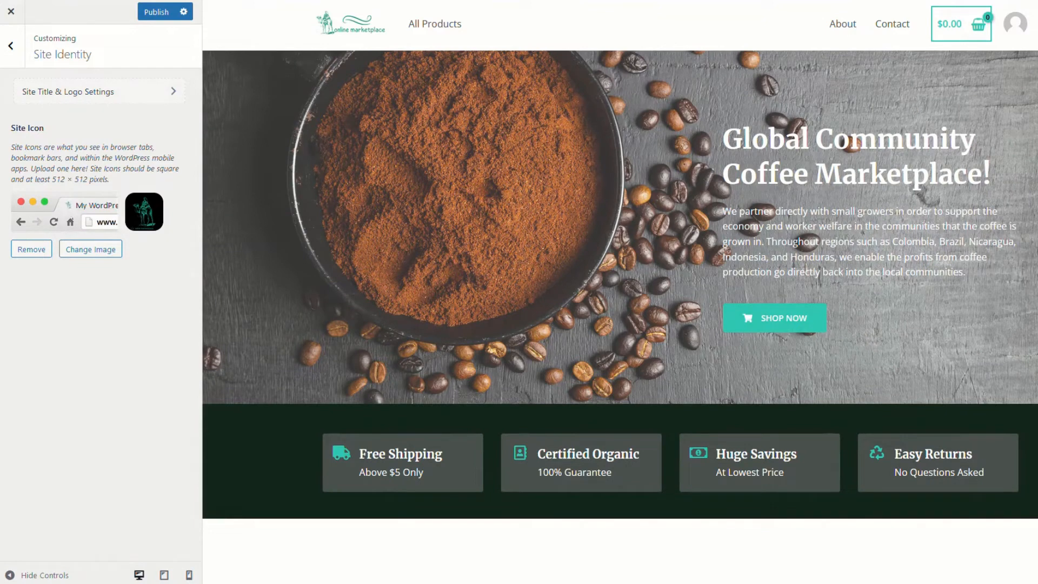
{"action": "left_click", "coordinate": [156, 12]}
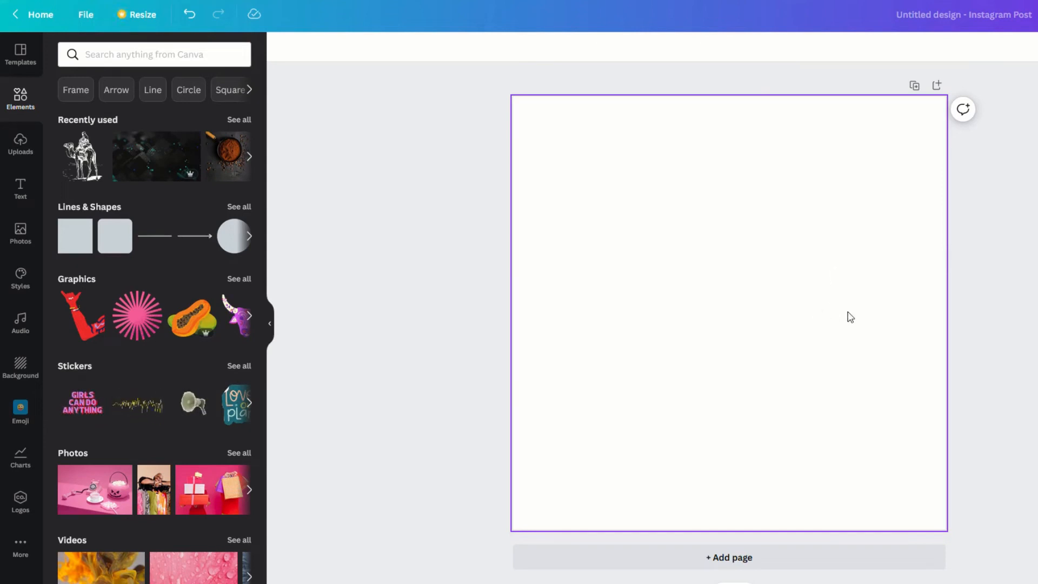
Add the camel from Recently used, enlarge it, and recolour it green from the Northern Lights palette
{"action": "left_click", "coordinate": [82, 156]}
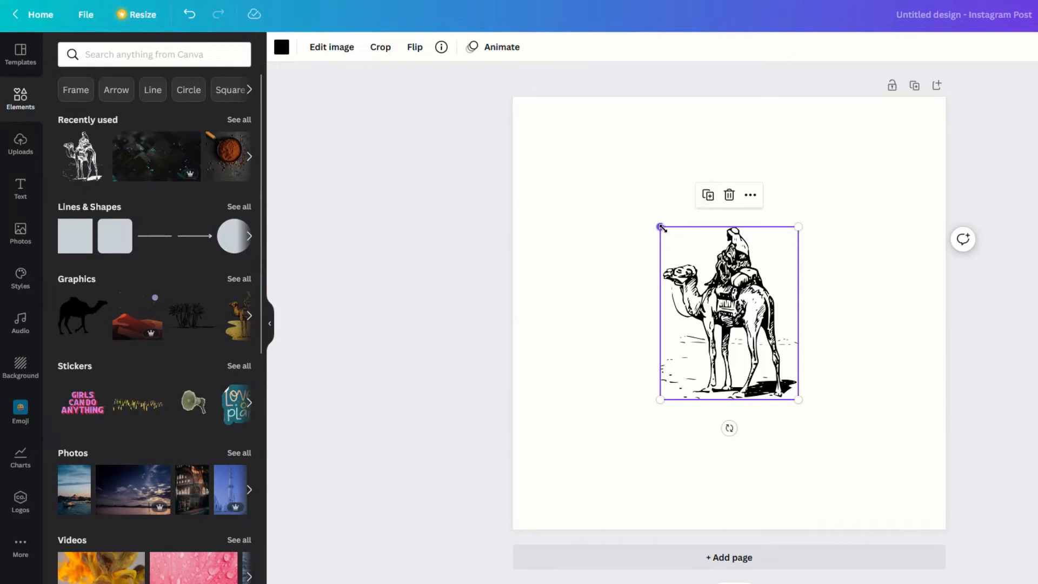
{"action": "left_click_drag", "start_coordinate": [660, 226], "coordinate": [607, 159]}
{"action": "left_click_drag", "start_coordinate": [798, 400], "coordinate": [854, 470]}
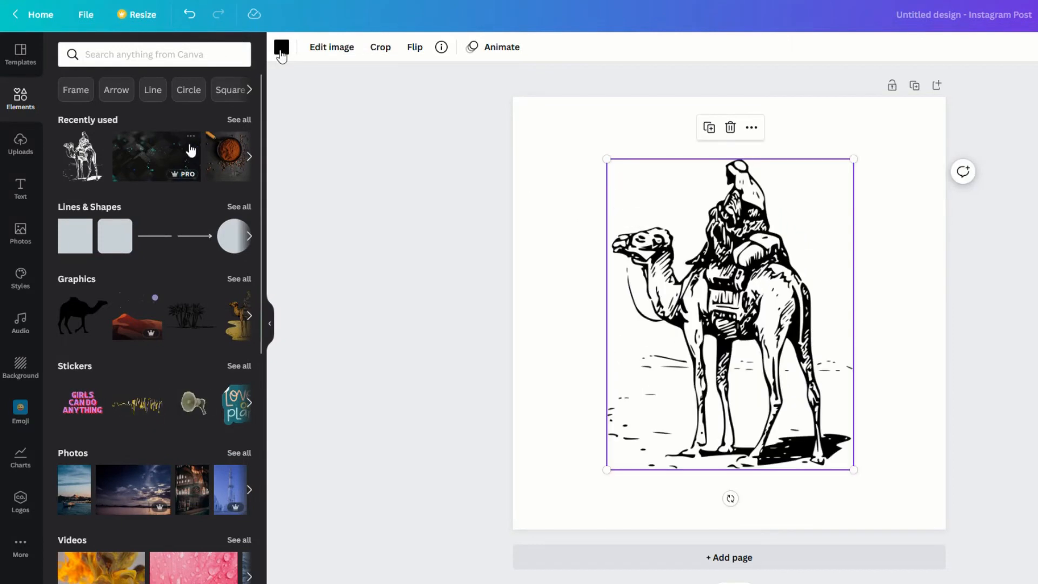
{"action": "left_click", "coordinate": [280, 52]}
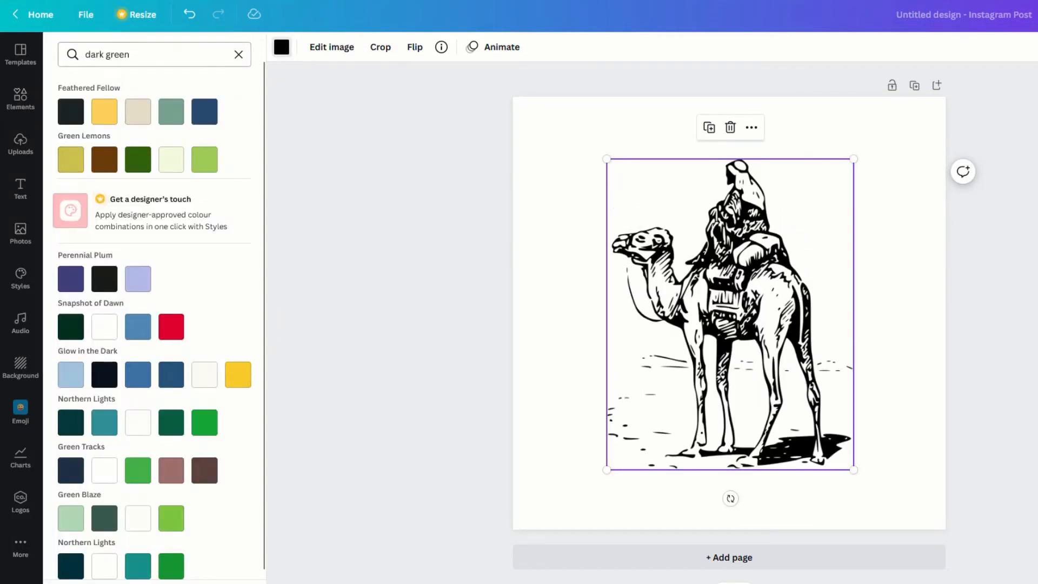
{"action": "left_click", "coordinate": [204, 421]}
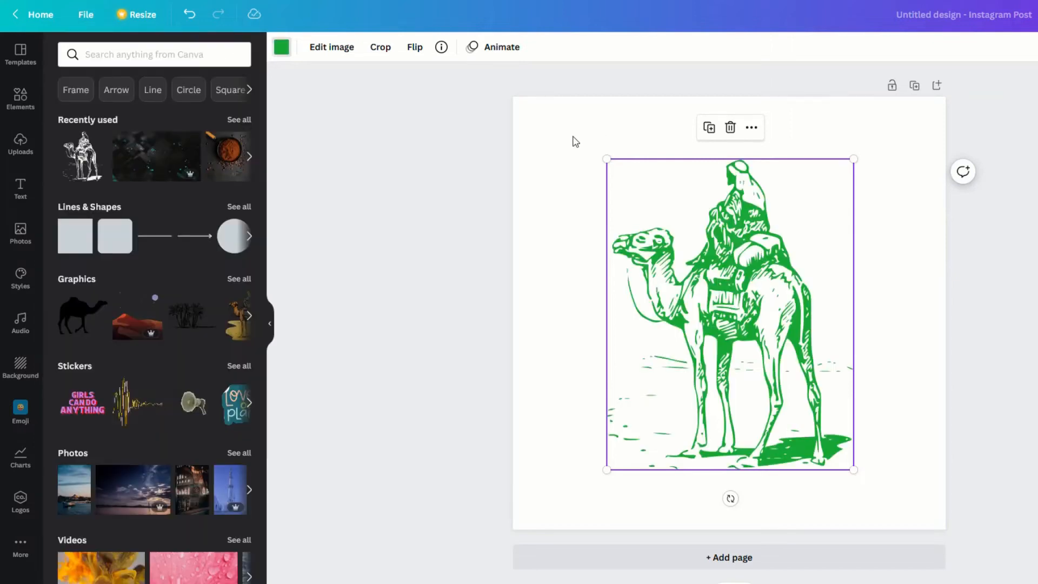
{"action": "left_click", "coordinate": [614, 123]}
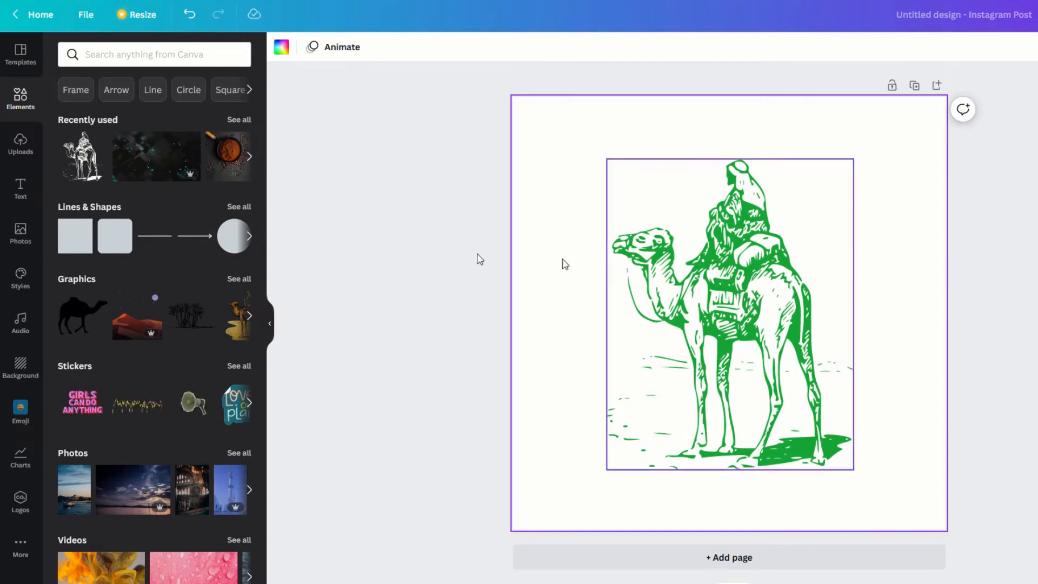
Add page 2 with the 'coffee' element search's takeaway-cup graphic, slightly resized
{"action": "left_click", "coordinate": [722, 559]}
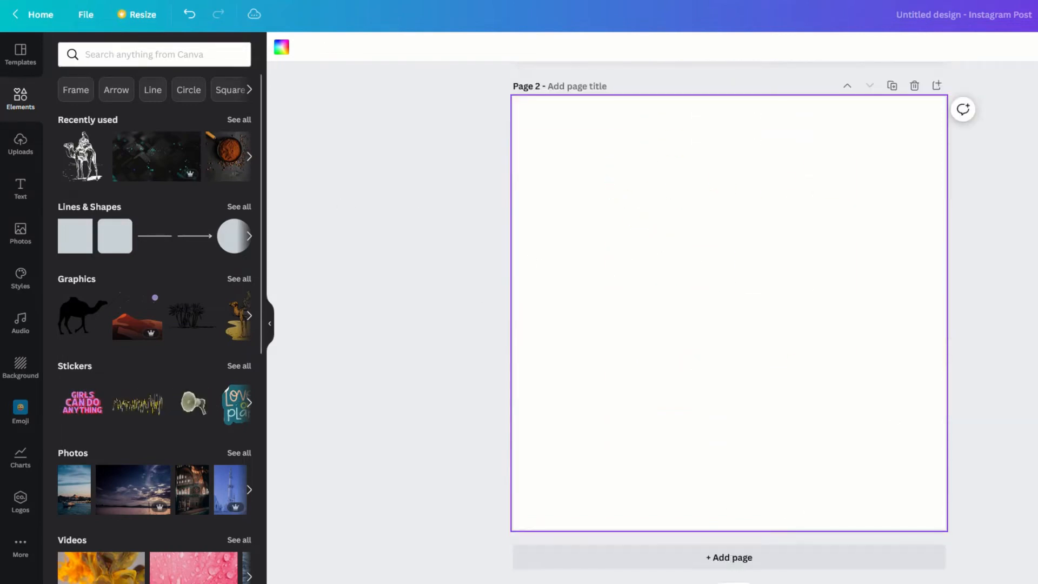
{"action": "left_click", "coordinate": [85, 54]}
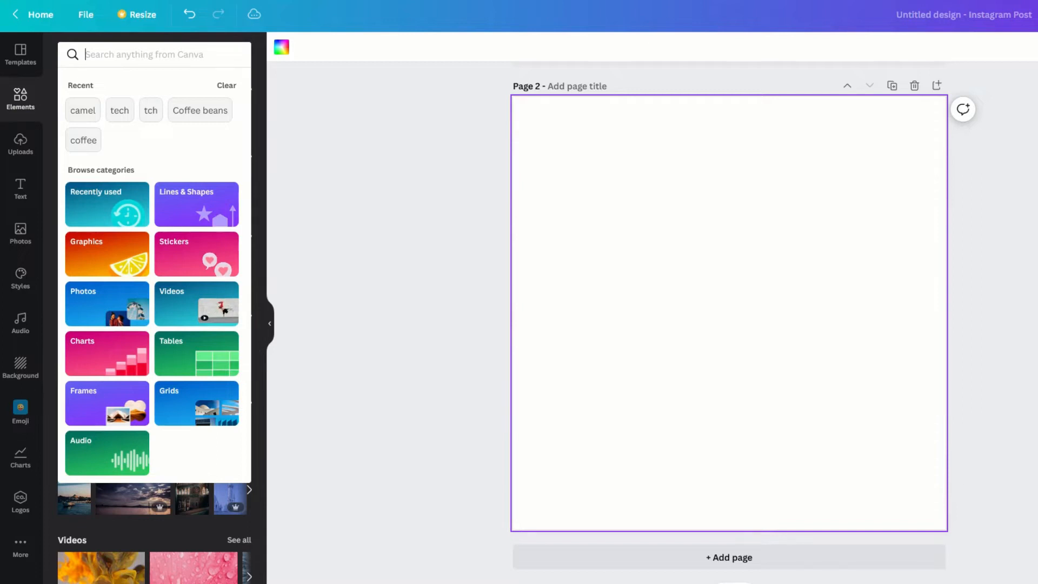
{"action": "type", "text": "coffee"}
{"action": "key", "text": "Return"}
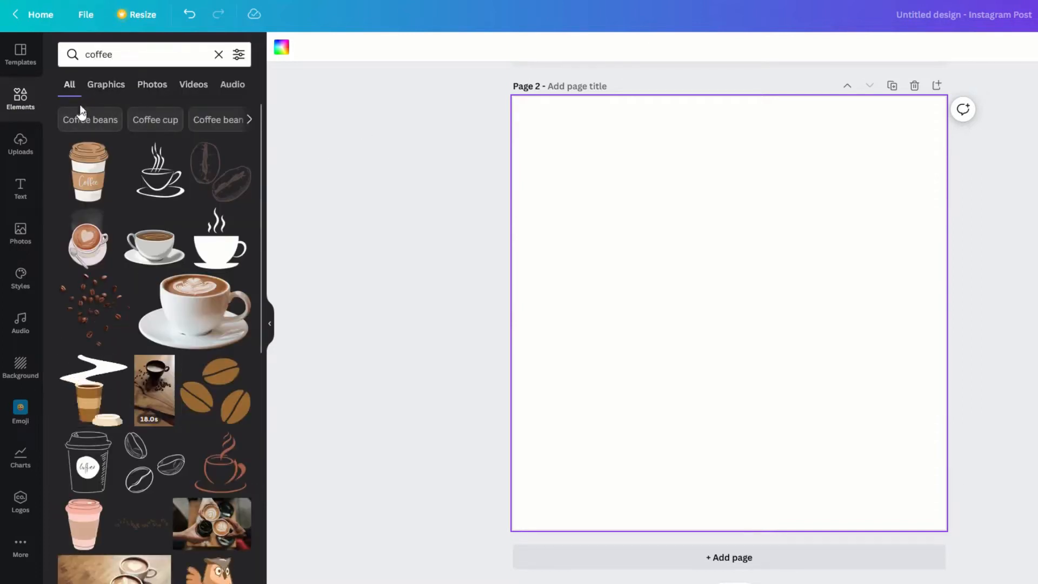
{"action": "left_click", "coordinate": [95, 172]}
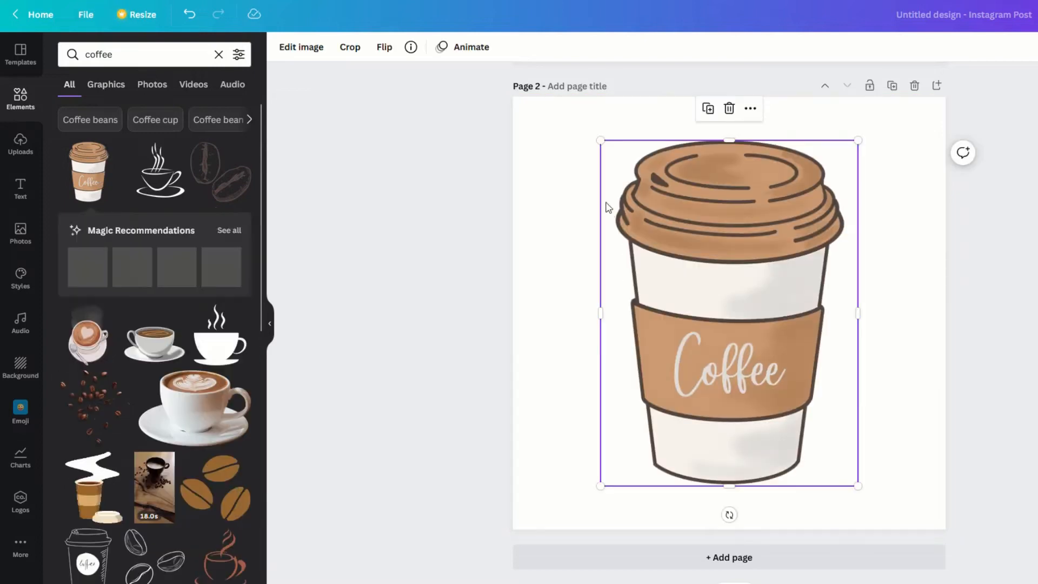
{"action": "left_click_drag", "start_coordinate": [600, 140], "coordinate": [614, 159]}
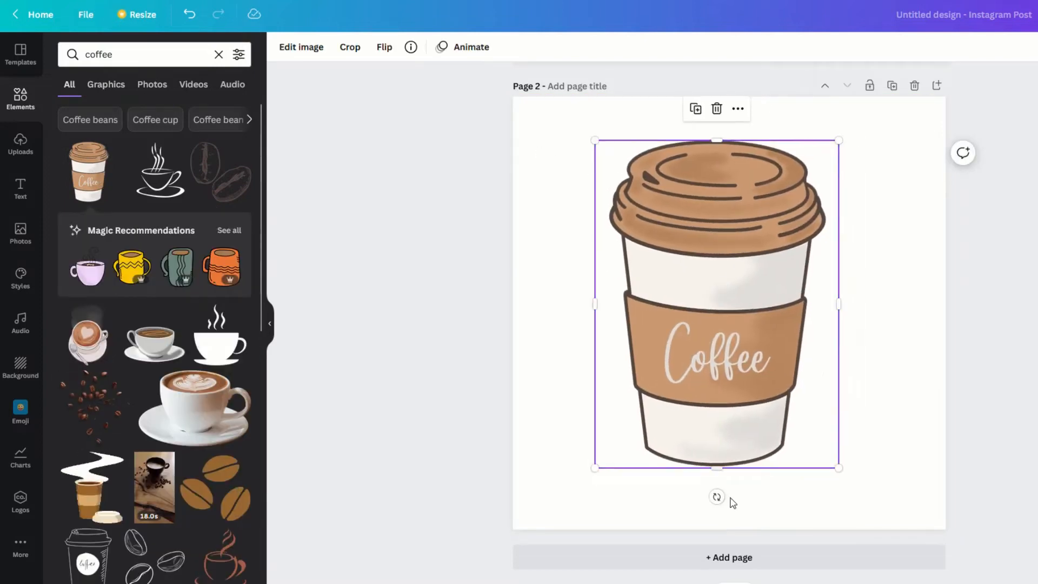
Add page 3 with a coffee-beans photo from Photos, stretched to cover the whole page
{"action": "left_click", "coordinate": [748, 561]}
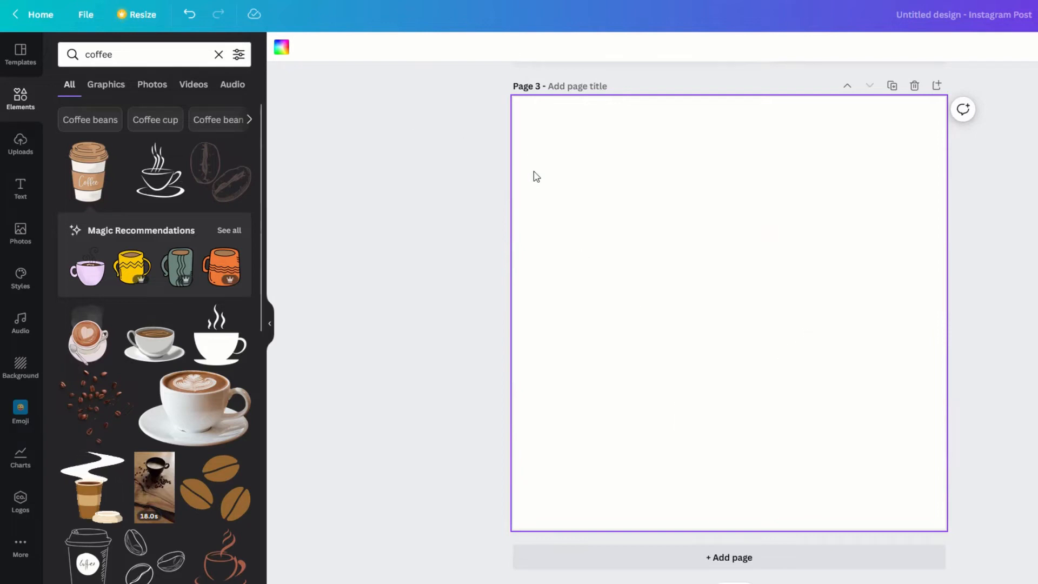
{"action": "left_click", "coordinate": [153, 88]}
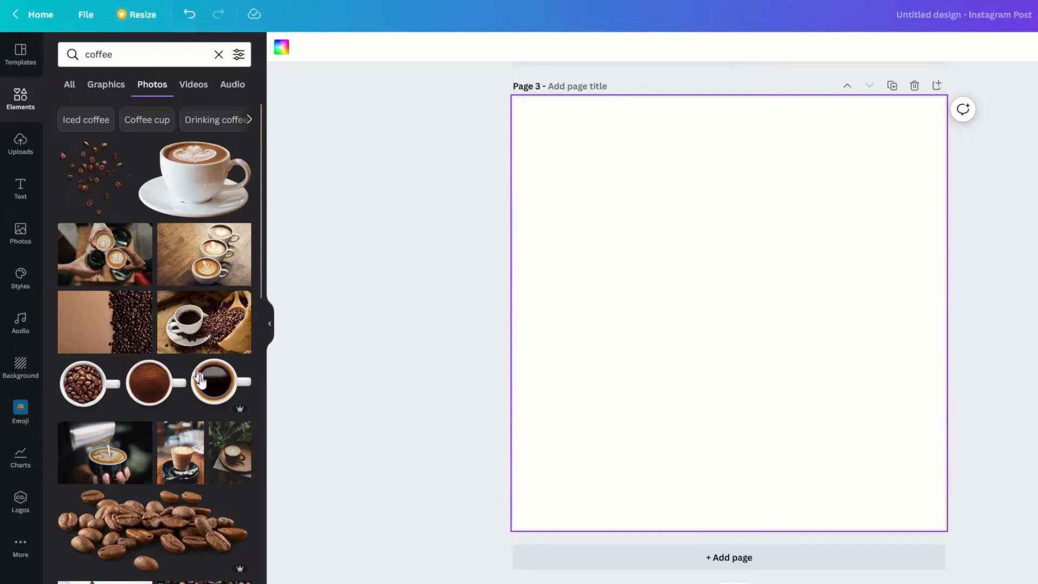
{"action": "scroll", "coordinate": [200, 387], "scroll_direction": "down", "scroll_amount": 6}
{"action": "scroll", "coordinate": [116, 354], "scroll_direction": "down", "scroll_amount": 3}
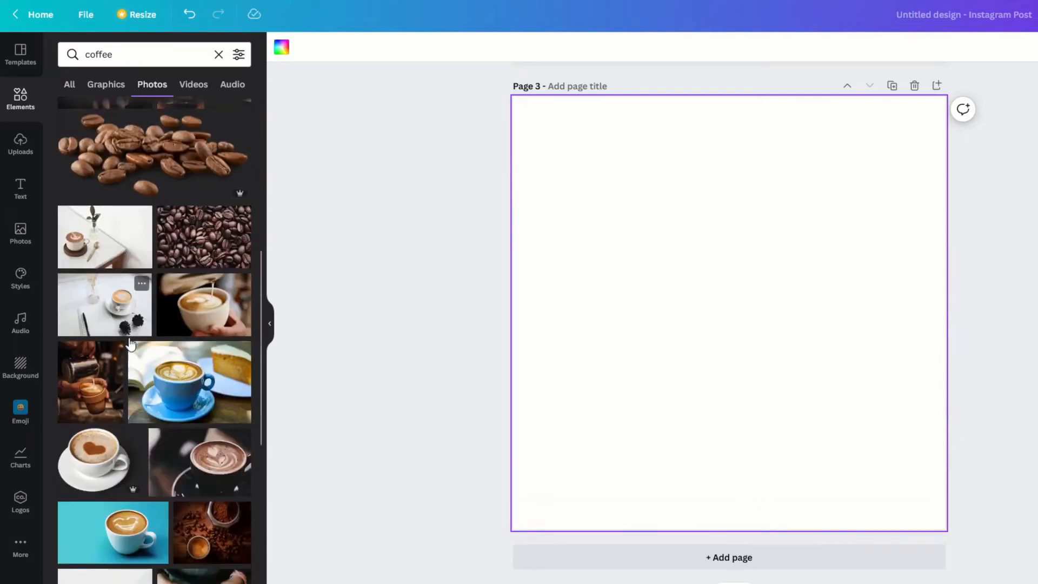
{"action": "left_click", "coordinate": [210, 459]}
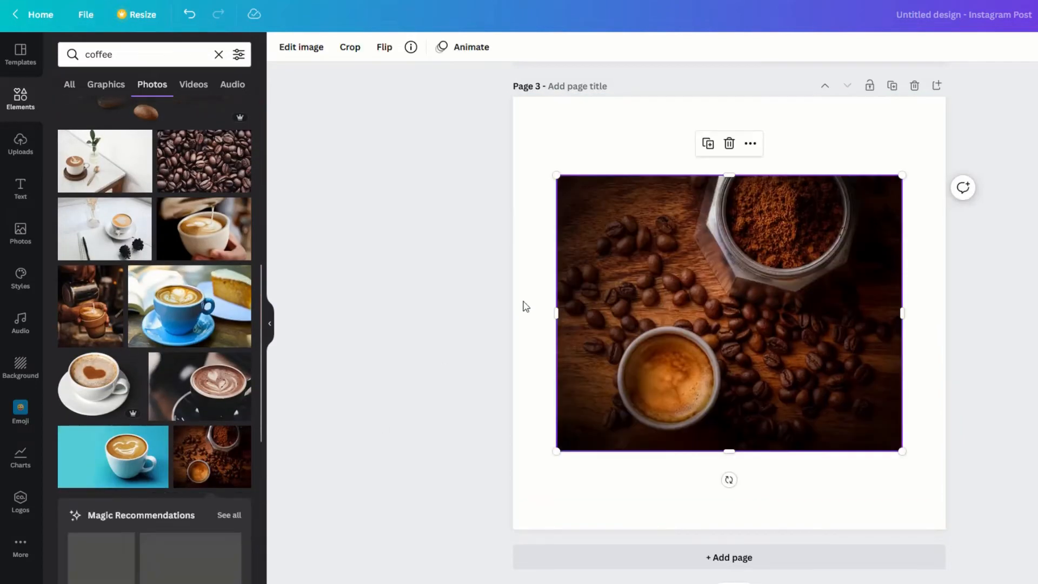
{"action": "left_click_drag", "start_coordinate": [556, 176], "coordinate": [463, 85]}
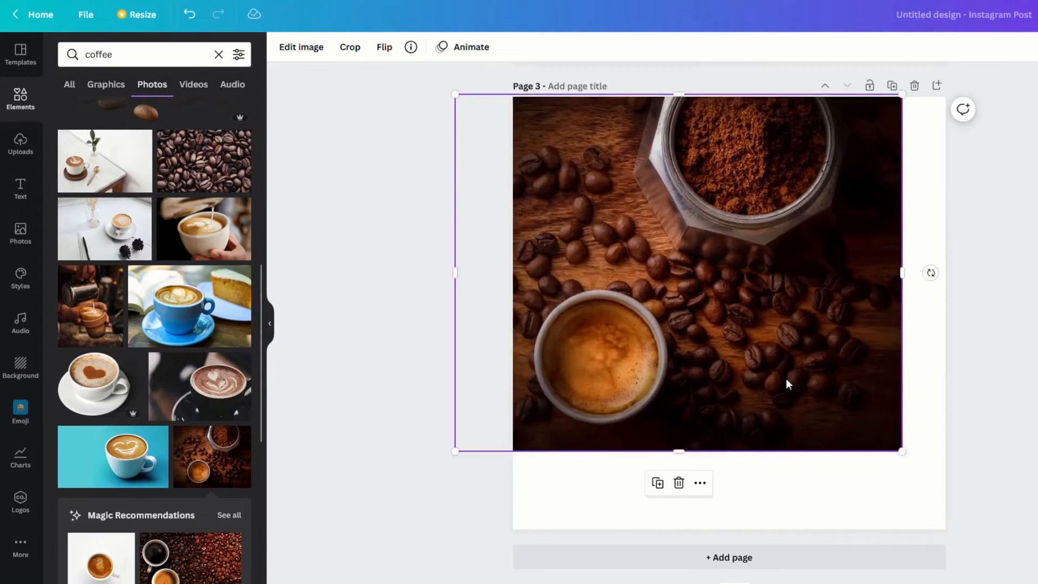
{"action": "left_click_drag", "start_coordinate": [901, 449], "coordinate": [987, 547]}
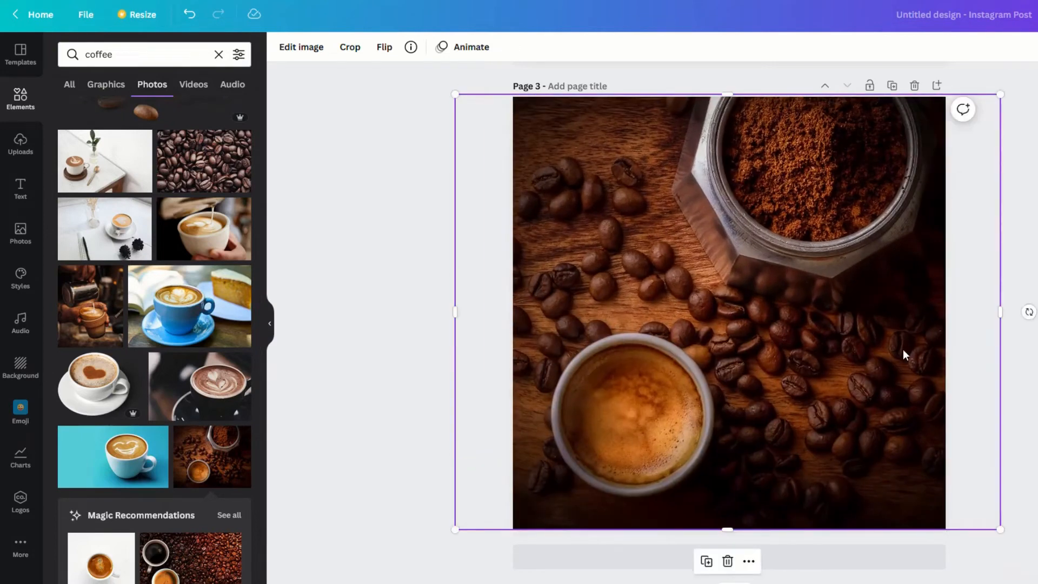
{"action": "scroll", "coordinate": [764, 301], "scroll_direction": "up", "scroll_amount": 5}
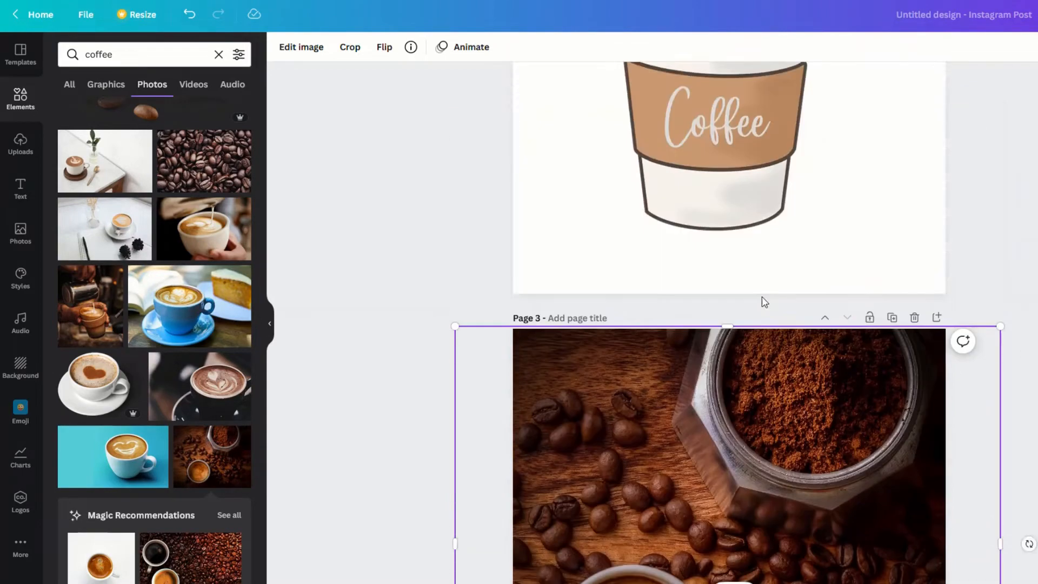
{"action": "scroll", "coordinate": [764, 301], "scroll_direction": "up", "scroll_amount": 5}
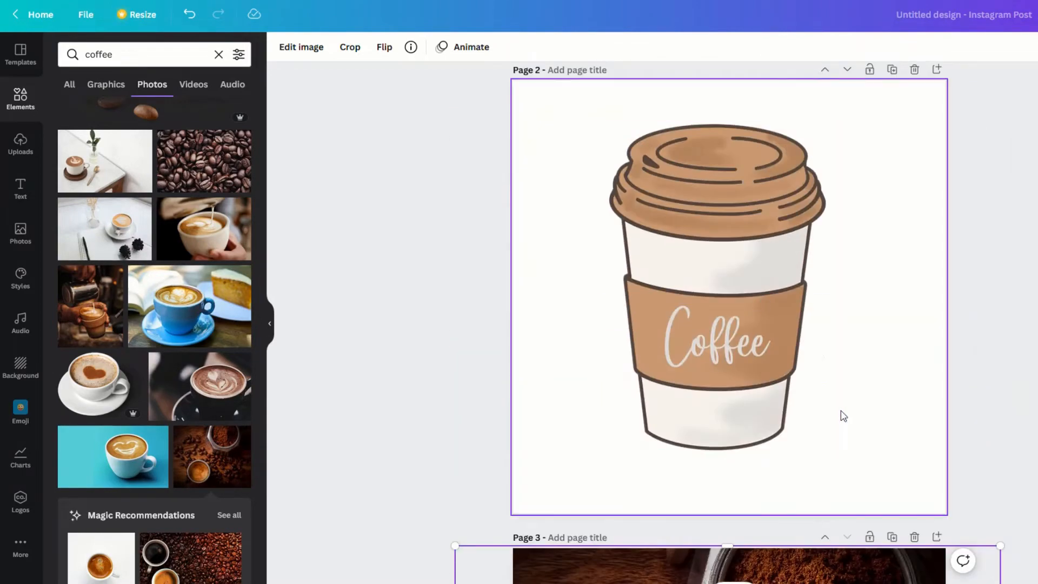
{"action": "scroll", "coordinate": [843, 416], "scroll_direction": "up", "scroll_amount": 3}
{"action": "scroll", "coordinate": [892, 302], "scroll_direction": "up", "scroll_amount": 5}
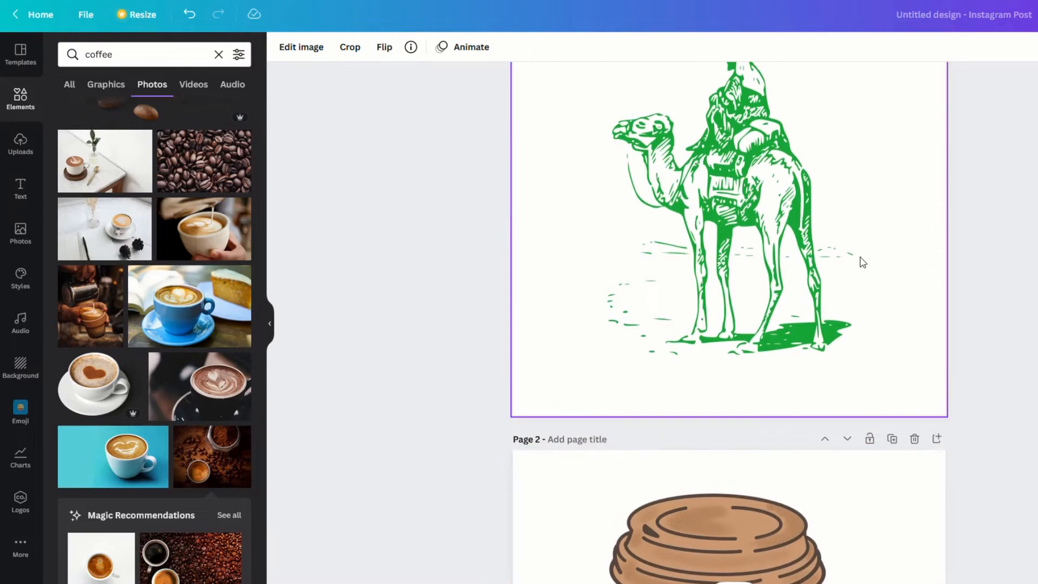
{"action": "scroll", "coordinate": [862, 262], "scroll_direction": "up", "scroll_amount": 3}
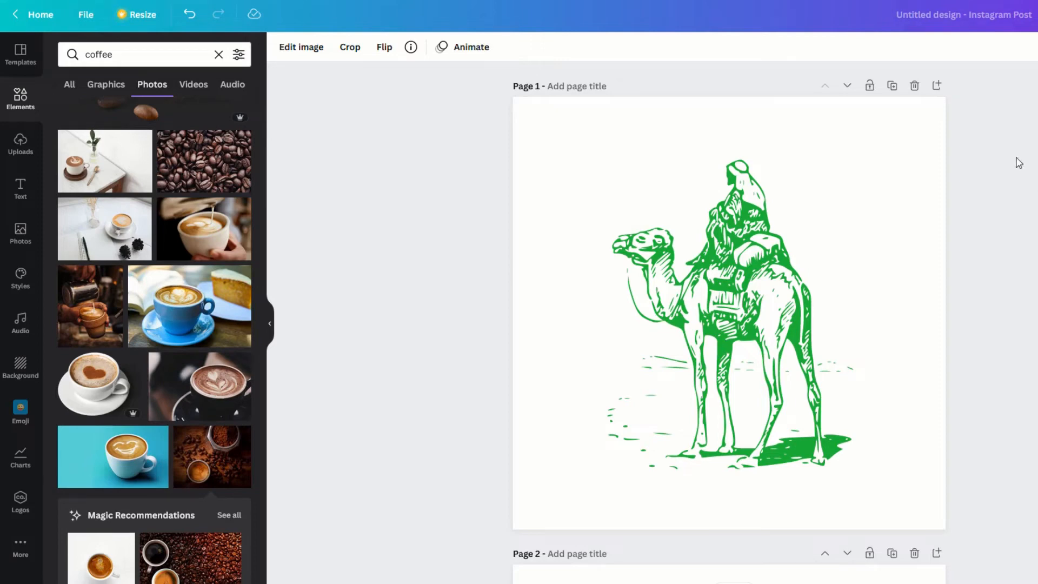
Download all three pages as transparent-background PNGs sized 540 × 540 px
{"action": "left_click", "coordinate": [1037, 14]}
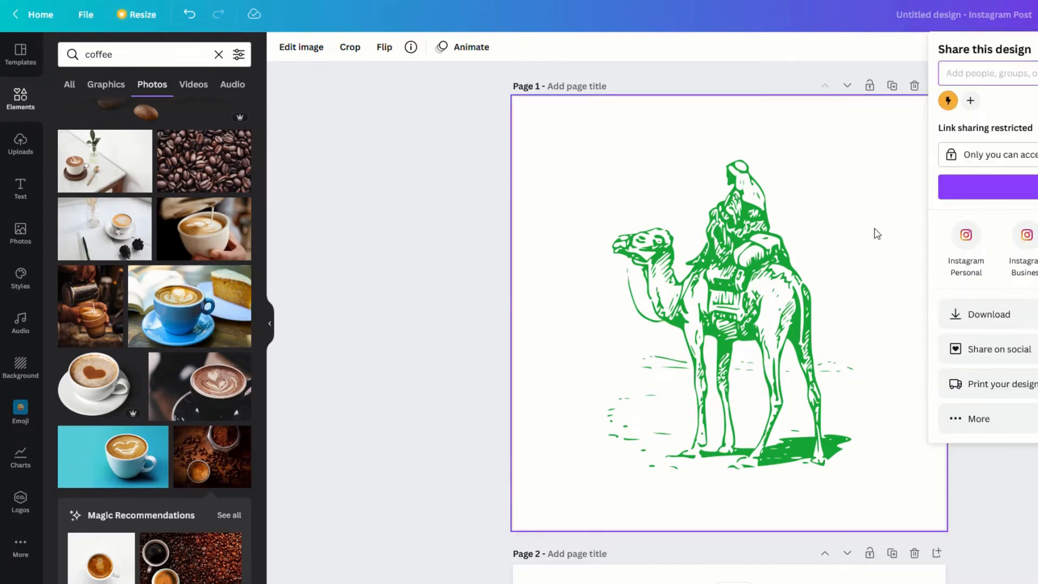
{"action": "left_click", "coordinate": [989, 314]}
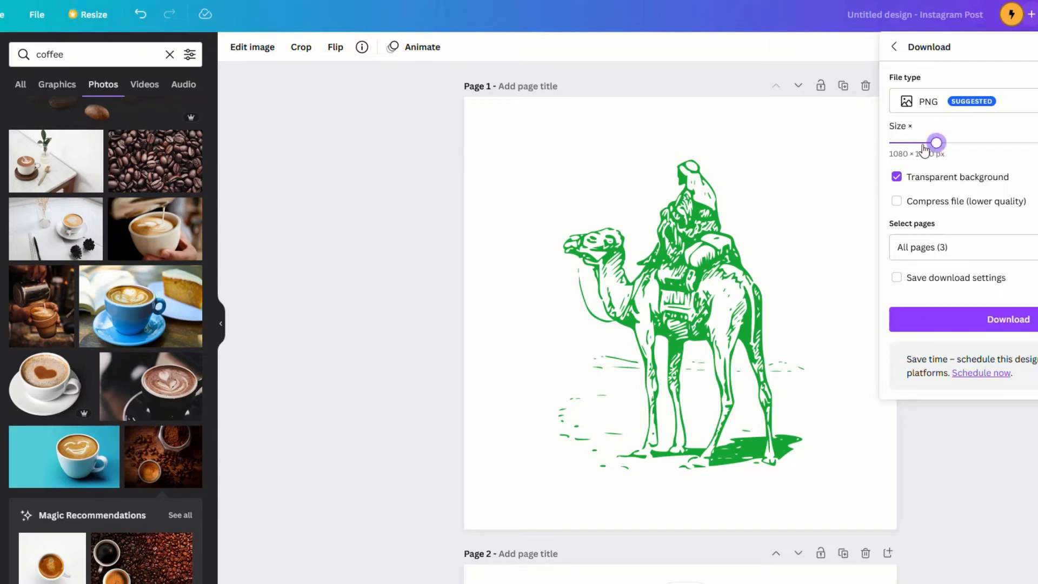
{"action": "left_click_drag", "start_coordinate": [936, 143], "coordinate": [889, 143]}
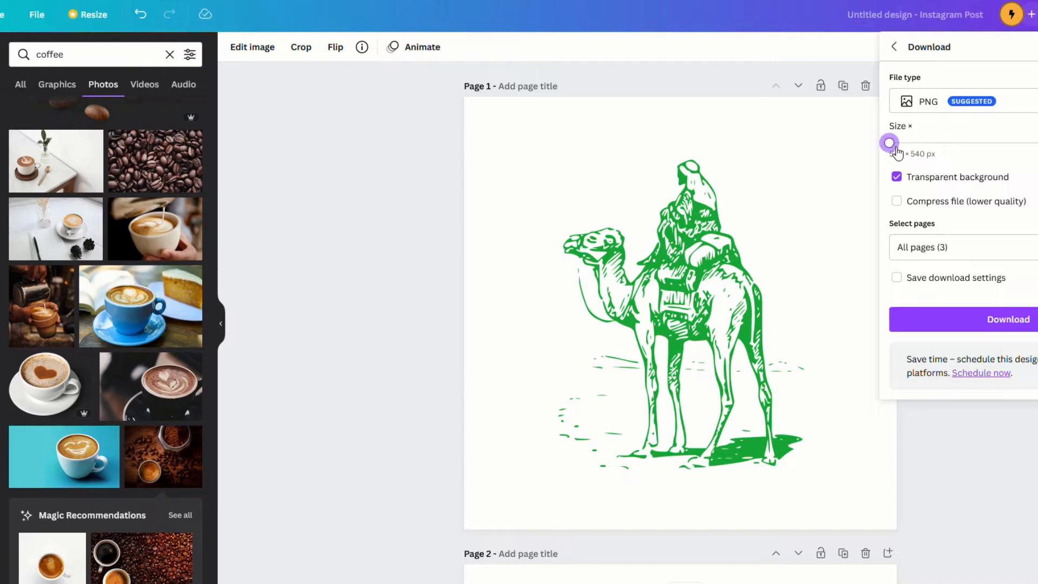
{"action": "left_click", "coordinate": [999, 315]}
{"action": "left_click", "coordinate": [488, 122]}
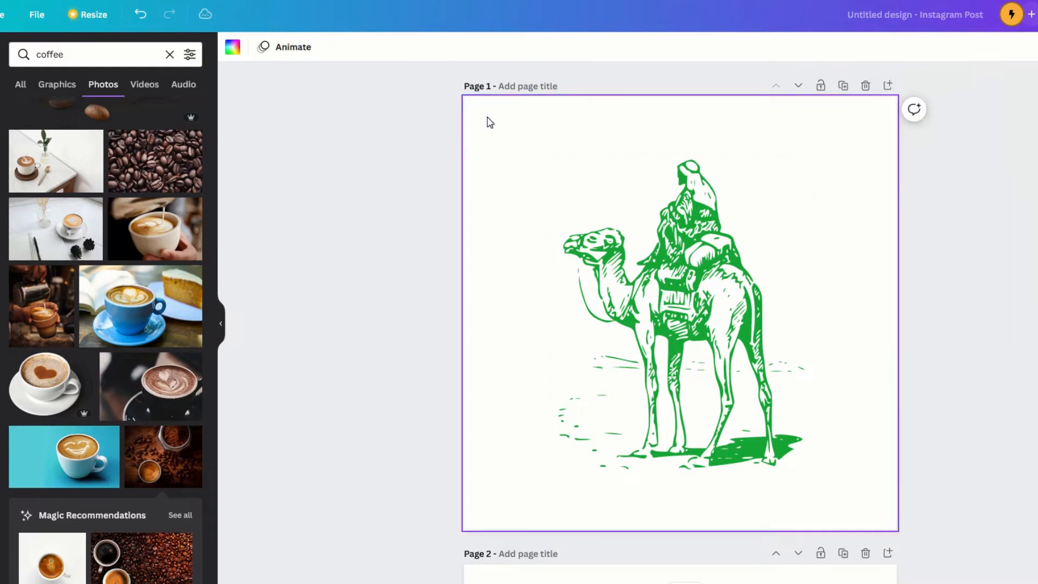
Add page 4 with the smiley latte photo stretched to fill the page
{"action": "left_click", "coordinate": [704, 338]}
{"action": "scroll", "coordinate": [704, 339], "scroll_direction": "down", "scroll_amount": 1}
{"action": "scroll", "coordinate": [702, 334], "scroll_direction": "down", "scroll_amount": 15}
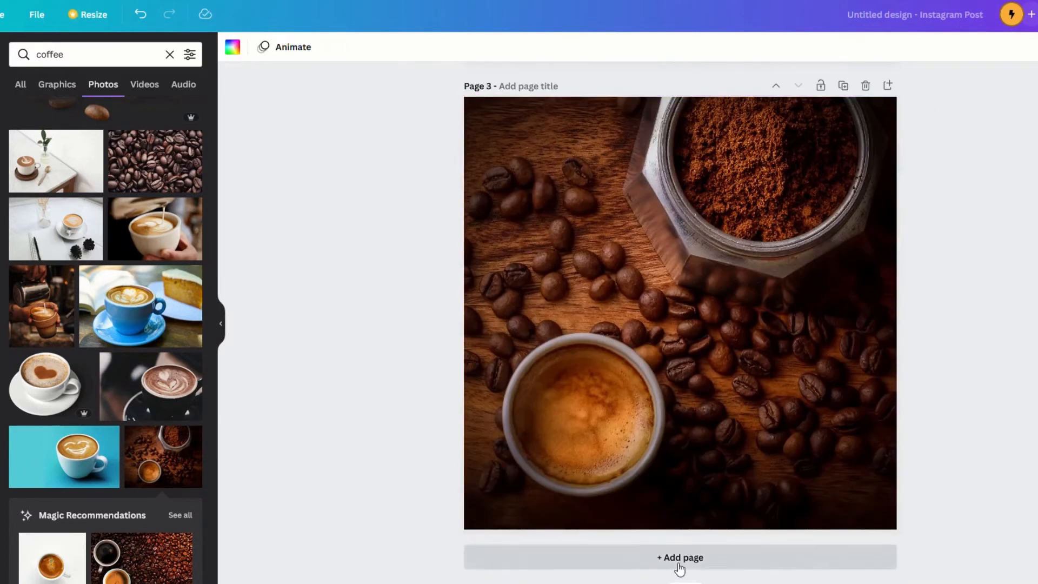
{"action": "left_click", "coordinate": [674, 558]}
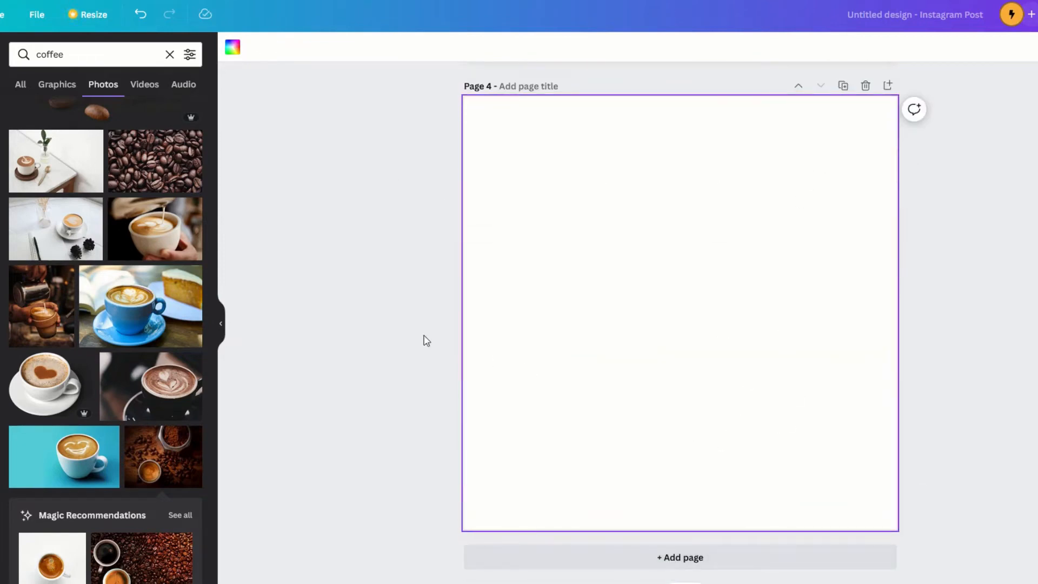
{"action": "left_click", "coordinate": [61, 453]}
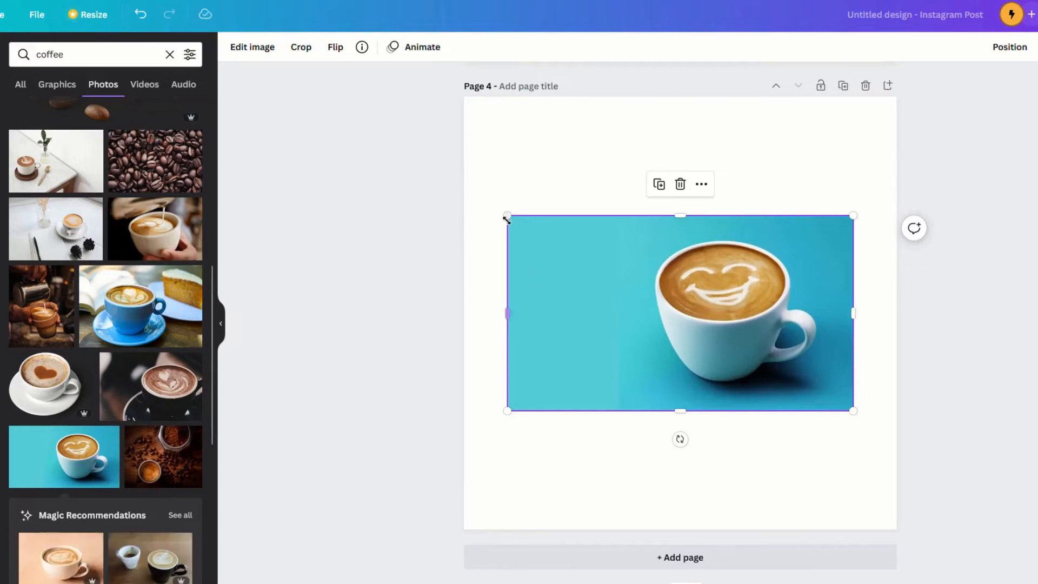
{"action": "left_click_drag", "start_coordinate": [853, 411], "coordinate": [860, 421]}
{"action": "left_click_drag", "start_coordinate": [648, 270], "coordinate": [673, 360]}
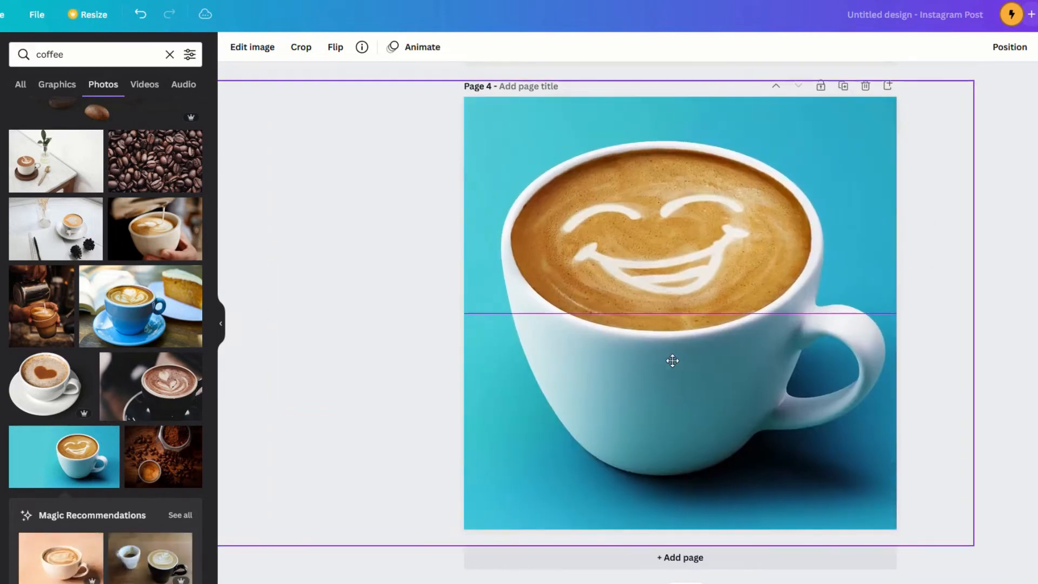
Remove the latte photo's blue background with Background Remover and nudge the cup right
{"action": "left_click", "coordinate": [250, 48]}
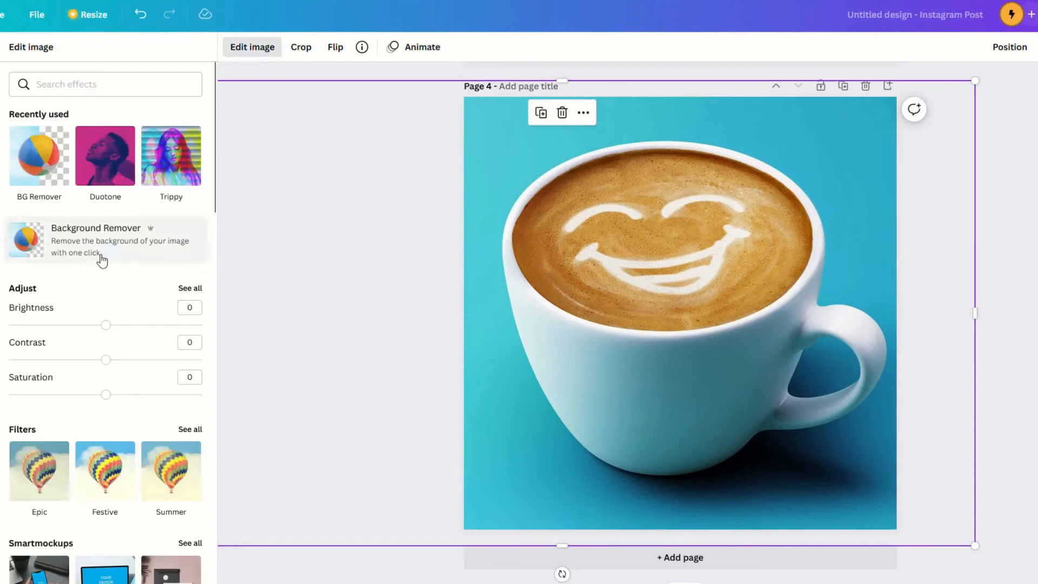
{"action": "left_click", "coordinate": [62, 238]}
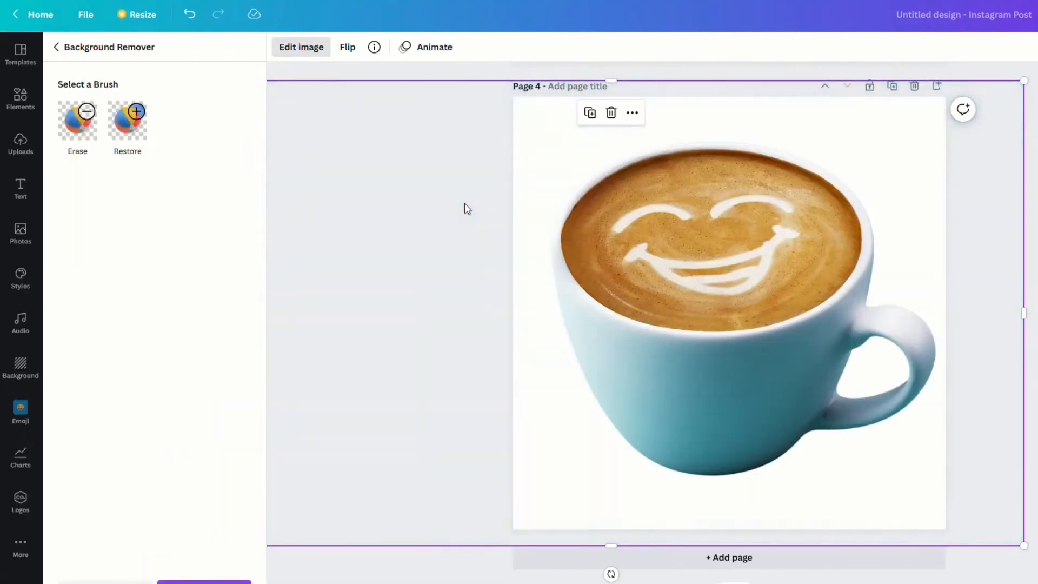
{"action": "left_click_drag", "start_coordinate": [733, 287], "coordinate": [738, 283]}
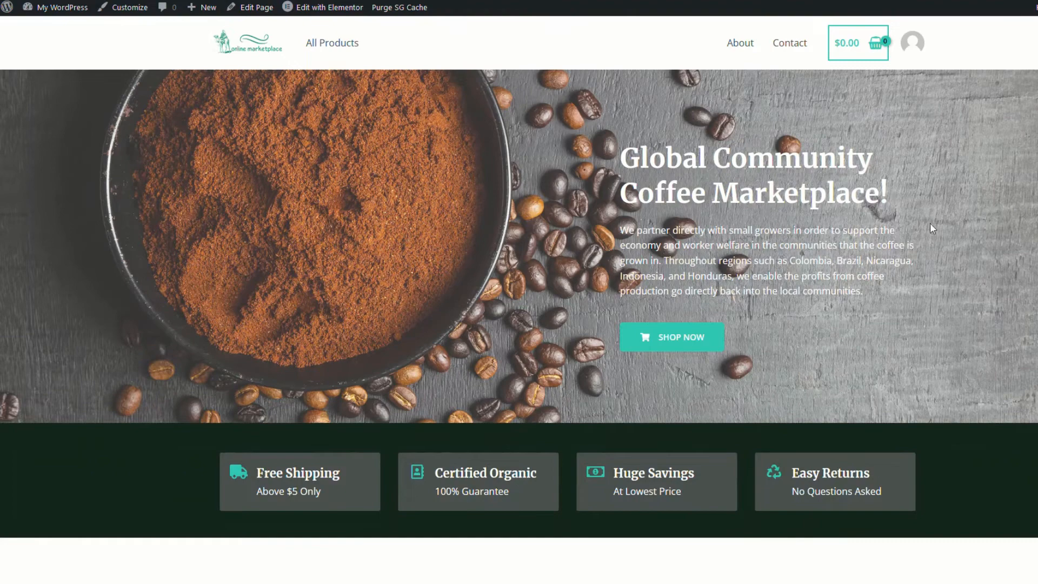
{"action": "scroll", "coordinate": [518, 307], "scroll_direction": "down", "scroll_amount": 15}
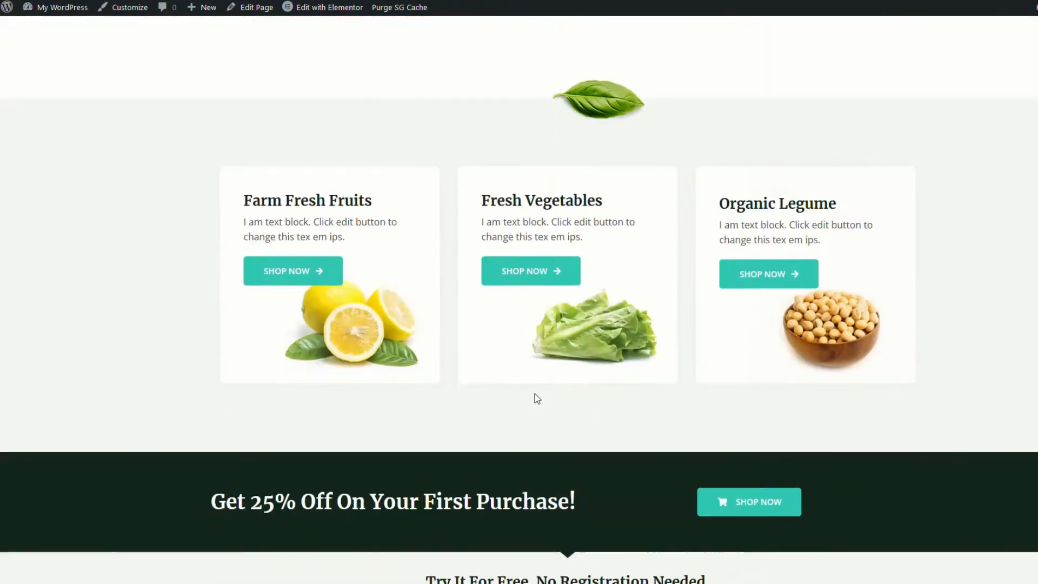
{"action": "scroll", "coordinate": [541, 421], "scroll_direction": "down", "scroll_amount": 10}
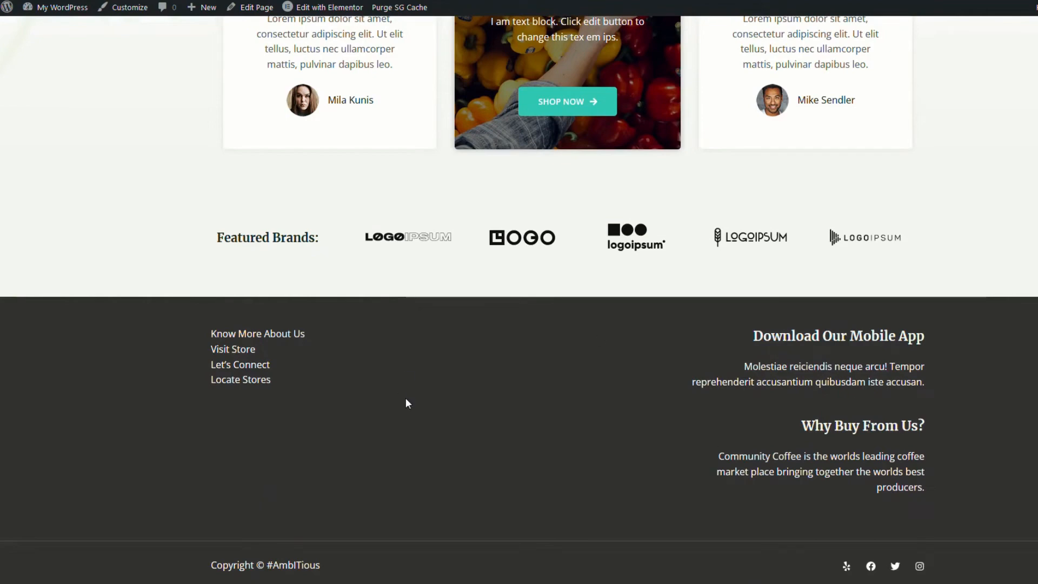
{"action": "scroll", "coordinate": [406, 400], "scroll_direction": "up", "scroll_amount": 20}
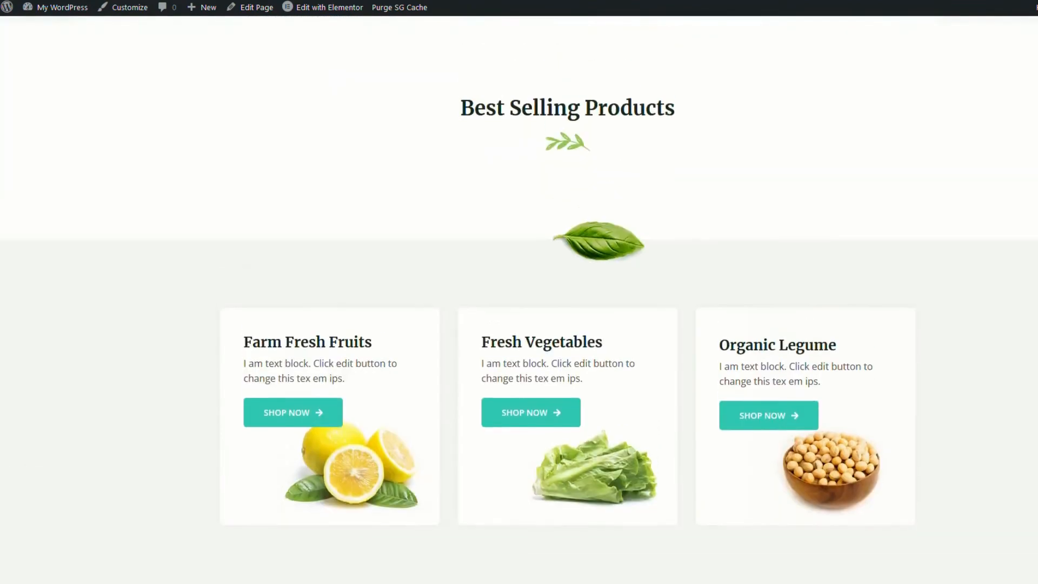
{"action": "scroll", "coordinate": [466, 433], "scroll_direction": "up", "scroll_amount": 5}
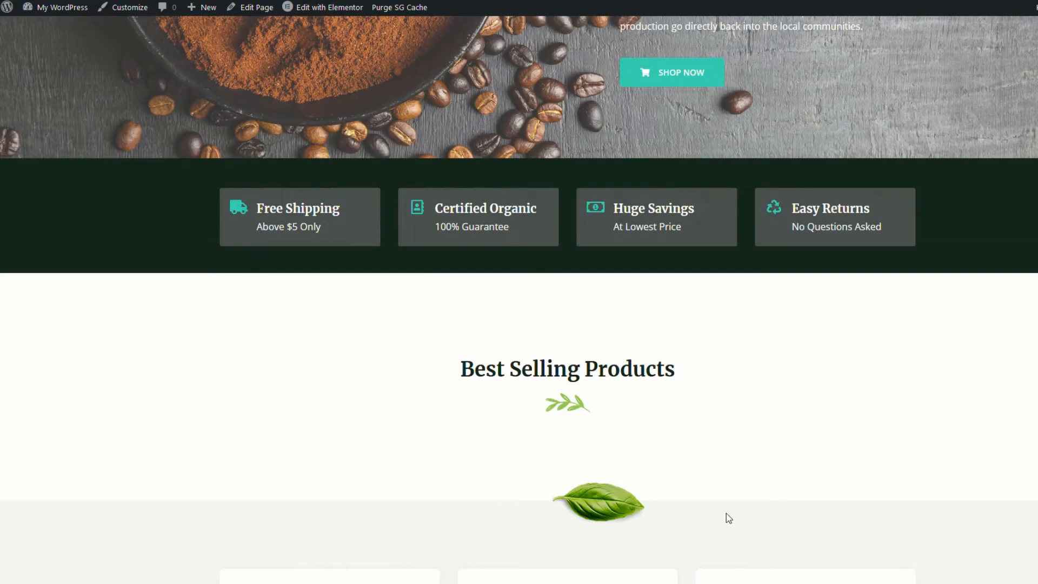
{"action": "scroll", "coordinate": [486, 466], "scroll_direction": "down", "scroll_amount": 3}
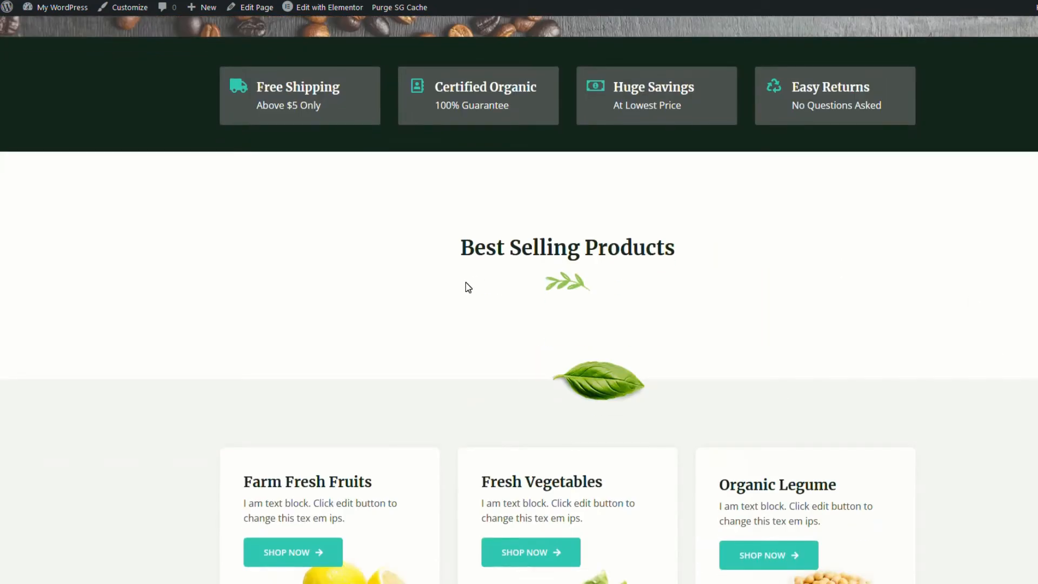
{"action": "scroll", "coordinate": [454, 302], "scroll_direction": "up", "scroll_amount": 9}
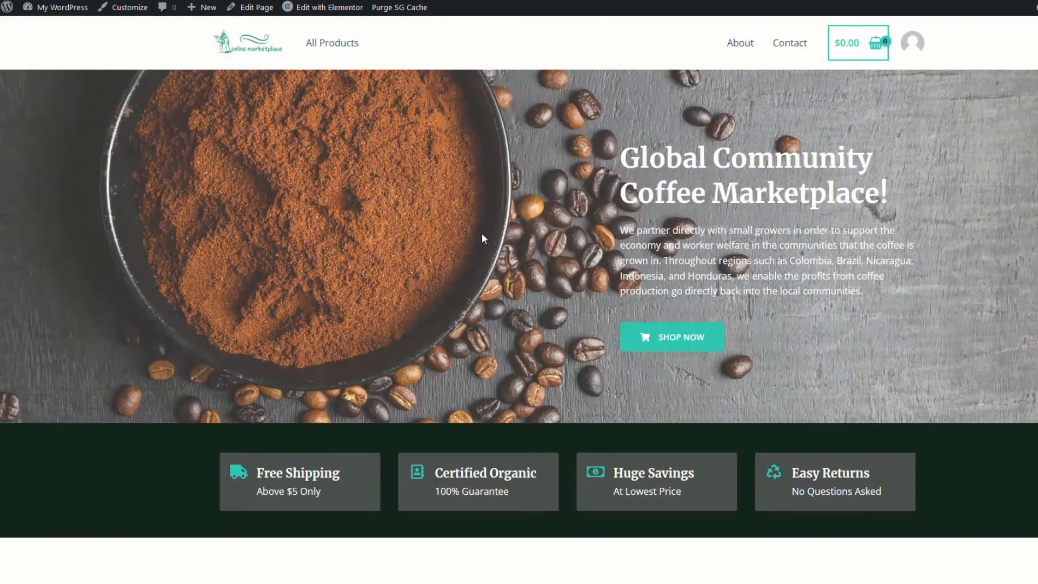
Open All Products from the header and browse the 12-product Shop grid
{"action": "left_click", "coordinate": [343, 47]}
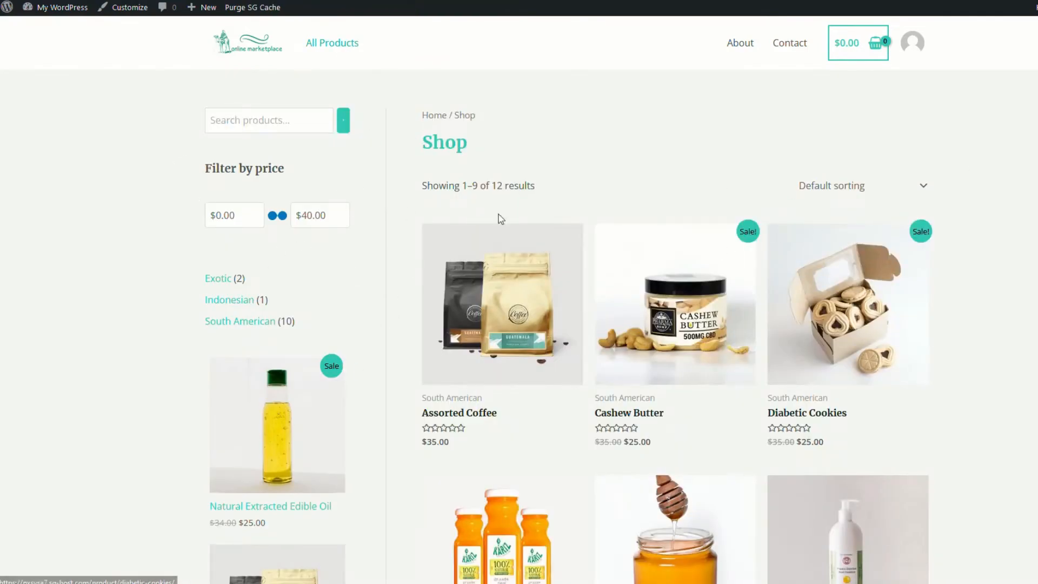
{"action": "scroll", "coordinate": [688, 426], "scroll_direction": "down", "scroll_amount": 3}
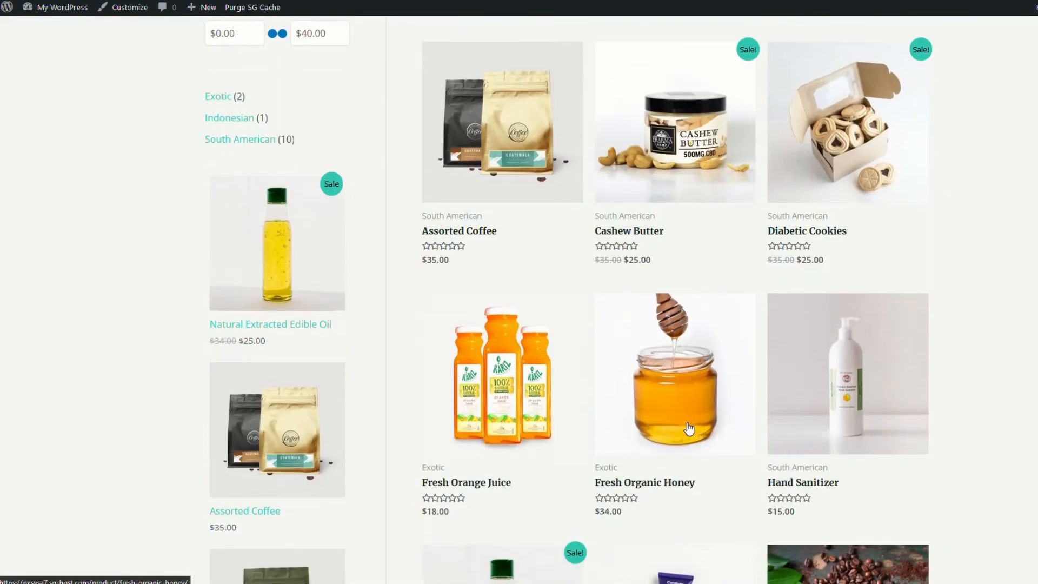
{"action": "scroll", "coordinate": [689, 428], "scroll_direction": "up", "scroll_amount": 3}
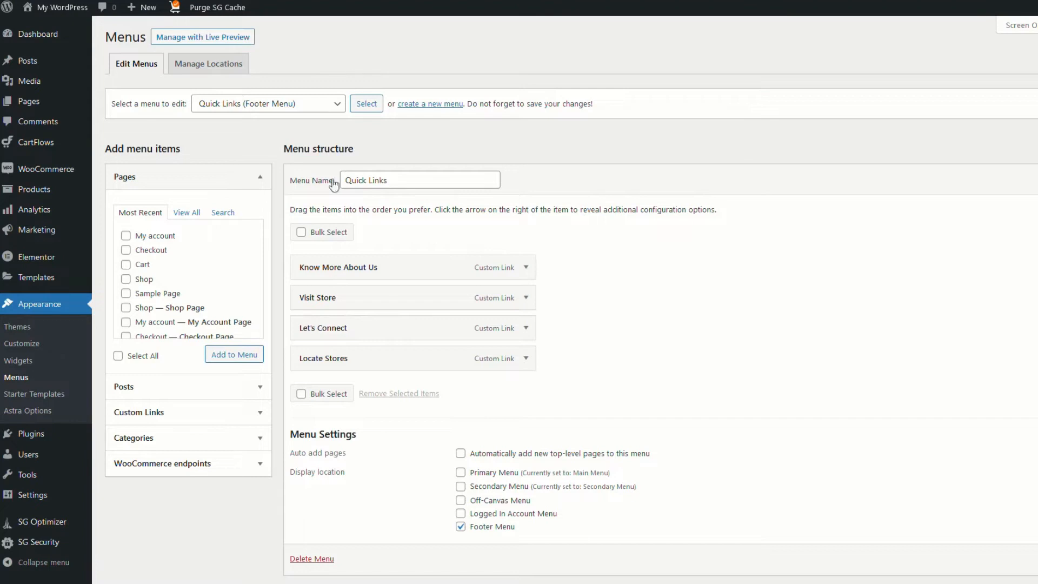
Edit Home with Elementor, set the feature bar section background to #48514C, and update
{"action": "left_click", "coordinate": [30, 102]}
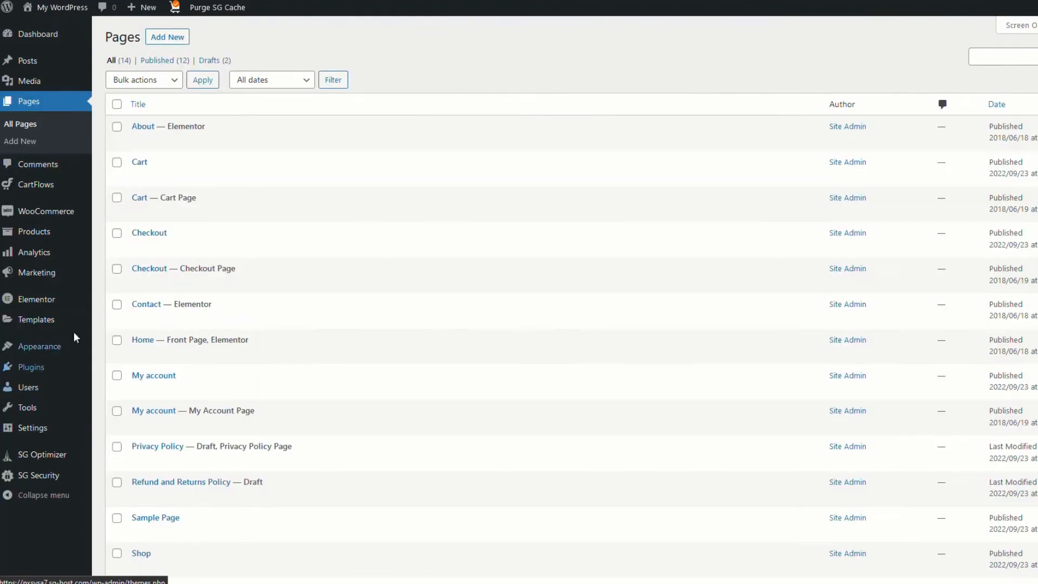
{"action": "left_click", "coordinate": [271, 356]}
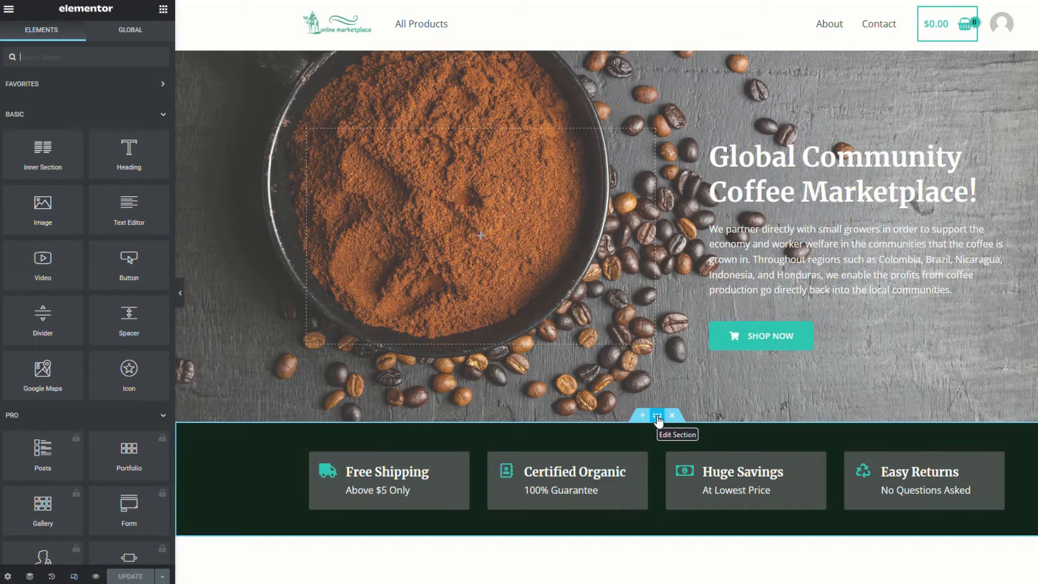
{"action": "left_click", "coordinate": [658, 416]}
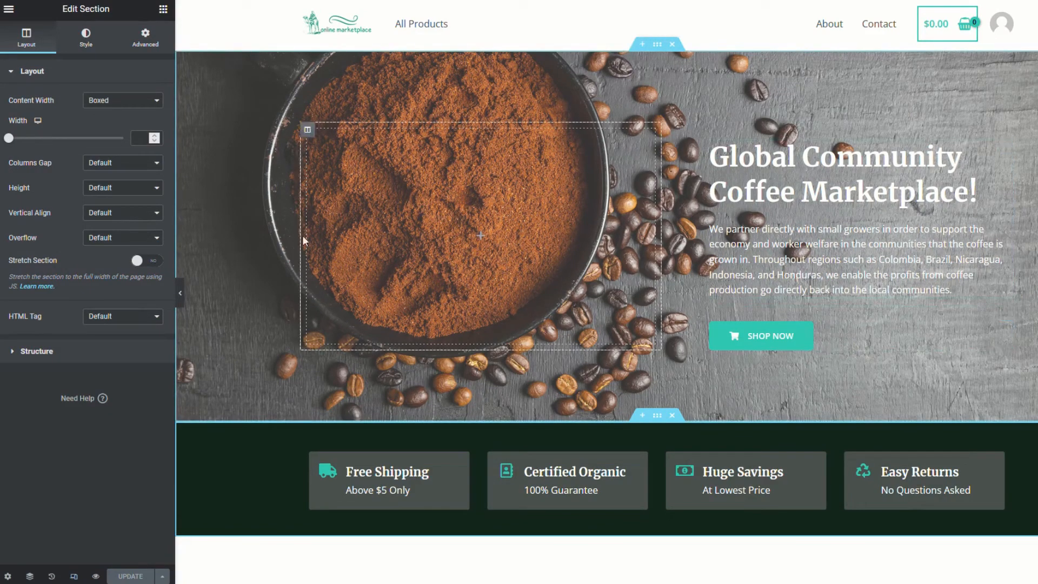
{"action": "left_click", "coordinate": [81, 39]}
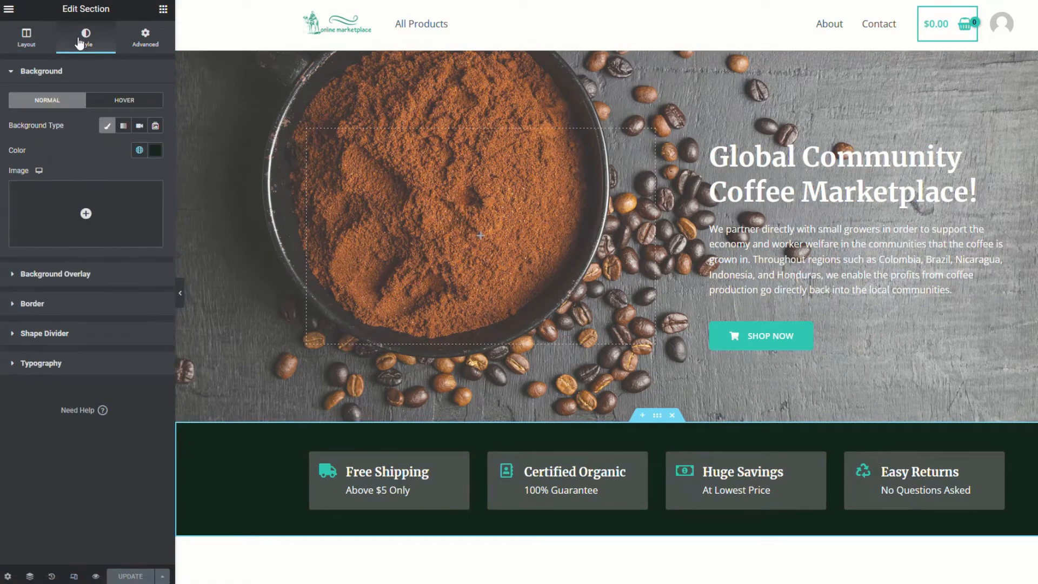
{"action": "left_click", "coordinate": [155, 154]}
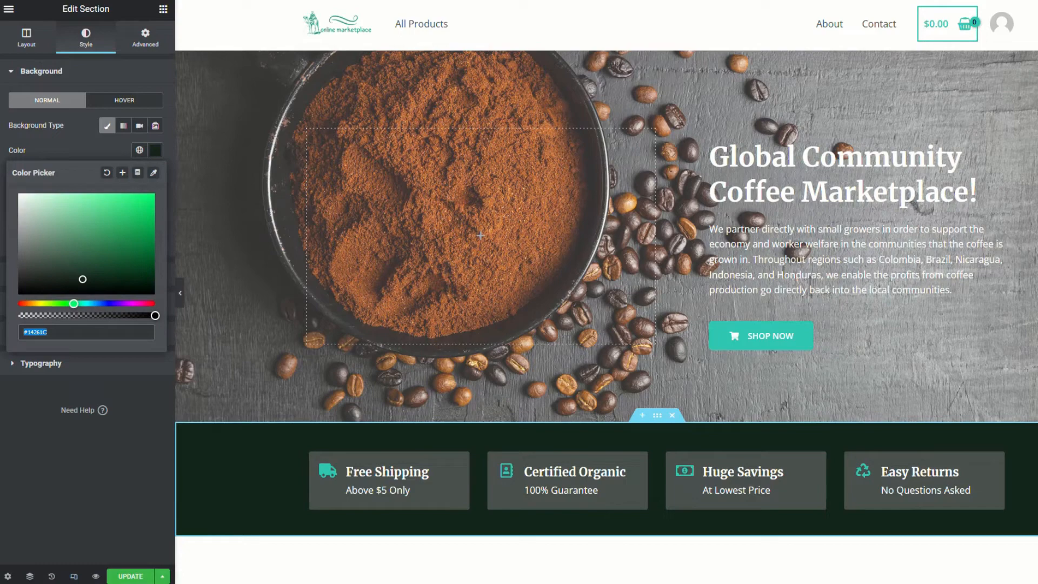
{"action": "left_click_drag", "start_coordinate": [82, 278], "coordinate": [33, 262]}
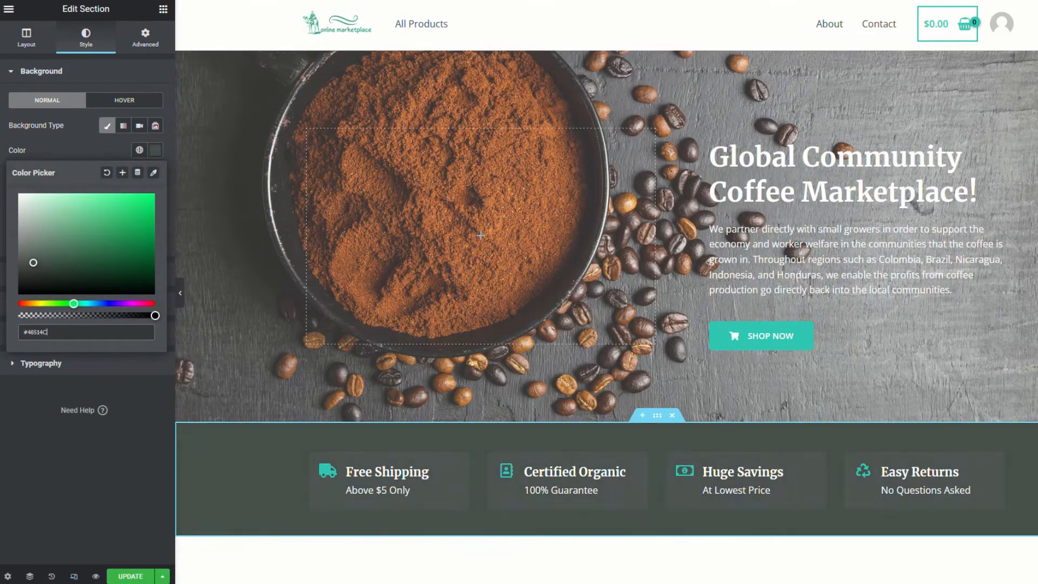
{"action": "left_click", "coordinate": [129, 576]}
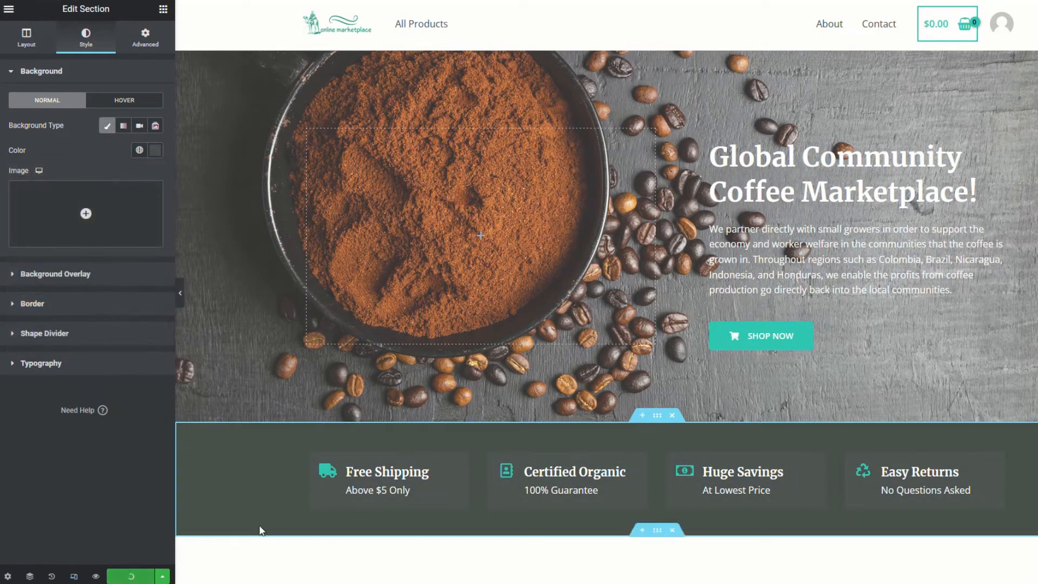
{"action": "scroll", "coordinate": [277, 466], "scroll_direction": "down", "scroll_amount": 5}
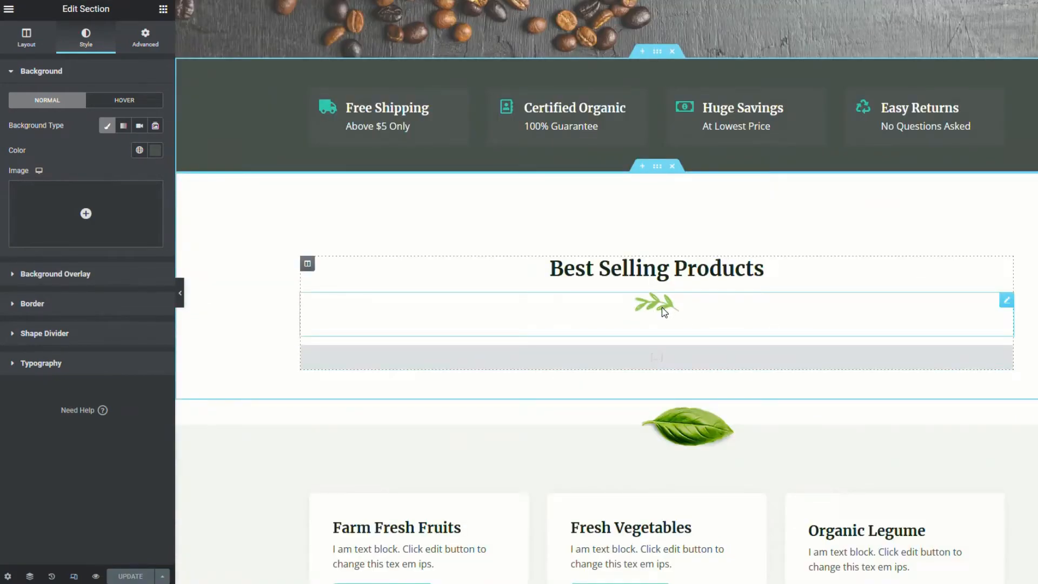
Swap the Best Selling Products leaf image for the camel illustration, sized Thumbnail 150 x 150
{"action": "left_click", "coordinate": [655, 302]}
{"action": "left_click", "coordinate": [79, 158]}
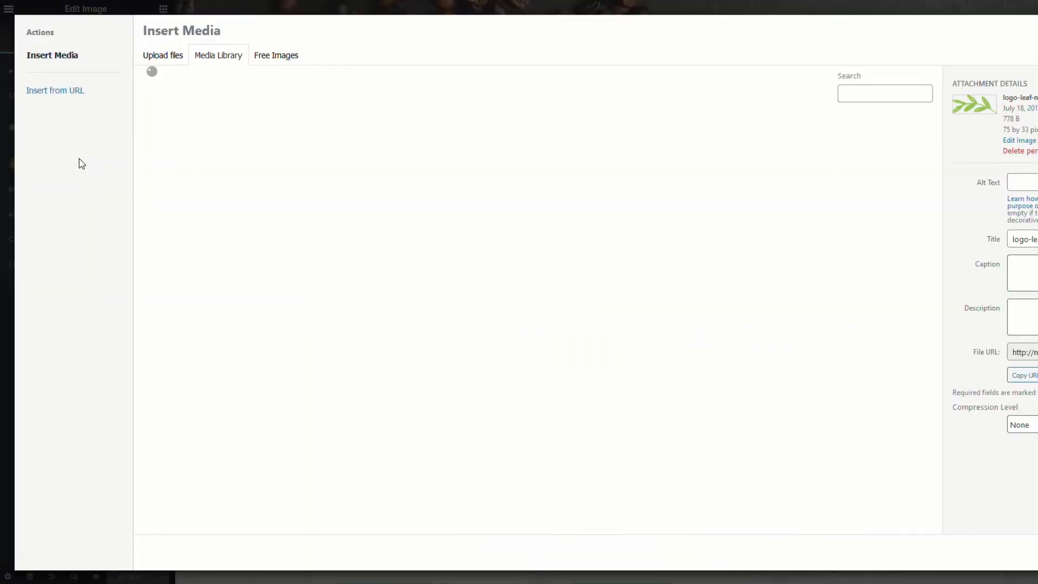
{"action": "left_click", "coordinate": [631, 192]}
{"action": "left_click", "coordinate": [1022, 552]}
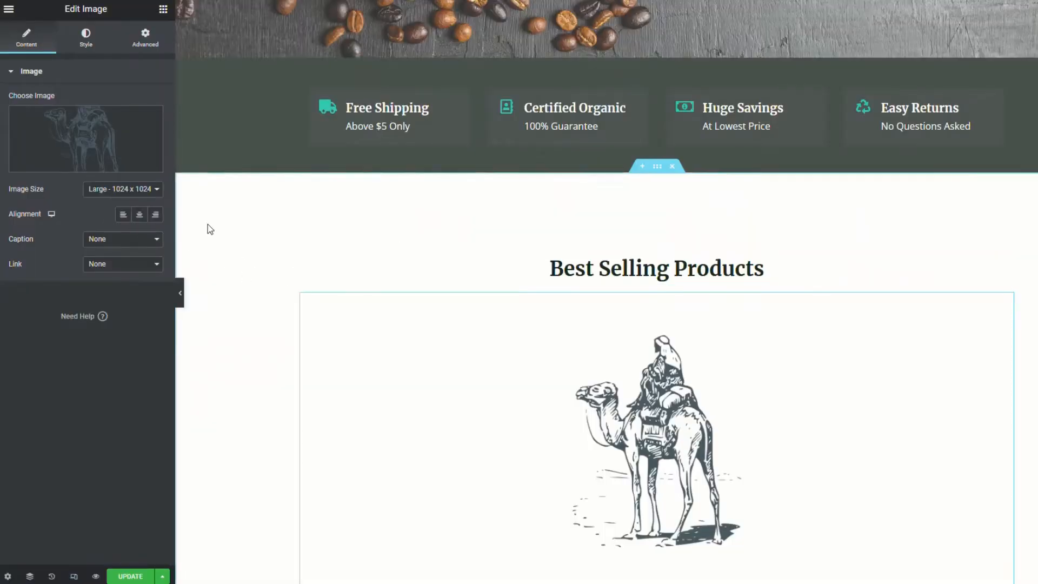
{"action": "left_click", "coordinate": [156, 193]}
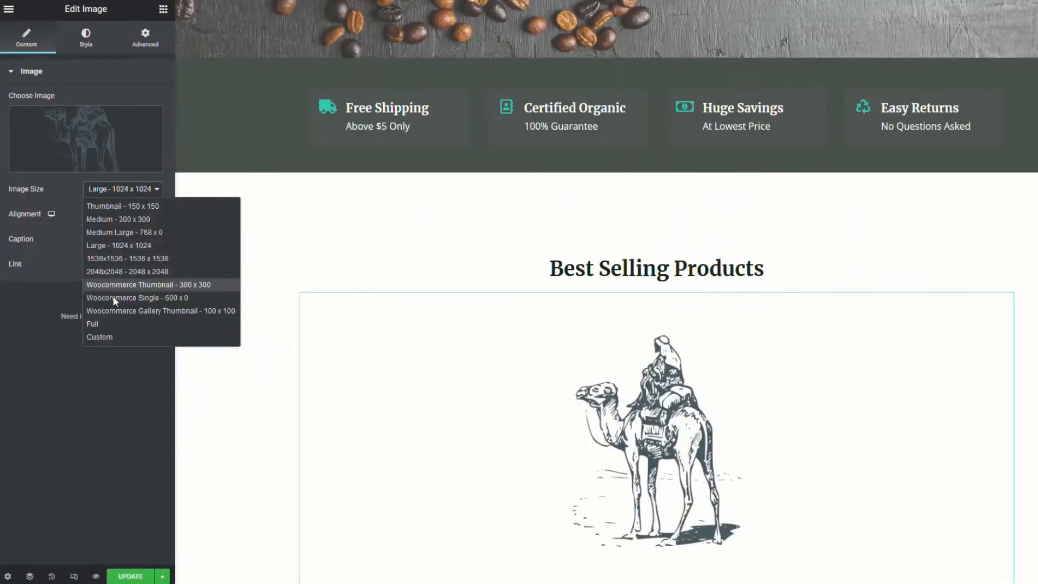
{"action": "left_click", "coordinate": [143, 205]}
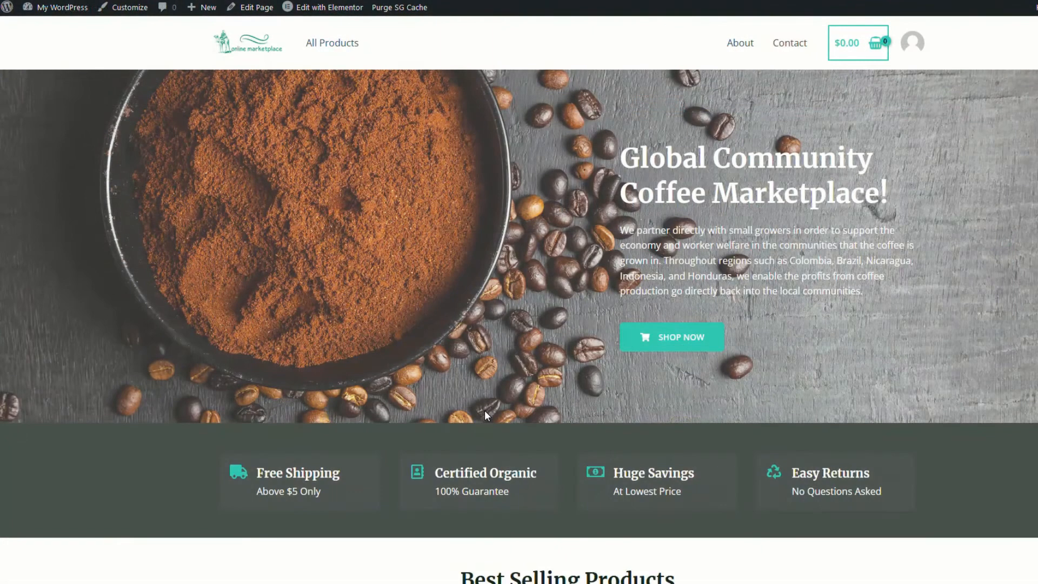
Scroll down the live homepage past the grey-green feature bar toward Best Selling Products
{"action": "scroll", "coordinate": [484, 410], "scroll_direction": "down", "scroll_amount": 7}
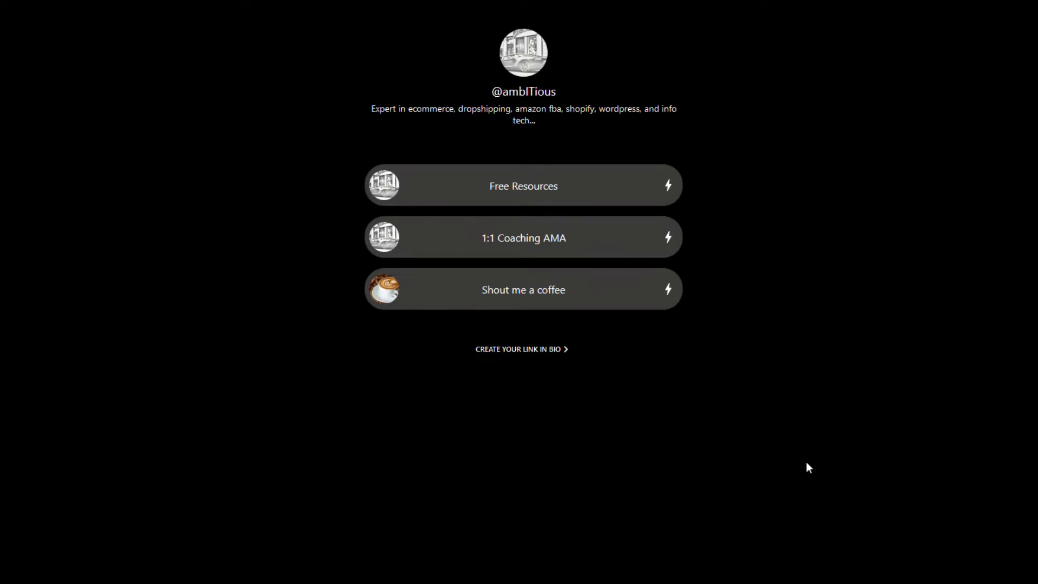
Open the Free Resources collection on the link-in-bio page and scroll through its resource cards
{"action": "left_click", "coordinate": [518, 189]}
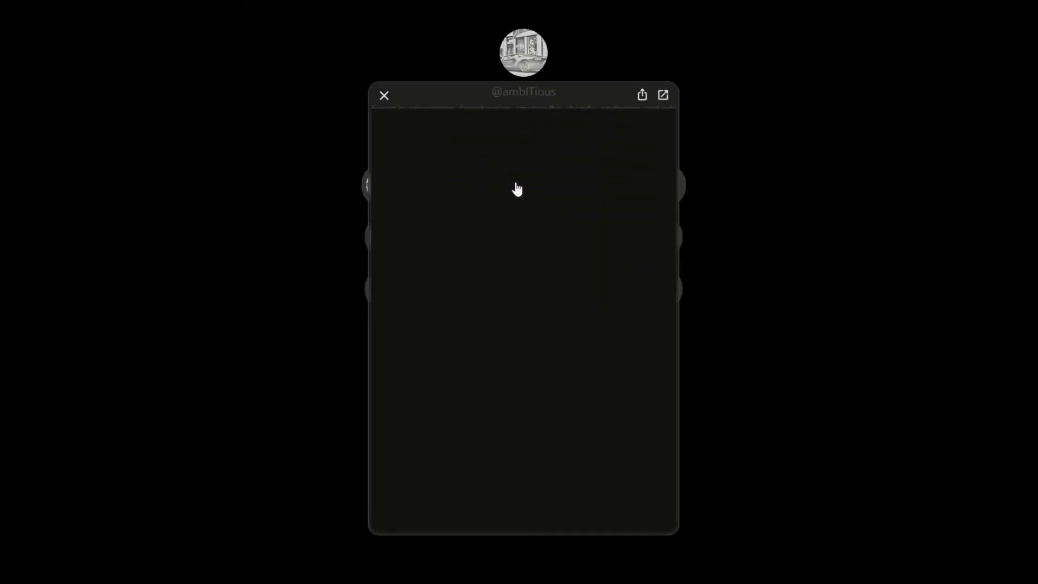
{"action": "scroll", "coordinate": [510, 252], "scroll_direction": "down", "scroll_amount": 10}
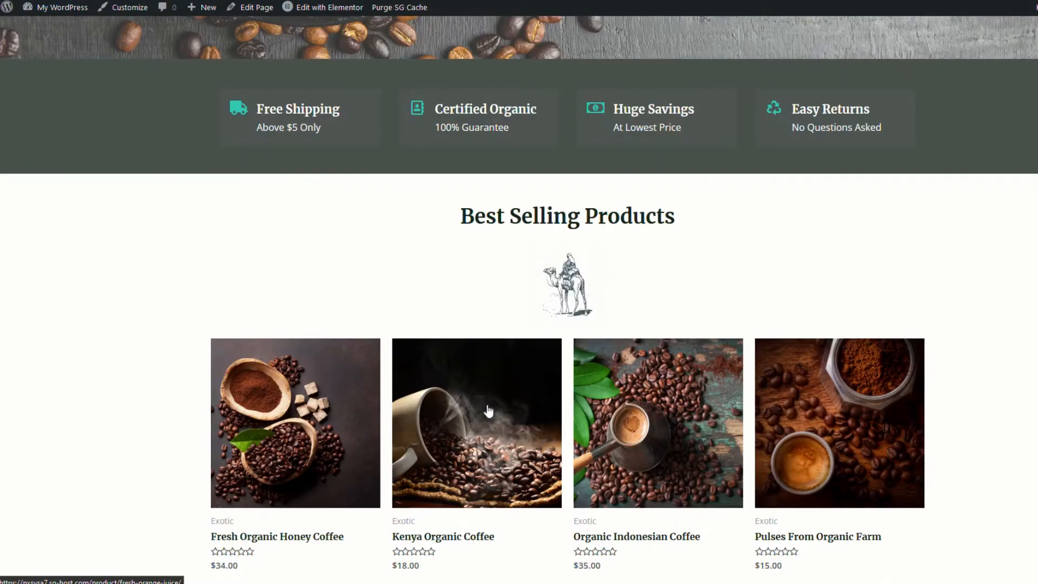
{"action": "scroll", "coordinate": [488, 411], "scroll_direction": "up", "scroll_amount": 6}
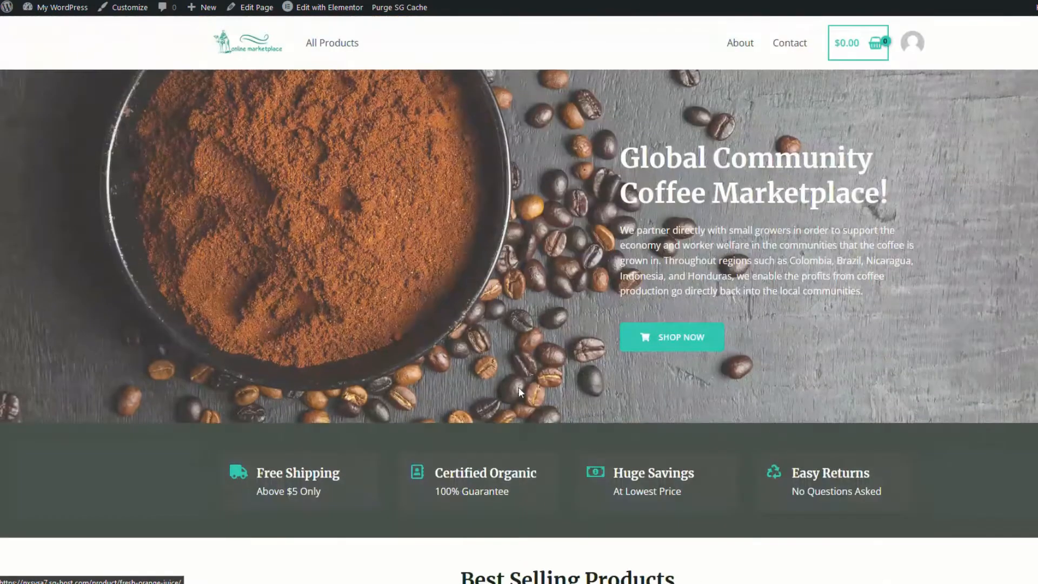
Visit the Shop page, then open the Astra theme Customizer via Appearance > Customize
{"action": "left_click", "coordinate": [332, 43]}
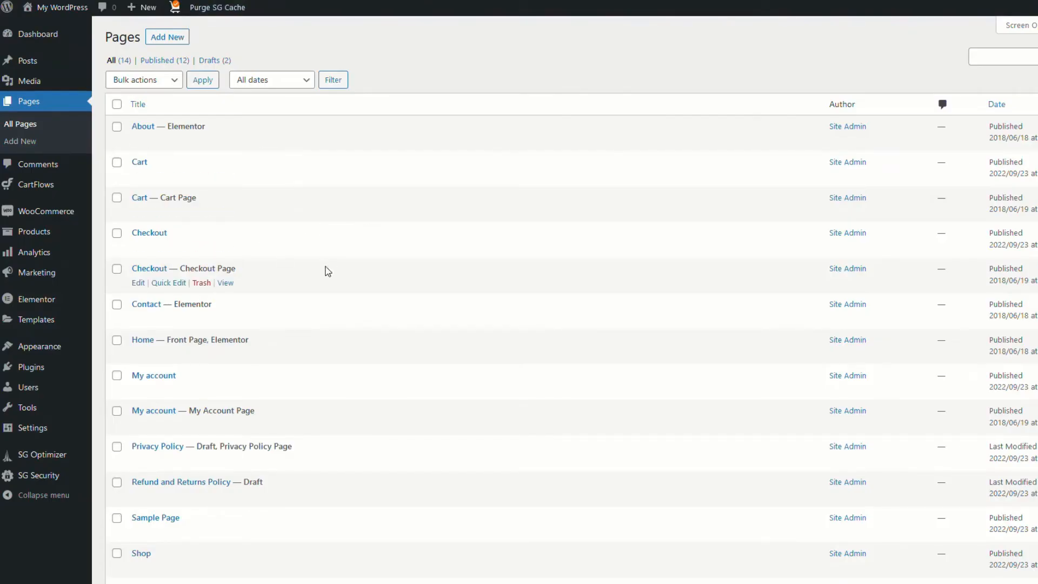
{"action": "left_click", "coordinate": [28, 350]}
{"action": "left_click", "coordinate": [28, 349]}
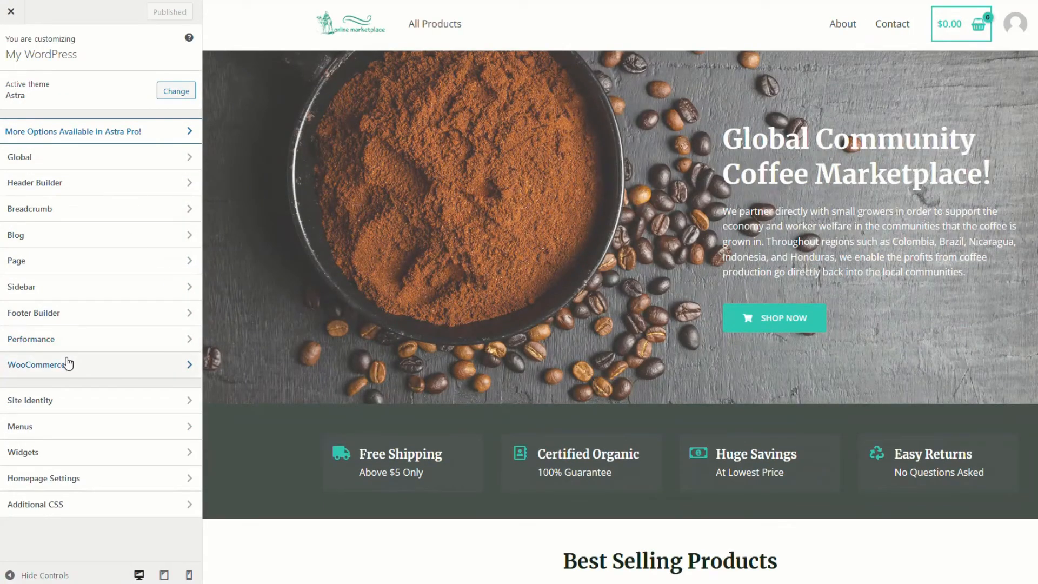
Remove the Best Selling Products widget from the WooCommerce Product Catalog sidebar and publish
{"action": "left_click", "coordinate": [70, 363]}
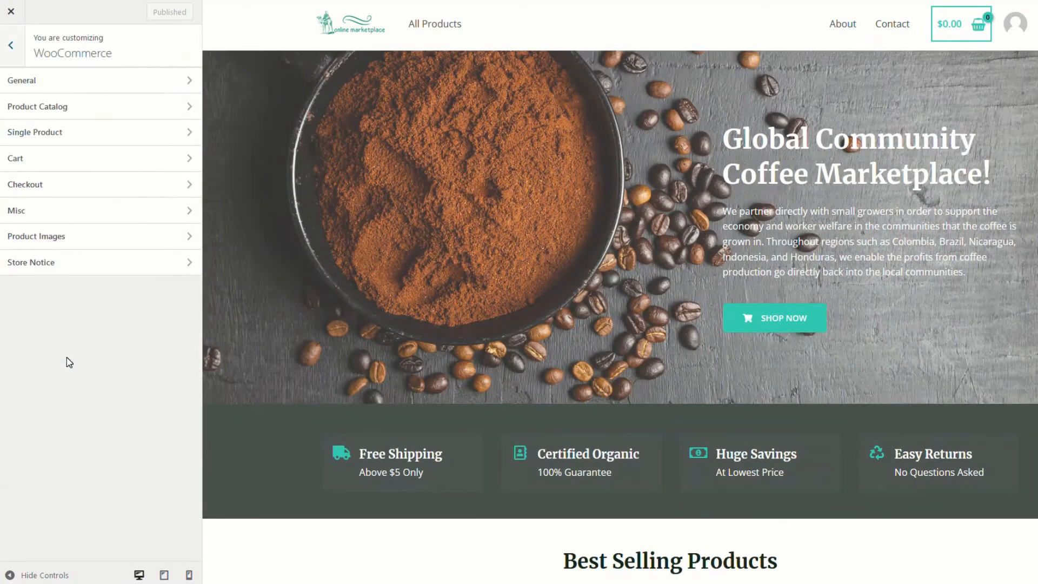
{"action": "left_click", "coordinate": [66, 106]}
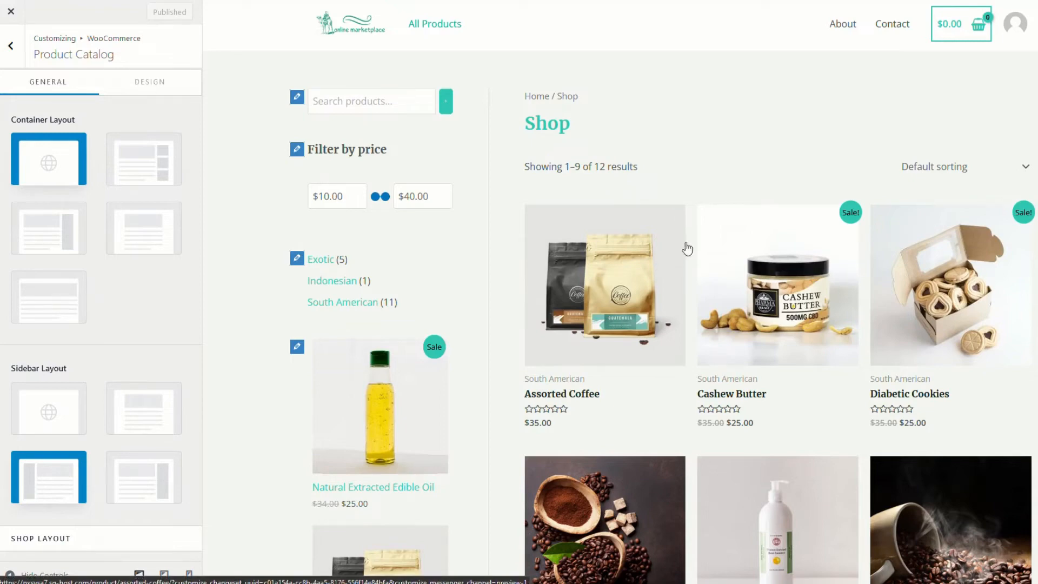
{"action": "left_click", "coordinate": [298, 347]}
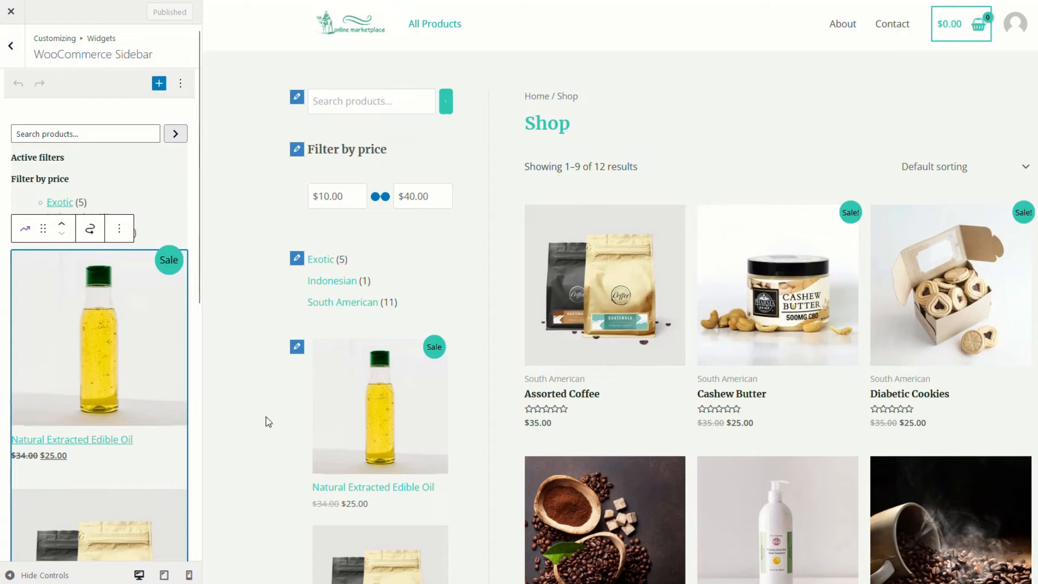
{"action": "left_click", "coordinate": [120, 230]}
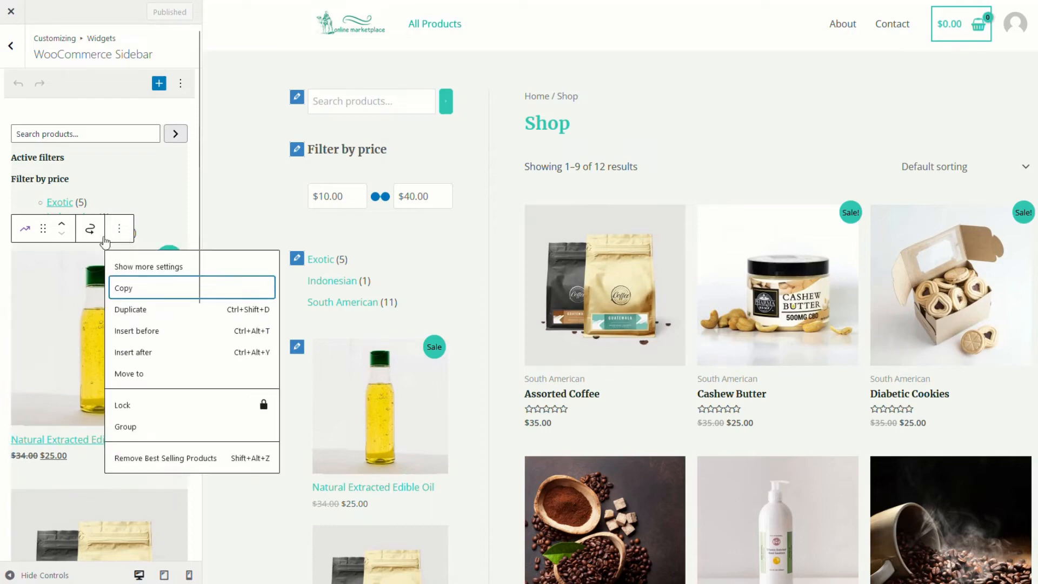
{"action": "left_click", "coordinate": [170, 462]}
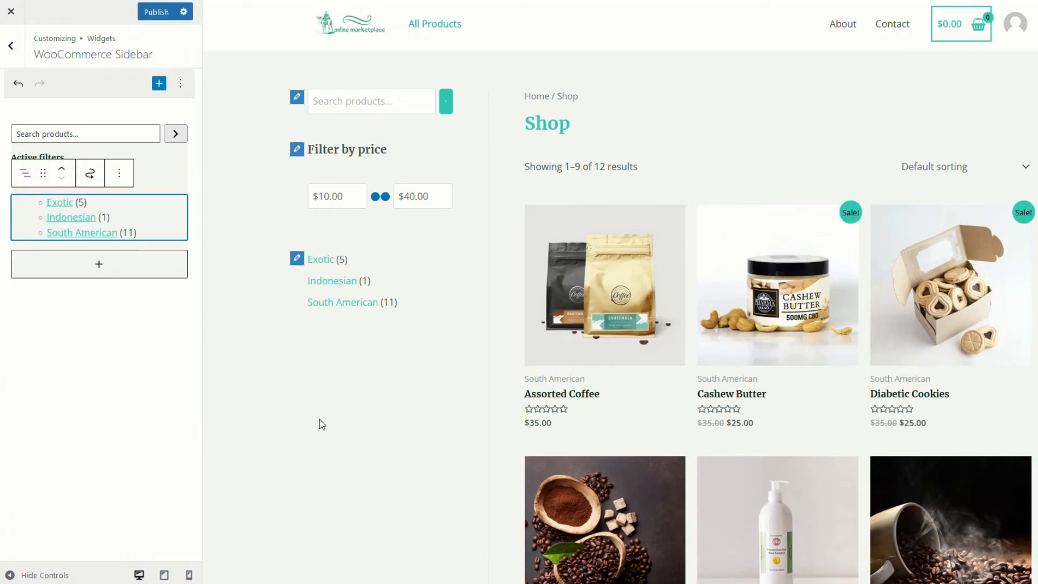
{"action": "left_click", "coordinate": [153, 13]}
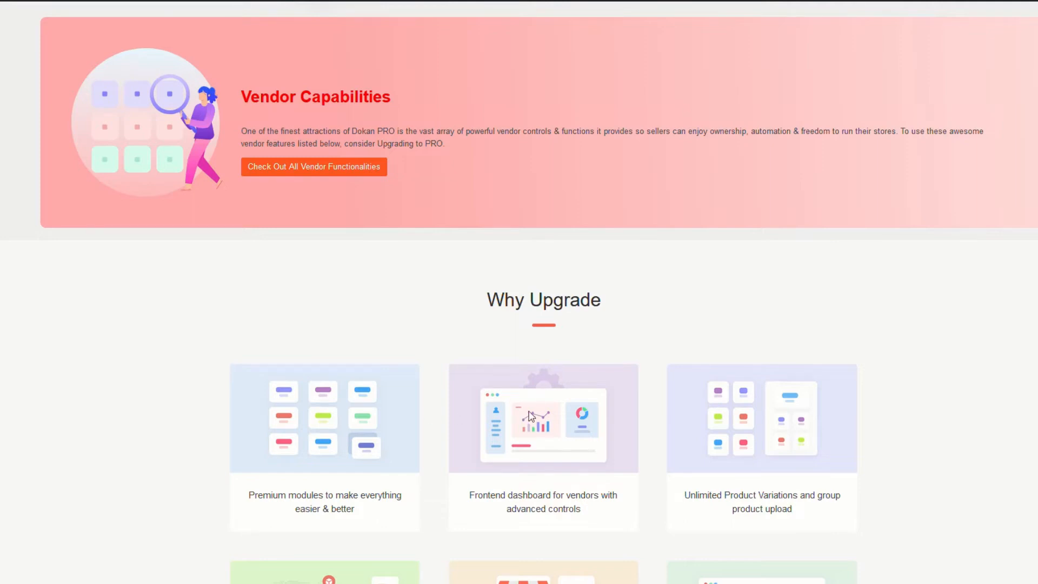
{"action": "scroll", "coordinate": [528, 416], "scroll_direction": "down", "scroll_amount": 2}
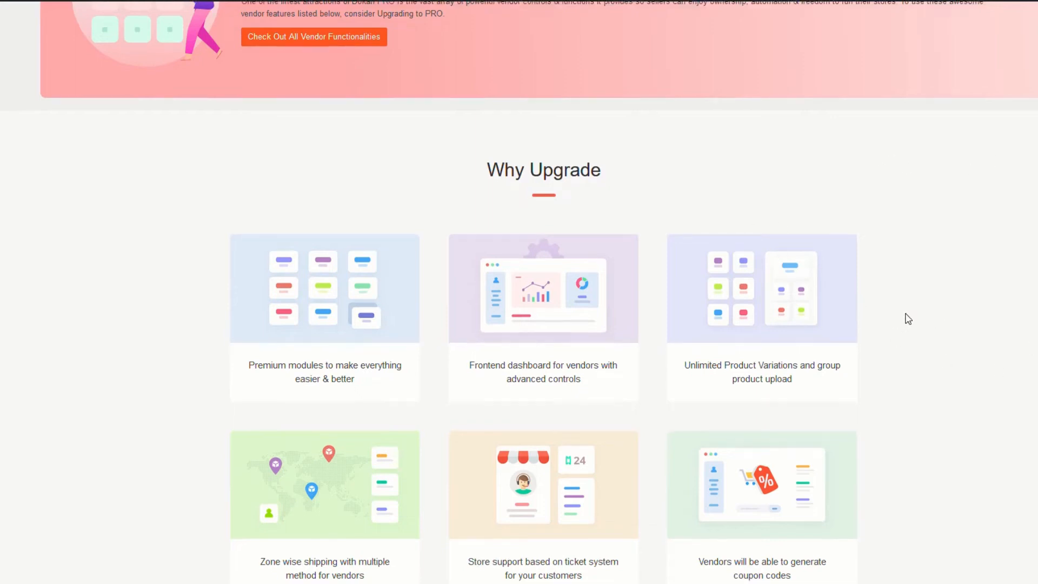
{"action": "scroll", "coordinate": [906, 319], "scroll_direction": "down", "scroll_amount": 2}
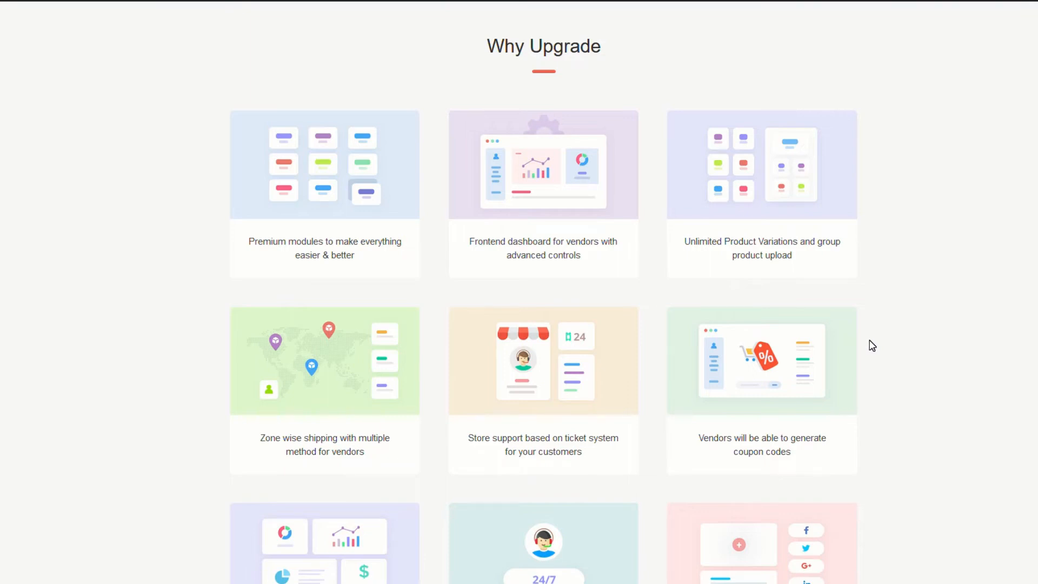
{"action": "scroll", "coordinate": [855, 371], "scroll_direction": "down", "scroll_amount": 3}
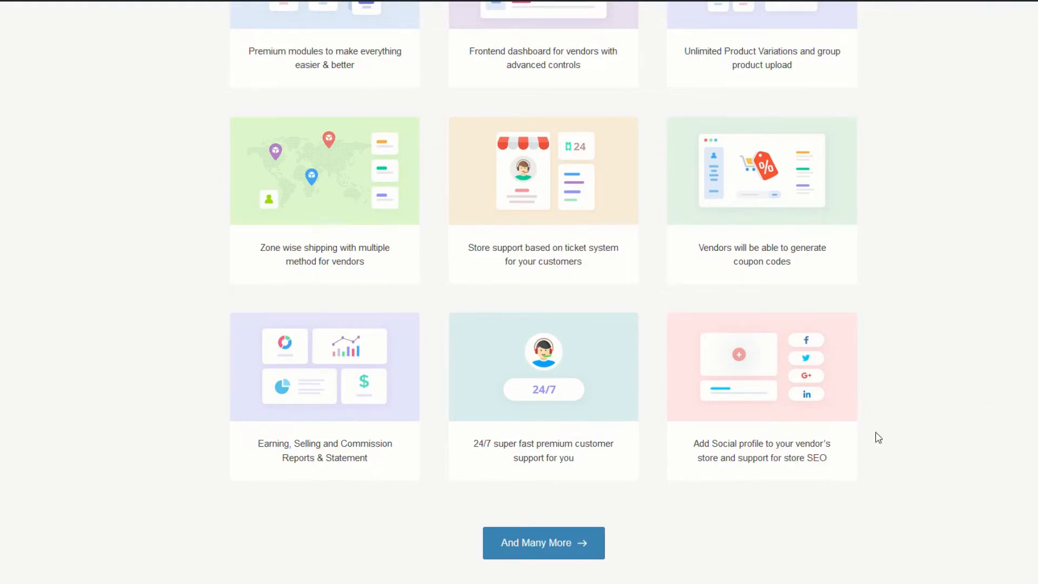
{"action": "scroll", "coordinate": [751, 475], "scroll_direction": "down", "scroll_amount": 3}
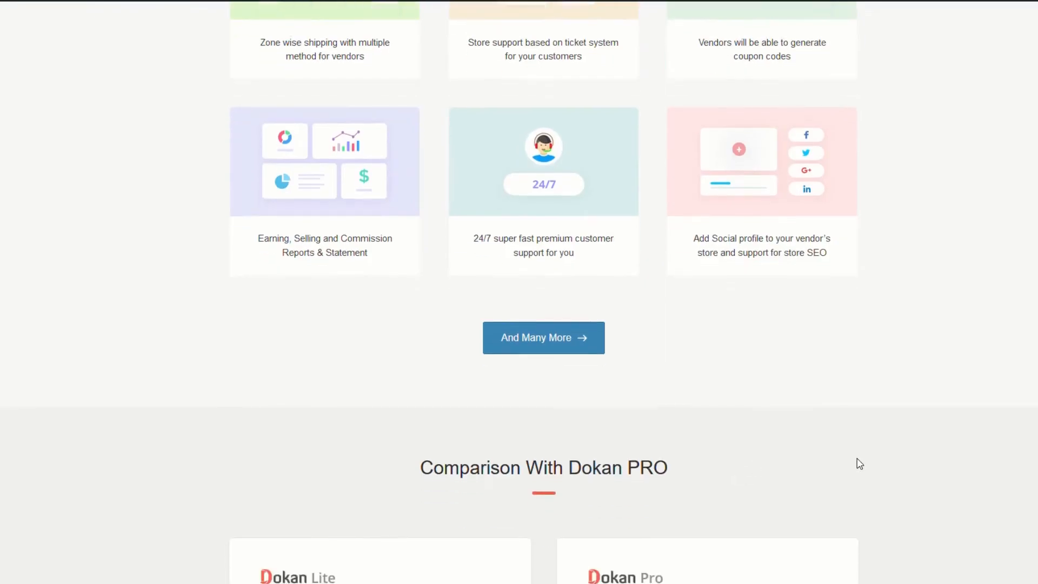
{"action": "scroll", "coordinate": [859, 464], "scroll_direction": "down", "scroll_amount": 6}
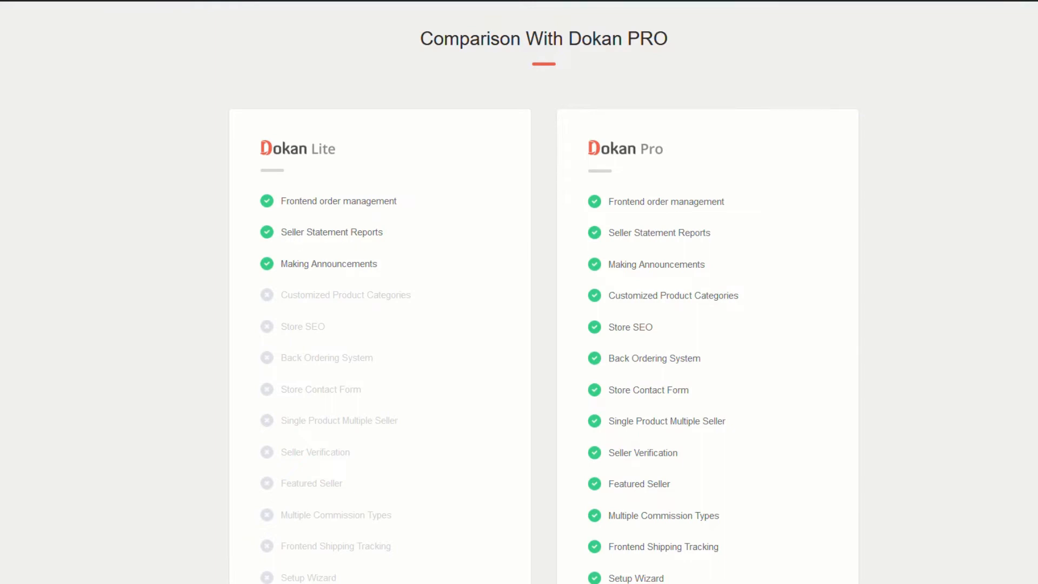
{"action": "scroll", "coordinate": [433, 382], "scroll_direction": "down", "scroll_amount": 3}
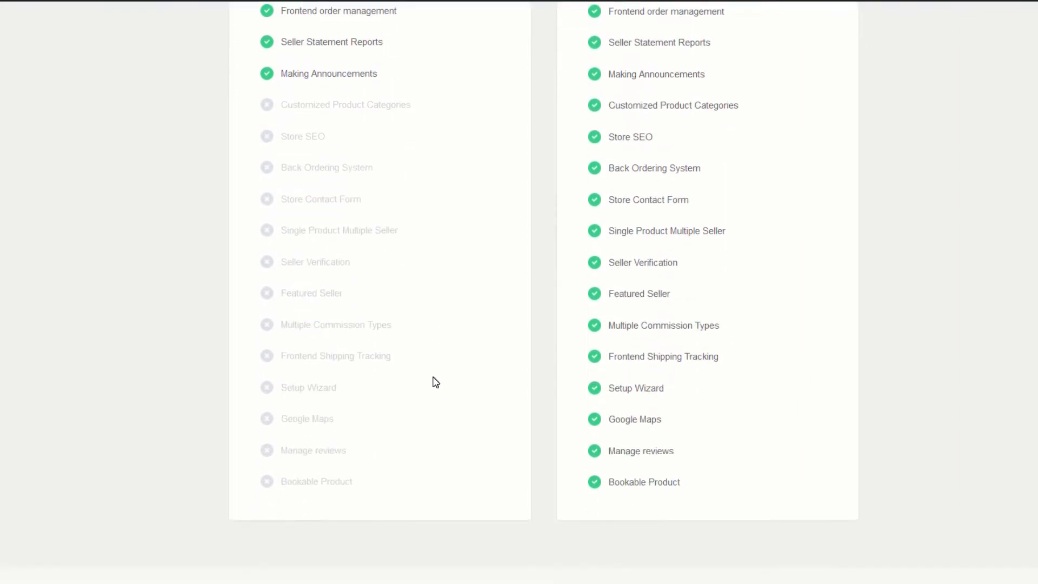
{"action": "scroll", "coordinate": [434, 381], "scroll_direction": "up", "scroll_amount": 3}
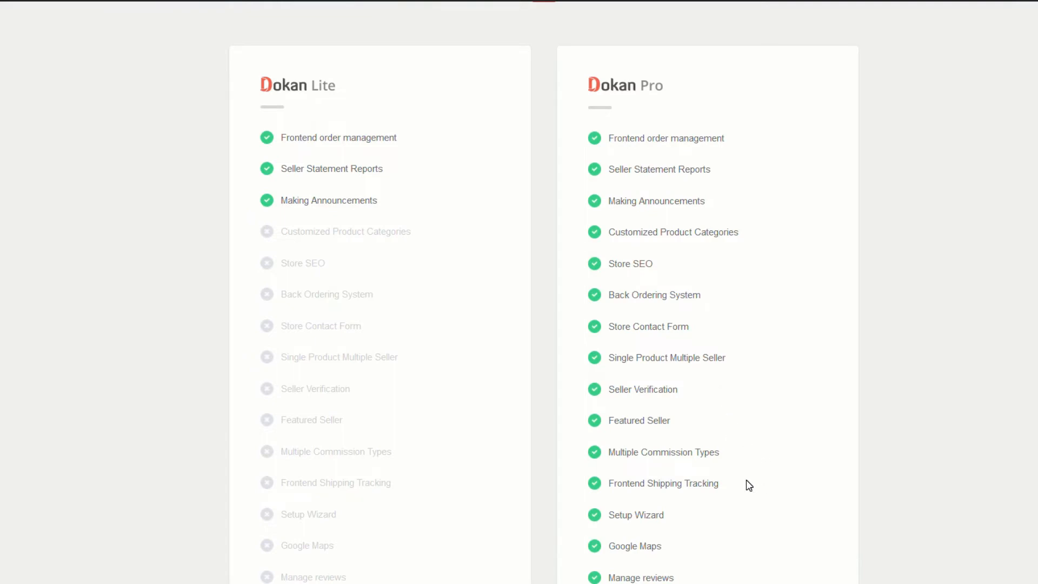
{"action": "scroll", "coordinate": [749, 482], "scroll_direction": "down", "scroll_amount": 1}
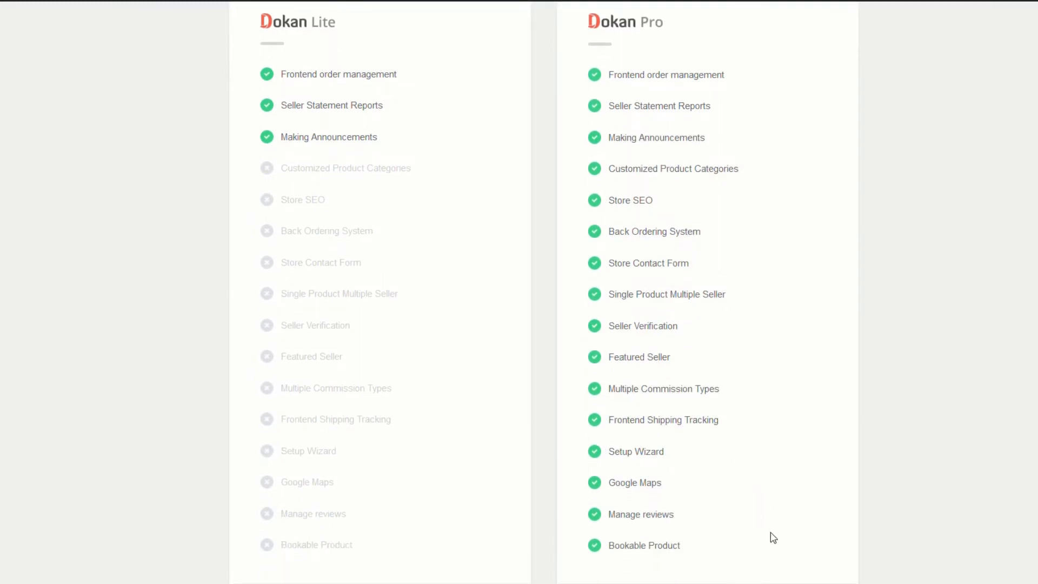
{"action": "scroll", "coordinate": [757, 550], "scroll_direction": "down", "scroll_amount": 2}
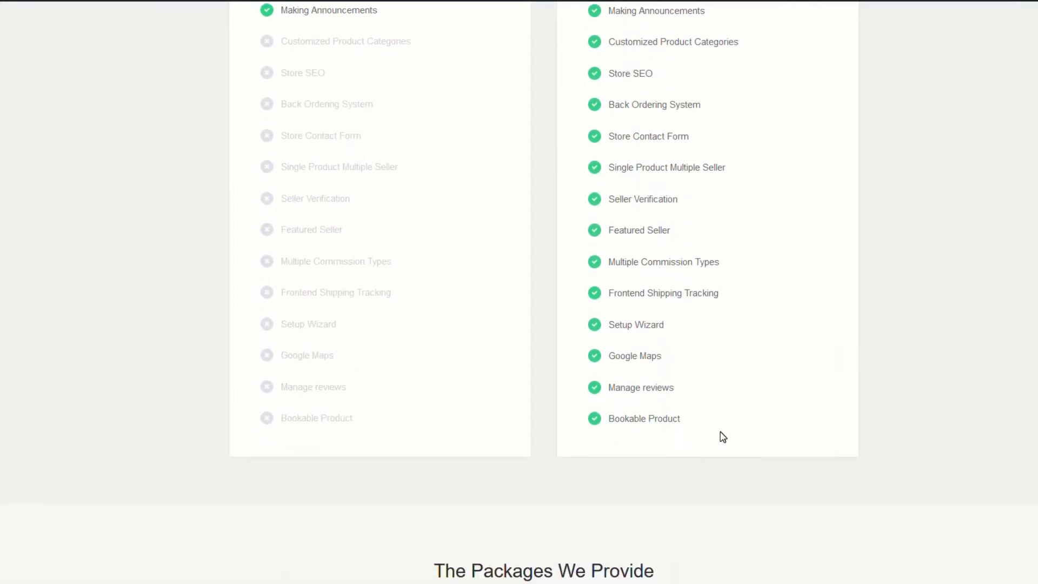
{"action": "scroll", "coordinate": [721, 436], "scroll_direction": "down", "scroll_amount": 3}
{"action": "scroll", "coordinate": [827, 401], "scroll_direction": "down", "scroll_amount": 2}
{"action": "scroll", "coordinate": [938, 411], "scroll_direction": "down", "scroll_amount": 3}
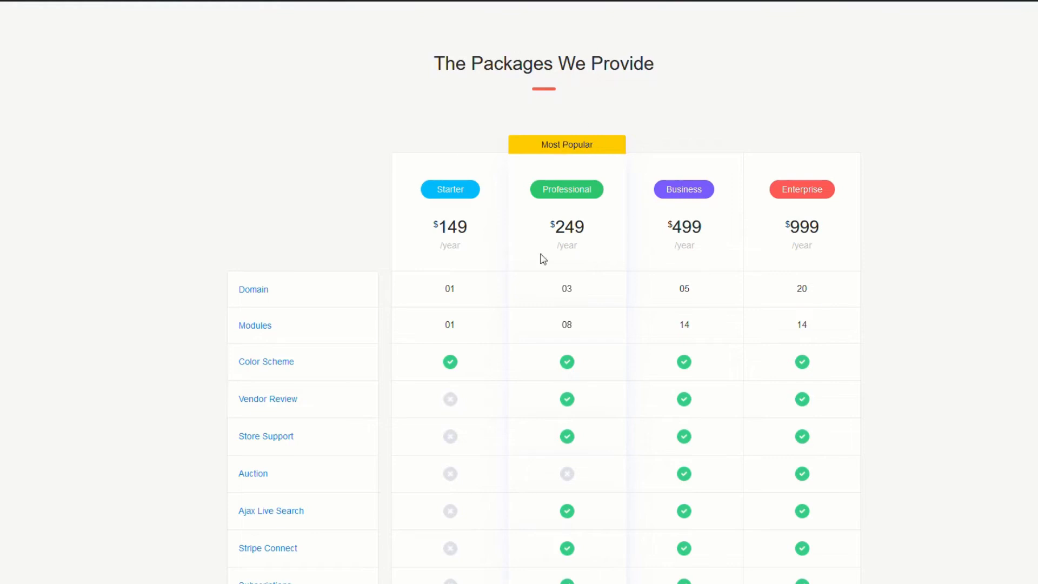
{"action": "scroll", "coordinate": [510, 405], "scroll_direction": "down", "scroll_amount": 6}
{"action": "scroll", "coordinate": [597, 413], "scroll_direction": "down", "scroll_amount": 2}
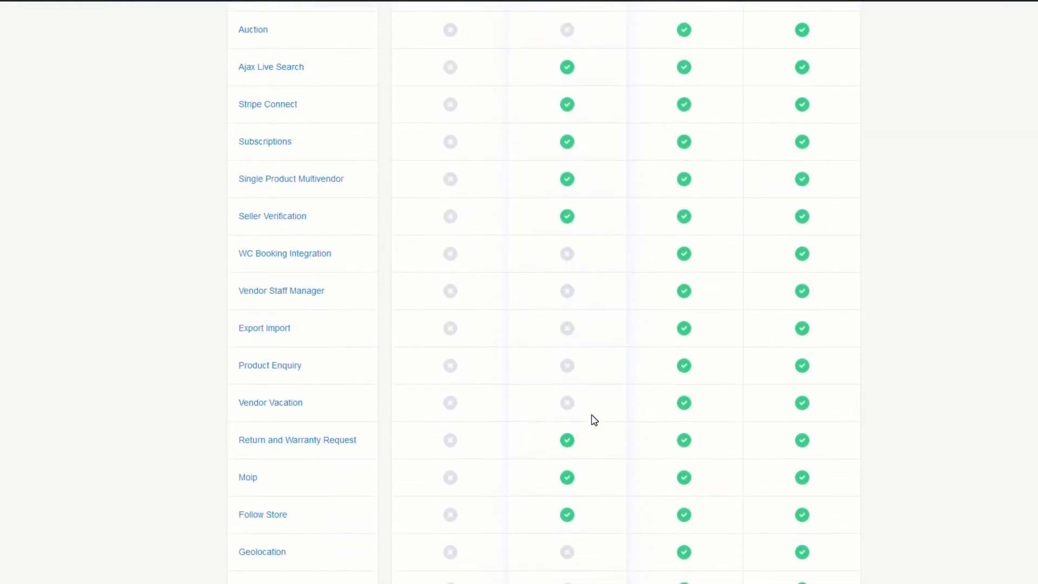
{"action": "scroll", "coordinate": [593, 420], "scroll_direction": "down", "scroll_amount": 3}
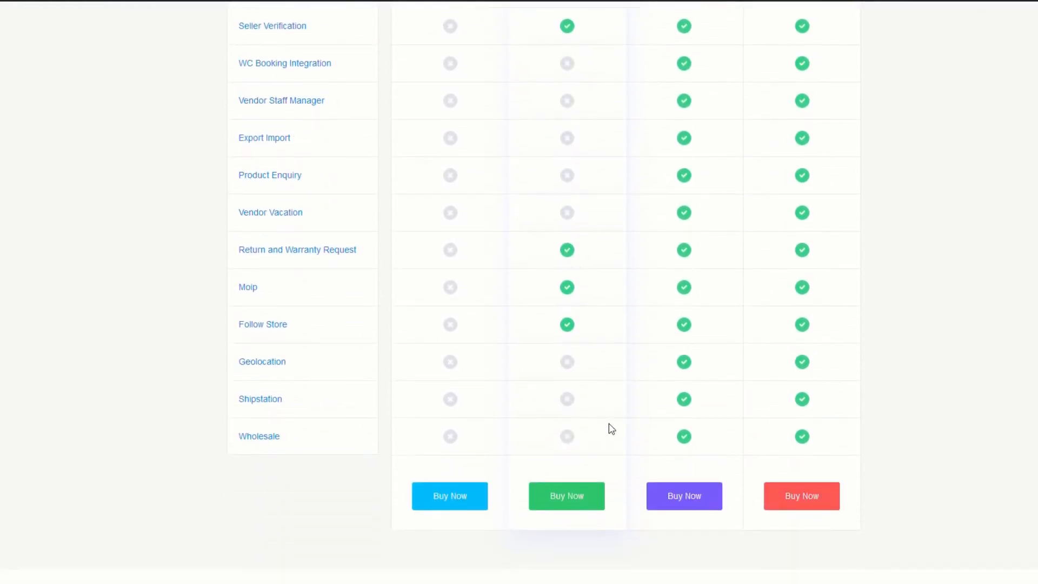
{"action": "scroll", "coordinate": [599, 438], "scroll_direction": "up", "scroll_amount": 6}
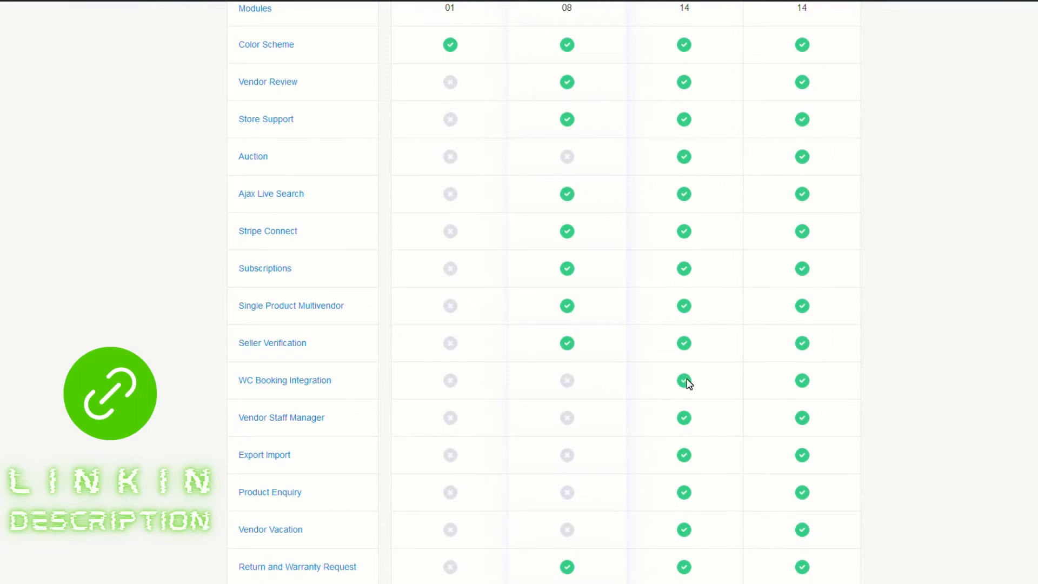
{"action": "scroll", "coordinate": [690, 383], "scroll_direction": "up", "scroll_amount": 3}
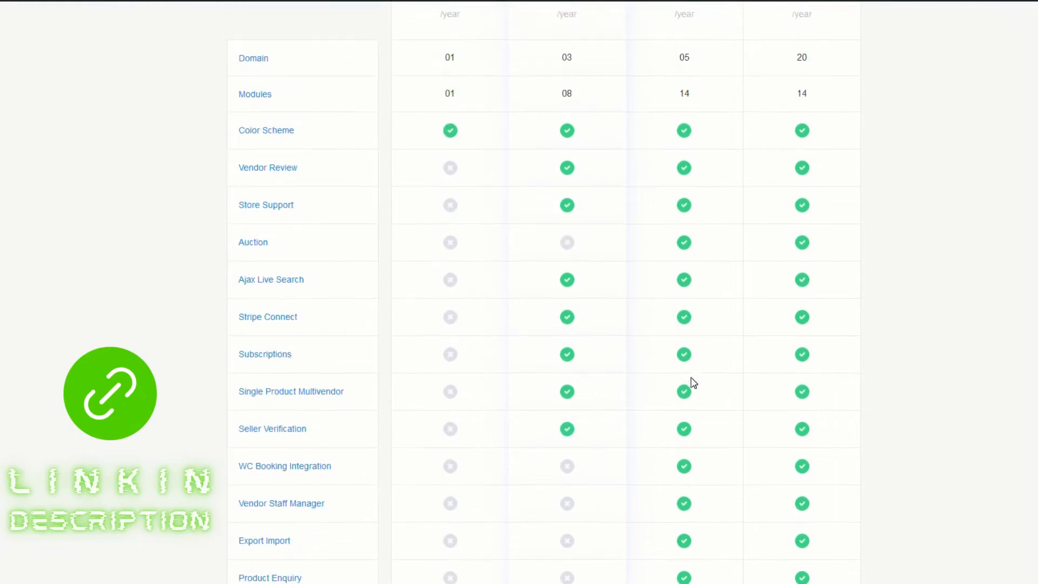
{"action": "scroll", "coordinate": [708, 254], "scroll_direction": "down", "scroll_amount": 1}
{"action": "scroll", "coordinate": [710, 262], "scroll_direction": "down", "scroll_amount": 4}
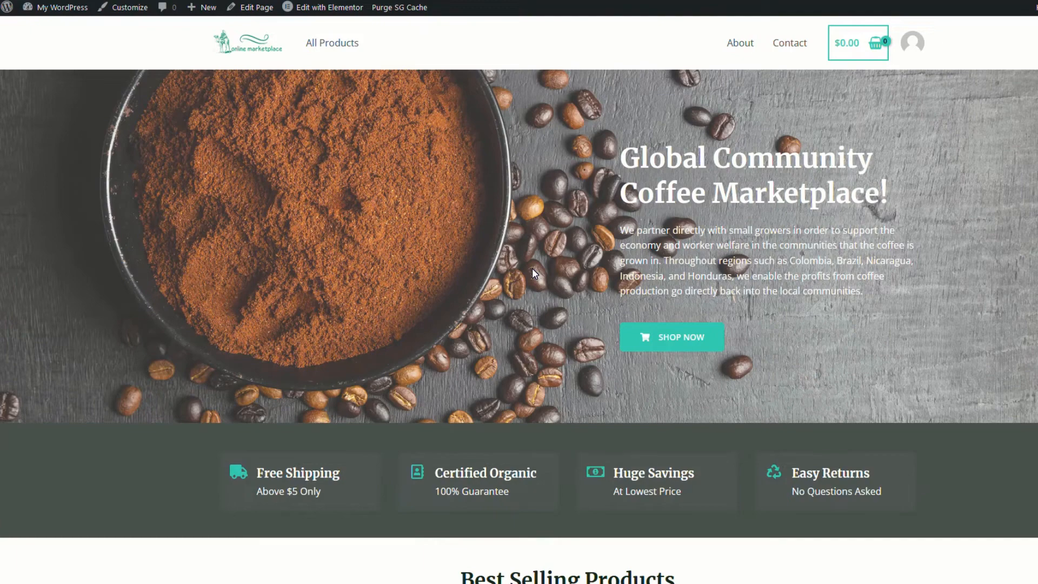
Scroll to Best Selling Products on the homepage and open the Kenya Organic Coffee product page
{"action": "scroll", "coordinate": [464, 380], "scroll_direction": "down", "scroll_amount": 7}
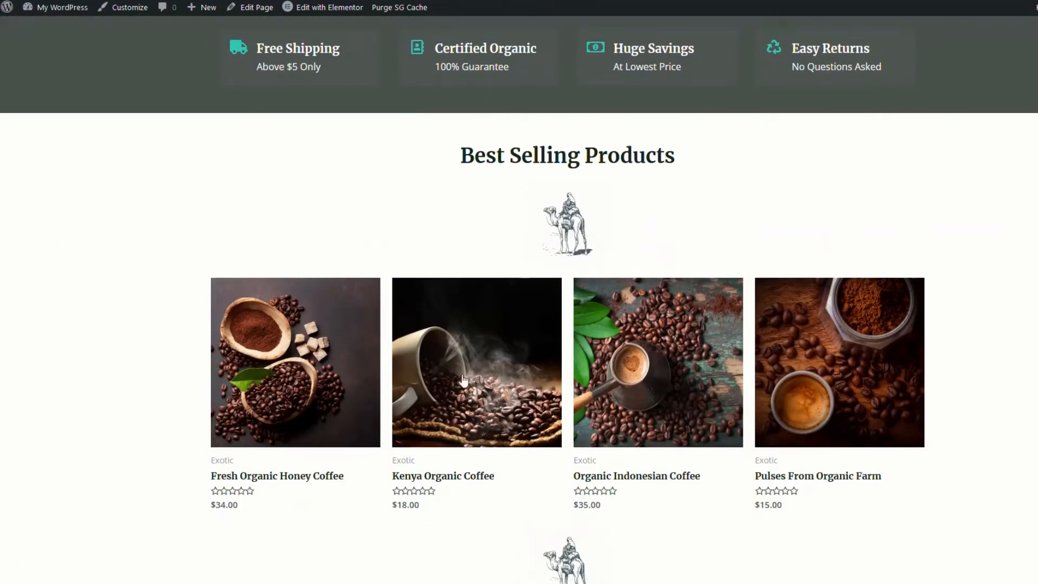
{"action": "left_click", "coordinate": [459, 475]}
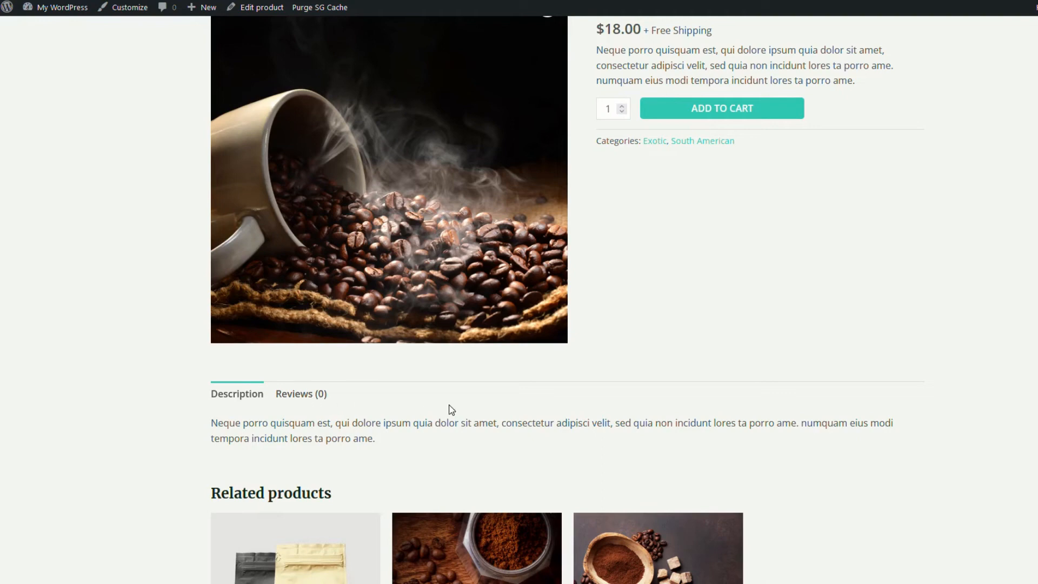
{"action": "scroll", "coordinate": [464, 413], "scroll_direction": "up", "scroll_amount": 3}
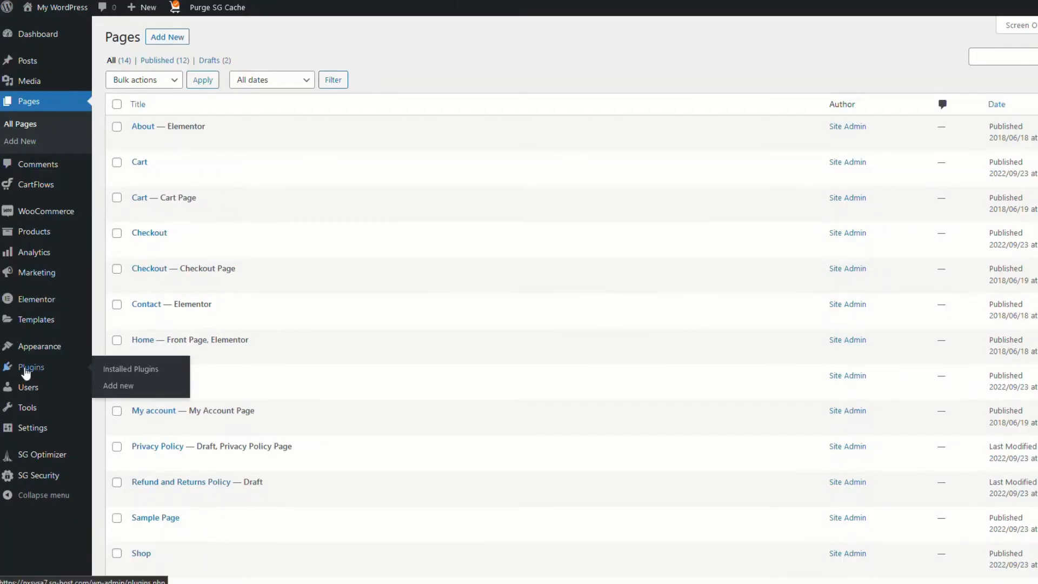
Search the plugin directory for 'dokan' under Plugins > Add New
{"action": "left_click", "coordinate": [26, 372]}
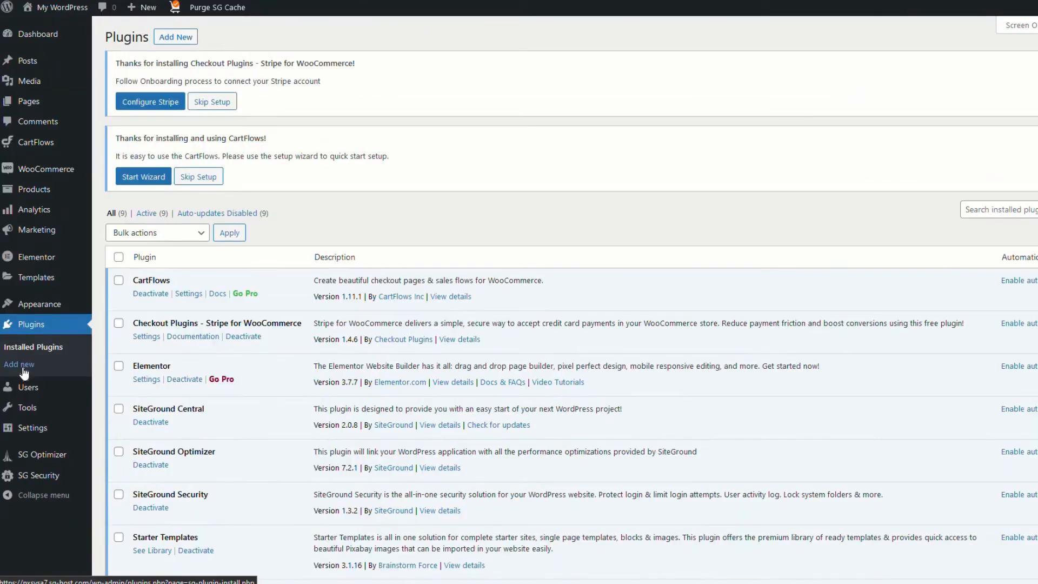
{"action": "left_click", "coordinate": [180, 37]}
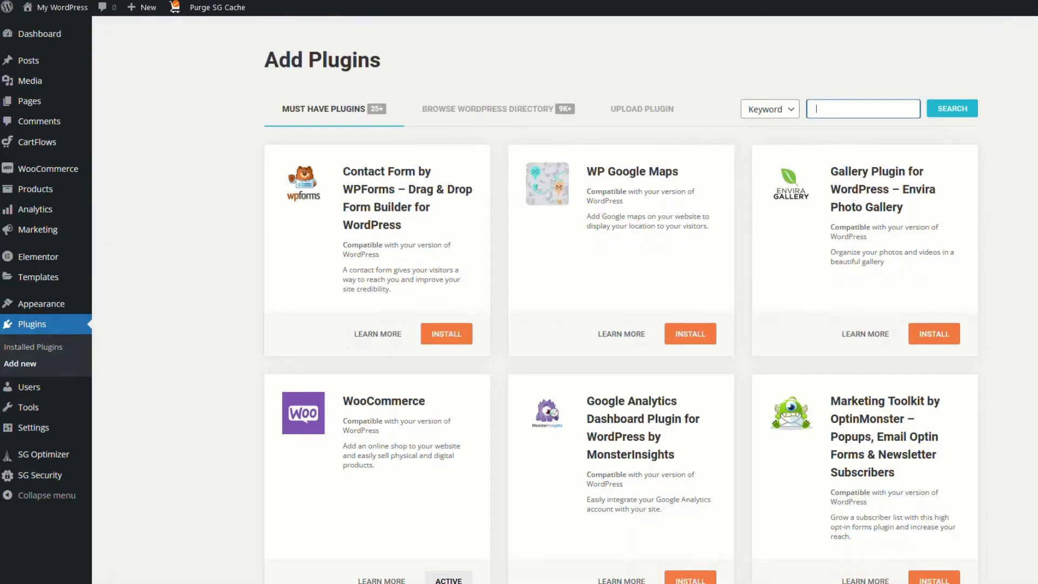
{"action": "type", "text": "dokan"}
{"action": "key", "text": "Return"}
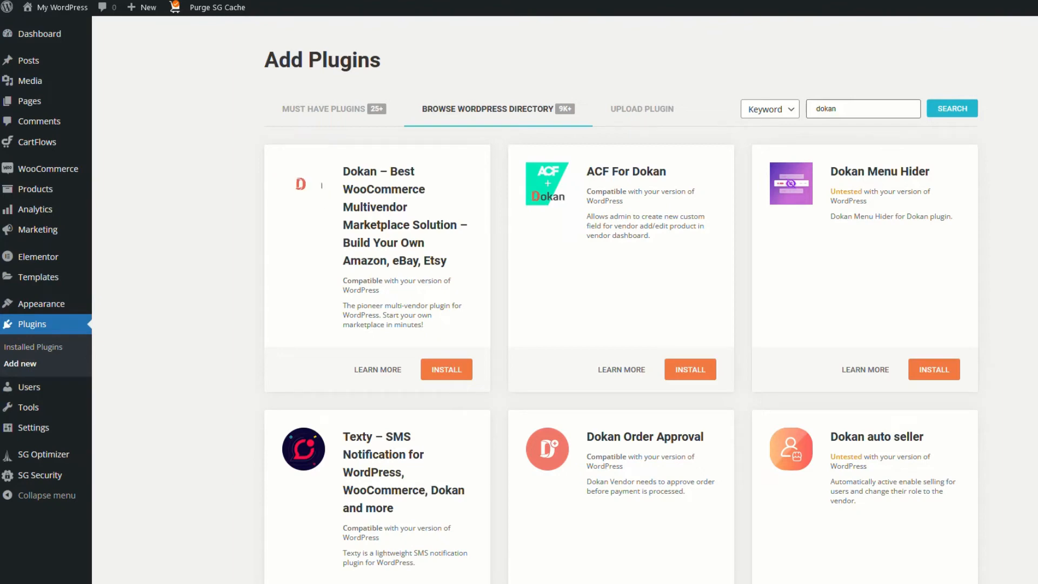
Install and activate the Dokan multivendor plugin, then go to its dashboard
{"action": "left_click", "coordinate": [448, 372]}
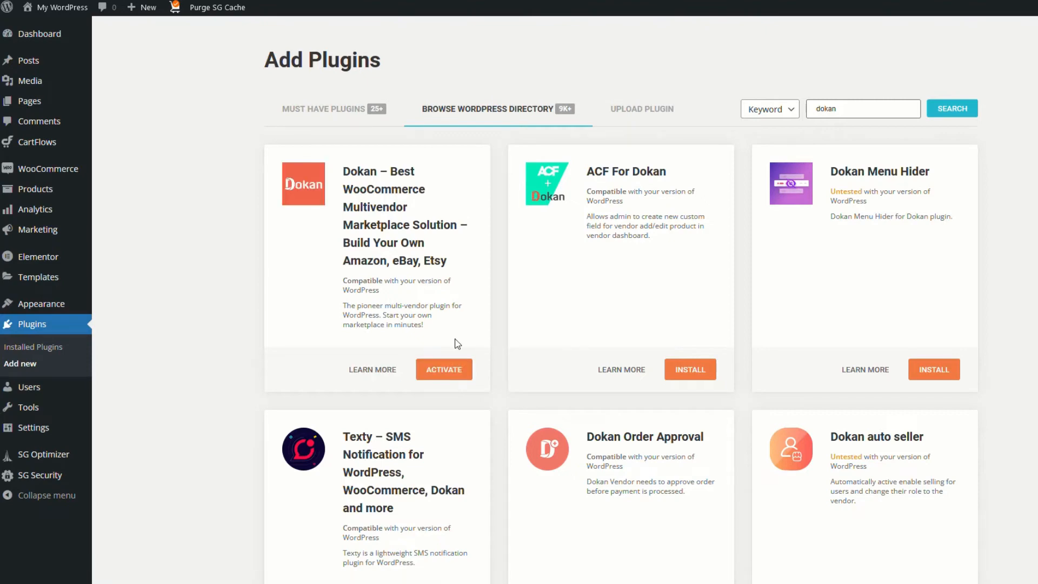
{"action": "left_click", "coordinate": [451, 371]}
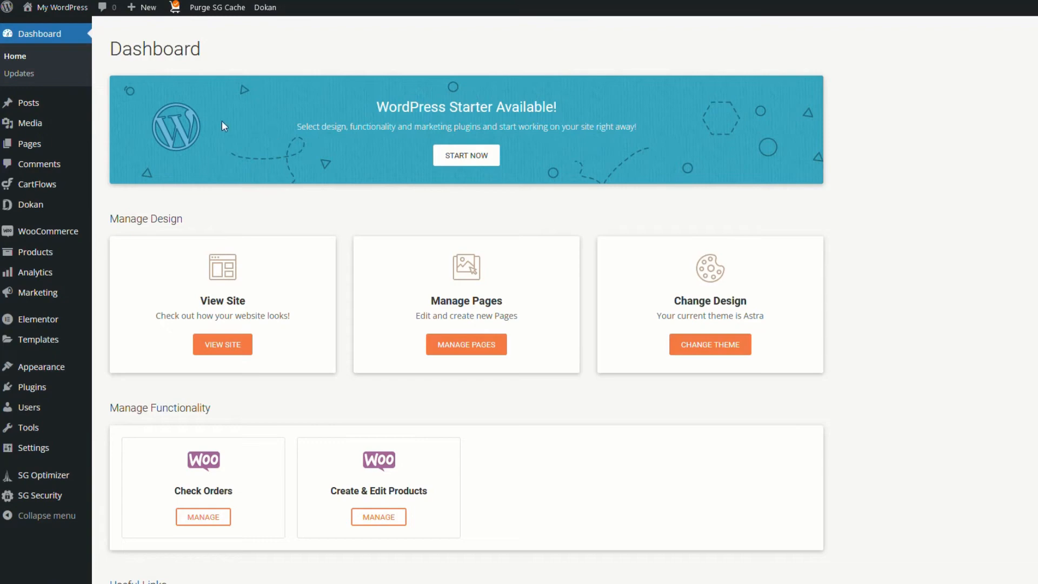
{"action": "mouse_move", "coordinate": [36, 209]}
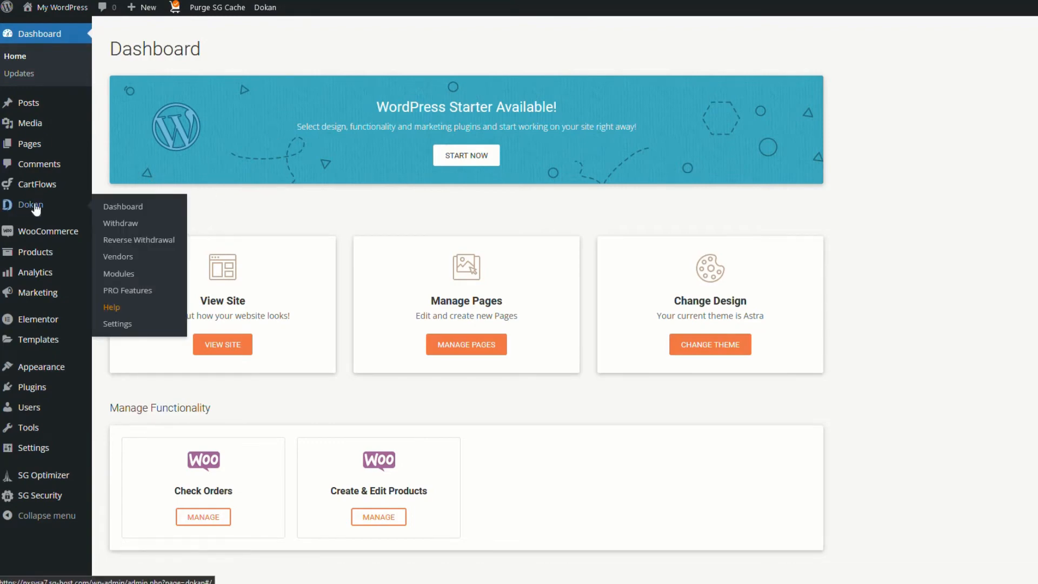
{"action": "left_click", "coordinate": [36, 208]}
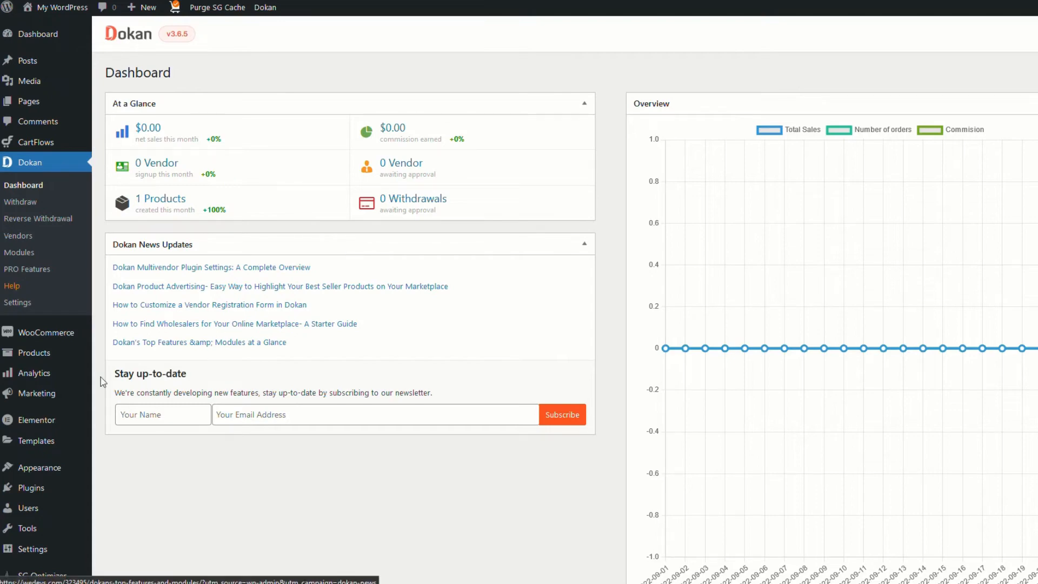
In Appearance > Menus, add the Store List page to the Main Menu
{"action": "left_click", "coordinate": [31, 470]}
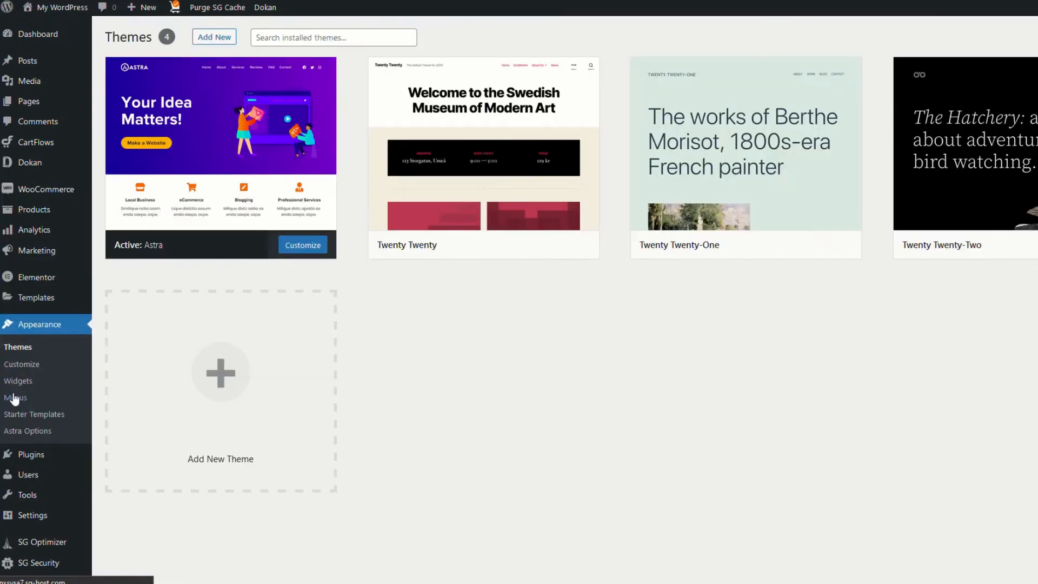
{"action": "left_click", "coordinate": [14, 398]}
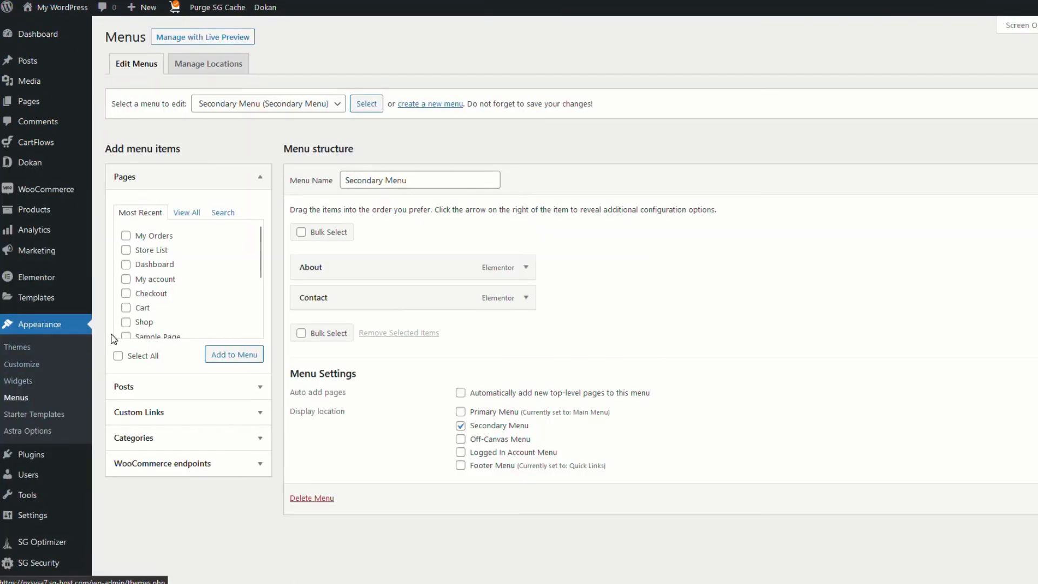
{"action": "left_click", "coordinate": [335, 107]}
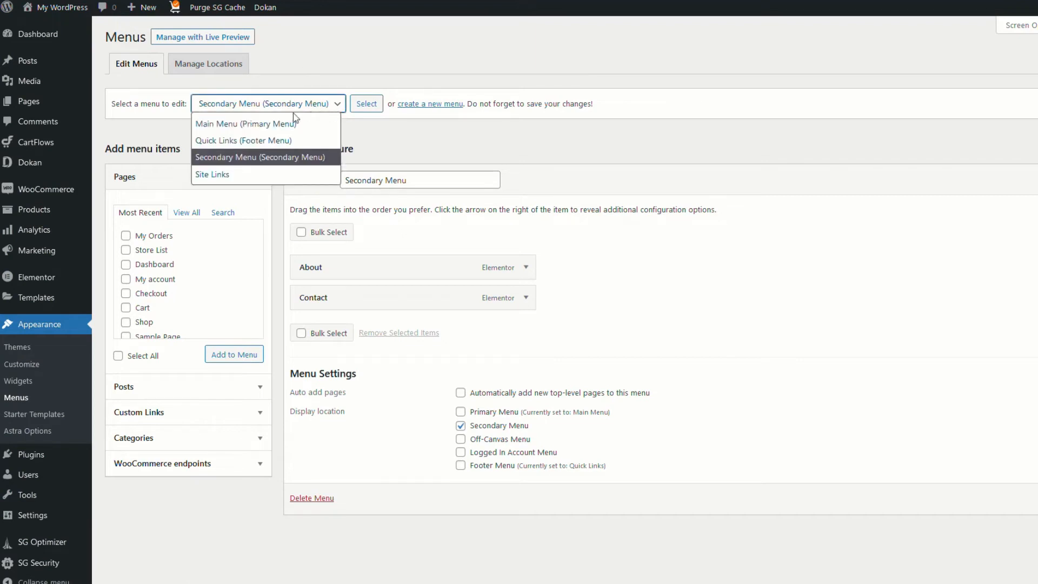
{"action": "left_click", "coordinate": [251, 124]}
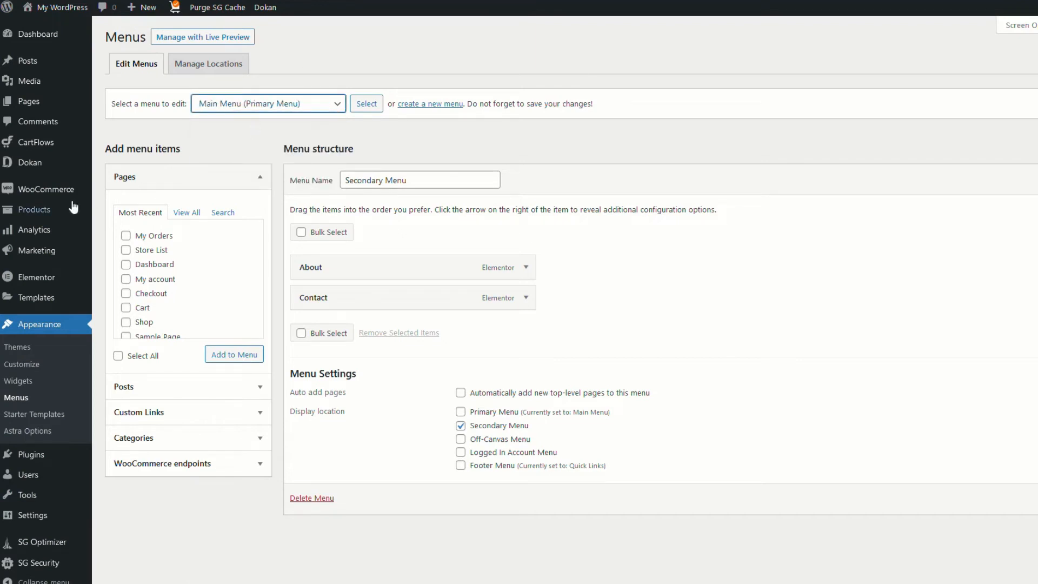
{"action": "left_click", "coordinate": [190, 214]}
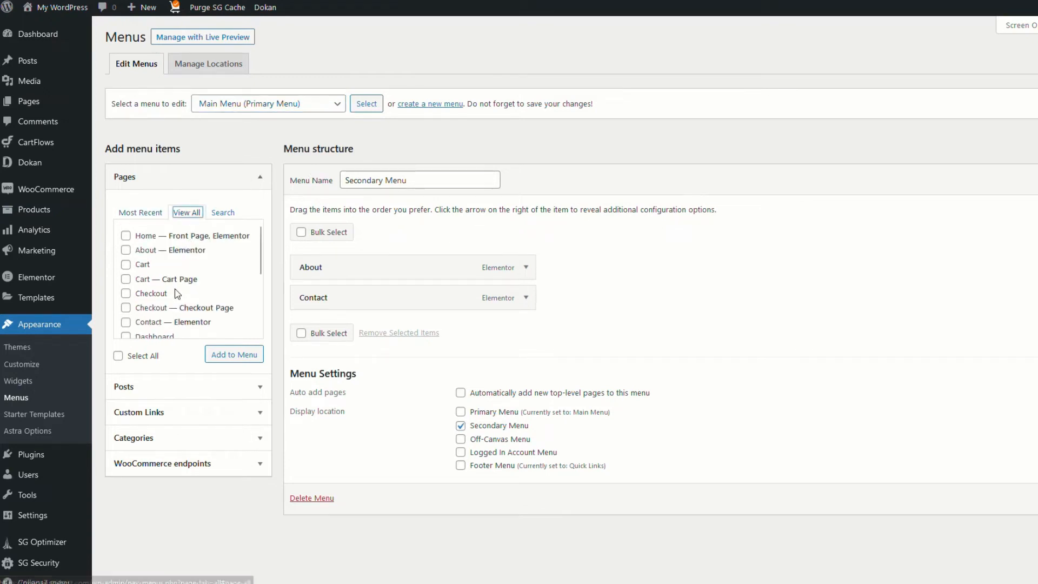
{"action": "scroll", "coordinate": [178, 294], "scroll_direction": "down", "scroll_amount": 2}
{"action": "left_click", "coordinate": [126, 325]}
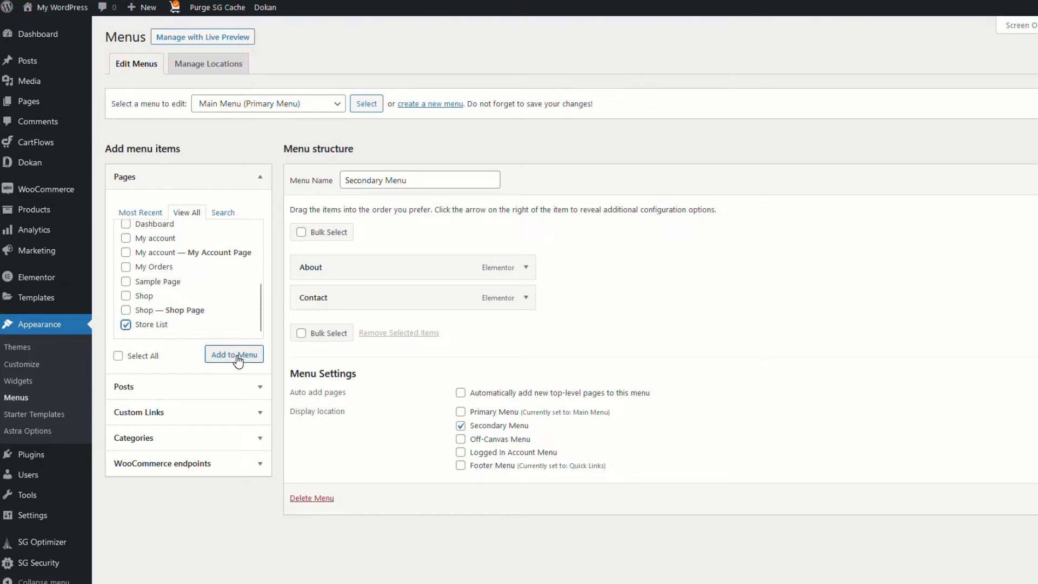
{"action": "left_click", "coordinate": [366, 106]}
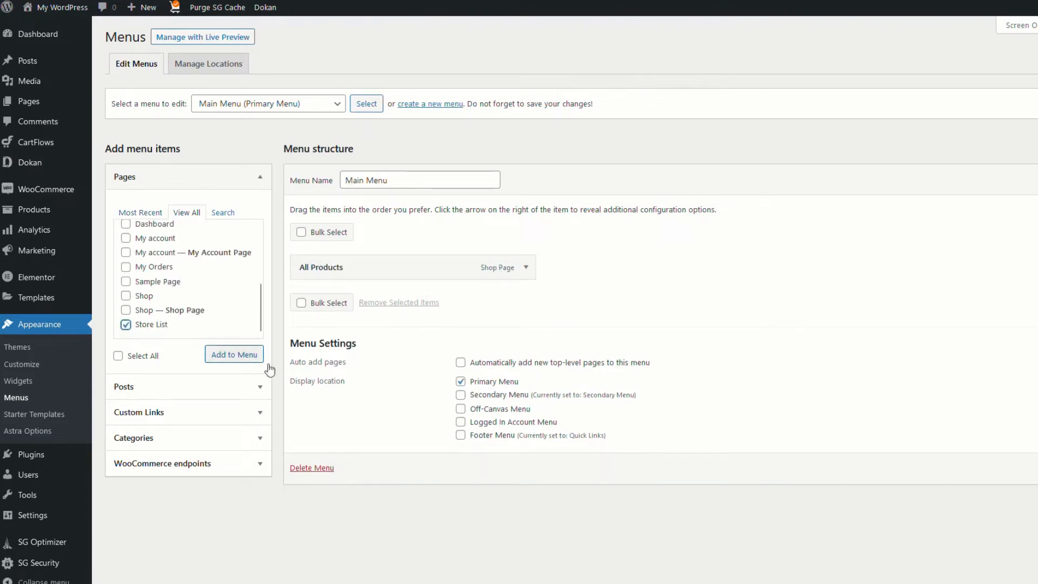
{"action": "left_click", "coordinate": [246, 356]}
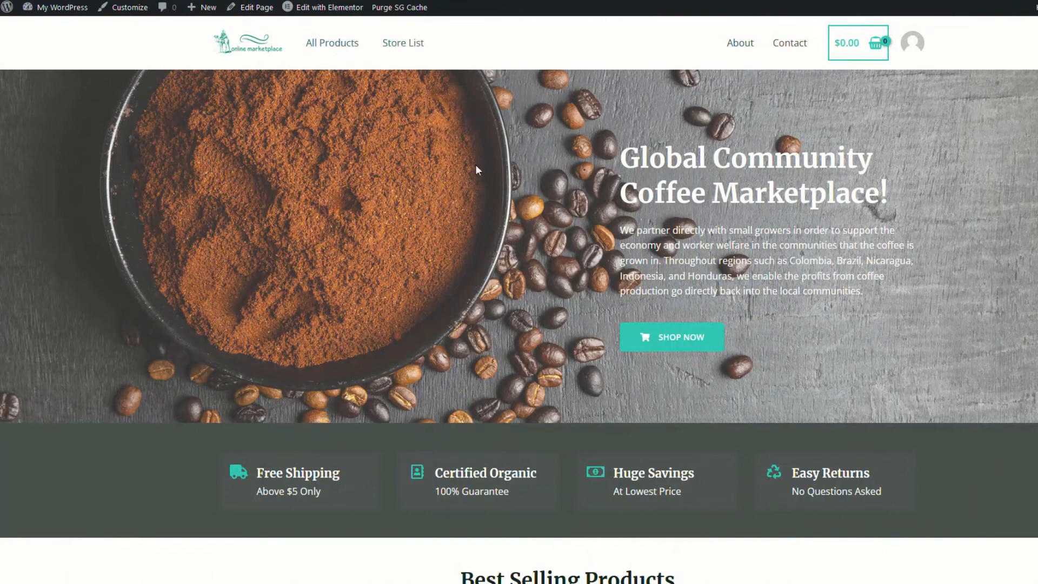
Test the Store List and All Products links in the storefront header
{"action": "left_click", "coordinate": [412, 47]}
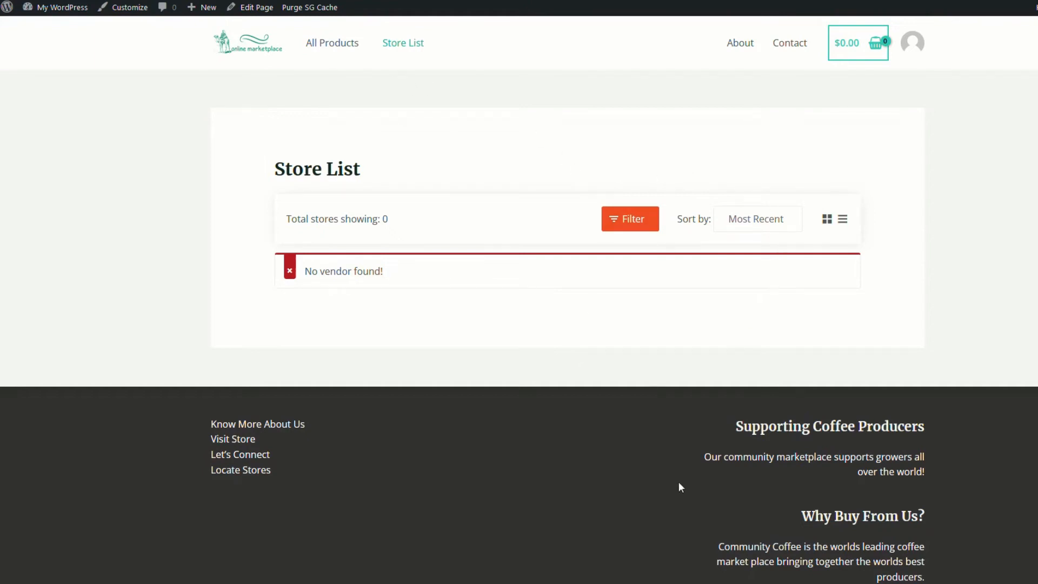
{"action": "left_click", "coordinate": [336, 47]}
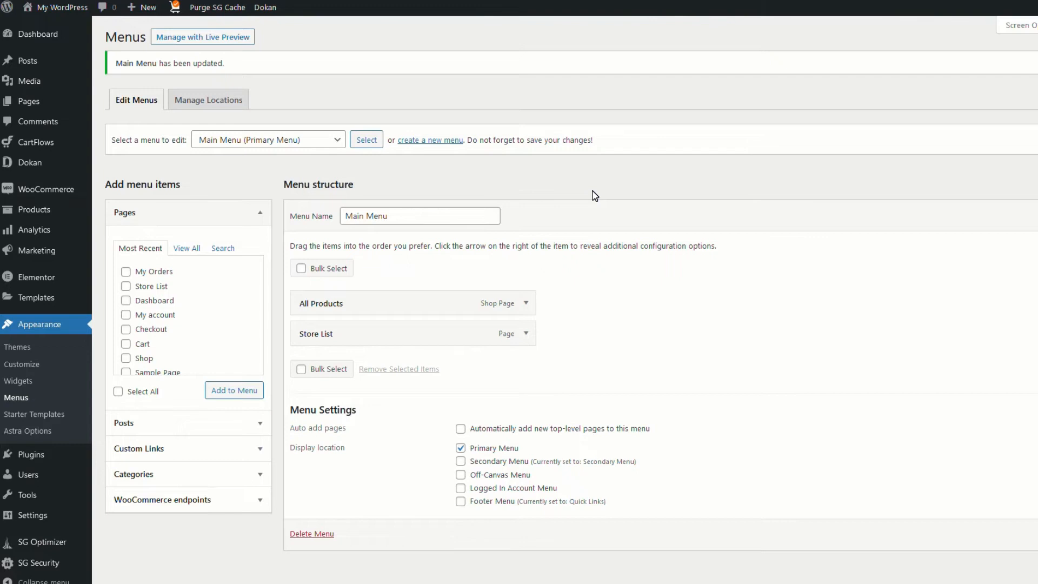
Add the My account page to the Secondary Menu, check the storefront, then go to the Dokan dashboard
{"action": "left_click", "coordinate": [335, 142]}
{"action": "left_click", "coordinate": [302, 201]}
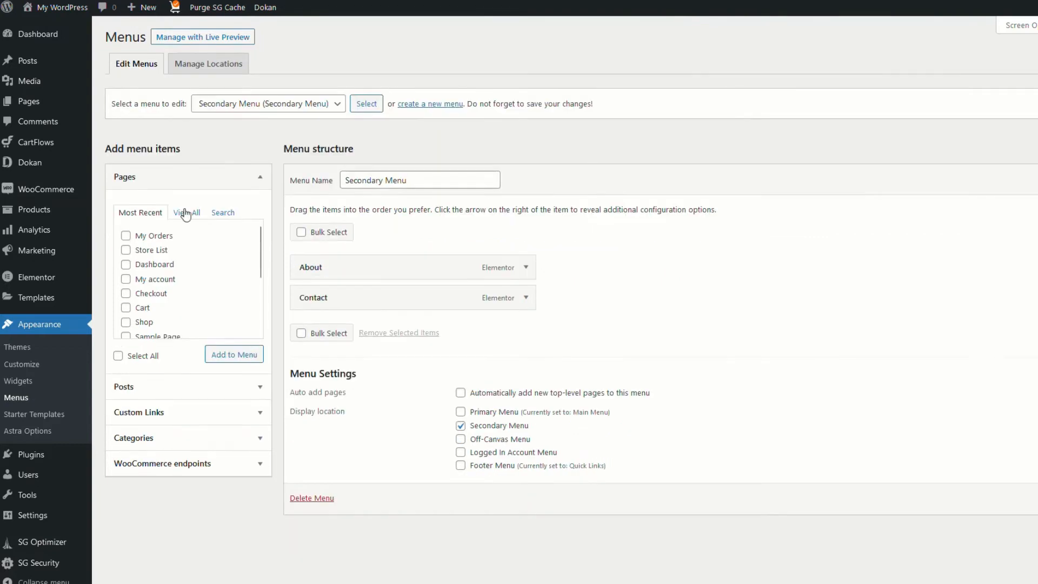
{"action": "left_click", "coordinate": [186, 212]}
{"action": "scroll", "coordinate": [208, 278], "scroll_direction": "down", "scroll_amount": 2}
{"action": "left_click", "coordinate": [125, 291]}
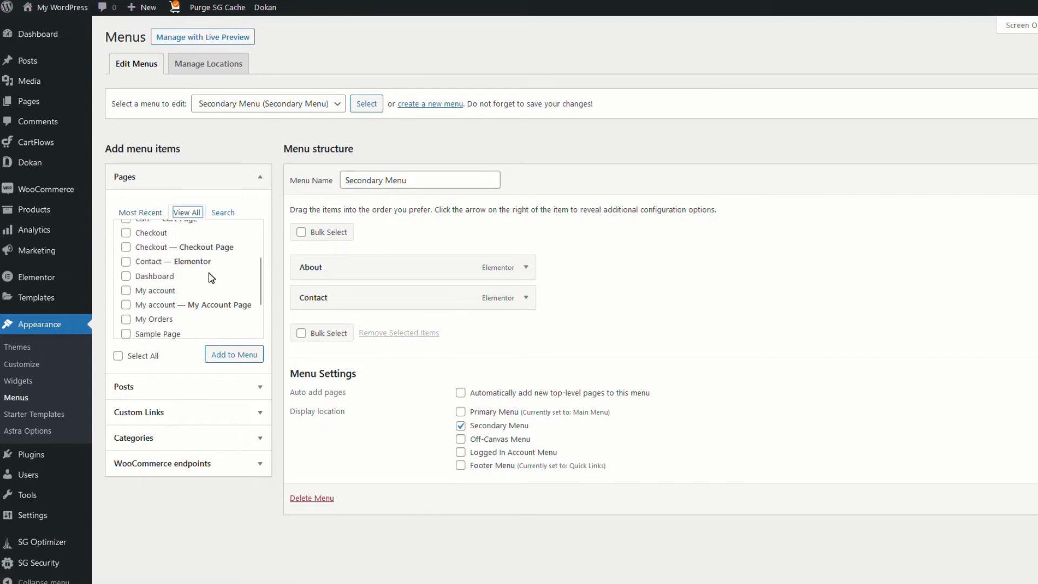
{"action": "scroll", "coordinate": [216, 302], "scroll_direction": "down", "scroll_amount": 1}
{"action": "left_click", "coordinate": [234, 354]}
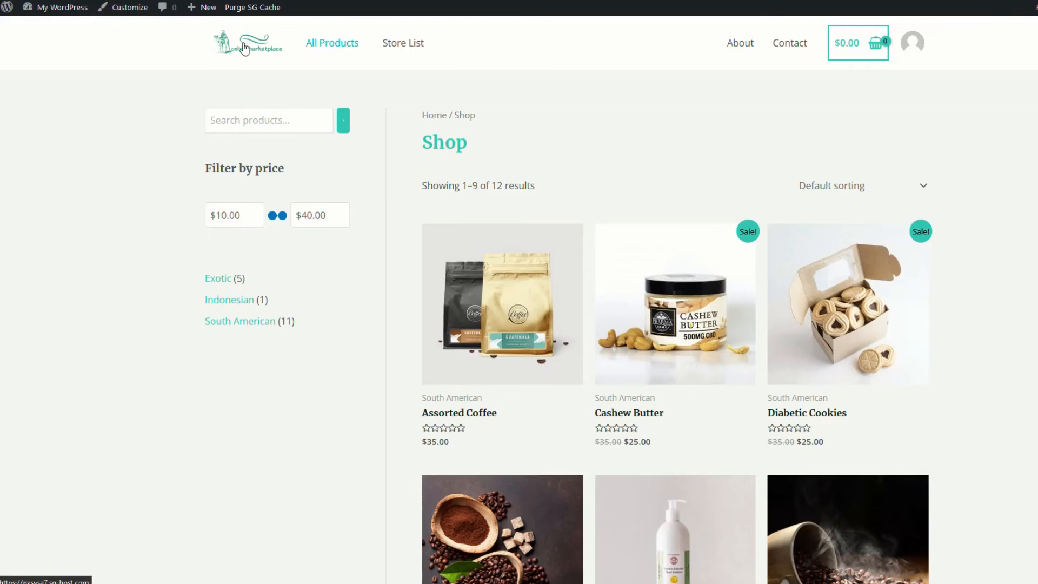
{"action": "left_click", "coordinate": [249, 46]}
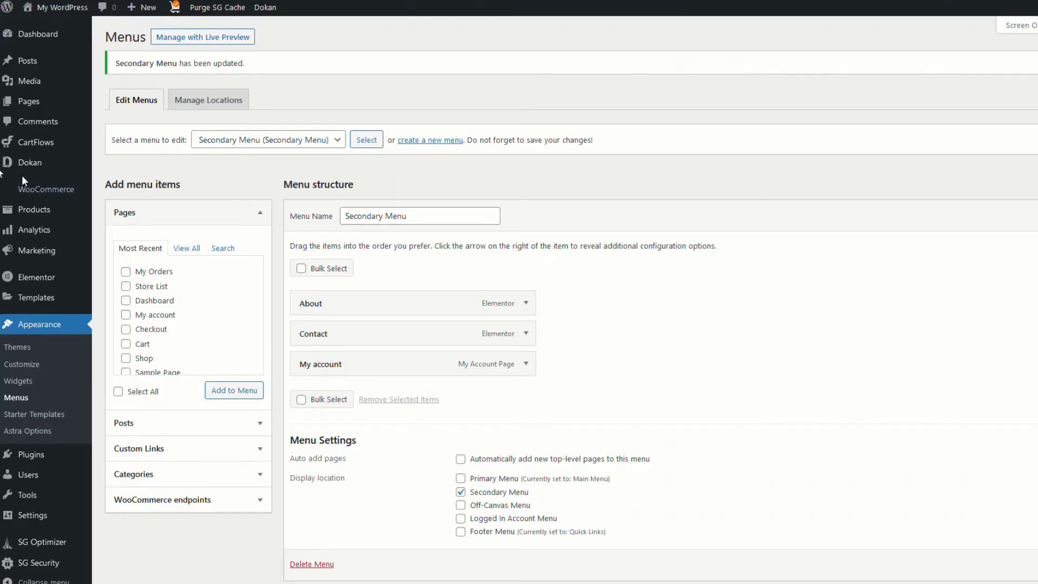
{"action": "left_click", "coordinate": [33, 163]}
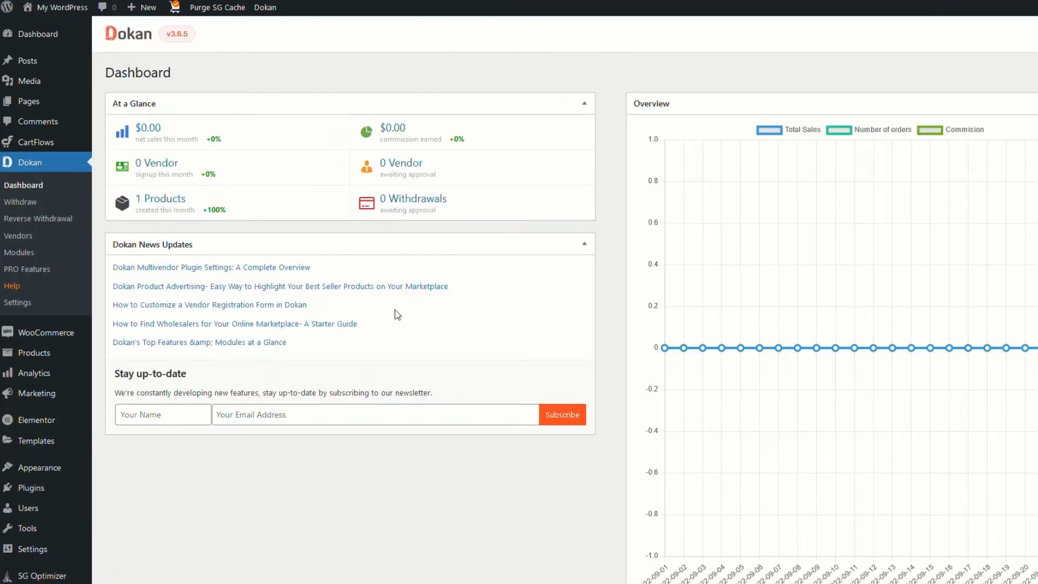
In Dokan Settings, set the camel image as the Vendor Setup Wizard Logo and save changes
{"action": "left_click", "coordinate": [16, 304]}
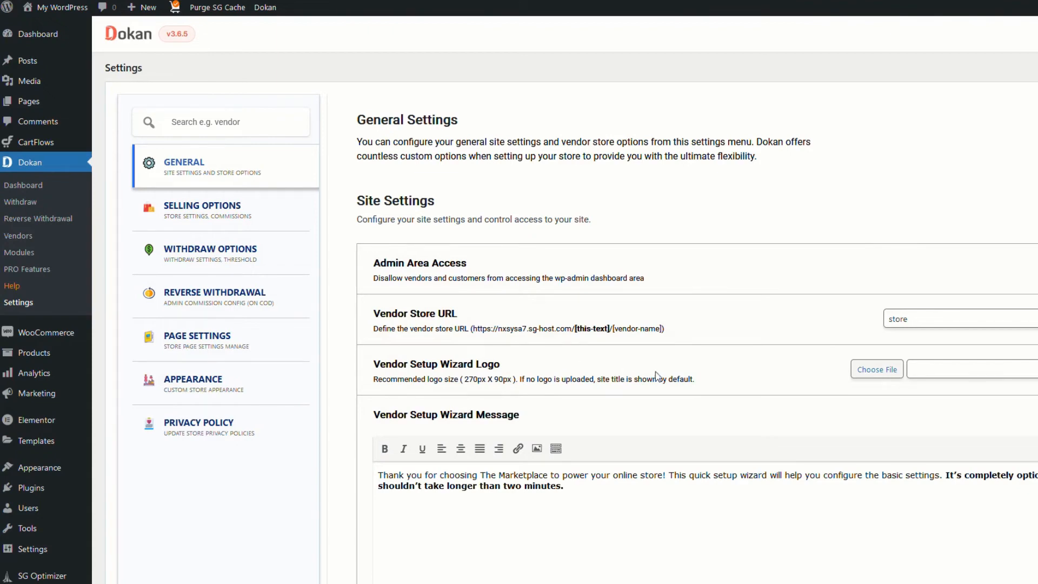
{"action": "left_click", "coordinate": [877, 372]}
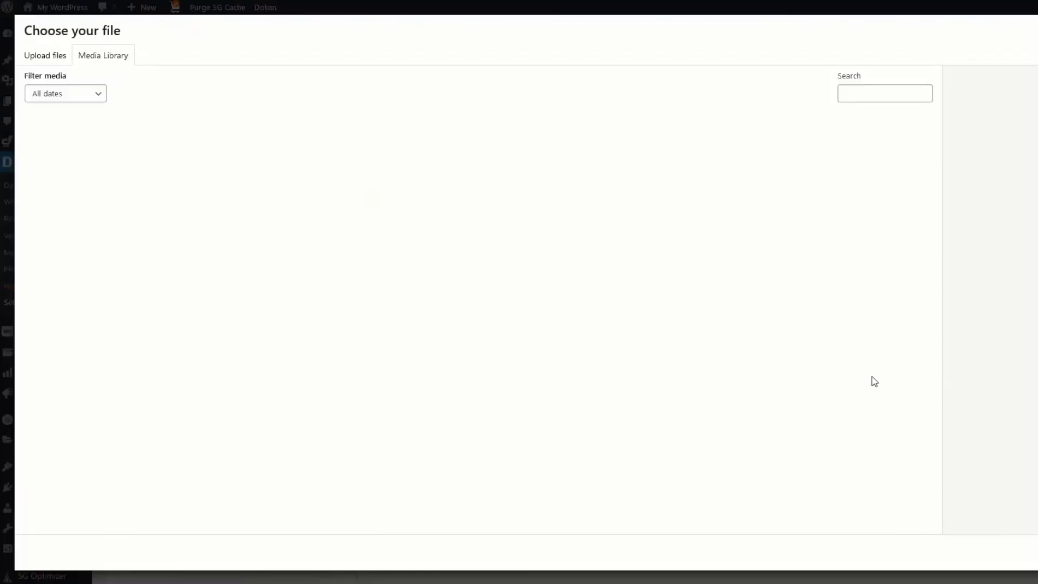
{"action": "left_click", "coordinate": [510, 153]}
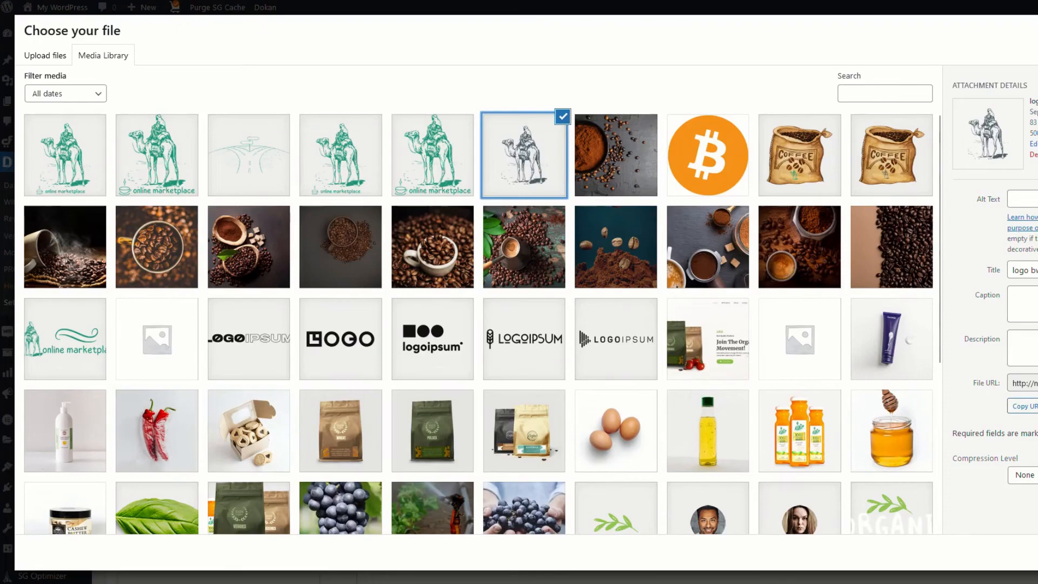
{"action": "left_click", "coordinate": [1035, 553]}
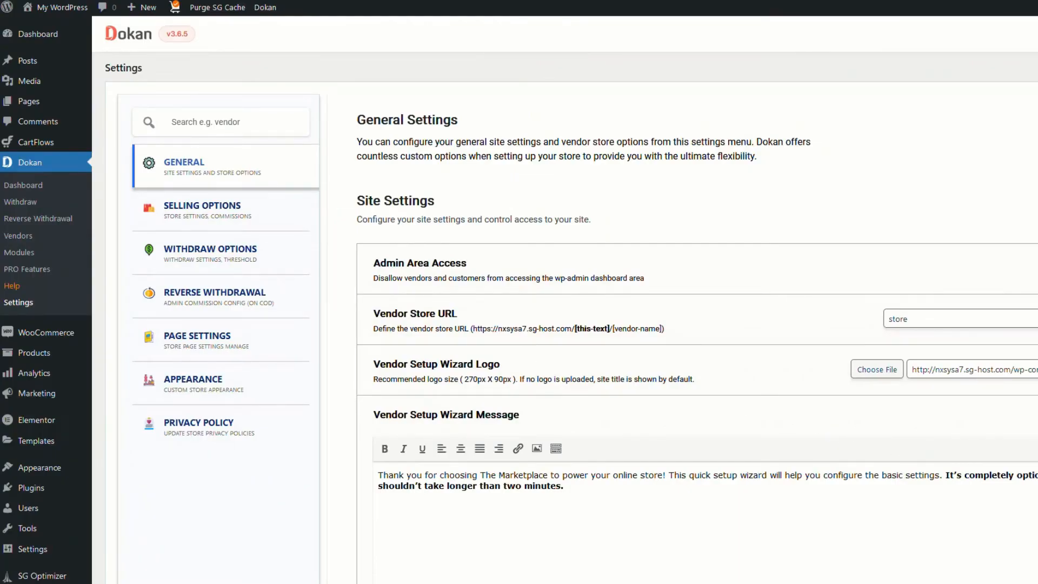
{"action": "scroll", "coordinate": [650, 456], "scroll_direction": "down", "scroll_amount": 6}
{"action": "scroll", "coordinate": [650, 457], "scroll_direction": "down", "scroll_amount": 2}
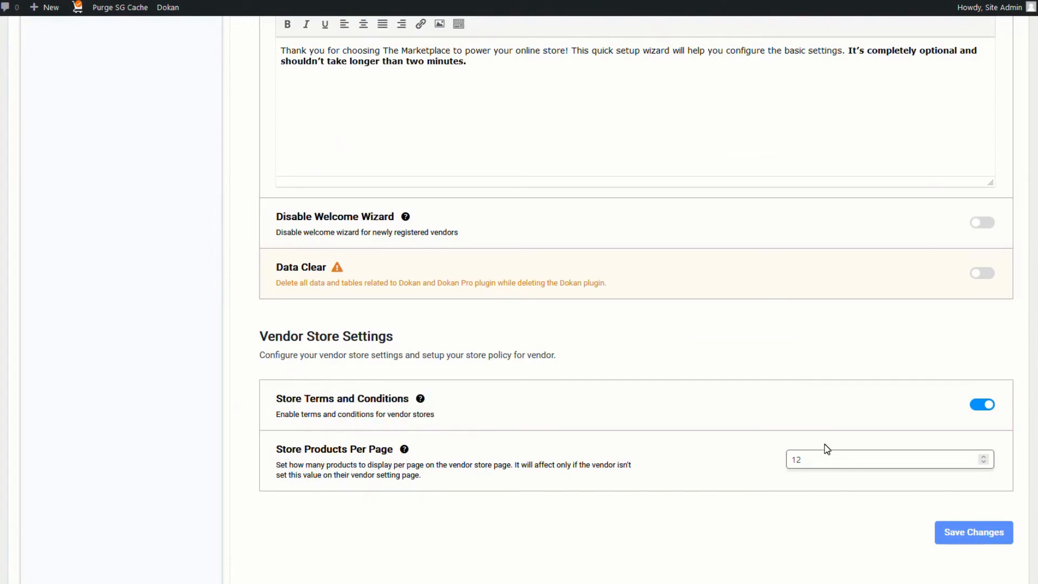
{"action": "scroll", "coordinate": [754, 489], "scroll_direction": "down", "scroll_amount": 3}
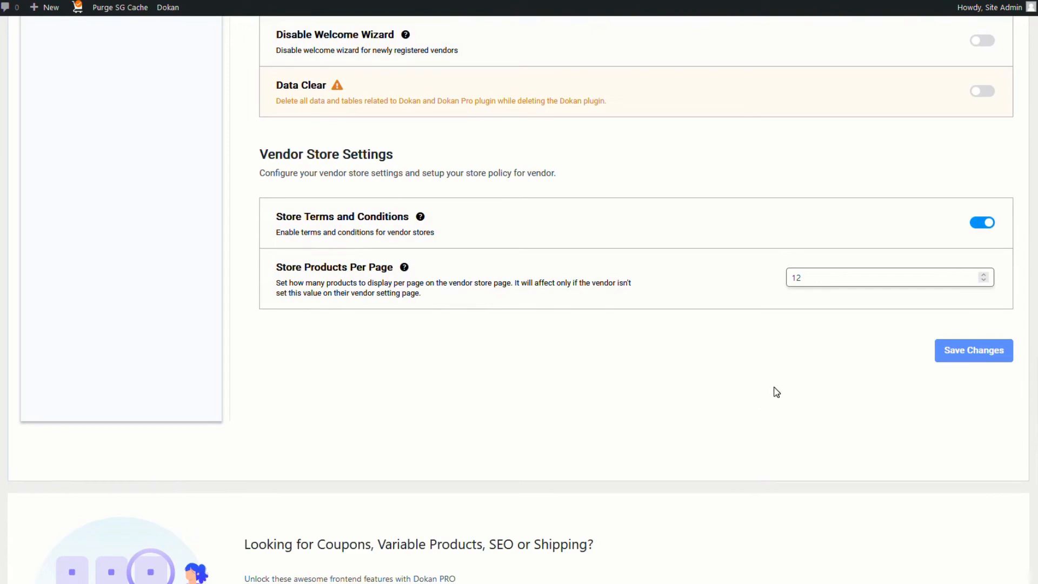
{"action": "left_click", "coordinate": [963, 358]}
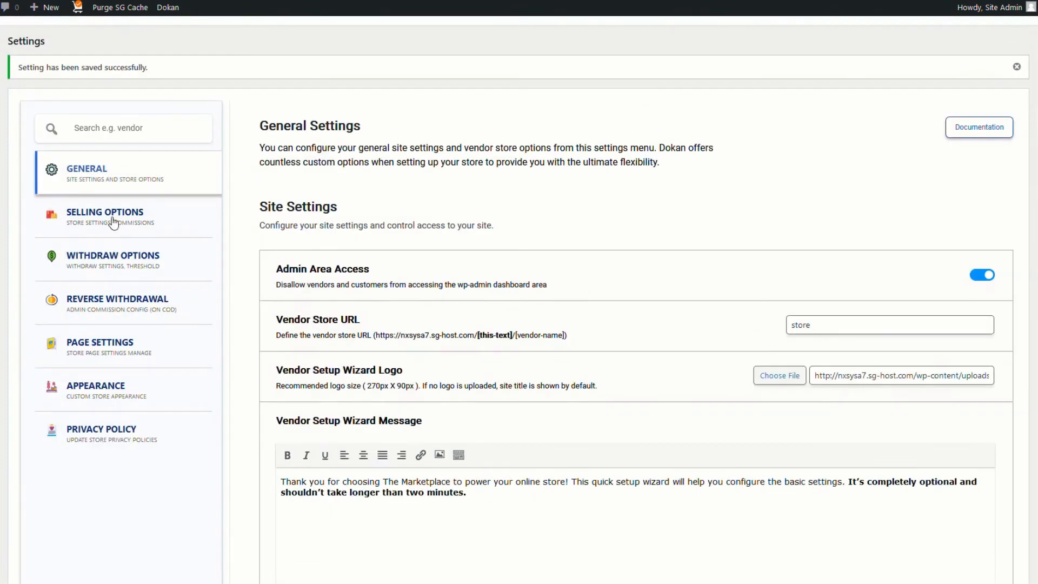
Set the Dokan admin commission to a 20 percentage type in Selling Options
{"action": "left_click", "coordinate": [100, 216]}
{"action": "scroll", "coordinate": [101, 216], "scroll_direction": "down", "scroll_amount": 1}
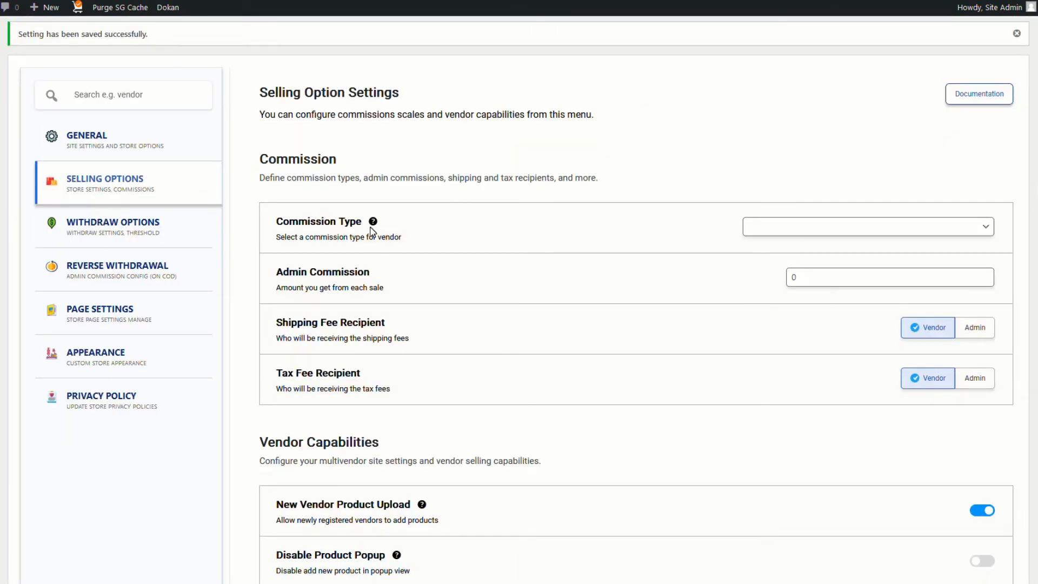
{"action": "mouse_move", "coordinate": [372, 231]}
{"action": "left_click", "coordinate": [859, 226]}
{"action": "left_click", "coordinate": [780, 267]}
{"action": "key", "text": "Tab"}
{"action": "type", "text": "20"}
Save the selling settings, then bring up Withdraw Options
{"action": "scroll", "coordinate": [444, 224], "scroll_direction": "down", "scroll_amount": 2}
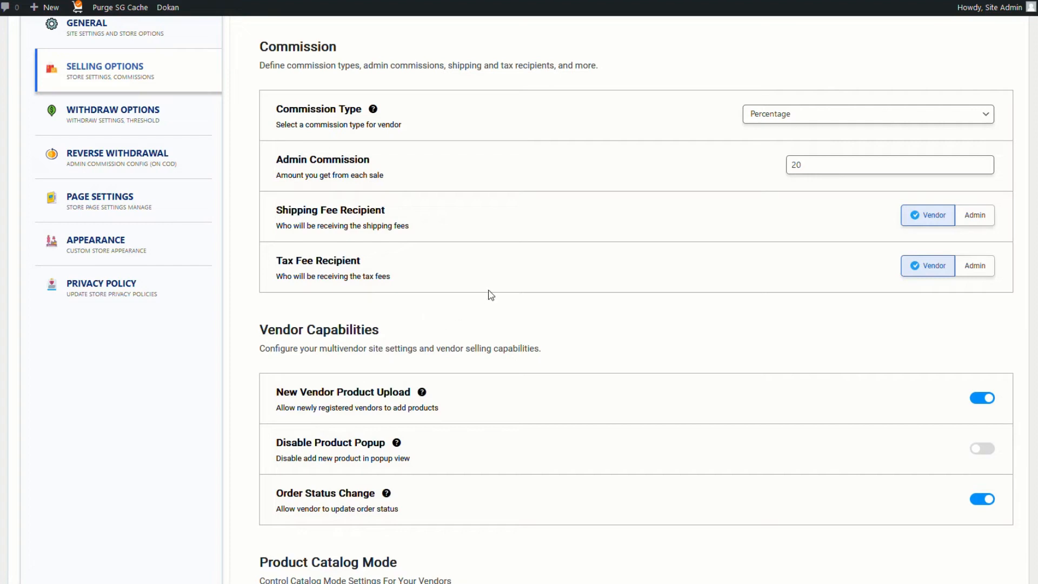
{"action": "scroll", "coordinate": [576, 327], "scroll_direction": "down", "scroll_amount": 2}
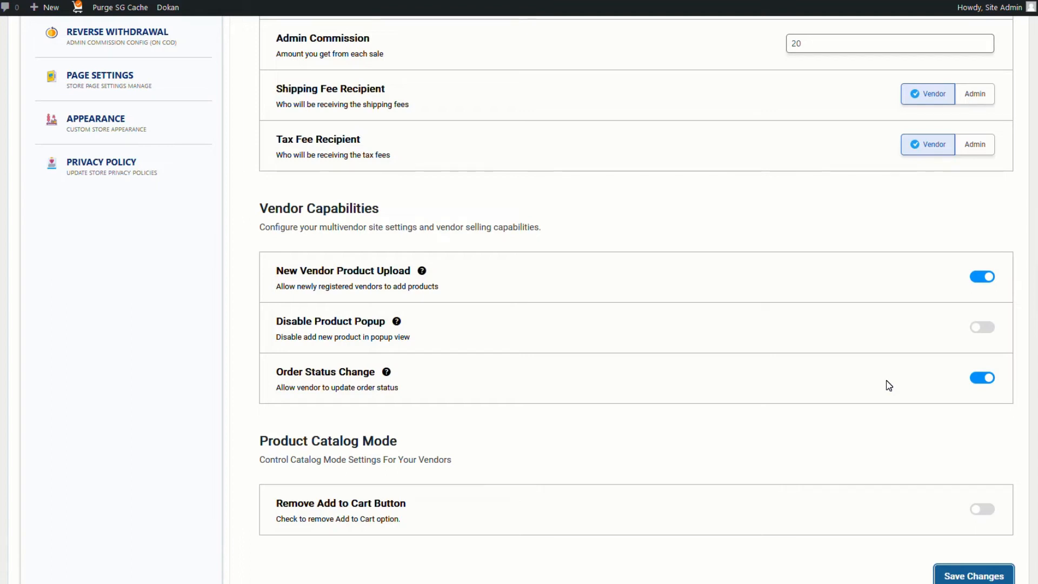
{"action": "scroll", "coordinate": [778, 387], "scroll_direction": "down", "scroll_amount": 2}
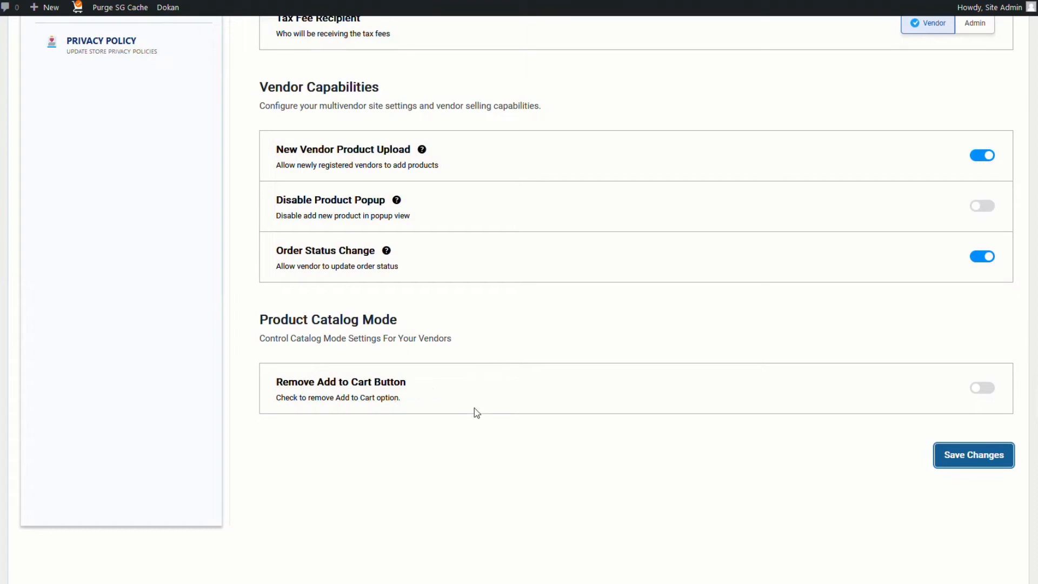
{"action": "left_click", "coordinate": [968, 456]}
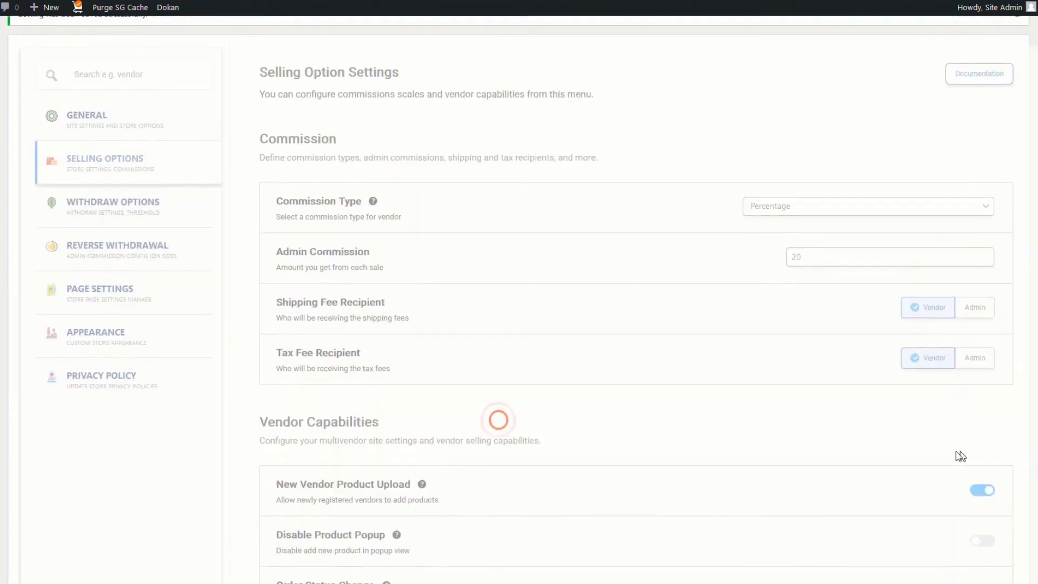
{"action": "left_click", "coordinate": [102, 230]}
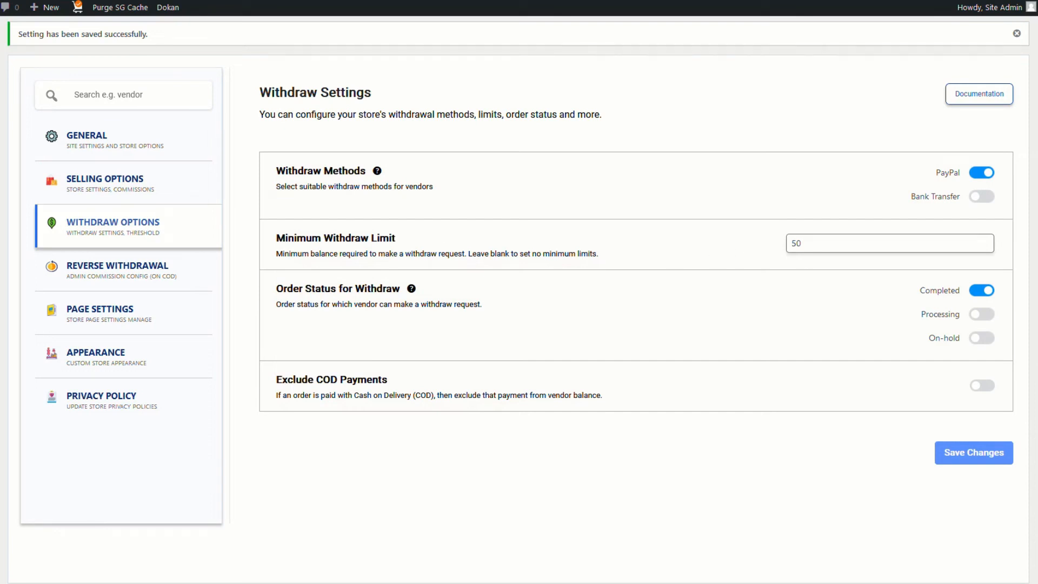
Replace the Minimum Withdraw Limit of 50 with 3
{"action": "left_click_drag", "start_coordinate": [804, 243], "coordinate": [792, 243]}
{"action": "type", "text": "3"}
Save the withdraw limit of 3, then move through Page Settings to Dokan's Appearance settings
{"action": "left_click", "coordinate": [971, 462]}
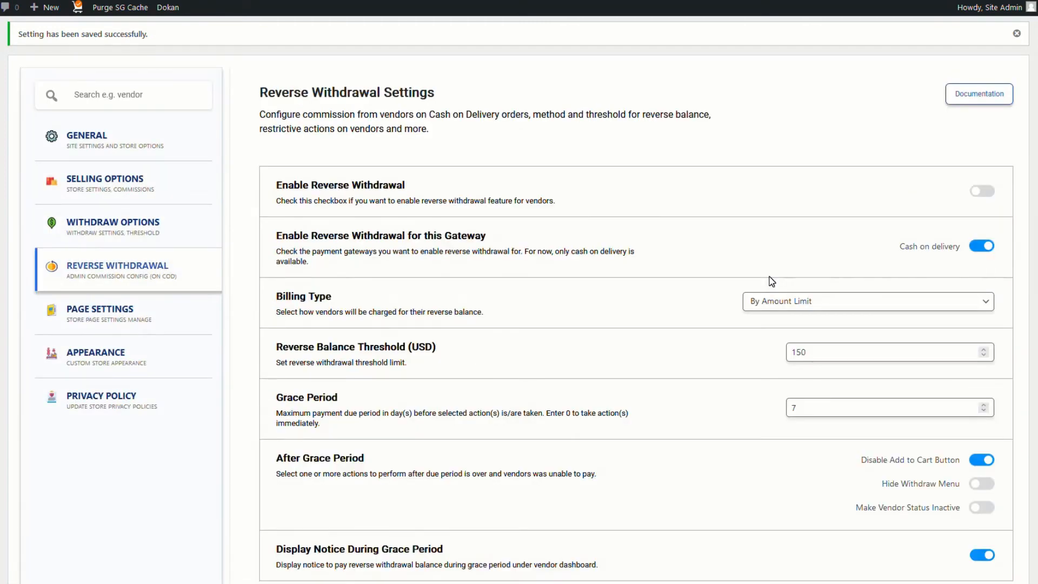
{"action": "scroll", "coordinate": [654, 341], "scroll_direction": "down", "scroll_amount": 2}
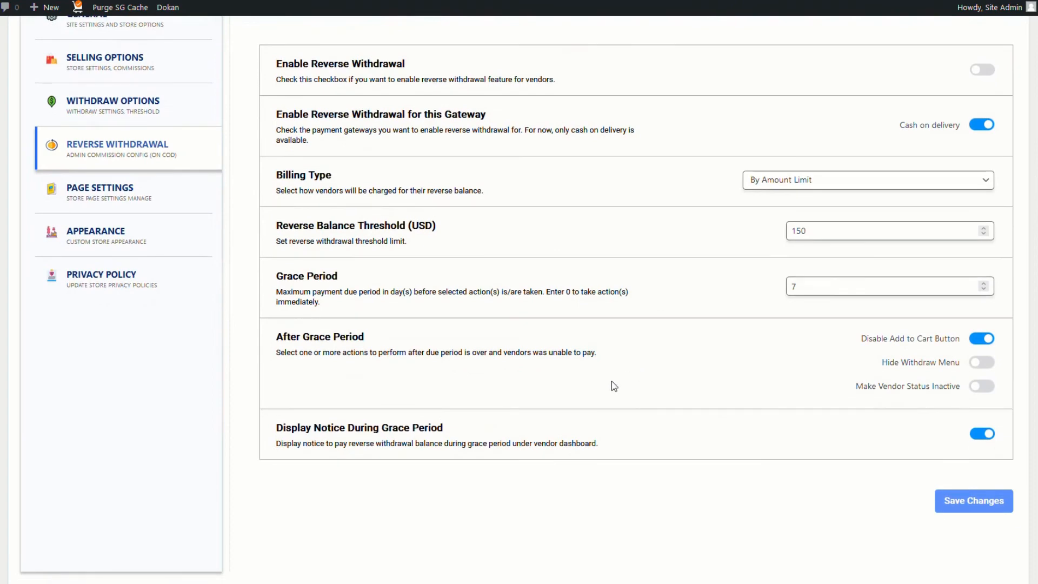
{"action": "scroll", "coordinate": [195, 221], "scroll_direction": "up", "scroll_amount": 2}
{"action": "left_click", "coordinate": [89, 313]}
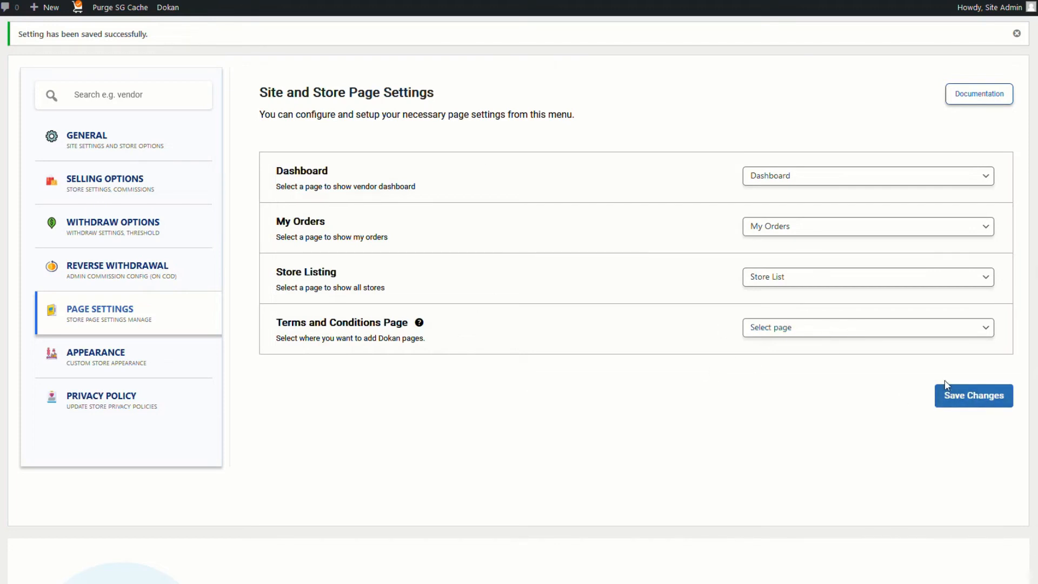
{"action": "left_click", "coordinate": [94, 361]}
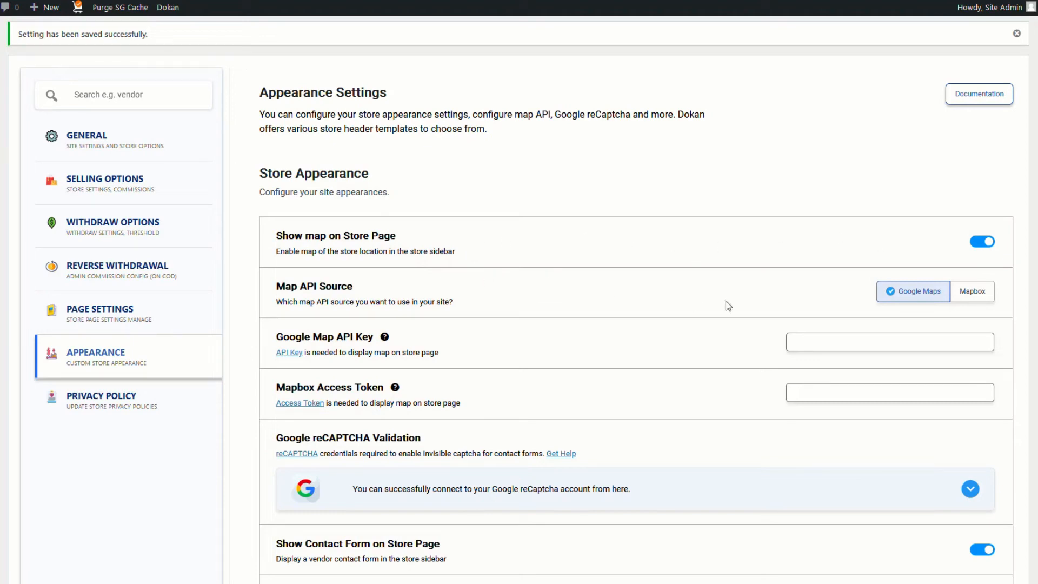
Change the store Map API Source from Google Maps to Mapbox
{"action": "scroll", "coordinate": [600, 336], "scroll_direction": "down", "scroll_amount": 2}
{"action": "scroll", "coordinate": [604, 340], "scroll_direction": "down", "scroll_amount": 1}
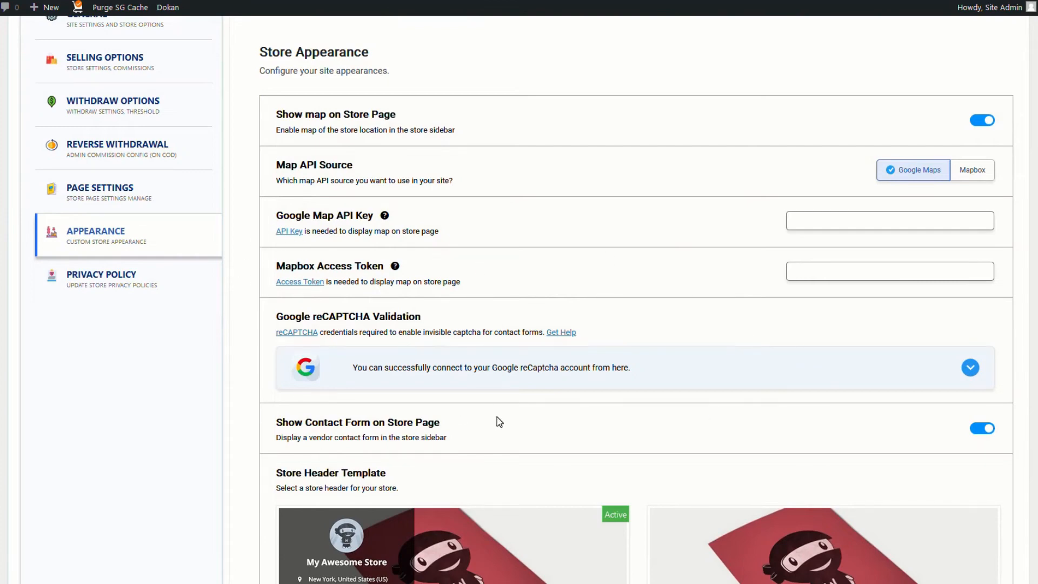
{"action": "scroll", "coordinate": [562, 372], "scroll_direction": "down", "scroll_amount": 2}
{"action": "scroll", "coordinate": [543, 292], "scroll_direction": "up", "scroll_amount": 3}
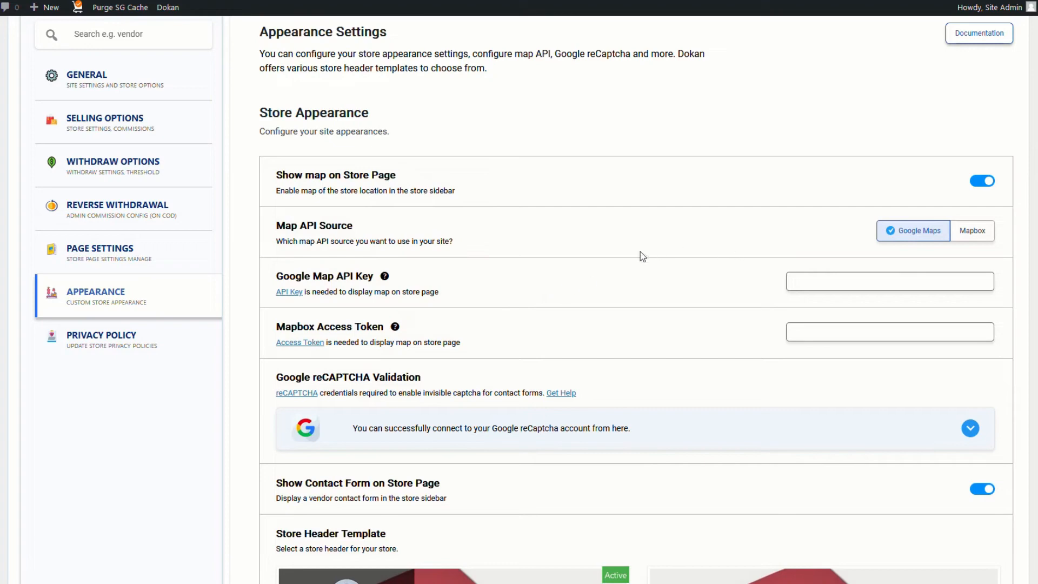
{"action": "left_click", "coordinate": [973, 232]}
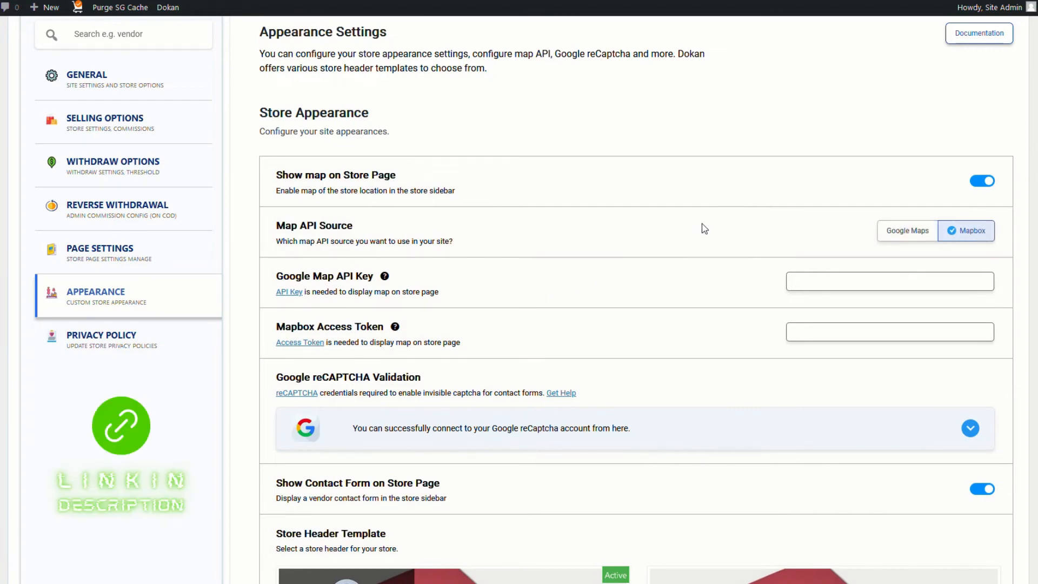
{"action": "scroll", "coordinate": [736, 259], "scroll_direction": "down", "scroll_amount": 3}
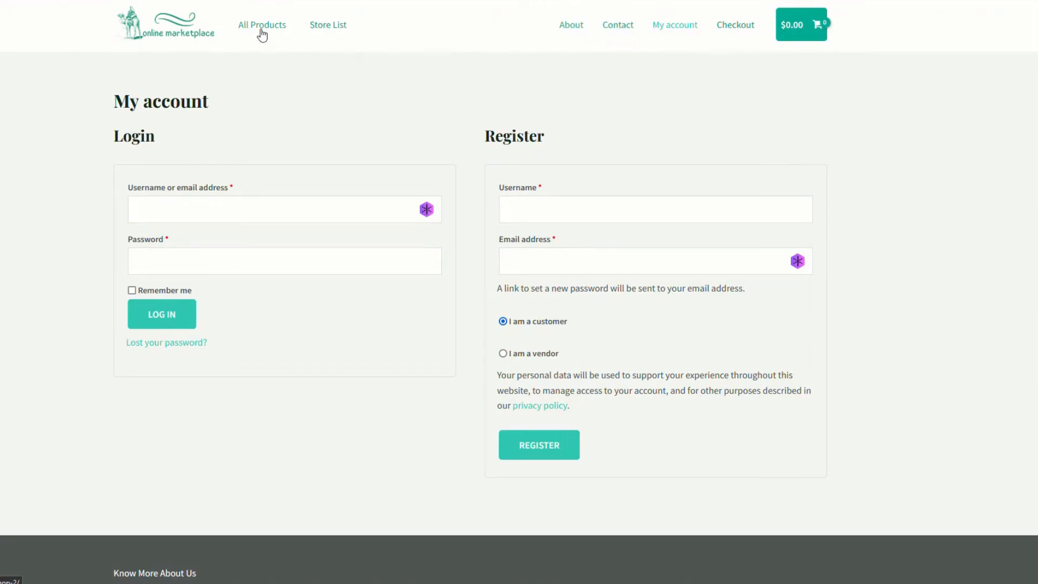
Open Assorted Coffee from All Products and follow its Vendor Info link to the GPR store
{"action": "left_click", "coordinate": [262, 28]}
{"action": "left_click", "coordinate": [445, 305]}
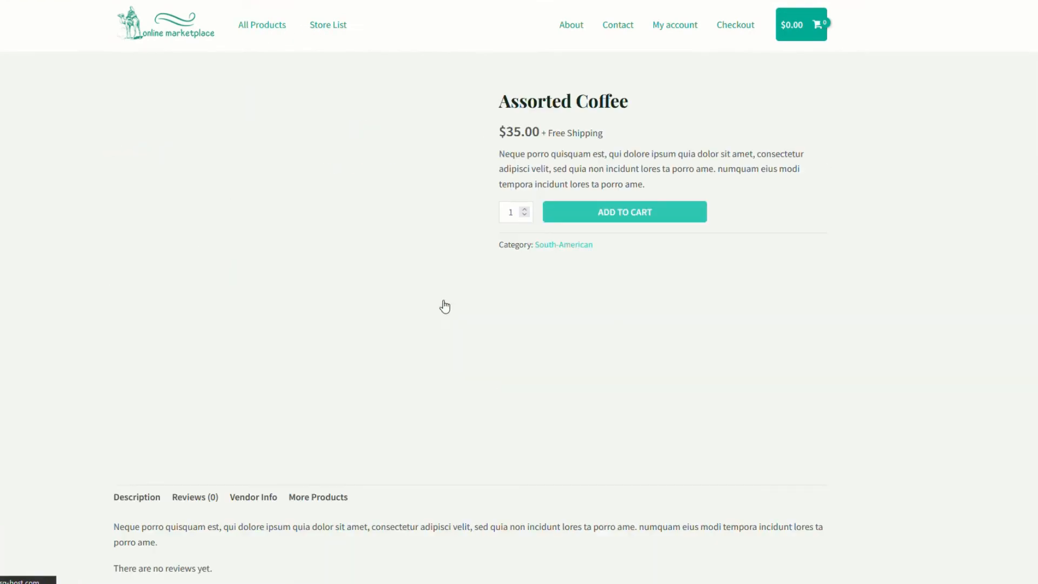
{"action": "left_click", "coordinate": [257, 498]}
{"action": "scroll", "coordinate": [257, 502], "scroll_direction": "down", "scroll_amount": 3}
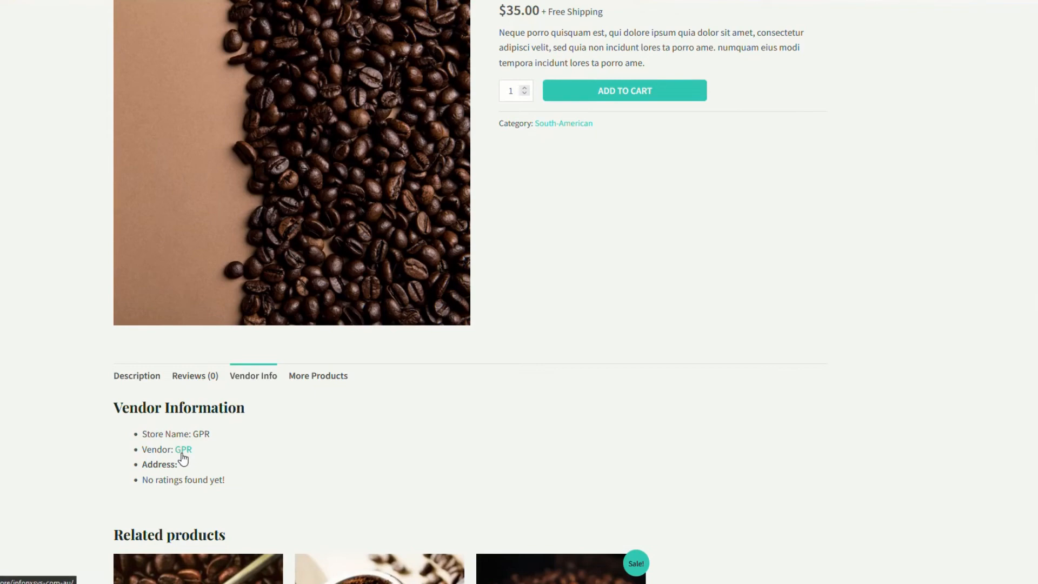
{"action": "left_click", "coordinate": [182, 452]}
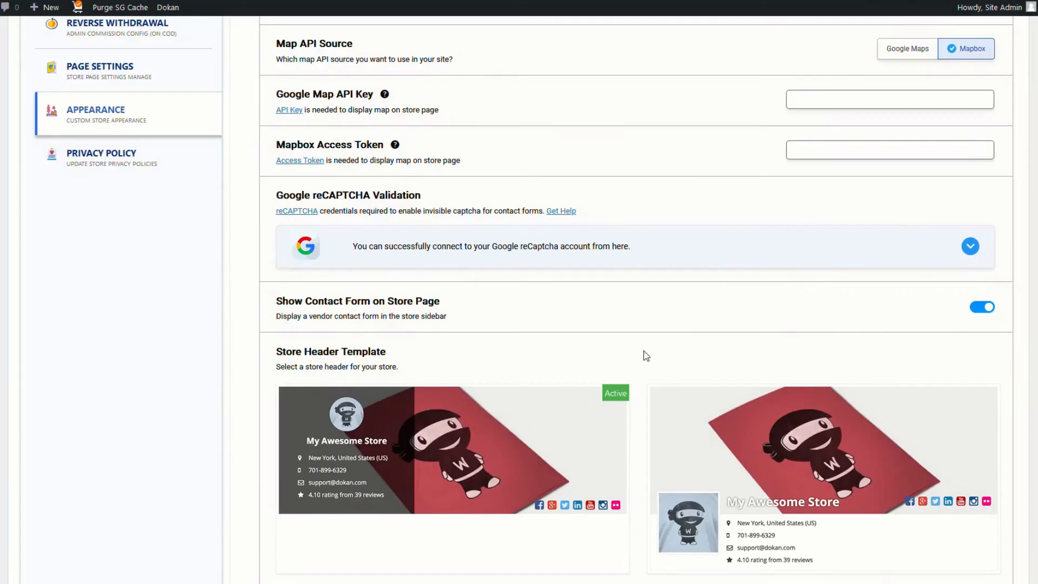
Review the Store Header Template and remaining appearance options, then go to Privacy Policy settings
{"action": "scroll", "coordinate": [644, 356], "scroll_direction": "down", "scroll_amount": 2}
{"action": "scroll", "coordinate": [640, 365], "scroll_direction": "down", "scroll_amount": 3}
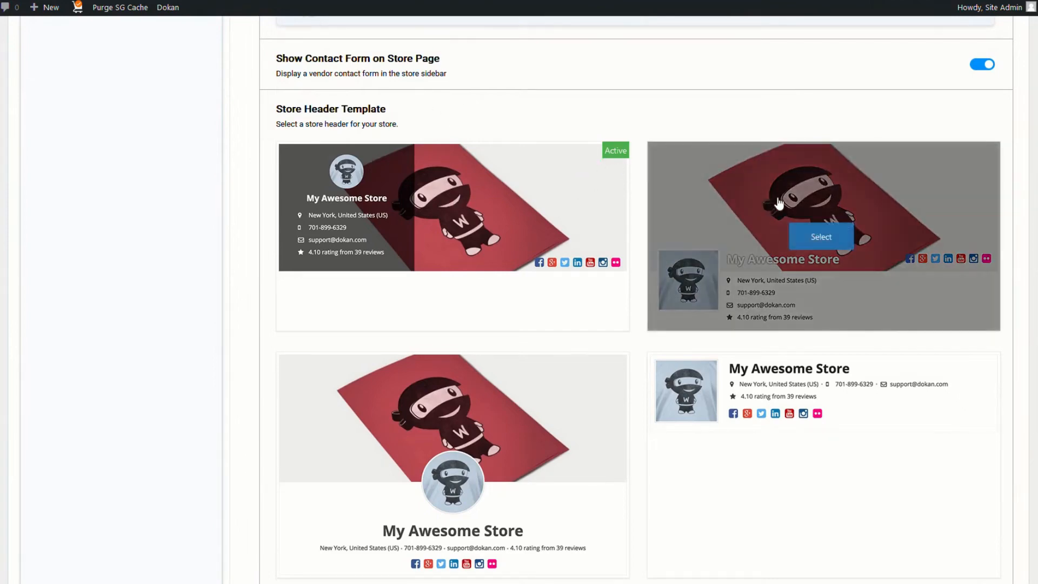
{"action": "mouse_move", "coordinate": [453, 486]}
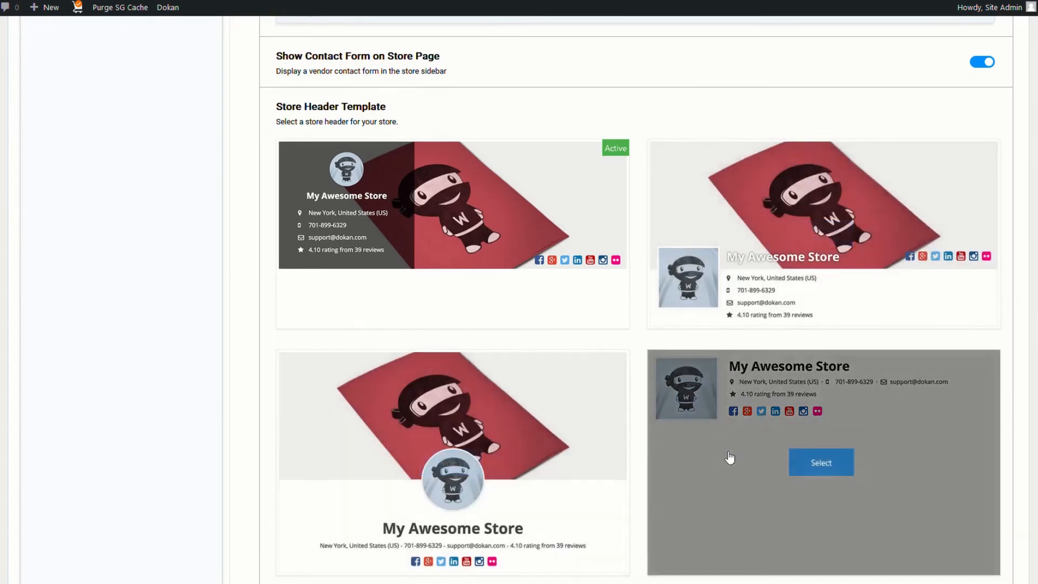
{"action": "scroll", "coordinate": [730, 455], "scroll_direction": "down", "scroll_amount": 4}
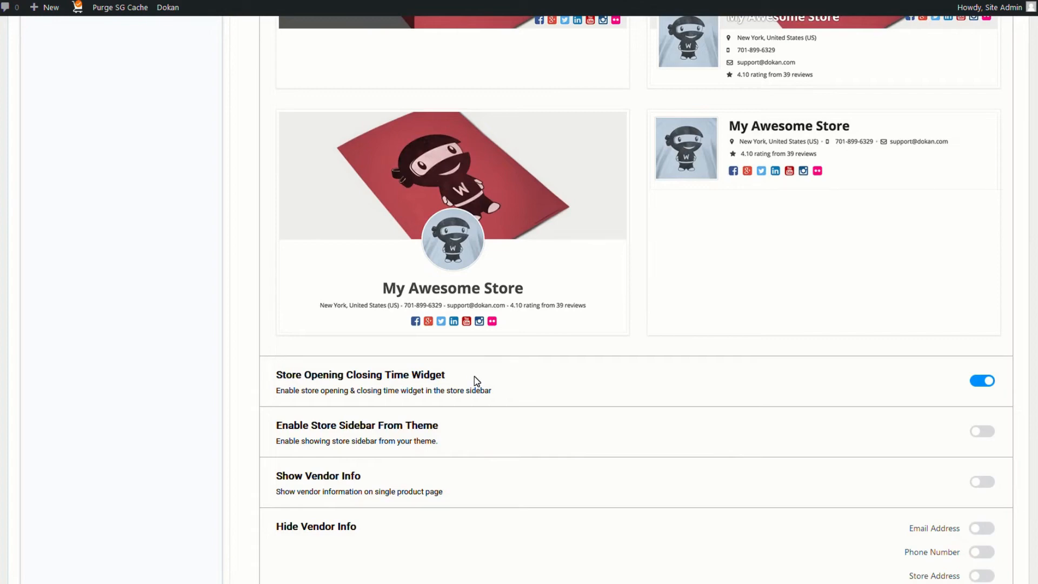
{"action": "scroll", "coordinate": [474, 376], "scroll_direction": "down", "scroll_amount": 2}
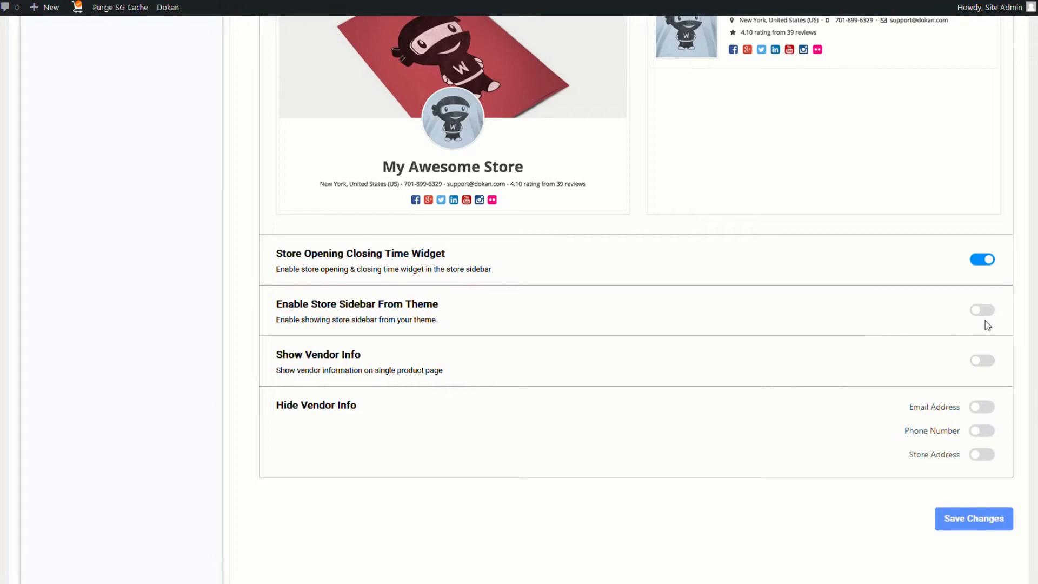
{"action": "scroll", "coordinate": [111, 389], "scroll_direction": "up", "scroll_amount": 15}
{"action": "left_click", "coordinate": [112, 392]}
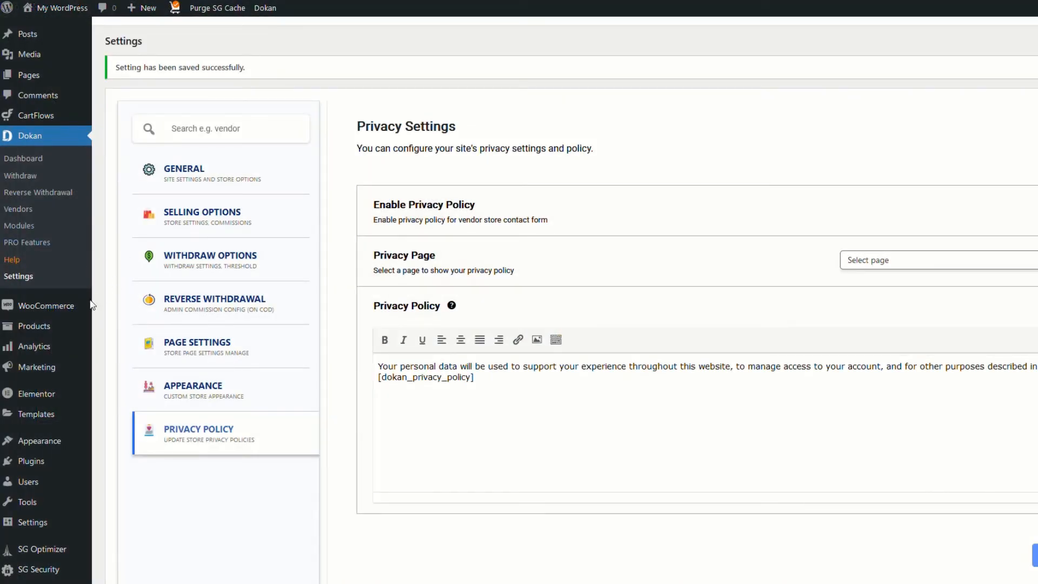
Trash the three checked products in All Products, then view the storefront Shop page
{"action": "mouse_move", "coordinate": [35, 330]}
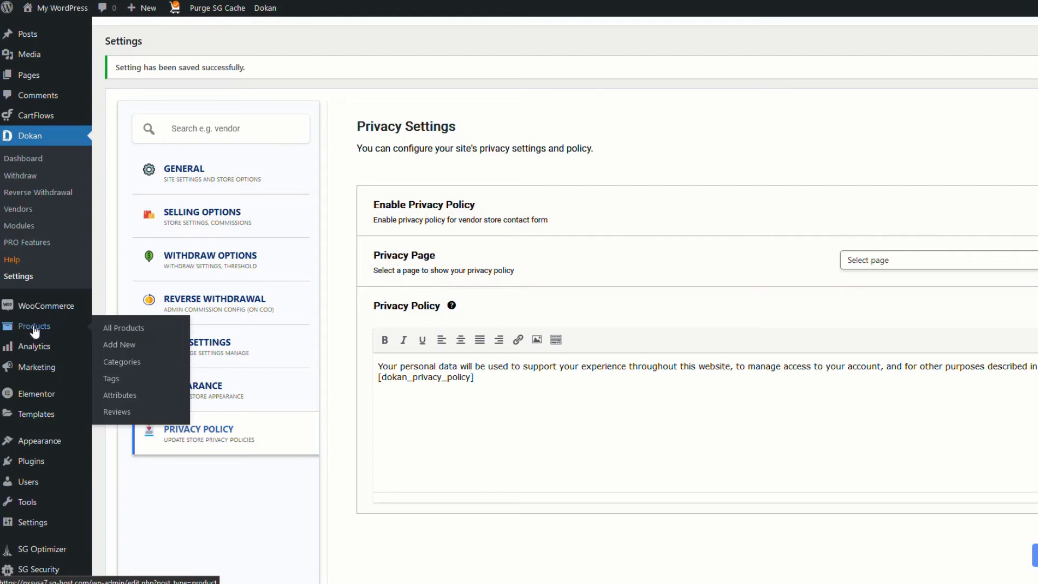
{"action": "left_click", "coordinate": [34, 330]}
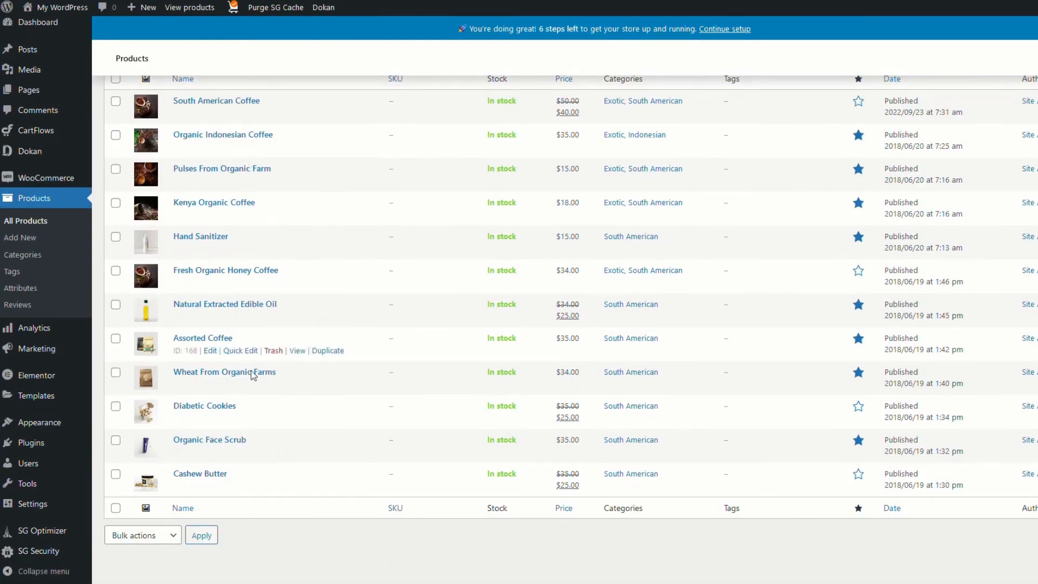
{"action": "scroll", "coordinate": [259, 364], "scroll_direction": "up", "scroll_amount": 2}
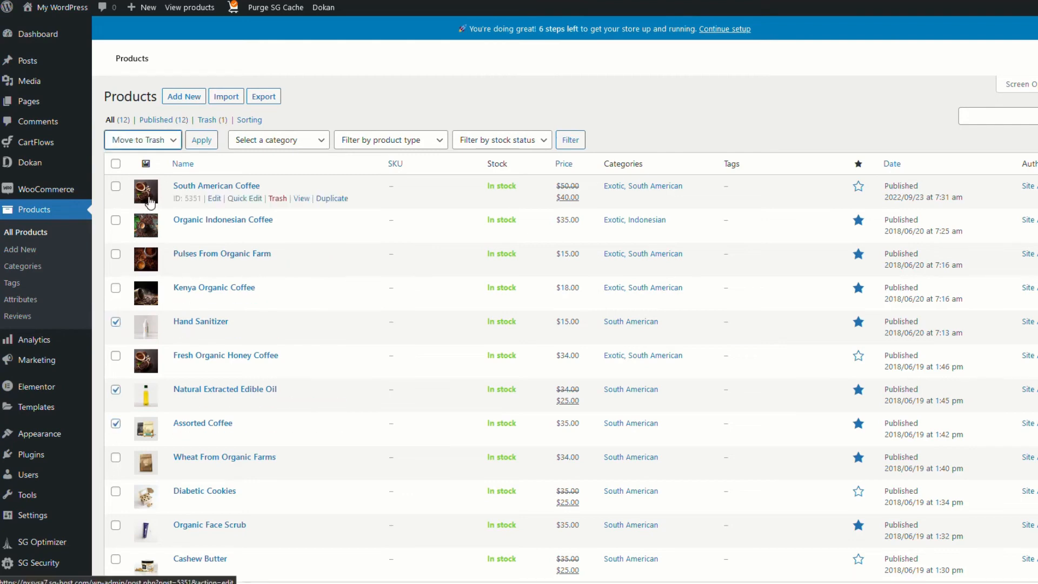
{"action": "left_click", "coordinate": [201, 140]}
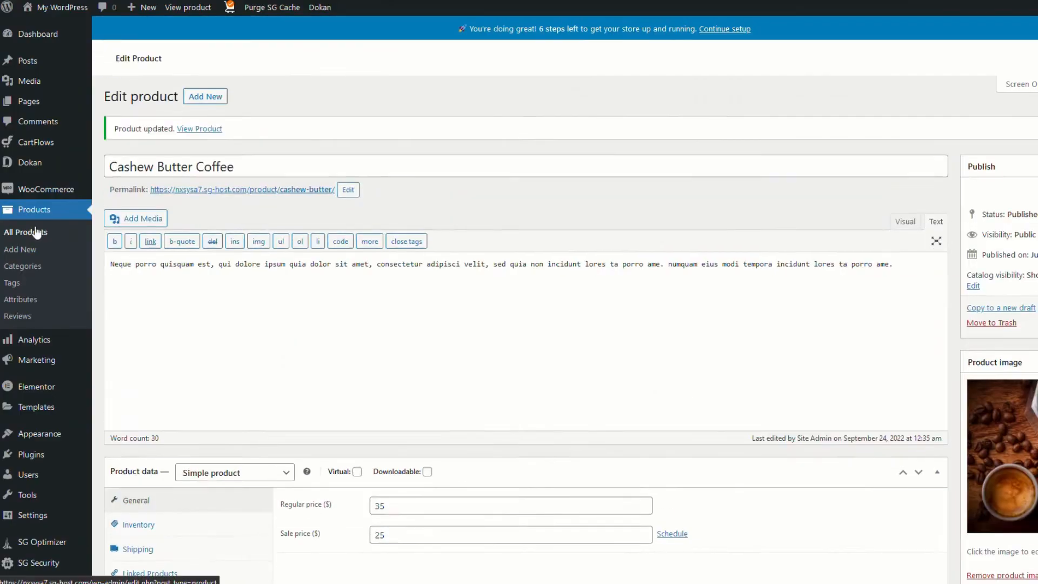
{"action": "left_click", "coordinate": [37, 232]}
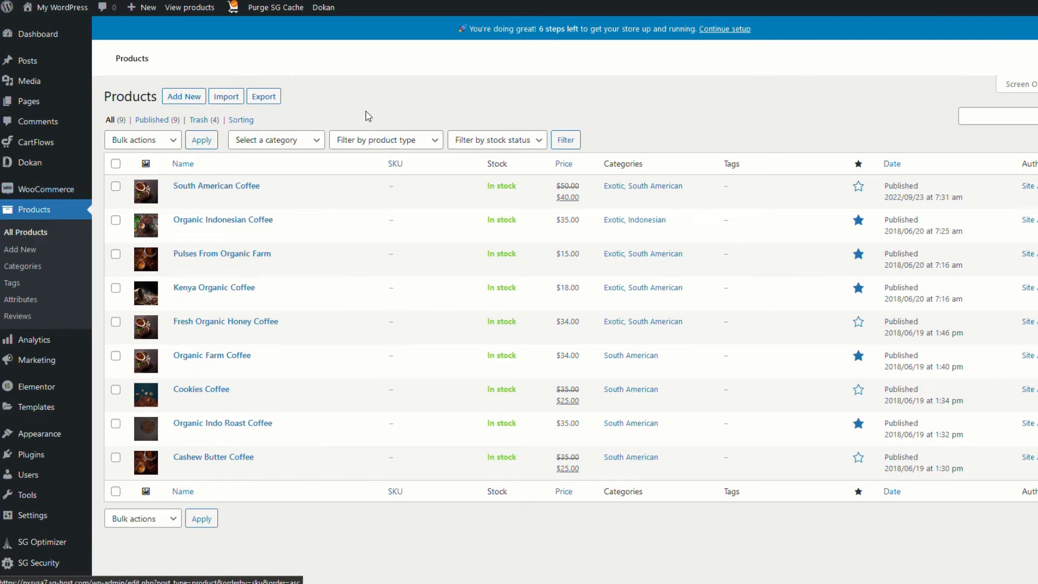
{"action": "left_click", "coordinate": [189, 7]}
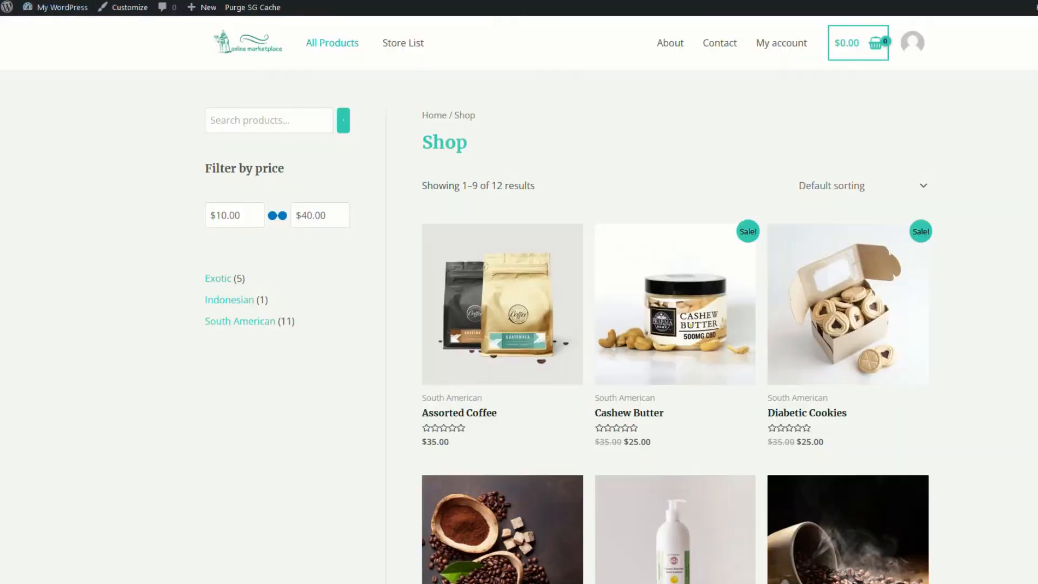
Browse the storefront home page and the All Products shop page
{"action": "left_click", "coordinate": [246, 46]}
{"action": "scroll", "coordinate": [465, 316], "scroll_direction": "down", "scroll_amount": 15}
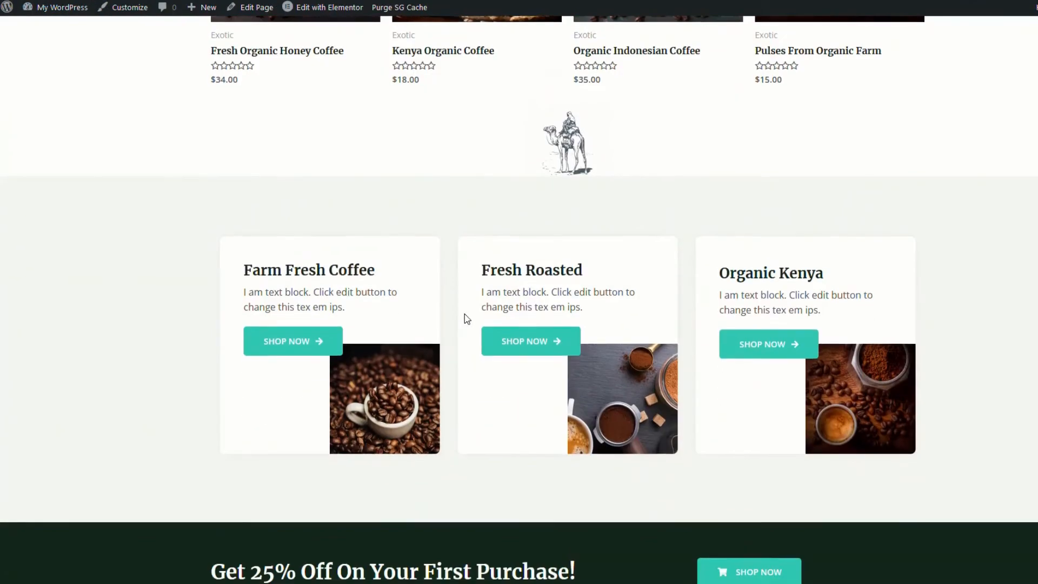
{"action": "scroll", "coordinate": [467, 319], "scroll_direction": "down", "scroll_amount": 3}
{"action": "scroll", "coordinate": [468, 323], "scroll_direction": "up", "scroll_amount": 15}
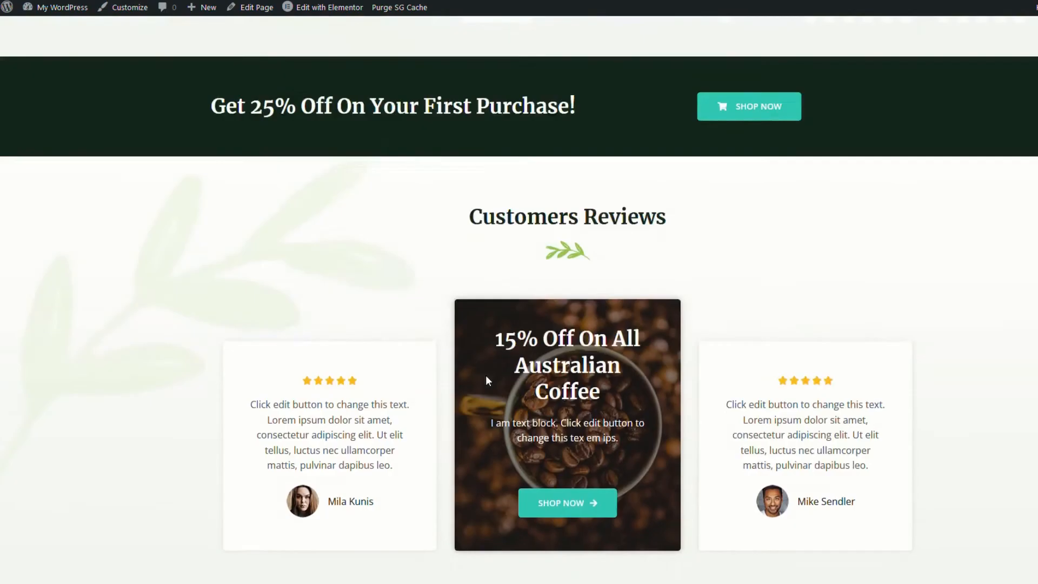
{"action": "scroll", "coordinate": [488, 381], "scroll_direction": "up", "scroll_amount": 6}
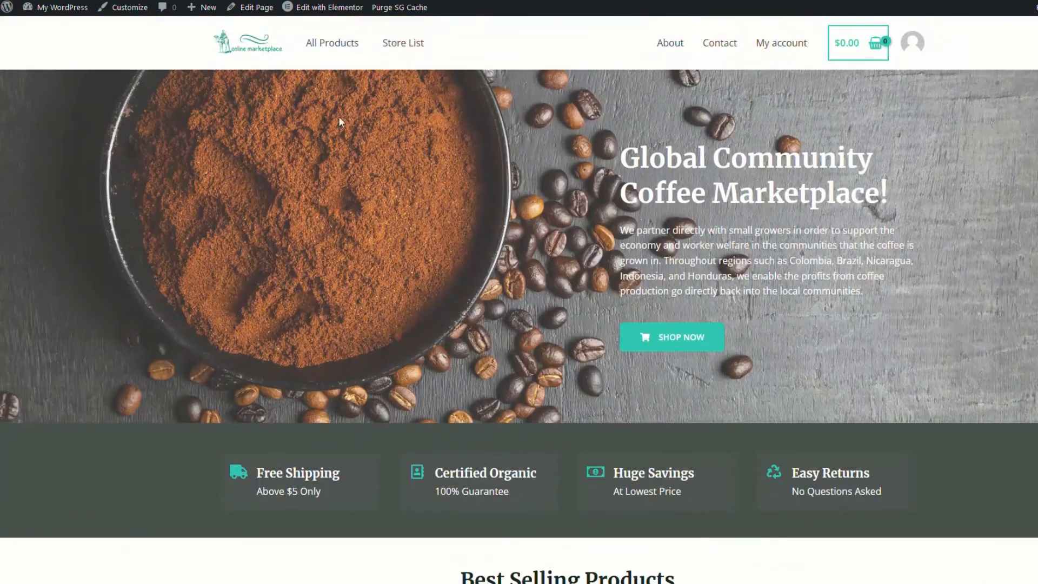
{"action": "left_click", "coordinate": [334, 41]}
{"action": "scroll", "coordinate": [981, 446], "scroll_direction": "down", "scroll_amount": 10}
{"action": "scroll", "coordinate": [934, 453], "scroll_direction": "up", "scroll_amount": 10}
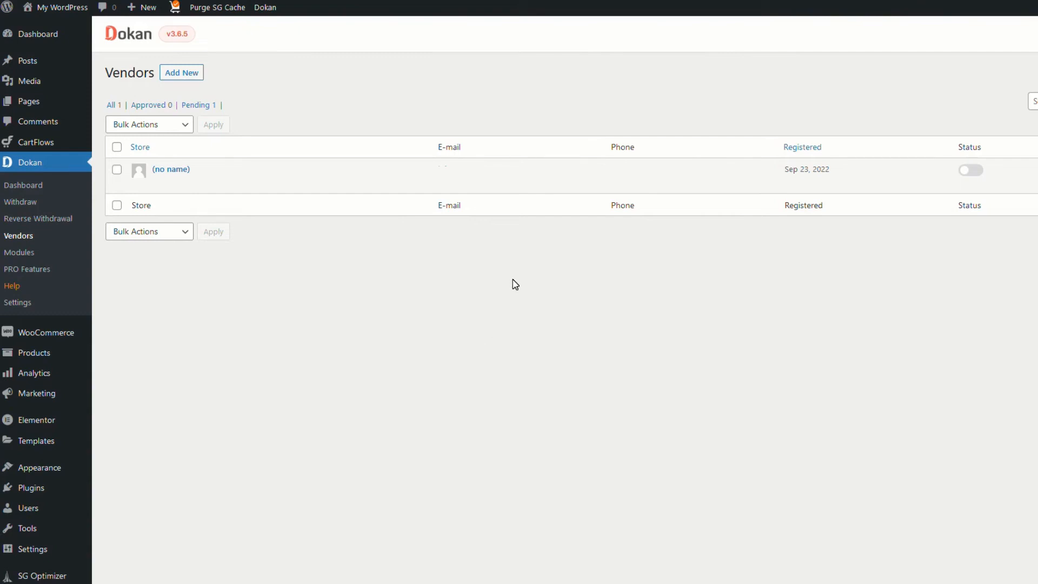
Start a new vendor and set the portrait image as its profile picture
{"action": "left_click", "coordinate": [181, 75]}
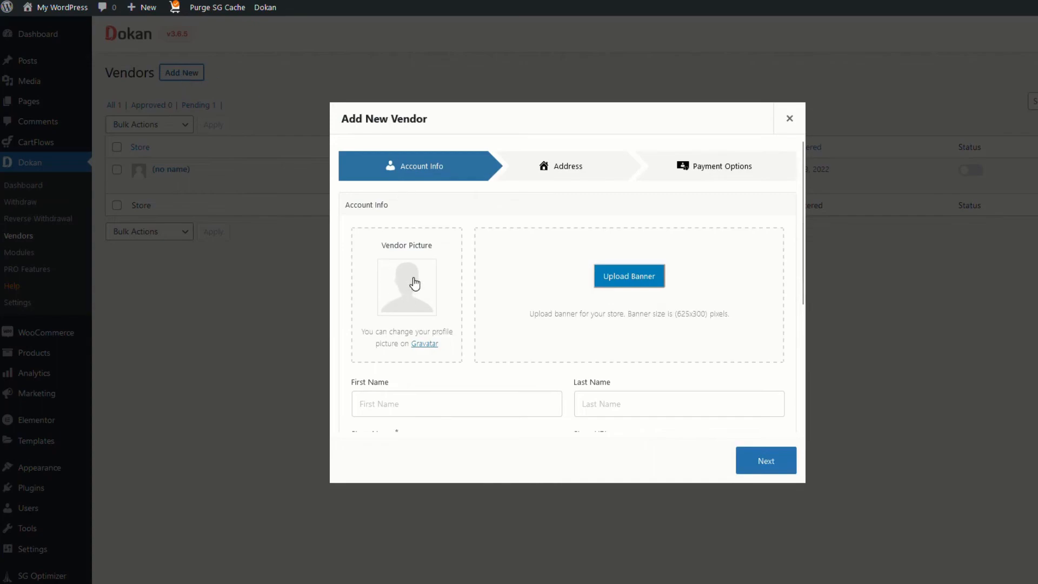
{"action": "left_click", "coordinate": [415, 283]}
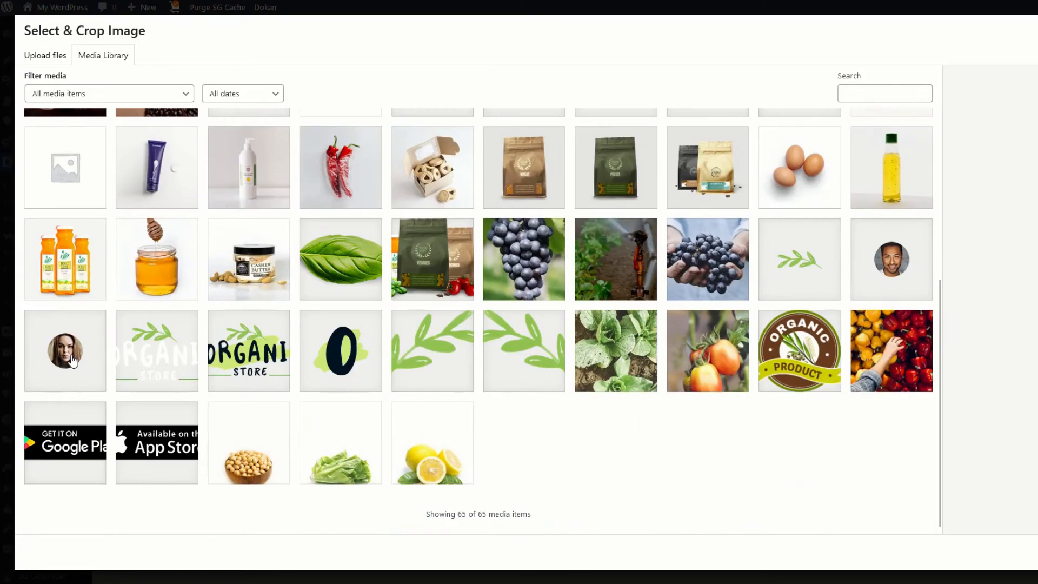
{"action": "left_click", "coordinate": [73, 359]}
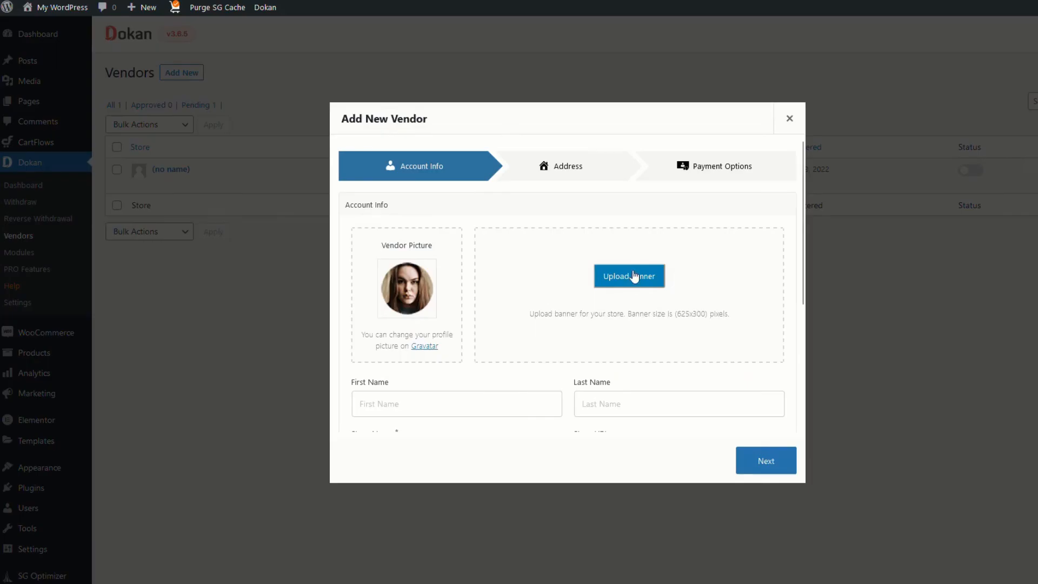
{"action": "left_click", "coordinate": [634, 276]}
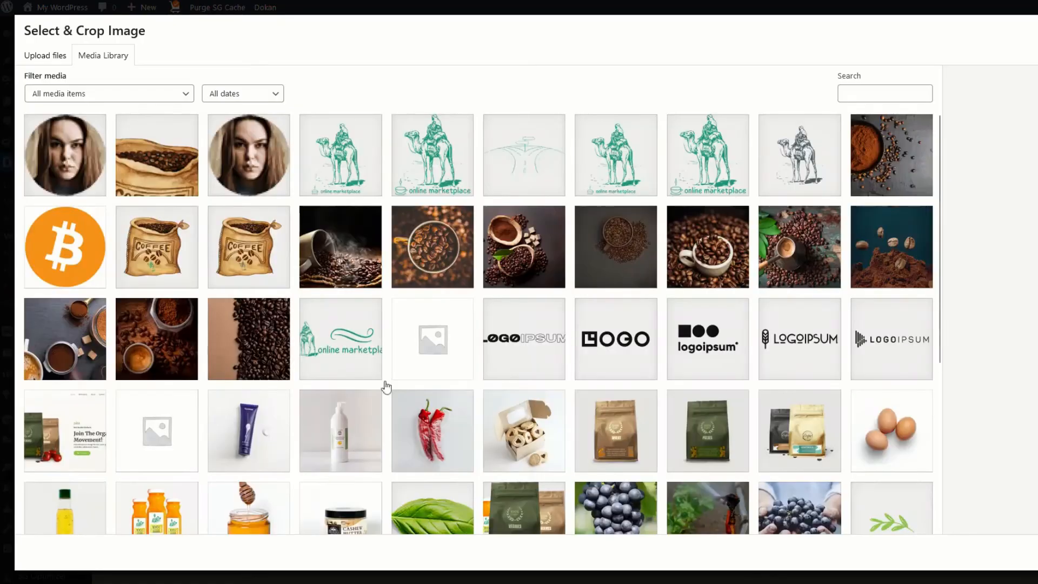
{"action": "scroll", "coordinate": [774, 412], "scroll_direction": "down", "scroll_amount": 5}
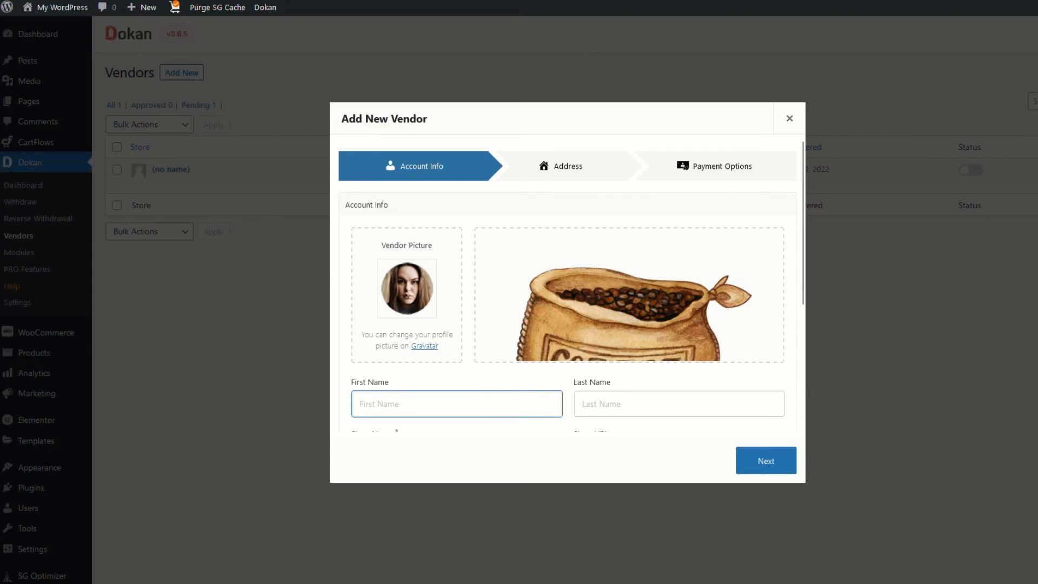
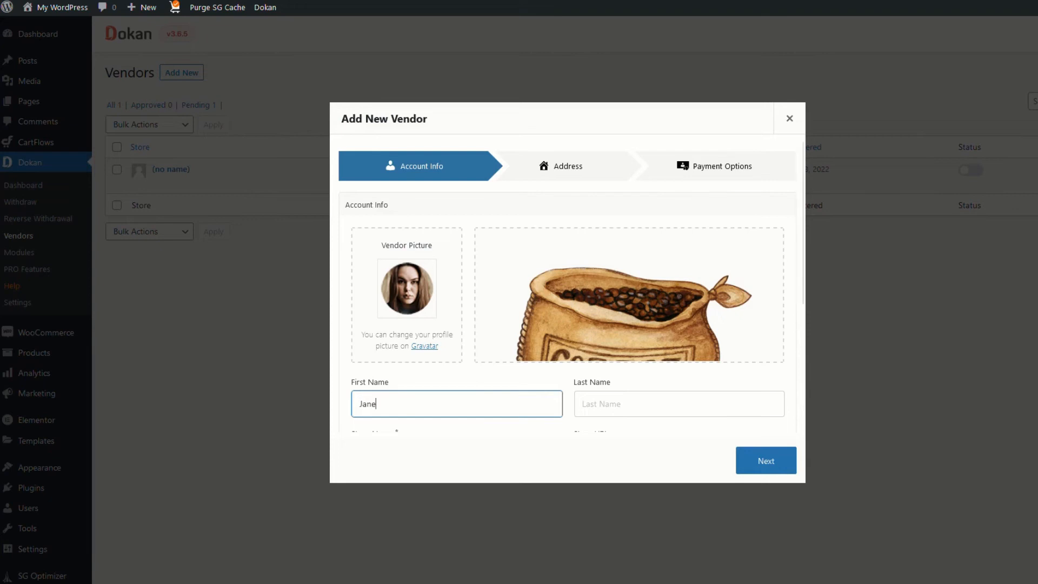
Enter the vendor's first and last name, store name Indo Local Coffee, and phone number
{"action": "key", "text": "Tab"}
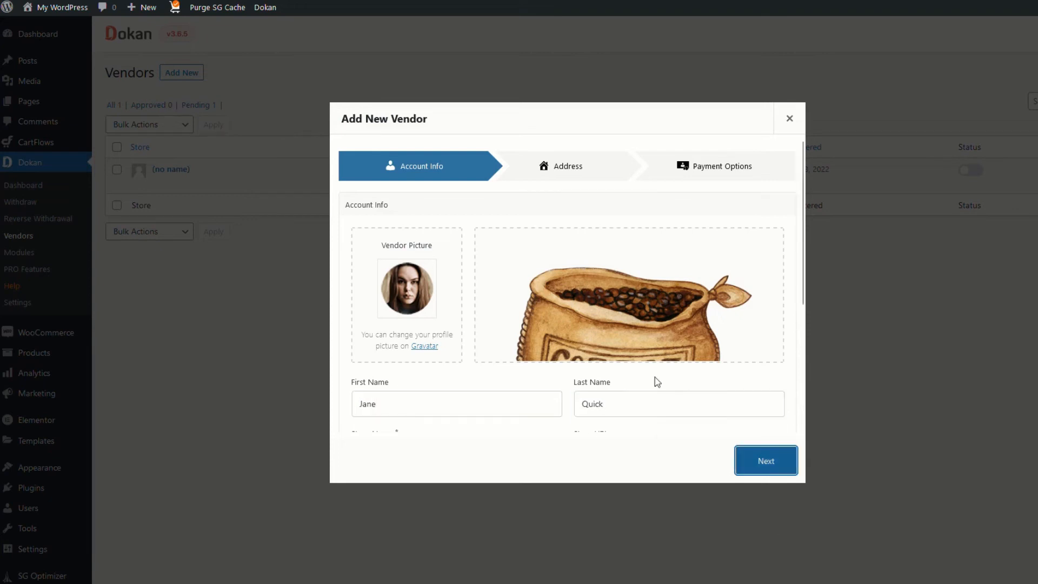
{"action": "key", "text": "Tab"}
{"action": "type", "text": "Indo Local Coffee"}
{"action": "key", "text": "Tab"}
{"action": "key", "text": "Tab"}
{"action": "type", "text": "03 5555 5555"}
{"action": "key", "text": "Tab"}
Fill in the vendor's e-mail and username, and generate an account password
{"action": "key", "text": "Tab"}
{"action": "type", "text": "janeq"}
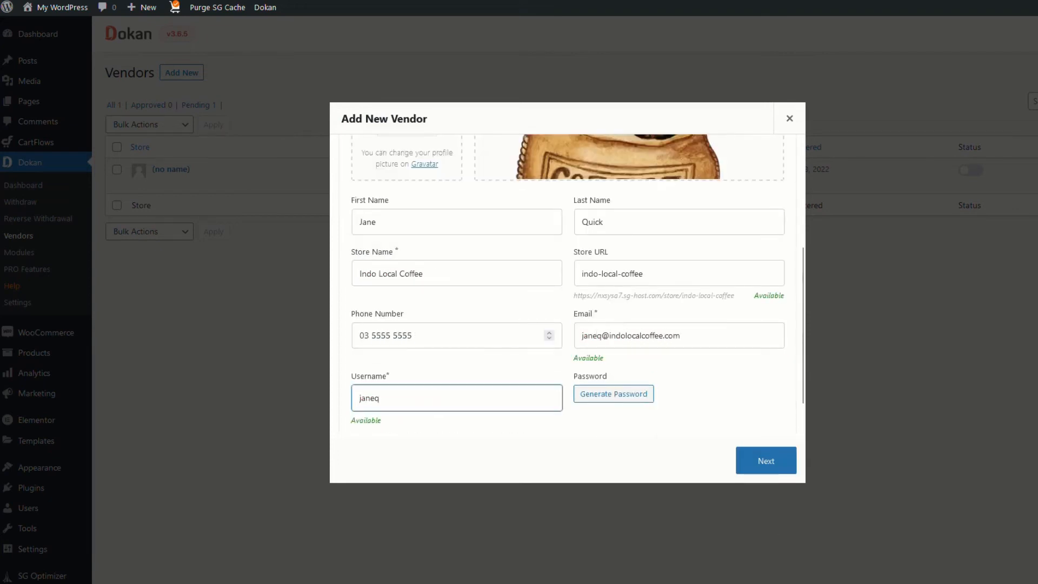
{"action": "left_click", "coordinate": [603, 400]}
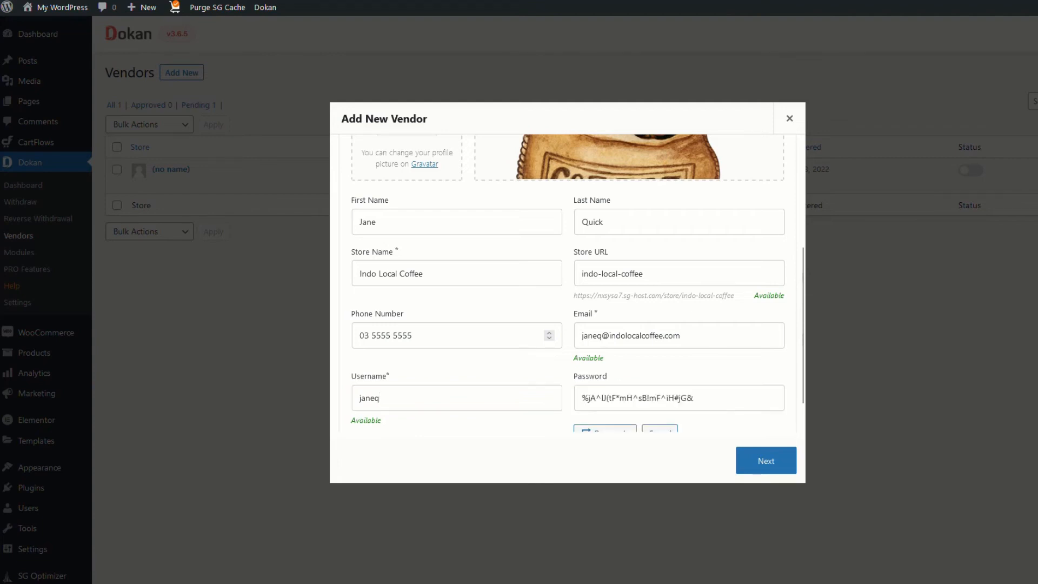
{"action": "scroll", "coordinate": [658, 377], "scroll_direction": "down", "scroll_amount": 1}
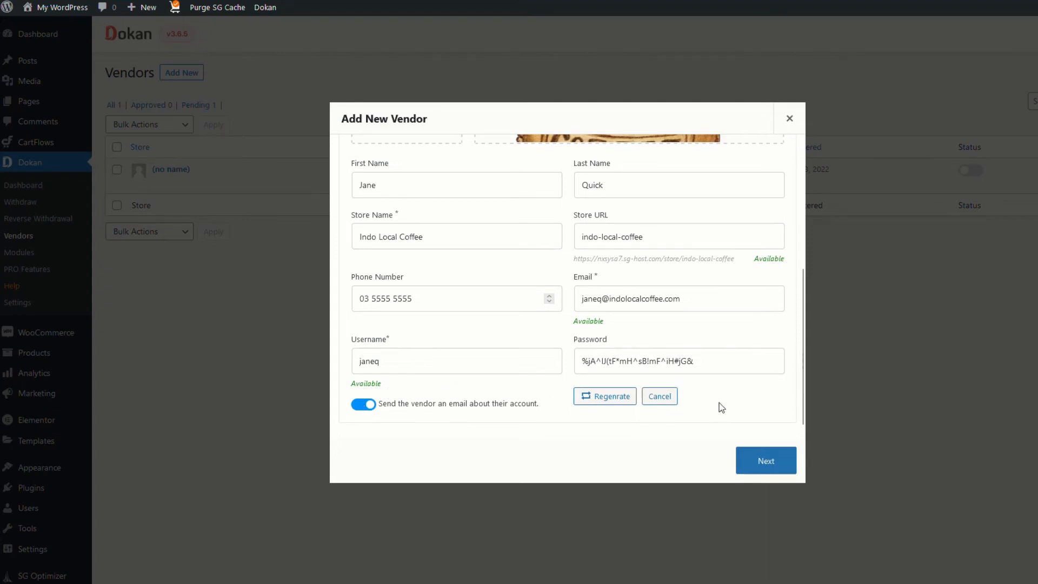
Enter the store's street address, city and postcode on the Address step
{"action": "left_click", "coordinate": [773, 465]}
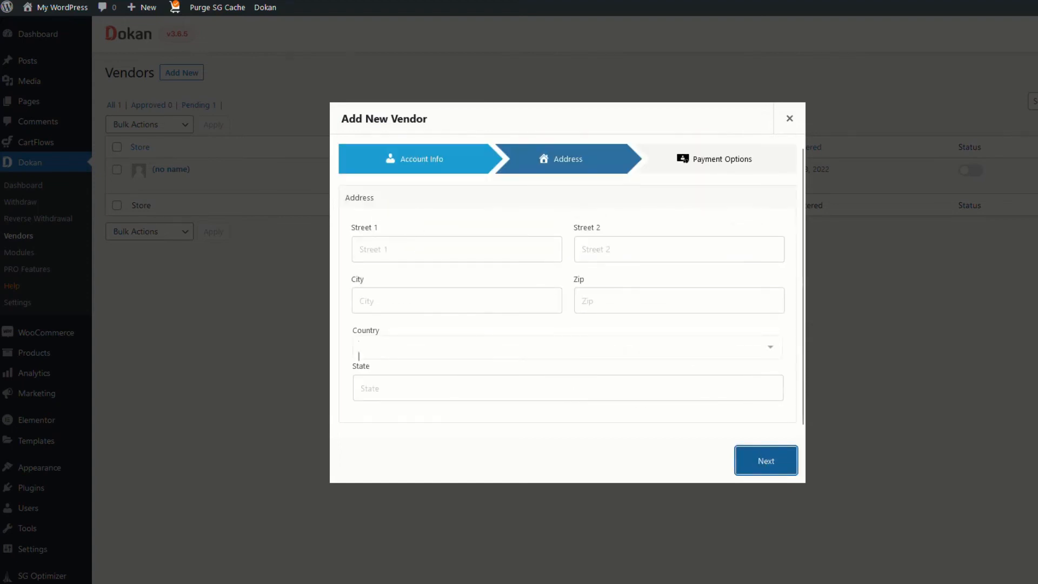
{"action": "left_click", "coordinate": [457, 249]}
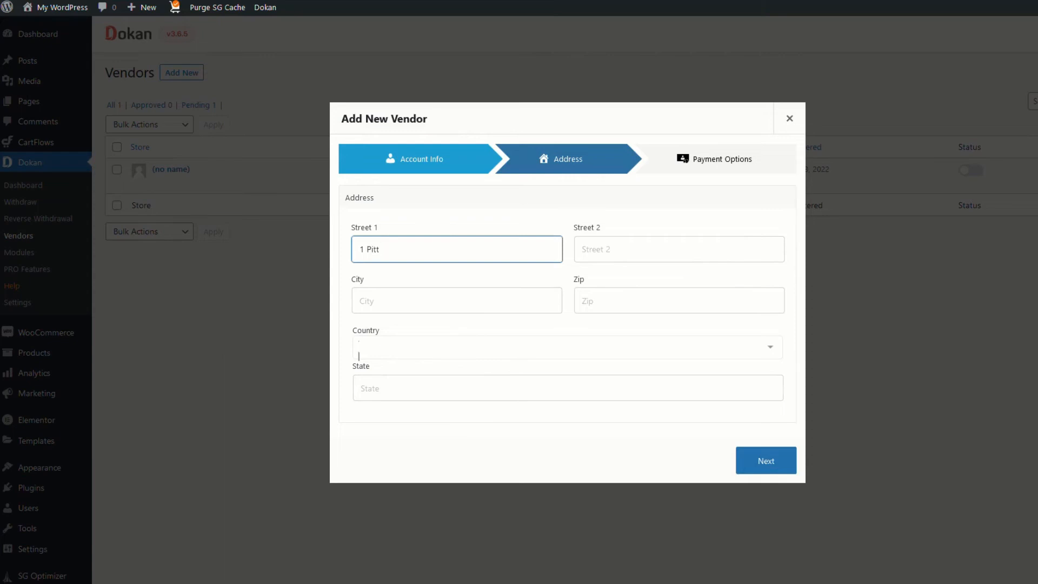
{"action": "key", "text": "Tab"}
{"action": "type", "text": "Sydney"}
{"action": "key", "text": "Tab"}
{"action": "type", "text": "2000au"}
{"action": "left_click", "coordinate": [765, 460]}
Enter the bank account details with account type Business and create the vendor
{"action": "left_click", "coordinate": [457, 249]}
{"action": "type", "text": "Jane Q123456"}
{"action": "left_click", "coordinate": [457, 301]}
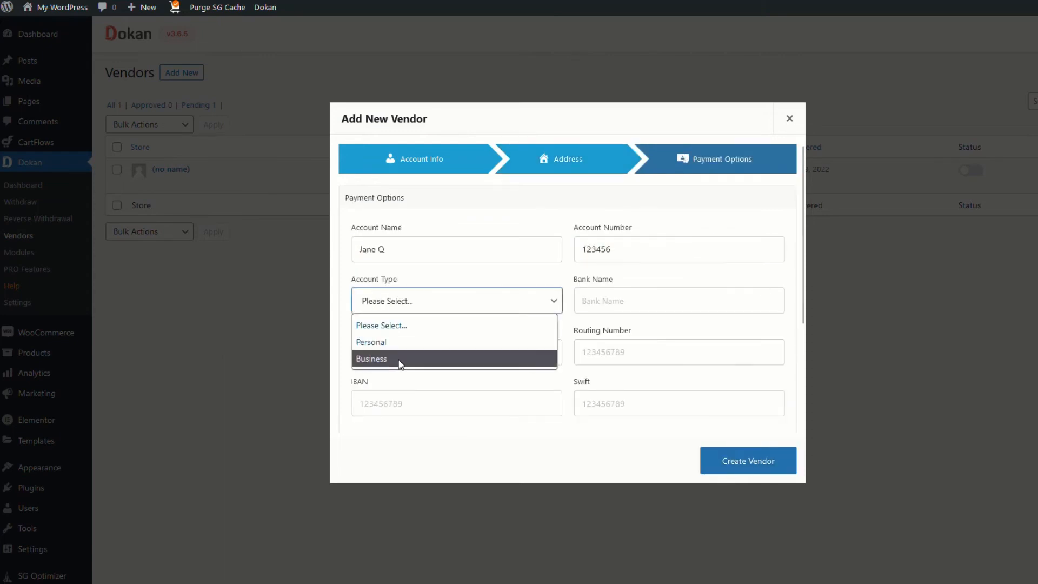
{"action": "left_click", "coordinate": [398, 358]}
{"action": "left_click", "coordinate": [748, 461]}
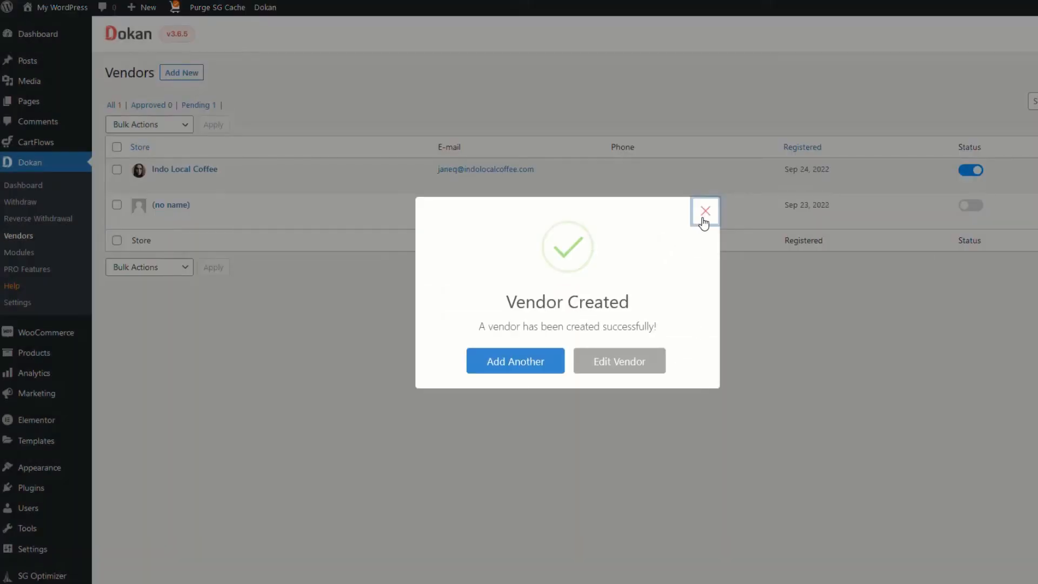
{"action": "left_click", "coordinate": [702, 216]}
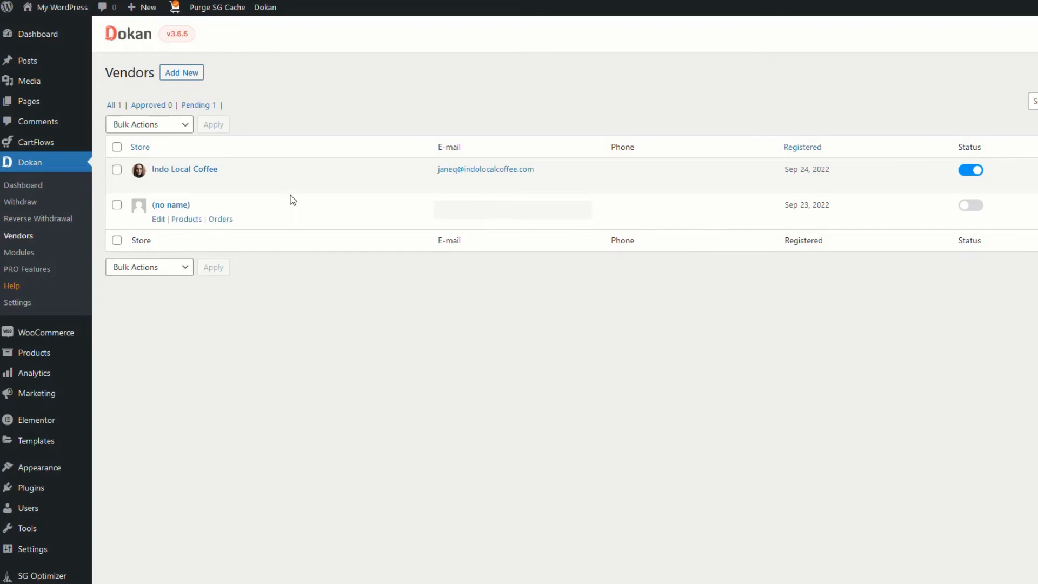
Give Indo Local Coffee a Percentage admin commission of 30 and update the user profile
{"action": "mouse_move", "coordinate": [298, 178]}
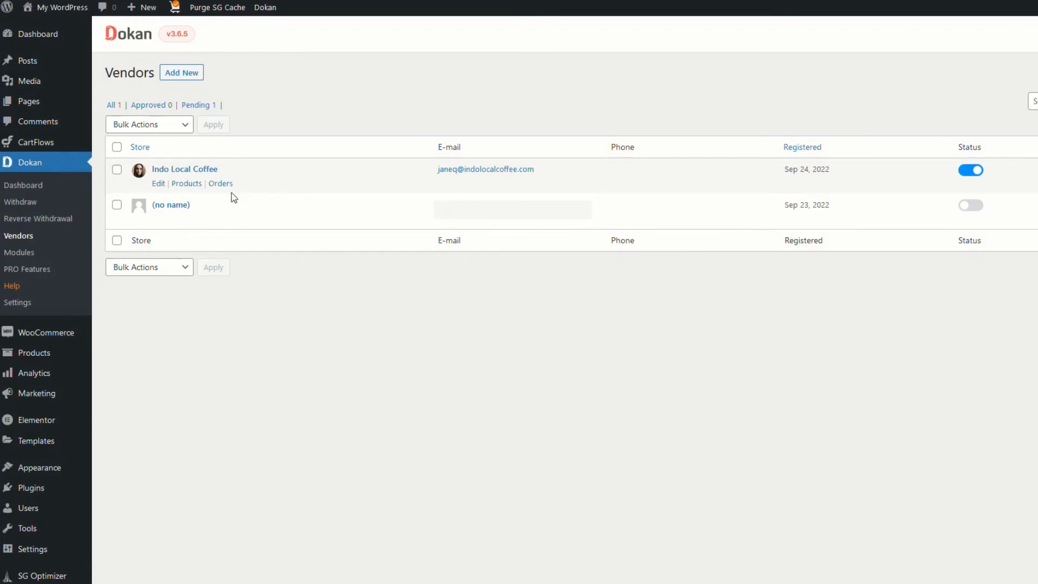
{"action": "left_click", "coordinate": [158, 184]}
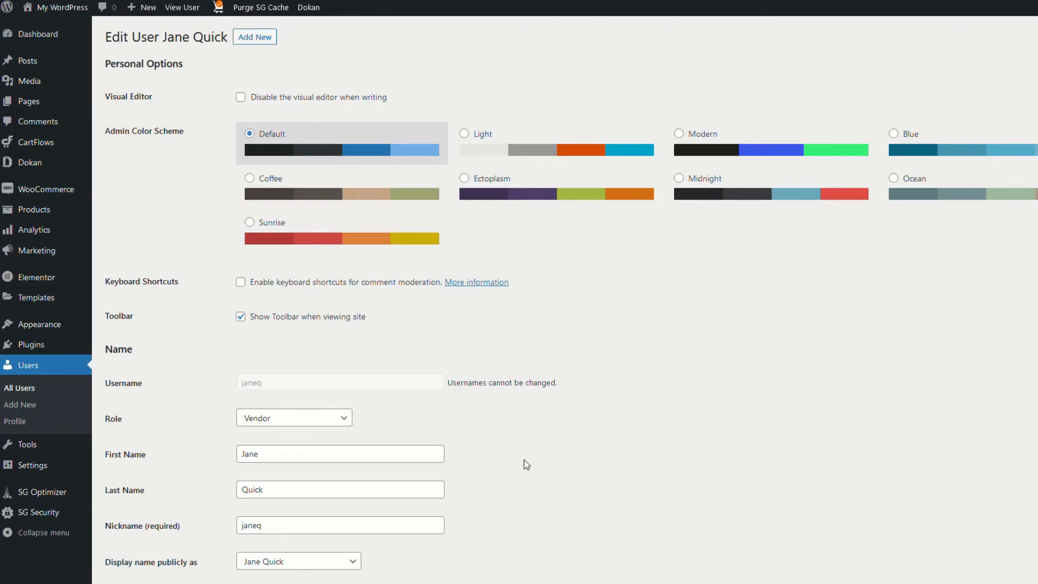
{"action": "scroll", "coordinate": [526, 464], "scroll_direction": "down", "scroll_amount": 3}
{"action": "scroll", "coordinate": [529, 464], "scroll_direction": "up", "scroll_amount": 3}
{"action": "scroll", "coordinate": [359, 445], "scroll_direction": "down", "scroll_amount": 15}
{"action": "scroll", "coordinate": [397, 436], "scroll_direction": "down", "scroll_amount": 20}
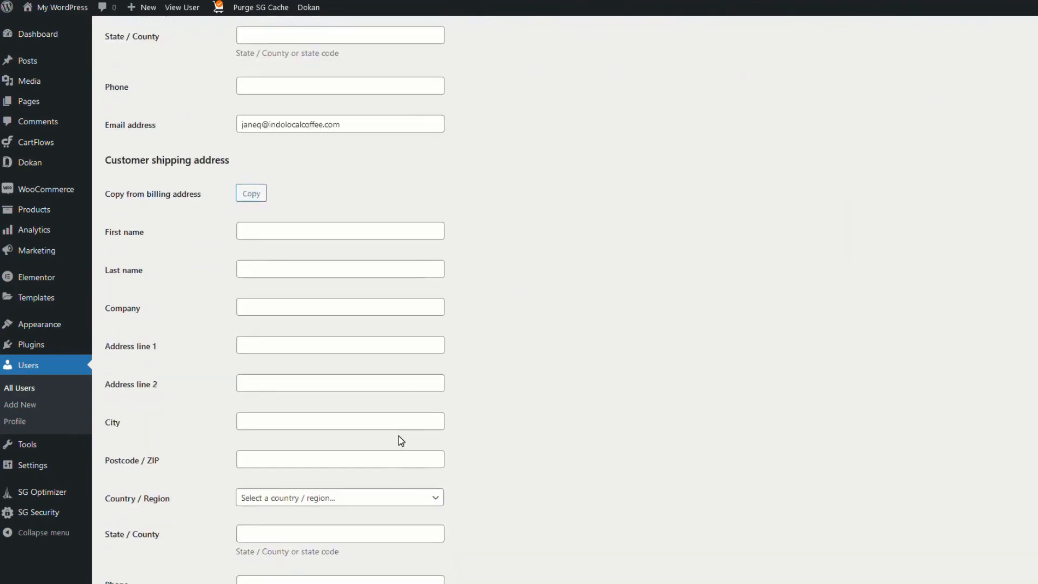
{"action": "scroll", "coordinate": [448, 449], "scroll_direction": "down", "scroll_amount": 5}
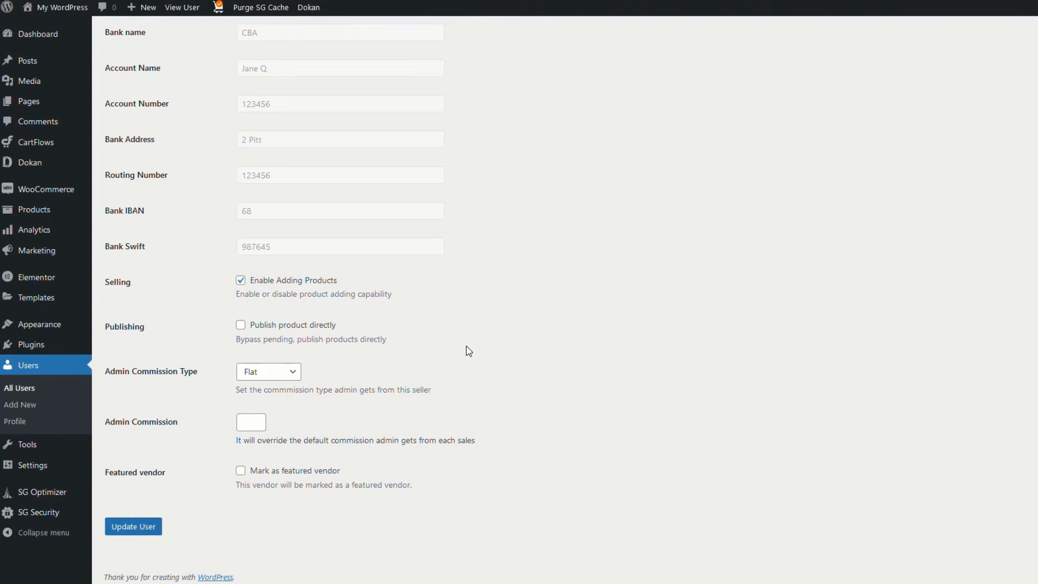
{"action": "left_click", "coordinate": [294, 376]}
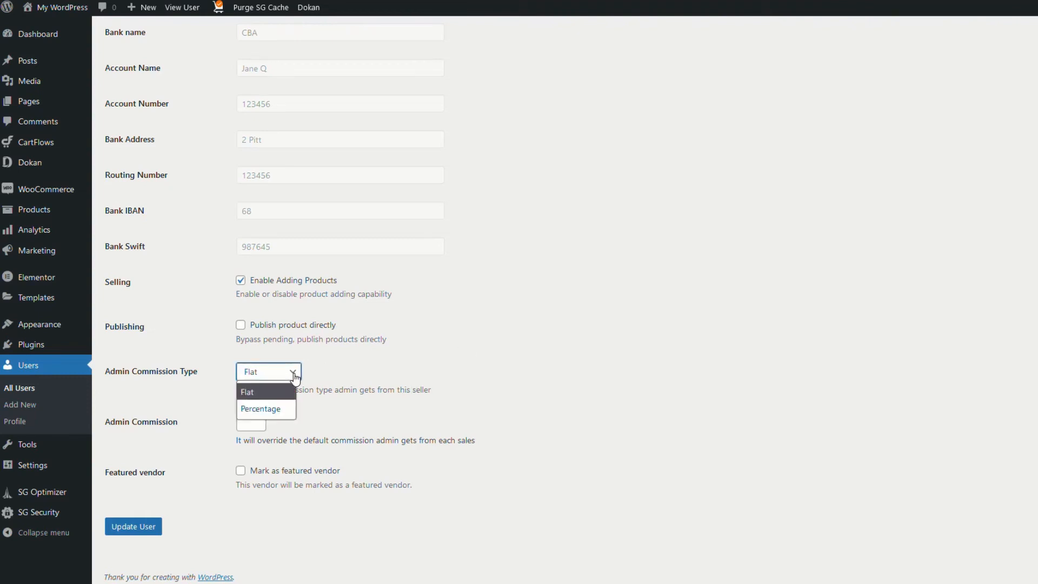
{"action": "left_click", "coordinate": [263, 410]}
{"action": "key", "text": "Tab"}
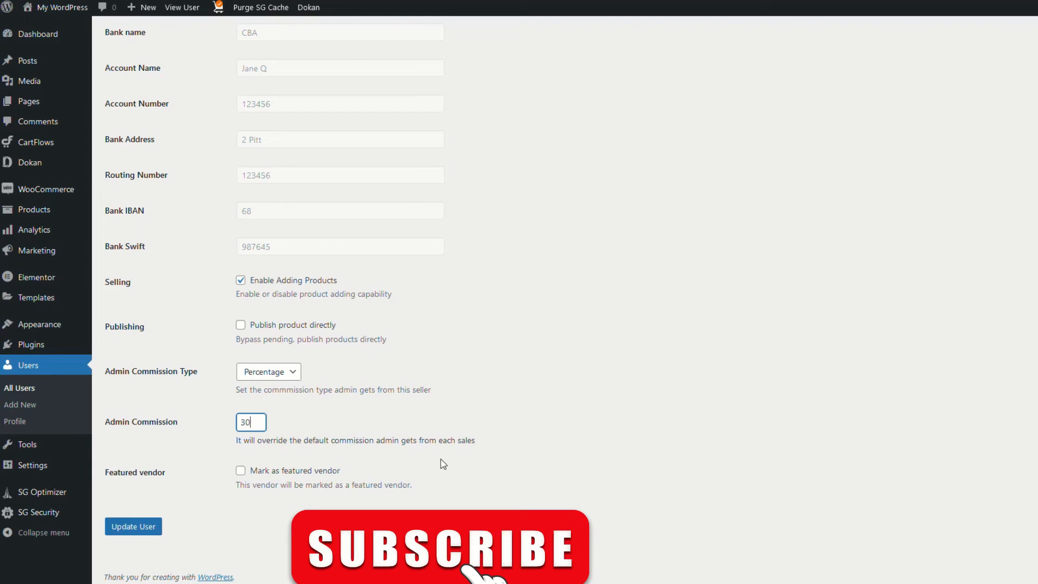
{"action": "left_click", "coordinate": [140, 532]}
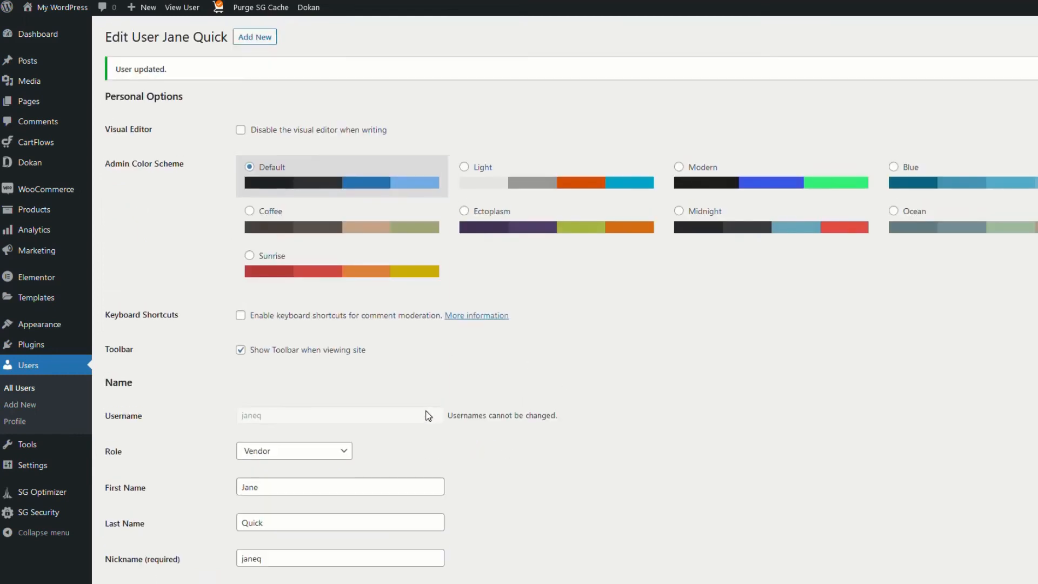
Go via the Dokan dashboard and vendors list to edit South American Coffee
{"action": "left_click", "coordinate": [32, 162]}
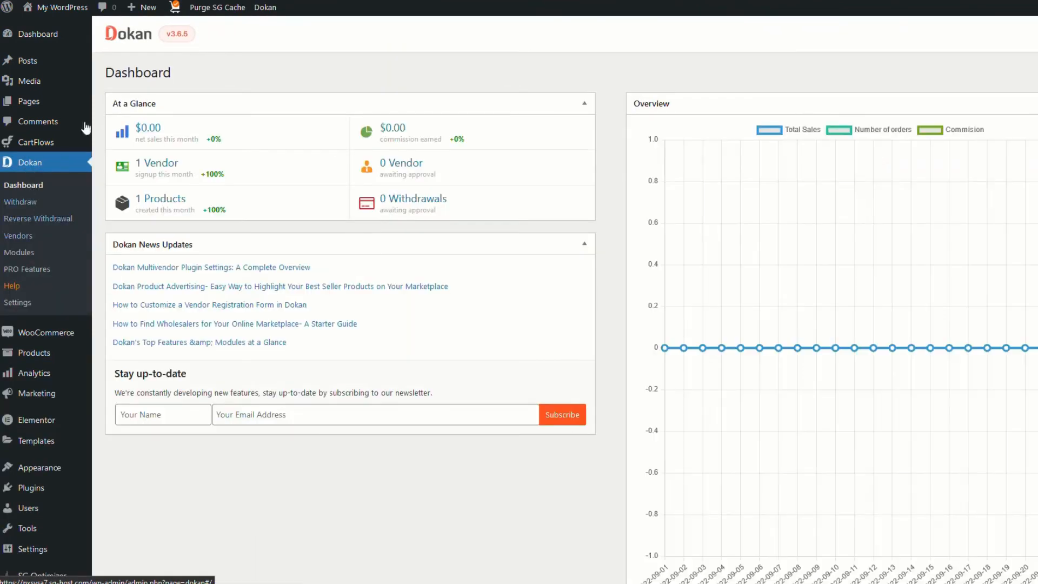
{"action": "left_click", "coordinate": [16, 234]}
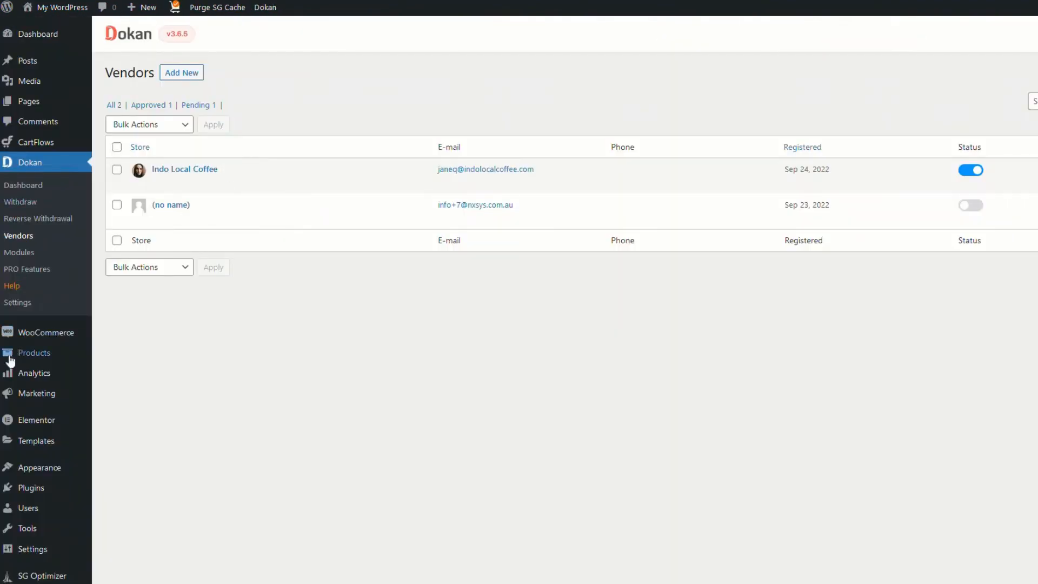
{"action": "mouse_move", "coordinate": [27, 358]}
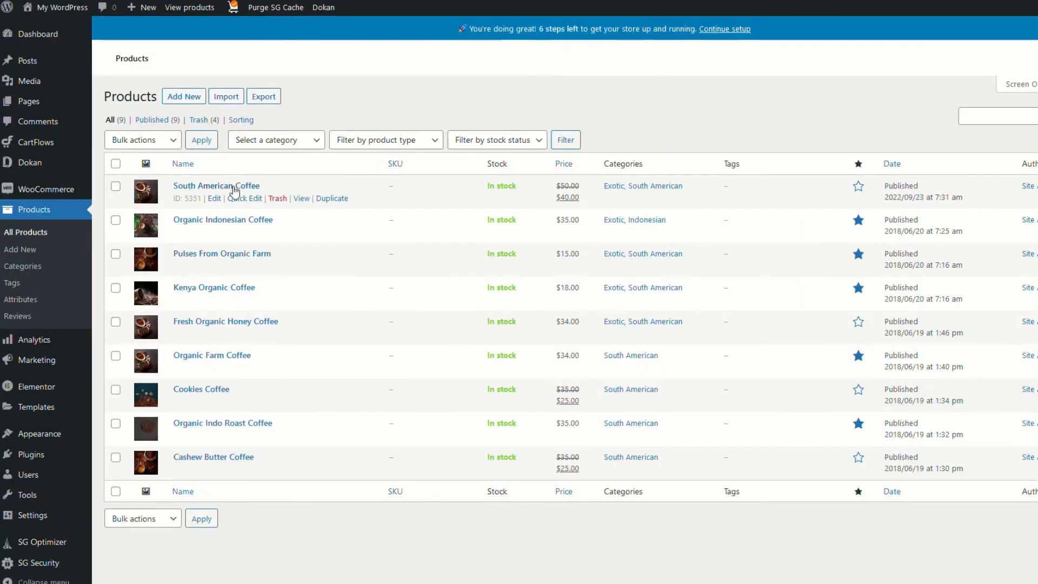
{"action": "left_click", "coordinate": [215, 199]}
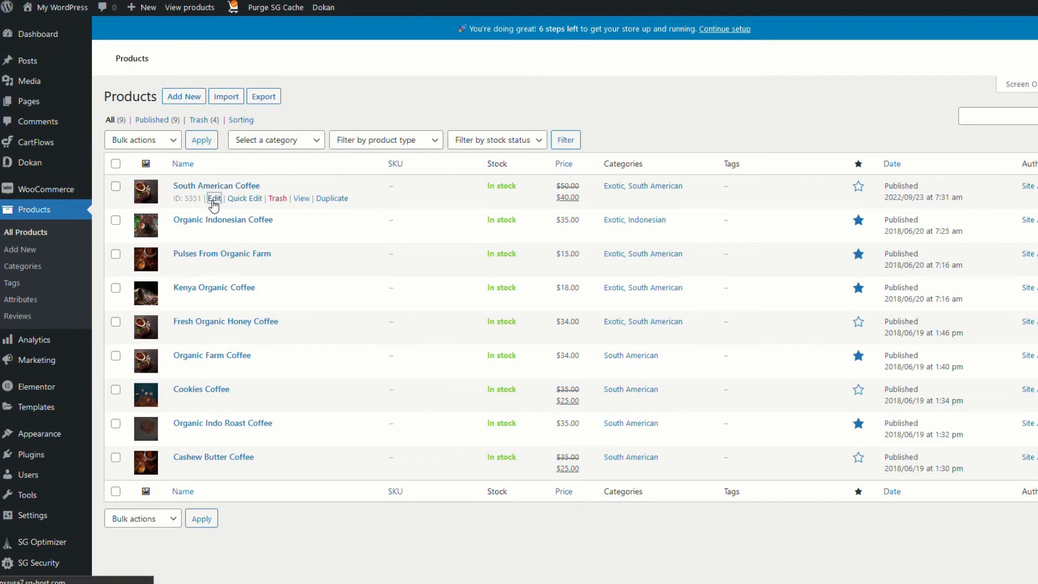
{"action": "scroll", "coordinate": [363, 412], "scroll_direction": "down", "scroll_amount": 2}
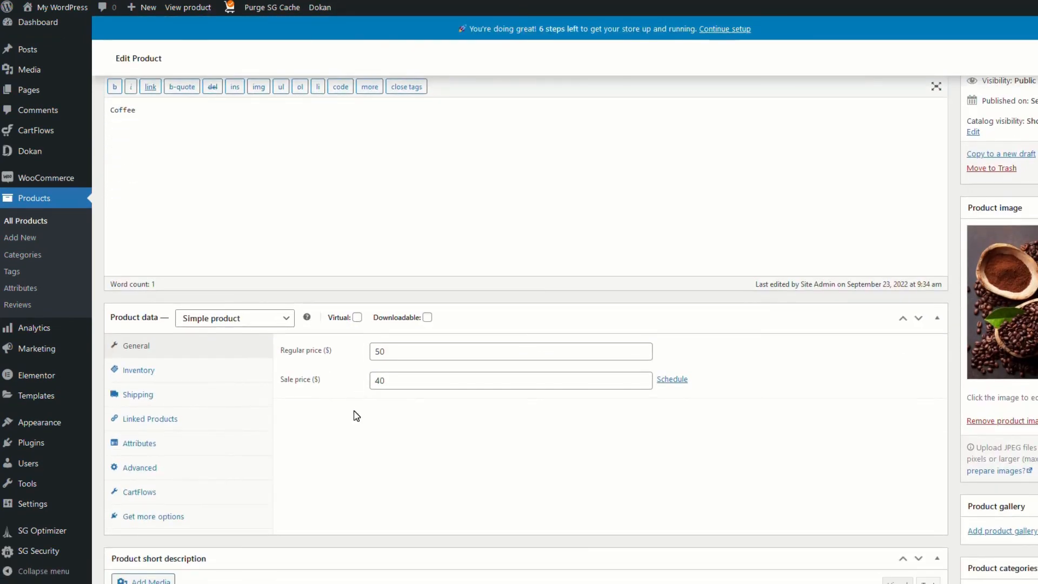
{"action": "scroll", "coordinate": [355, 417], "scroll_direction": "down", "scroll_amount": 4}
{"action": "scroll", "coordinate": [355, 419], "scroll_direction": "down", "scroll_amount": 3}
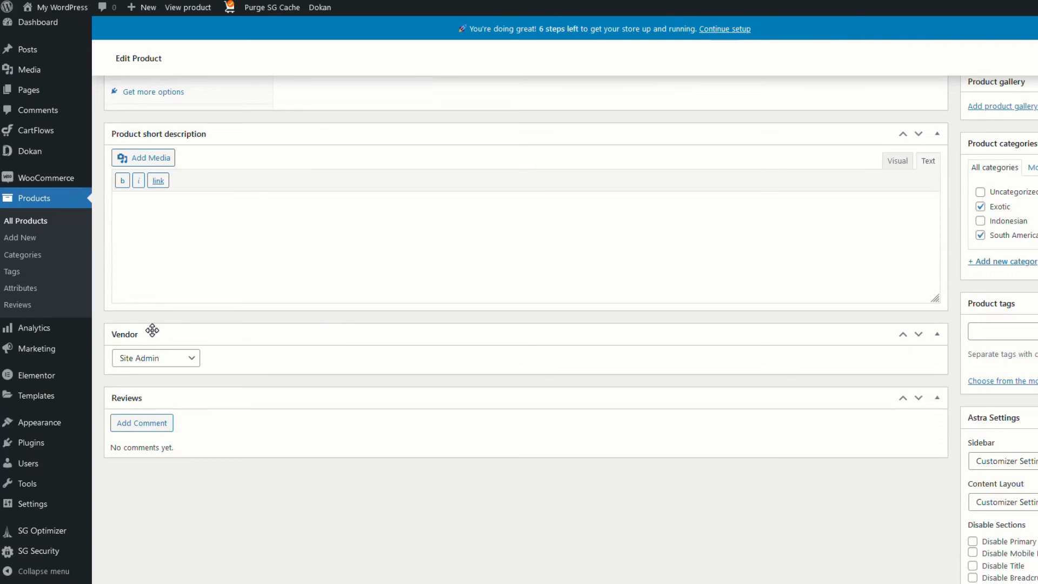
Assign South American Coffee to the Indo Local Coffee vendor, then view the storefront Shop
{"action": "left_click", "coordinate": [191, 361]}
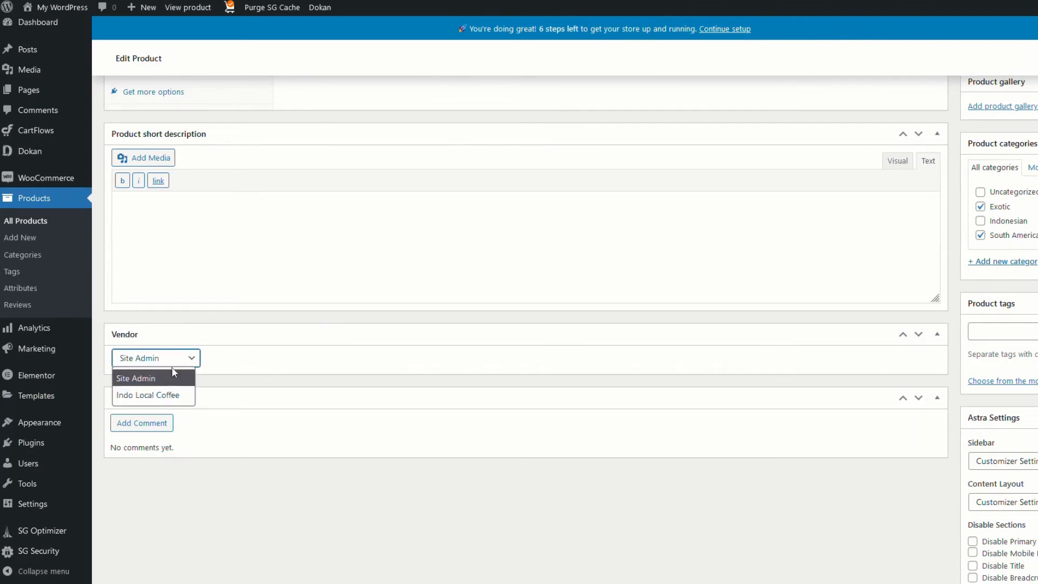
{"action": "left_click", "coordinate": [168, 397]}
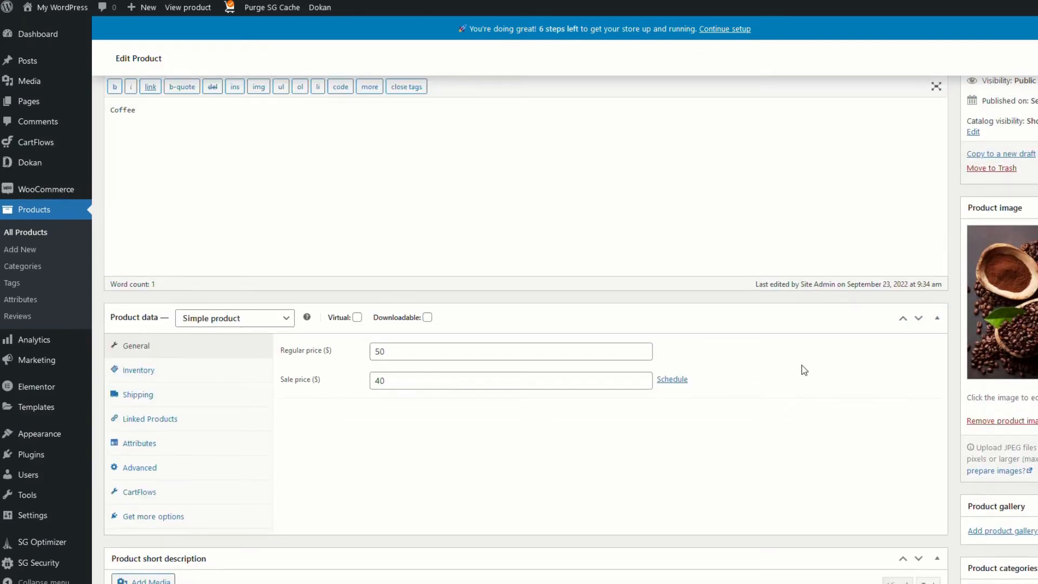
{"action": "scroll", "coordinate": [802, 366], "scroll_direction": "up", "scroll_amount": 8}
{"action": "scroll", "coordinate": [525, 216], "scroll_direction": "up", "scroll_amount": 2}
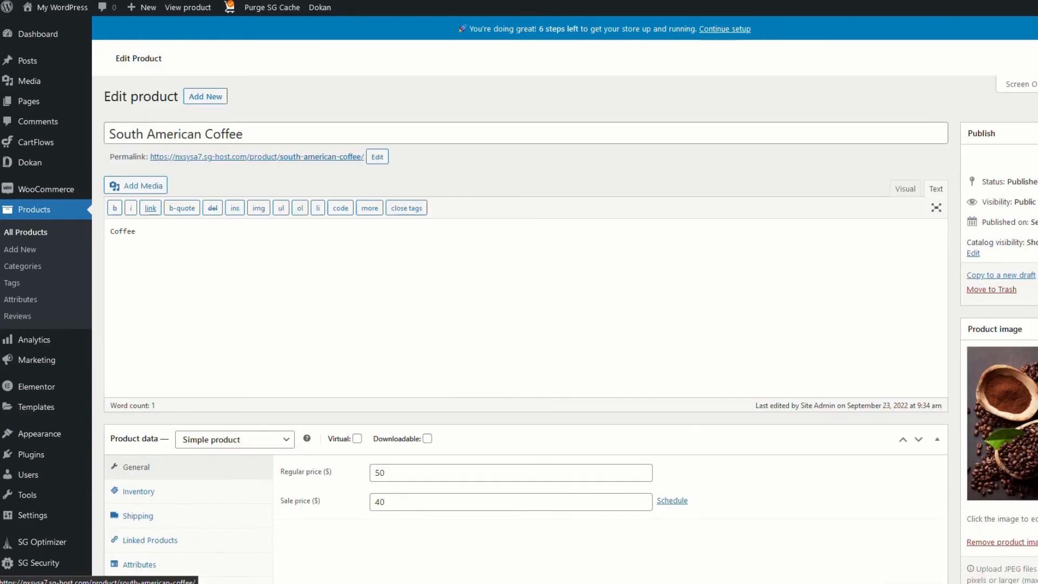
{"action": "key", "text": "ctrl+Tab"}
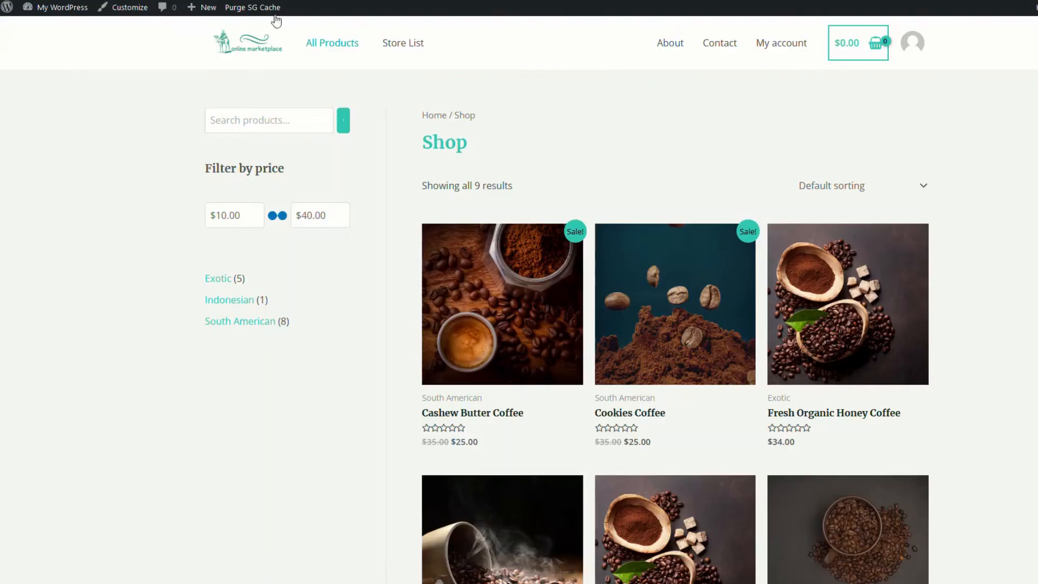
Open the South American Coffee product page and show its Vendor Info tab
{"action": "scroll", "coordinate": [738, 374], "scroll_direction": "down", "scroll_amount": 8}
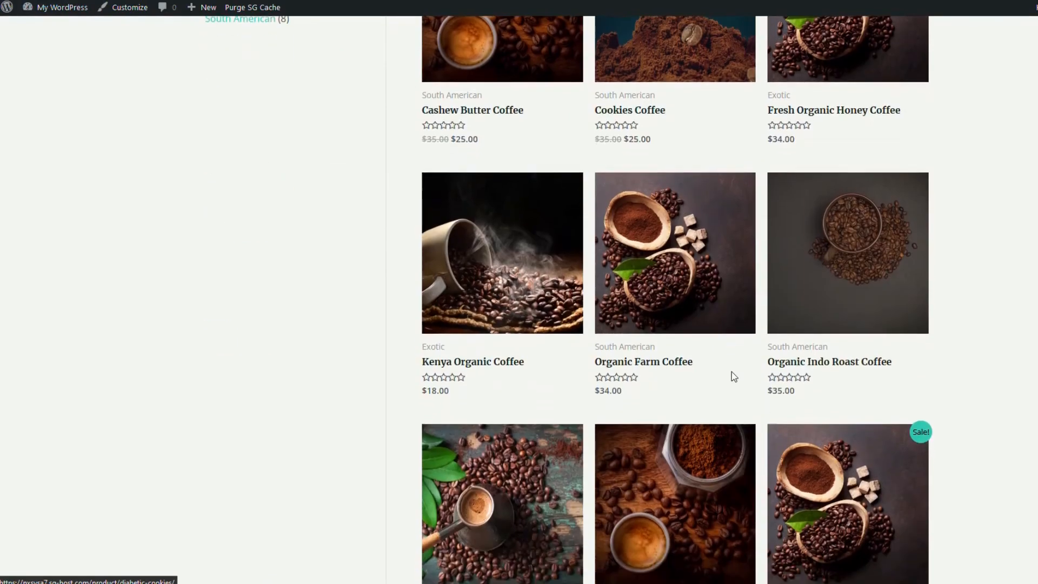
{"action": "left_click", "coordinate": [853, 365]}
{"action": "scroll", "coordinate": [692, 447], "scroll_direction": "down", "scroll_amount": 1}
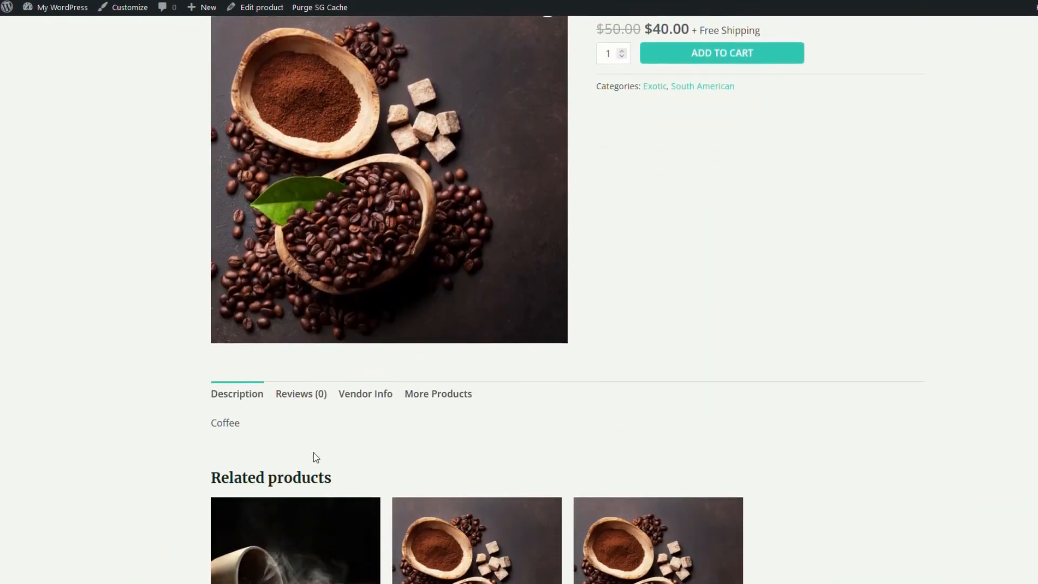
{"action": "left_click", "coordinate": [367, 395]}
{"action": "scroll", "coordinate": [618, 496], "scroll_direction": "down", "scroll_amount": 1}
{"action": "scroll", "coordinate": [618, 496], "scroll_direction": "down", "scroll_amount": 1}
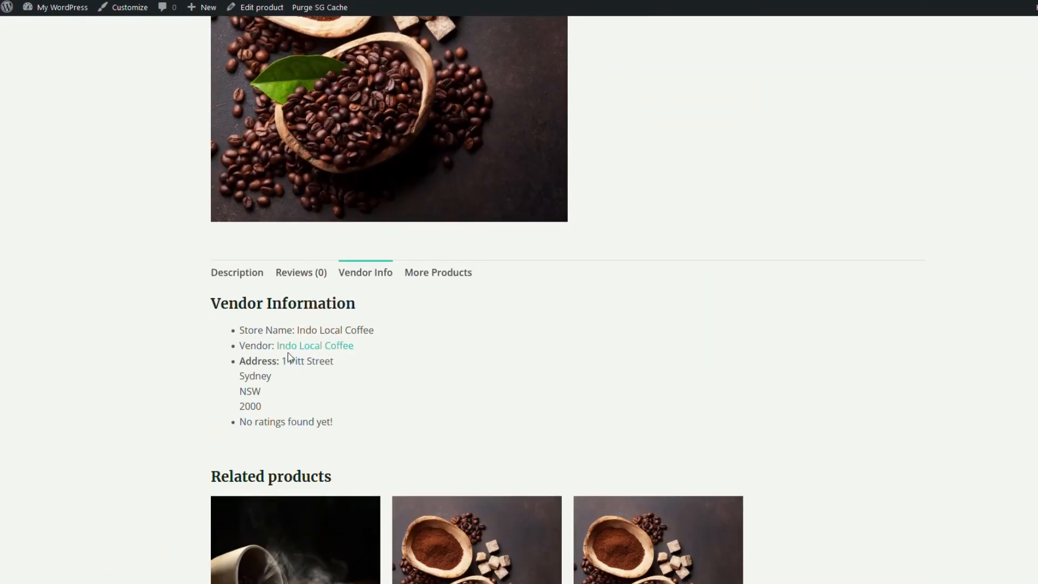
Open the Indo Local Coffee store to confirm it lists the product, then return to All Products
{"action": "left_click", "coordinate": [328, 347]}
{"action": "scroll", "coordinate": [638, 443], "scroll_direction": "down", "scroll_amount": 2}
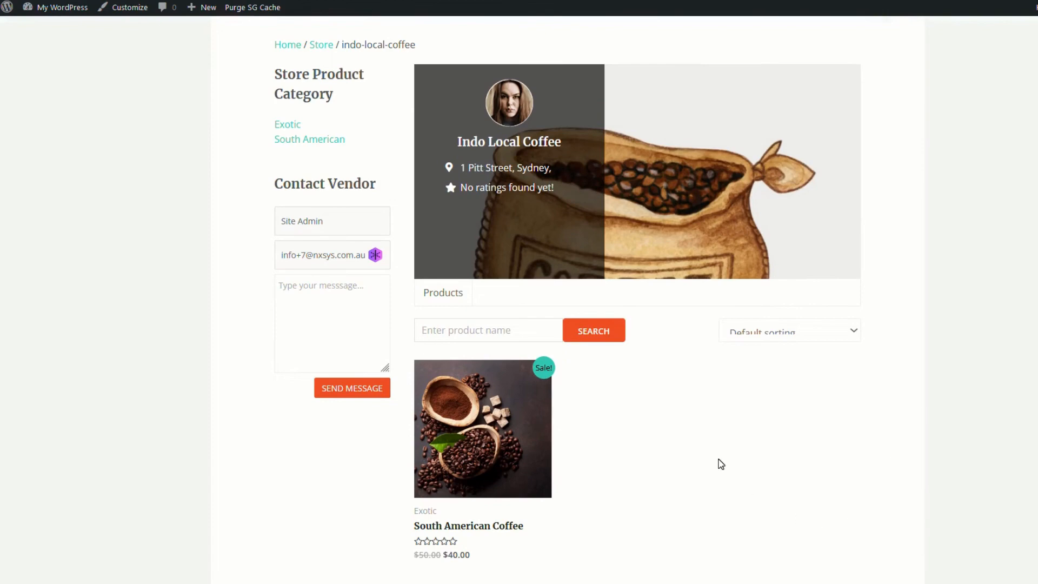
{"action": "scroll", "coordinate": [720, 464], "scroll_direction": "up", "scroll_amount": 2}
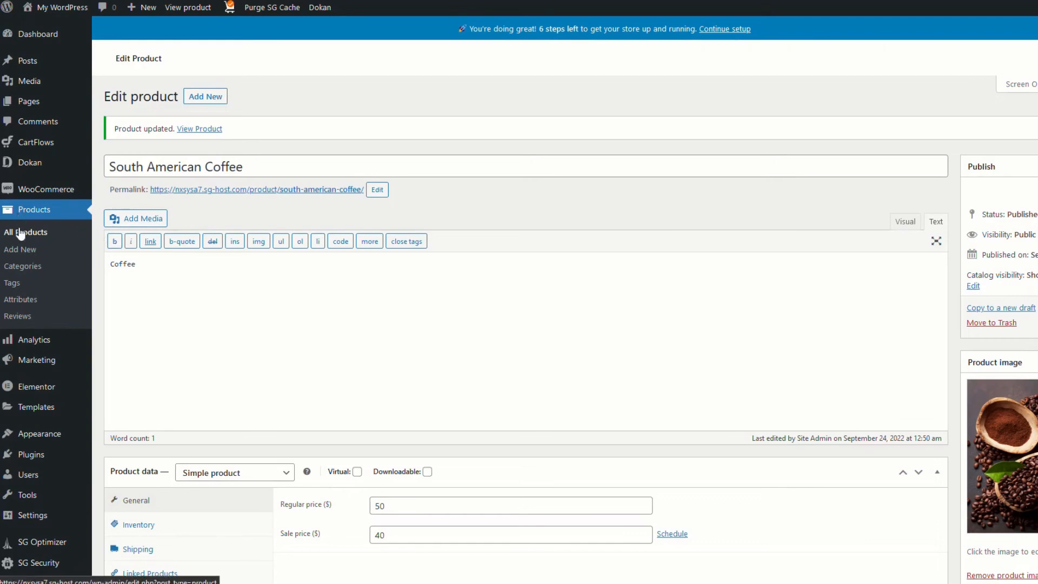
{"action": "left_click", "coordinate": [24, 232]}
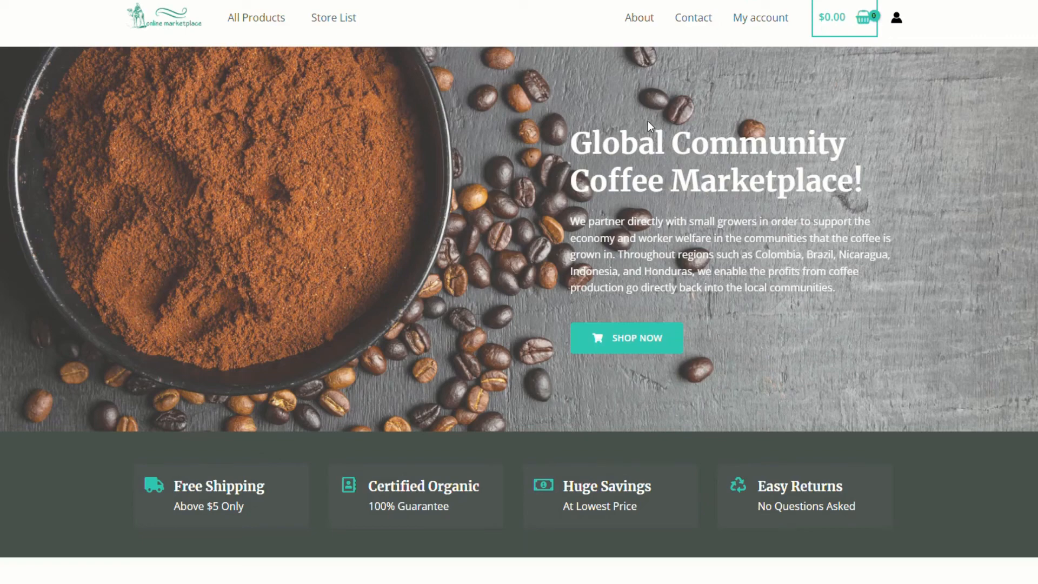
Register a new account from My account as a vendor, filling in the registration details
{"action": "left_click", "coordinate": [740, 22]}
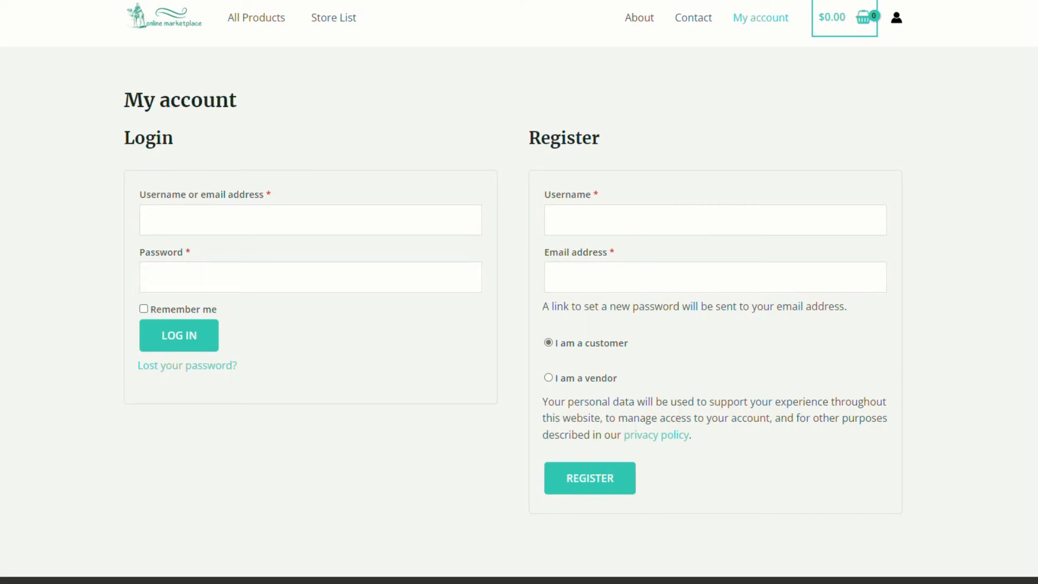
{"action": "left_click", "coordinate": [549, 378]}
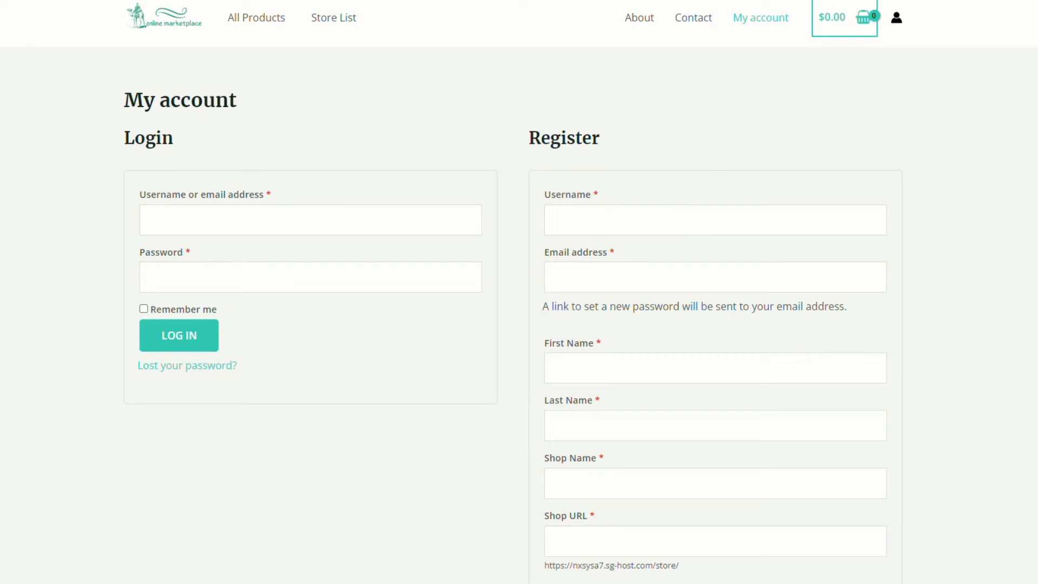
{"action": "left_click", "coordinate": [715, 219]}
{"action": "left_click", "coordinate": [595, 268]}
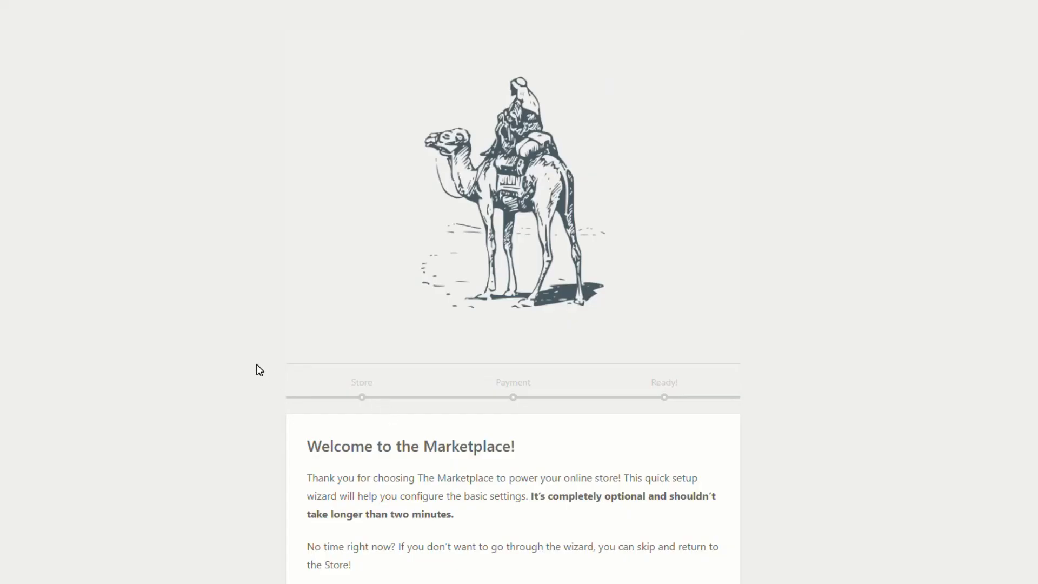
{"action": "scroll", "coordinate": [595, 81], "scroll_direction": "down", "scroll_amount": 1}
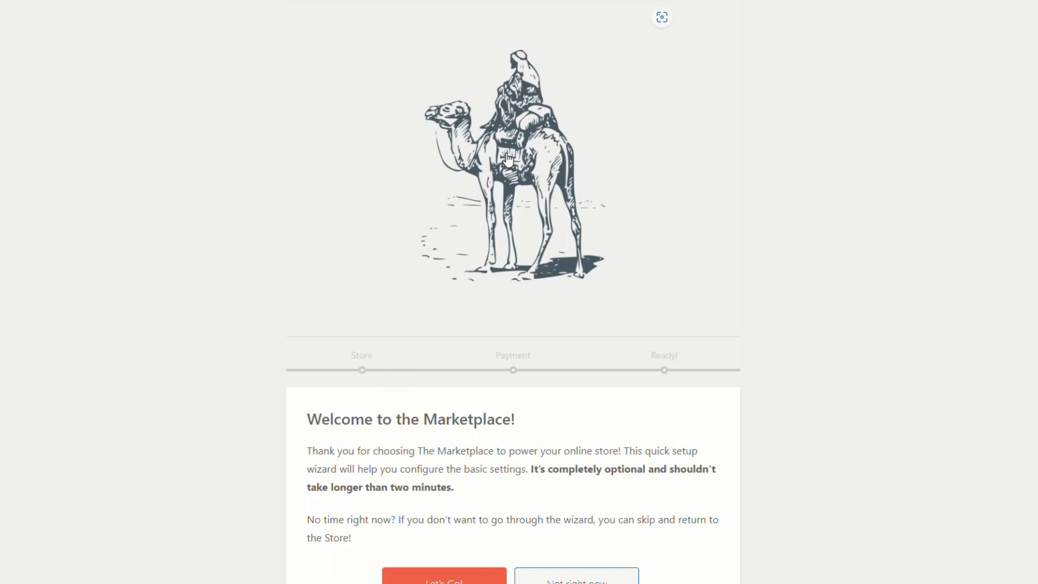
{"action": "scroll", "coordinate": [509, 158], "scroll_direction": "down", "scroll_amount": 1}
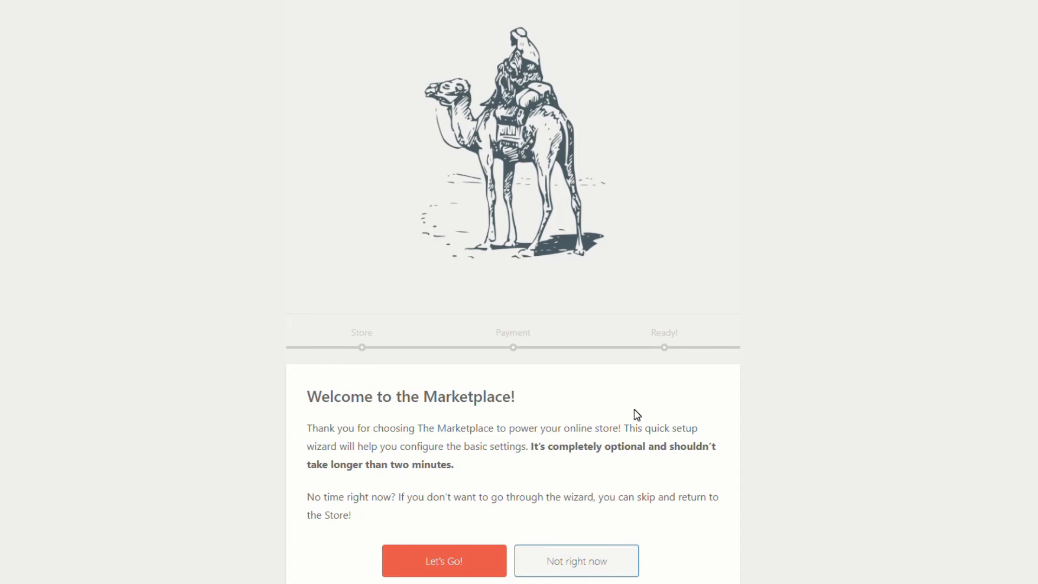
In the Store Setup step, enter the Dallas, Texas store address and show the store e-mail
{"action": "left_click", "coordinate": [463, 560]}
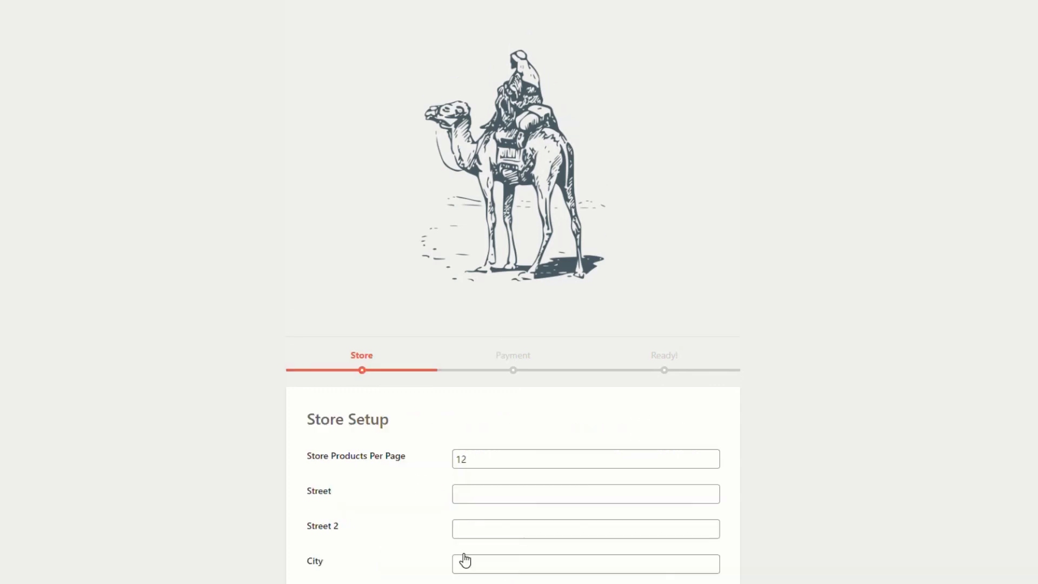
{"action": "scroll", "coordinate": [273, 444], "scroll_direction": "down", "scroll_amount": 4}
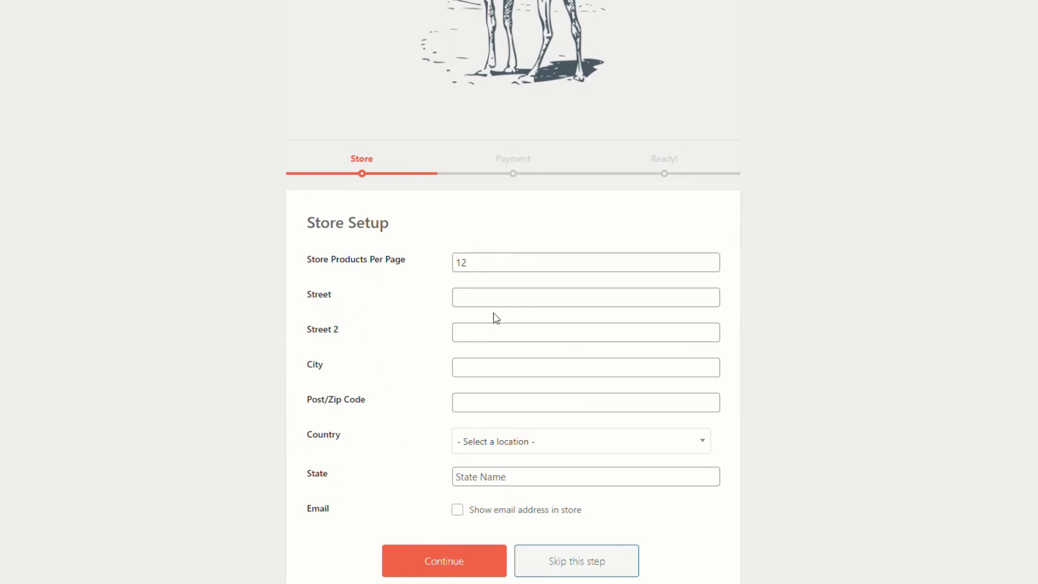
{"action": "left_click", "coordinate": [486, 297]}
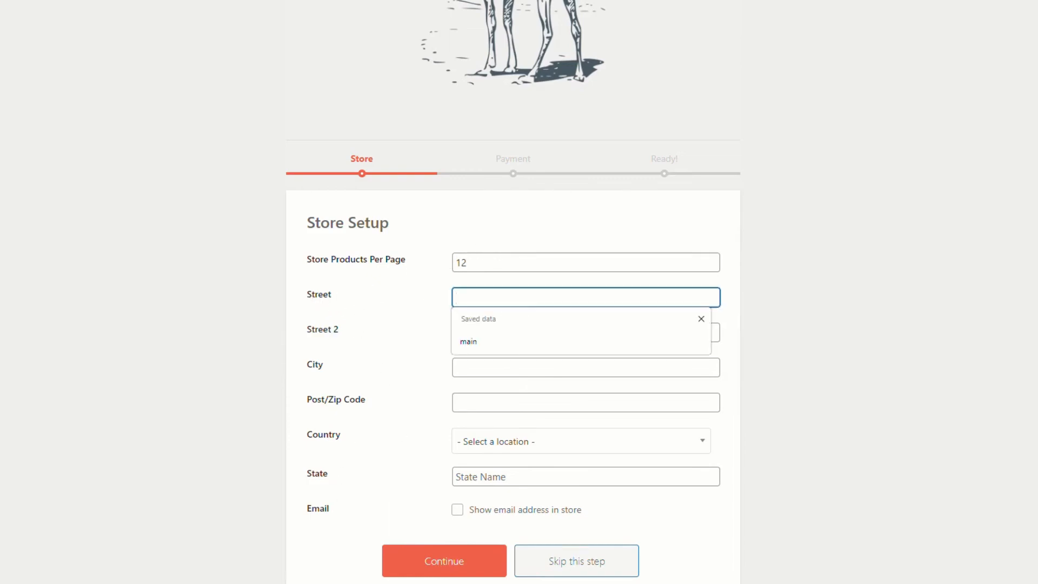
{"action": "left_click", "coordinate": [469, 341]}
{"action": "left_click", "coordinate": [457, 512]}
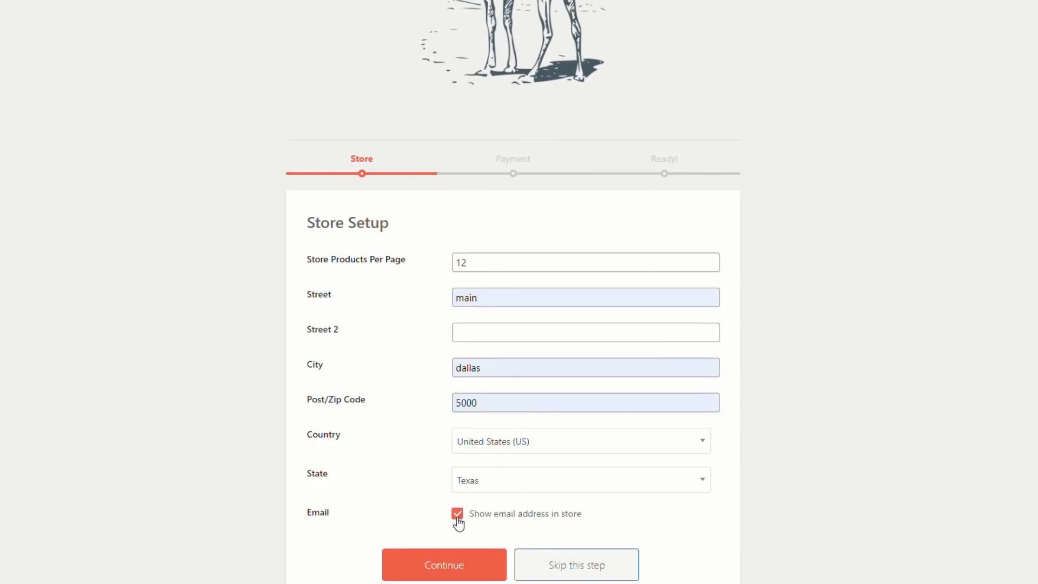
{"action": "scroll", "coordinate": [422, 454], "scroll_direction": "down", "scroll_amount": 1}
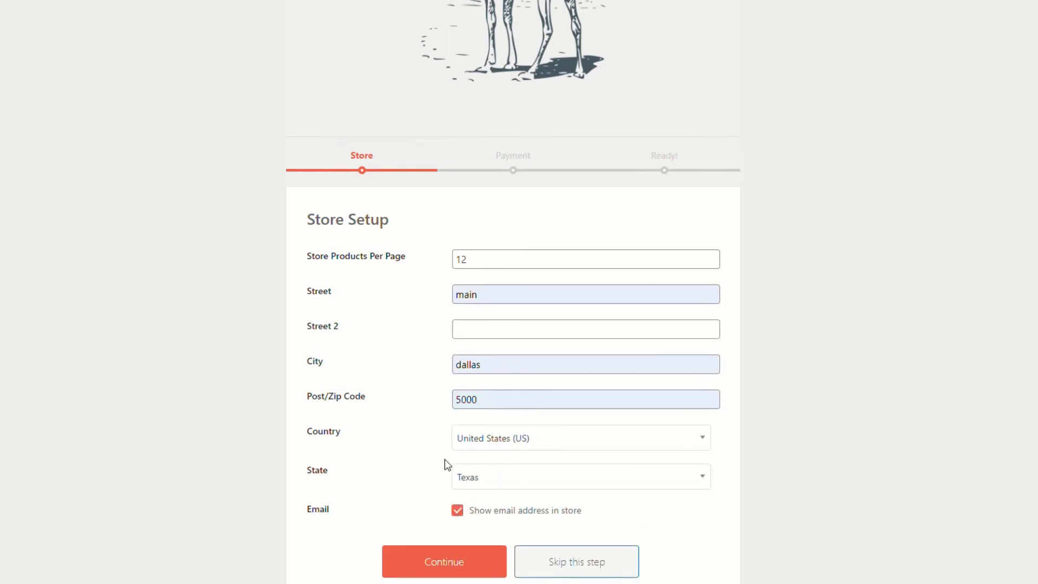
{"action": "left_click", "coordinate": [444, 563]}
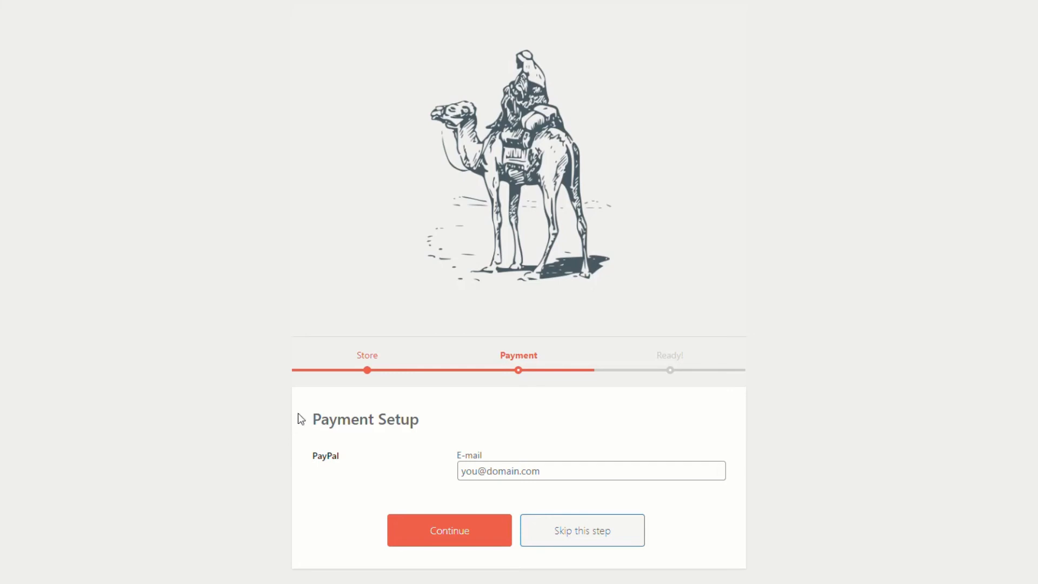
Paste the vendor's PayPal payout e-mail and complete the Payment Setup step
{"action": "left_click", "coordinate": [521, 471]}
{"action": "key", "text": "ctrl+v"}
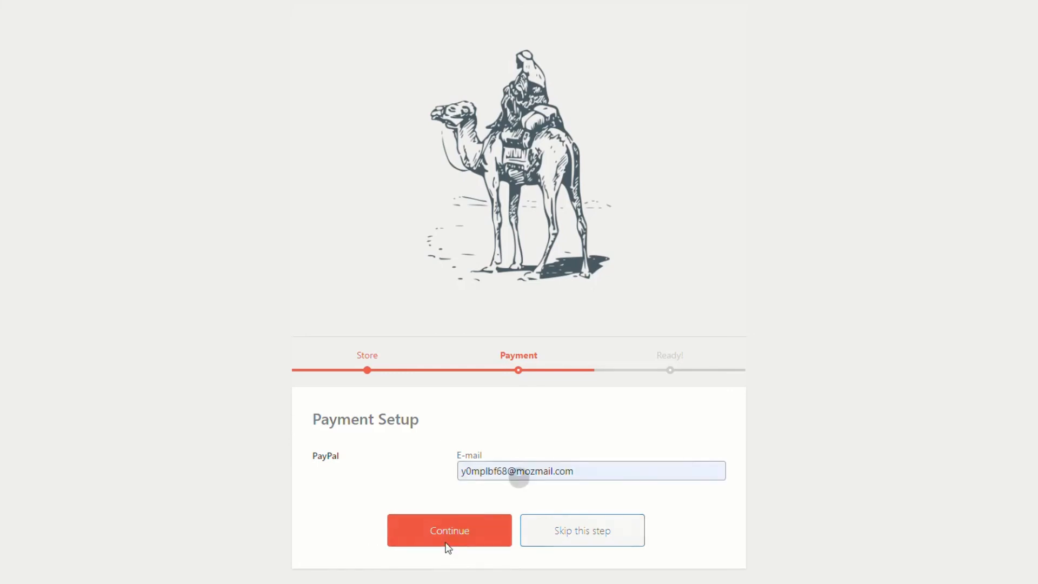
{"action": "left_click", "coordinate": [441, 538]}
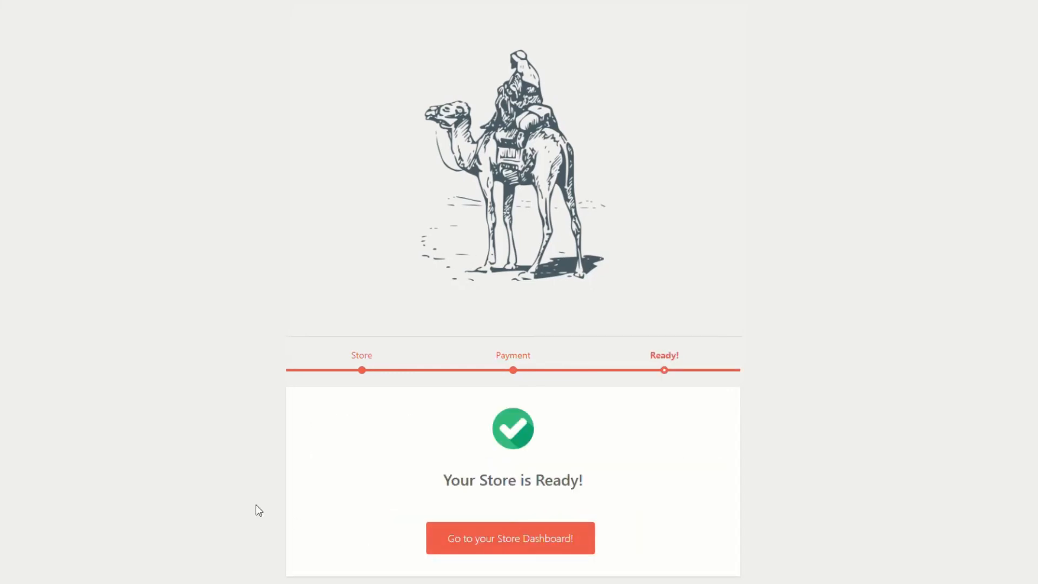
Open the new vendor's store dashboard, view Products, then show the Withdraw page with PayPal as the method
{"action": "left_click", "coordinate": [512, 544]}
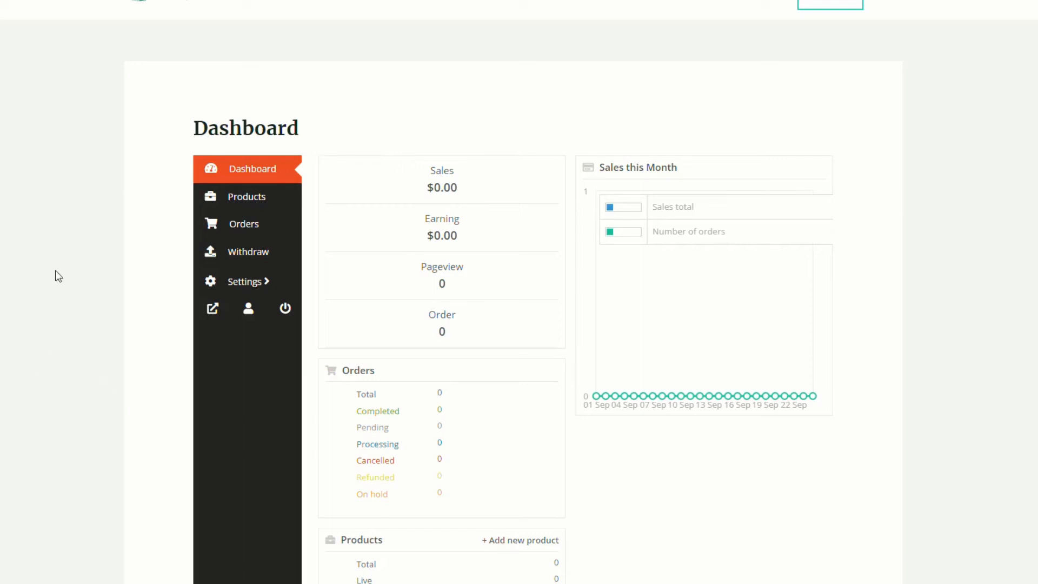
{"action": "left_click", "coordinate": [234, 205]}
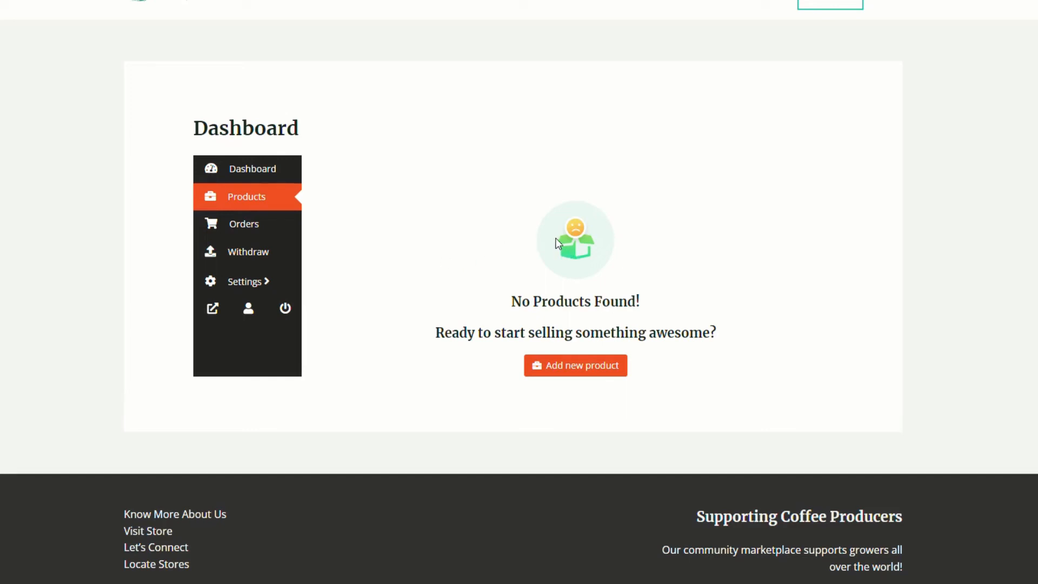
{"action": "left_click", "coordinate": [239, 257]}
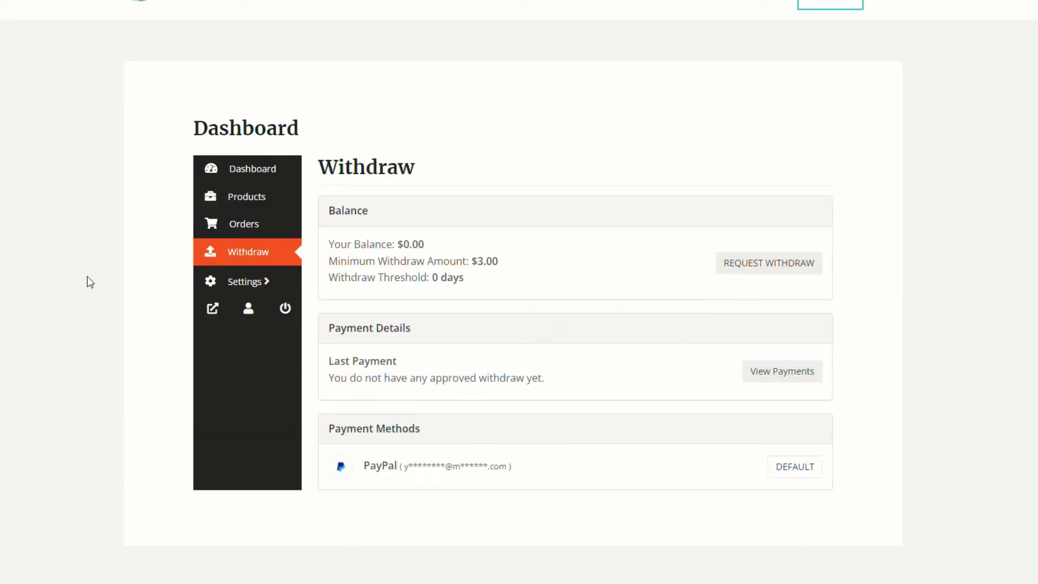
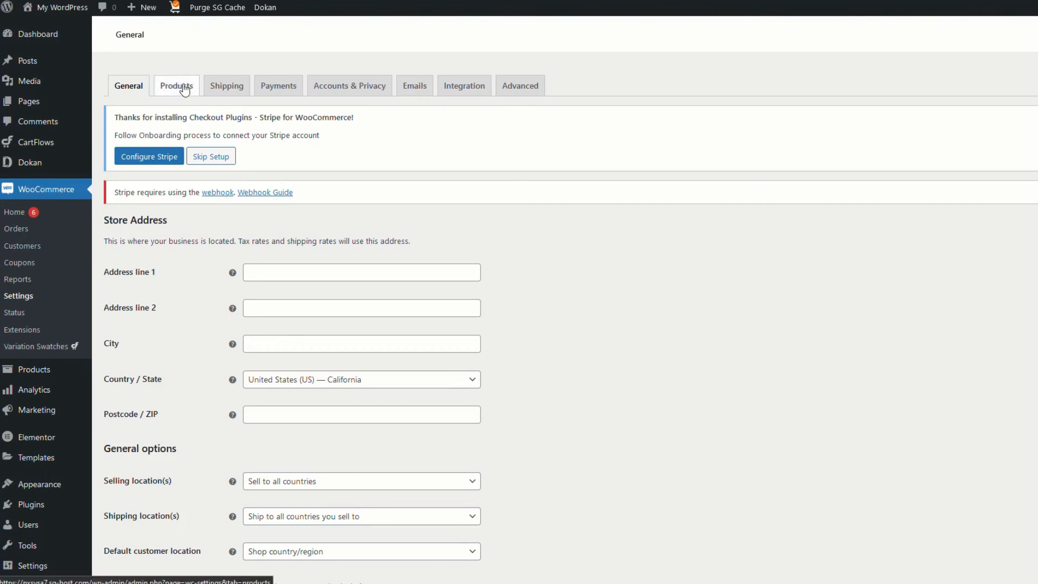
Create a new shipping zone named Free with Australia as its region
{"action": "left_click", "coordinate": [226, 92]}
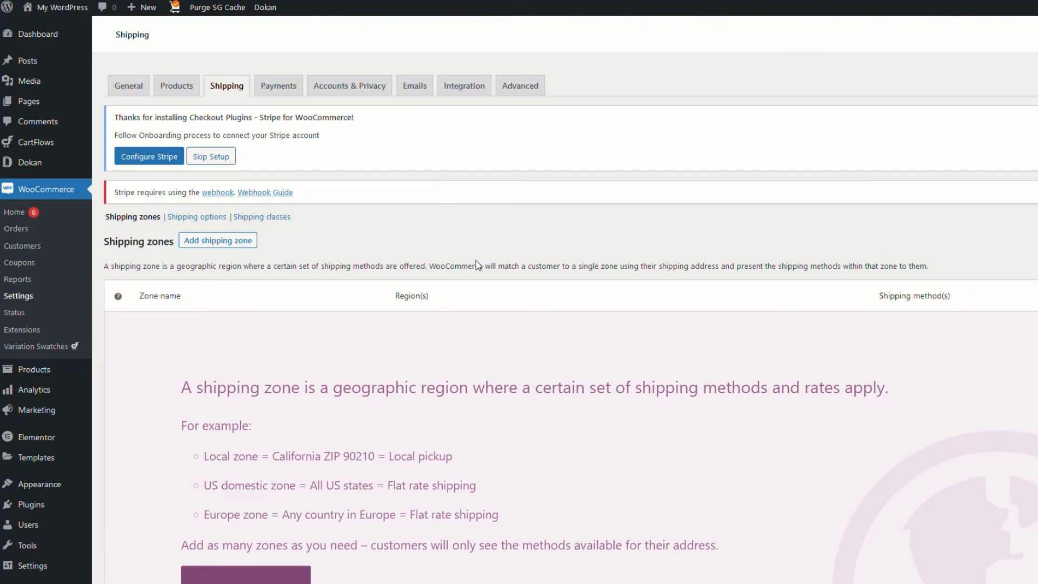
{"action": "left_click", "coordinate": [231, 243]}
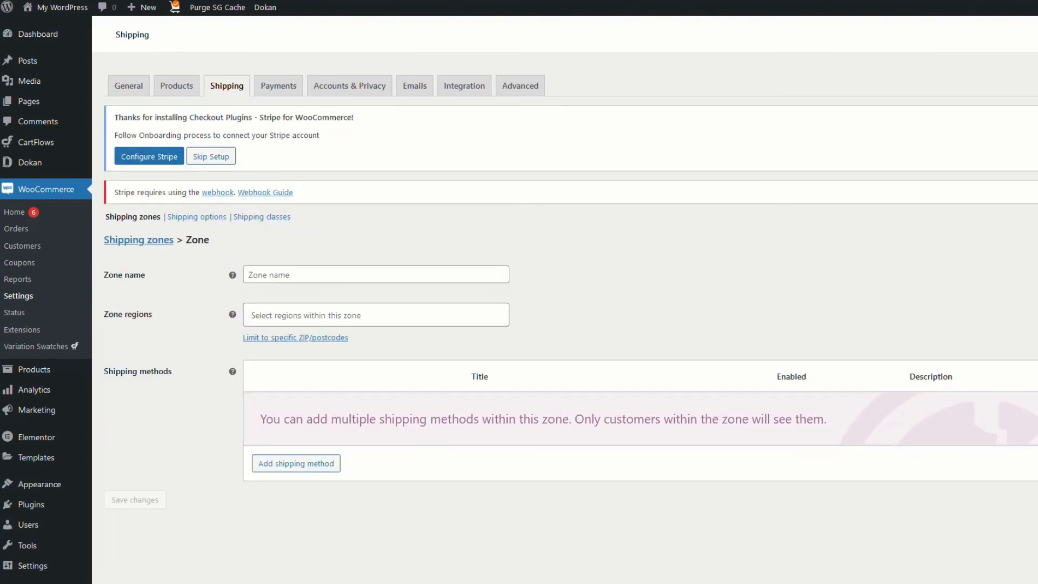
{"action": "left_click", "coordinate": [248, 275]}
{"action": "type", "text": "Free"}
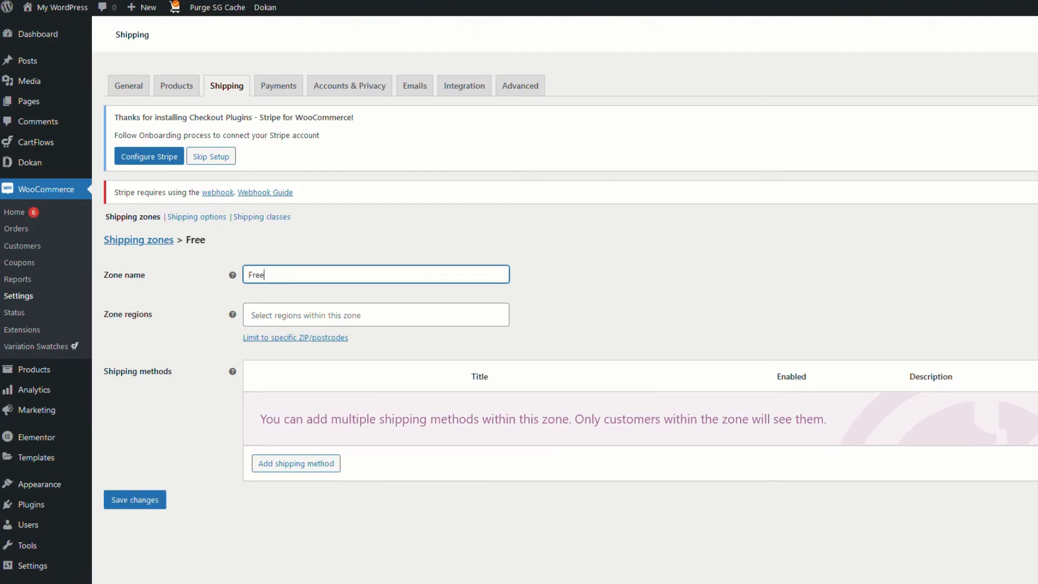
{"action": "left_click", "coordinate": [375, 315]}
{"action": "type", "text": "aus"}
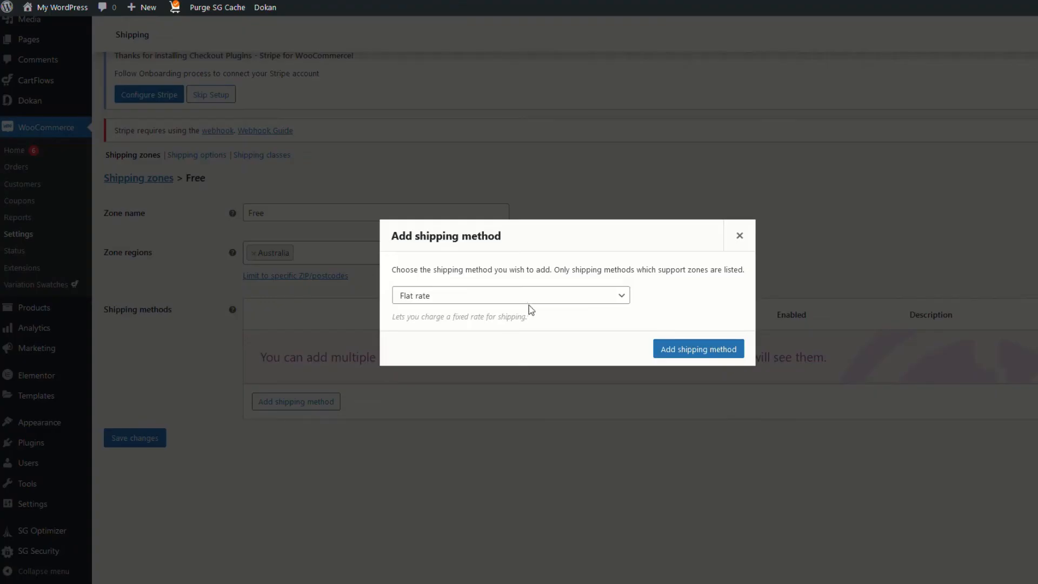
Add the Free shipping method to the Free zone
{"action": "left_click", "coordinate": [619, 296]}
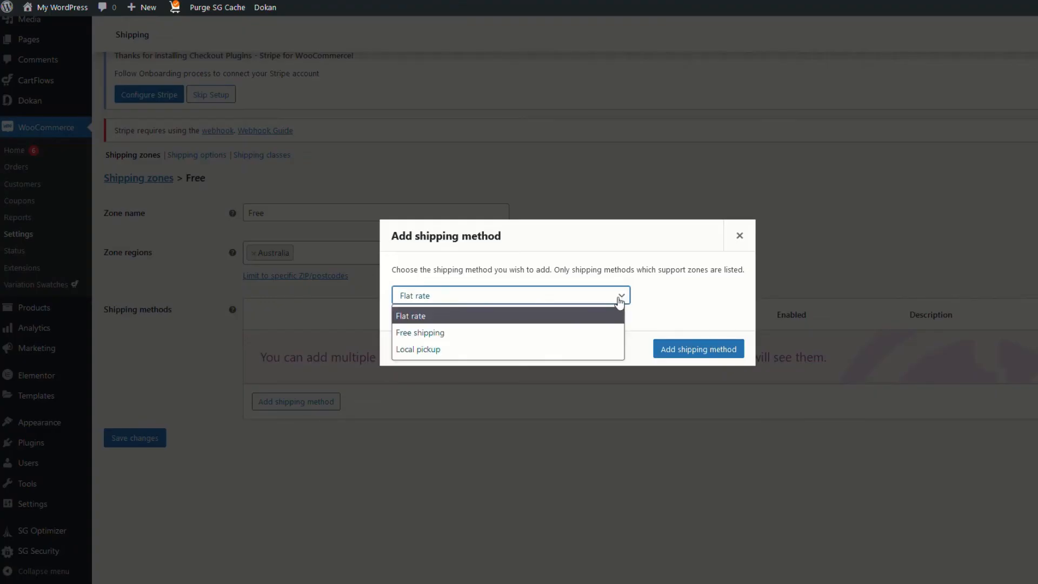
{"action": "left_click", "coordinate": [440, 331]}
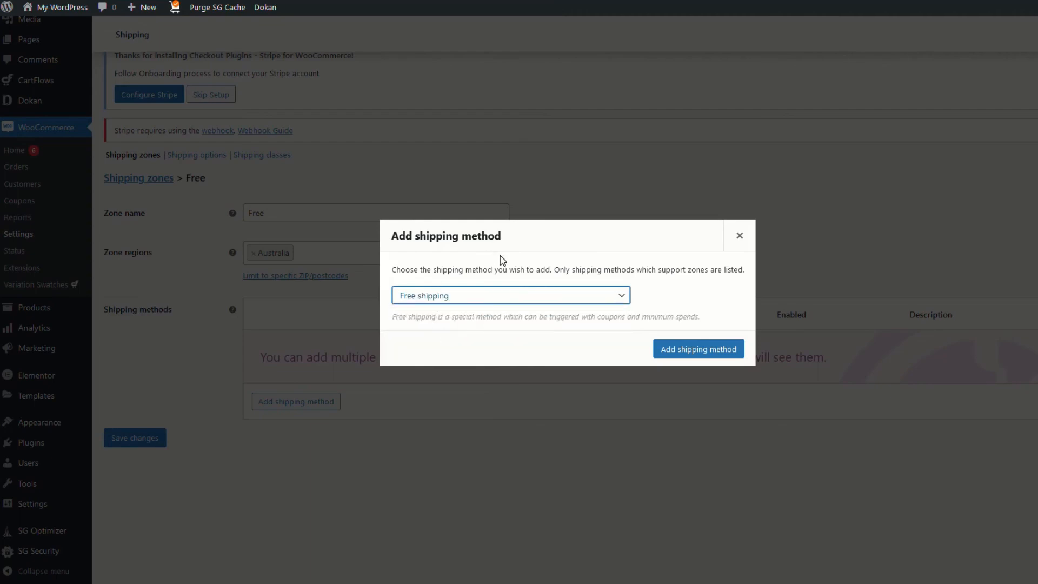
{"action": "left_click", "coordinate": [706, 350]}
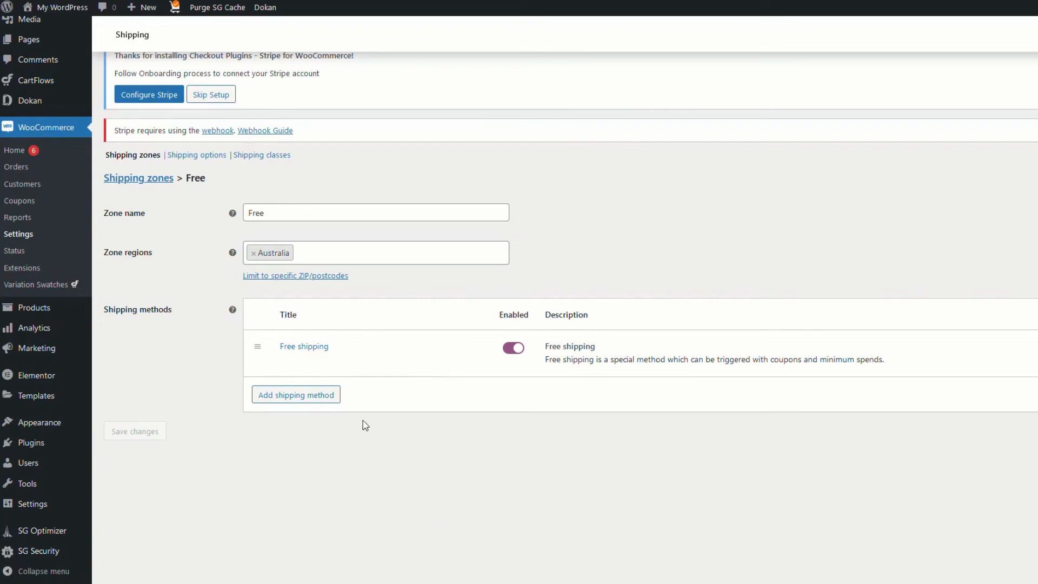
{"action": "scroll", "coordinate": [397, 458], "scroll_direction": "up", "scroll_amount": 2}
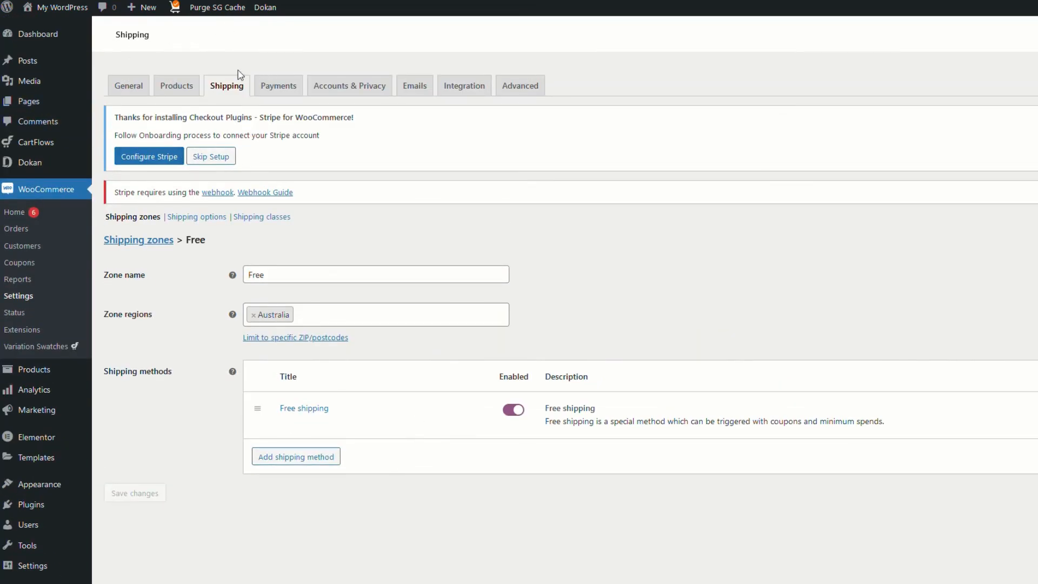
{"action": "left_click", "coordinate": [280, 89]}
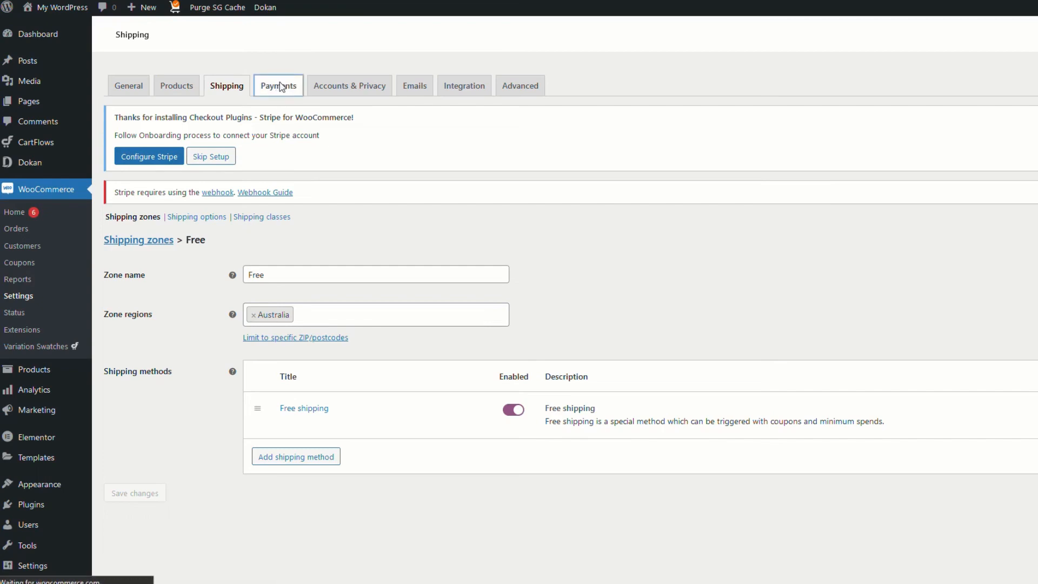
Scroll the payment methods list: Stripe Card Processing, Alipay, iDEAL, Klarna and others, all disabled
{"action": "scroll", "coordinate": [570, 351], "scroll_direction": "down", "scroll_amount": 1}
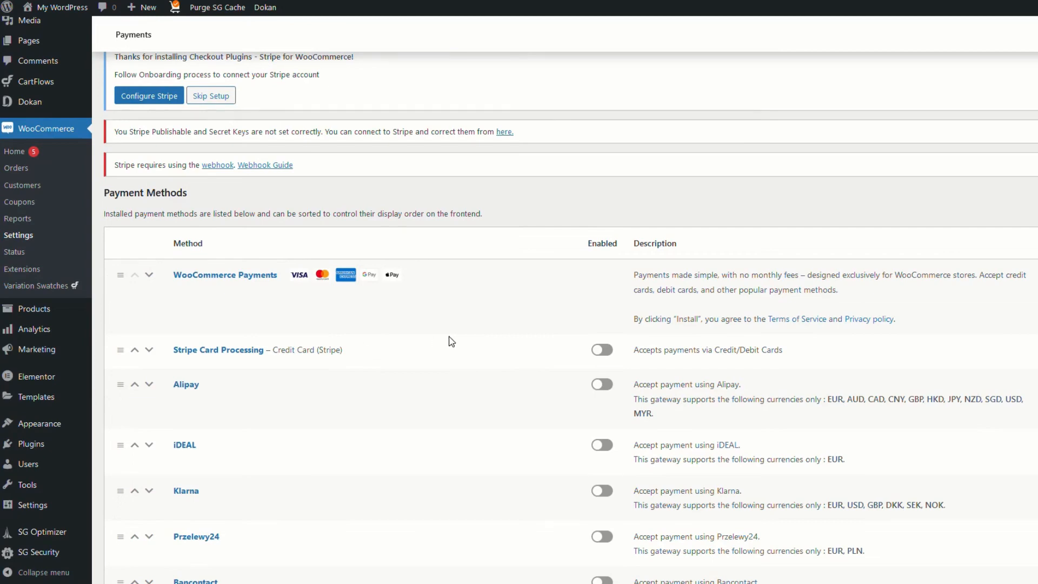
{"action": "scroll", "coordinate": [427, 394], "scroll_direction": "down", "scroll_amount": 2}
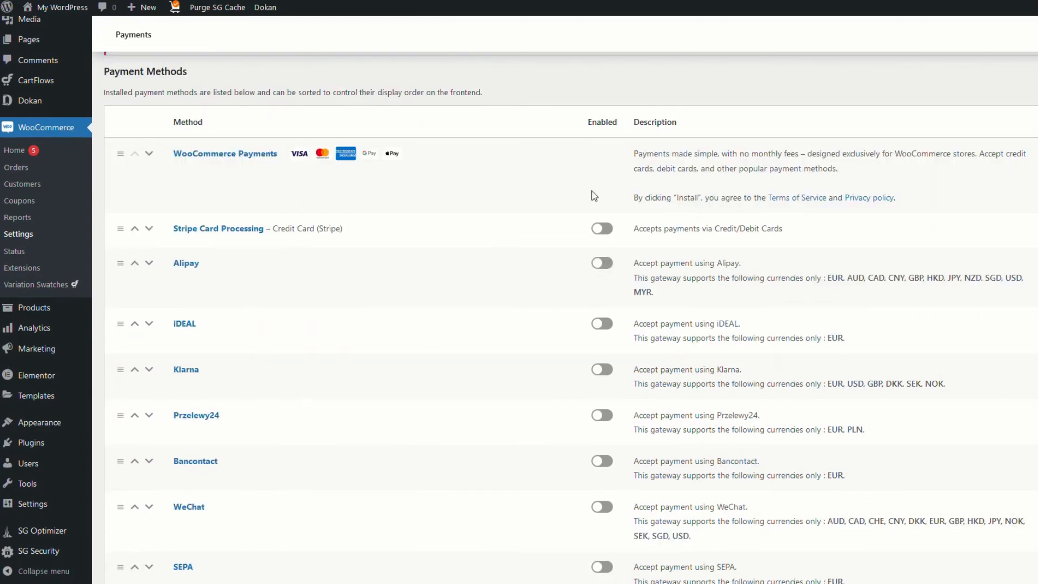
{"action": "scroll", "coordinate": [451, 373], "scroll_direction": "down", "scroll_amount": 4}
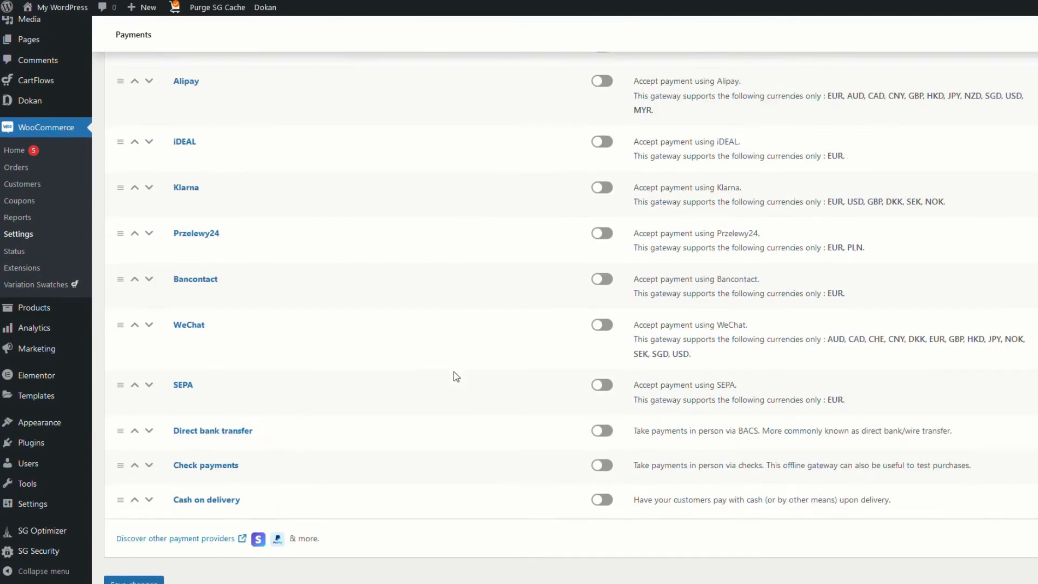
{"action": "scroll", "coordinate": [456, 457], "scroll_direction": "up", "scroll_amount": 8}
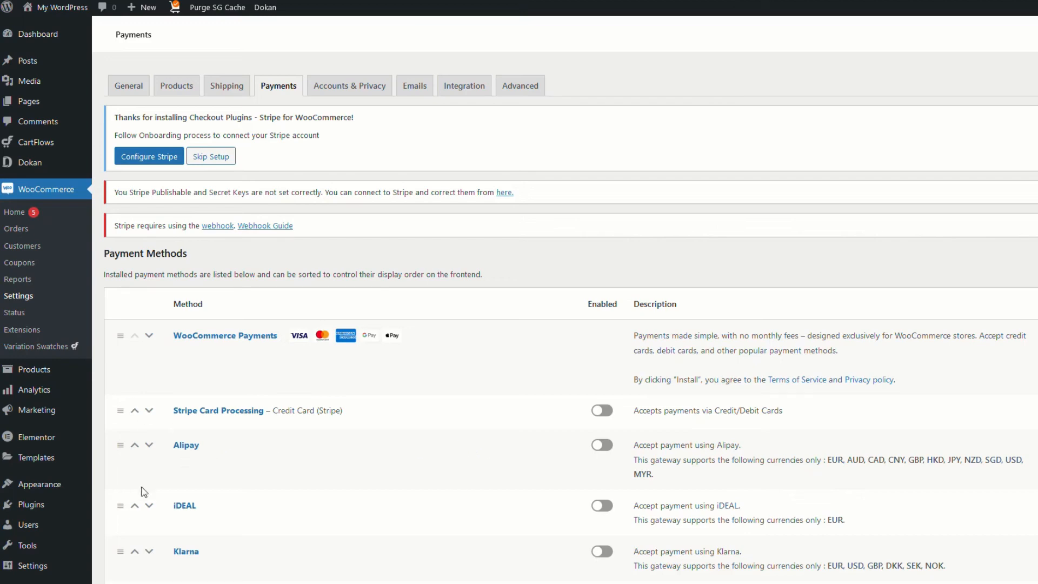
Search plugins for 'paypal', then install and activate WebToffee PayPal Express Checkout
{"action": "left_click", "coordinate": [37, 508]}
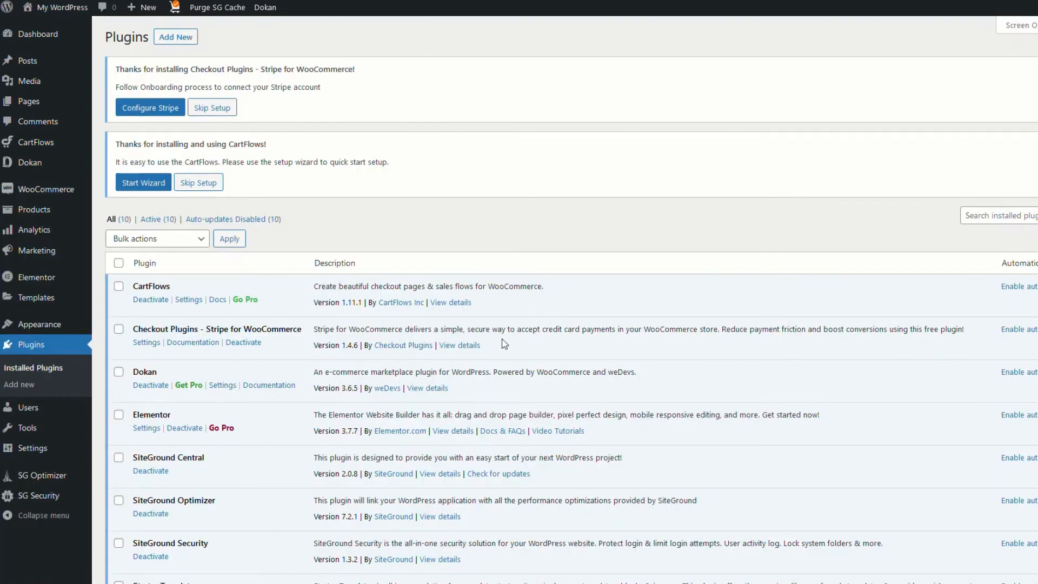
{"action": "left_click", "coordinate": [177, 38]}
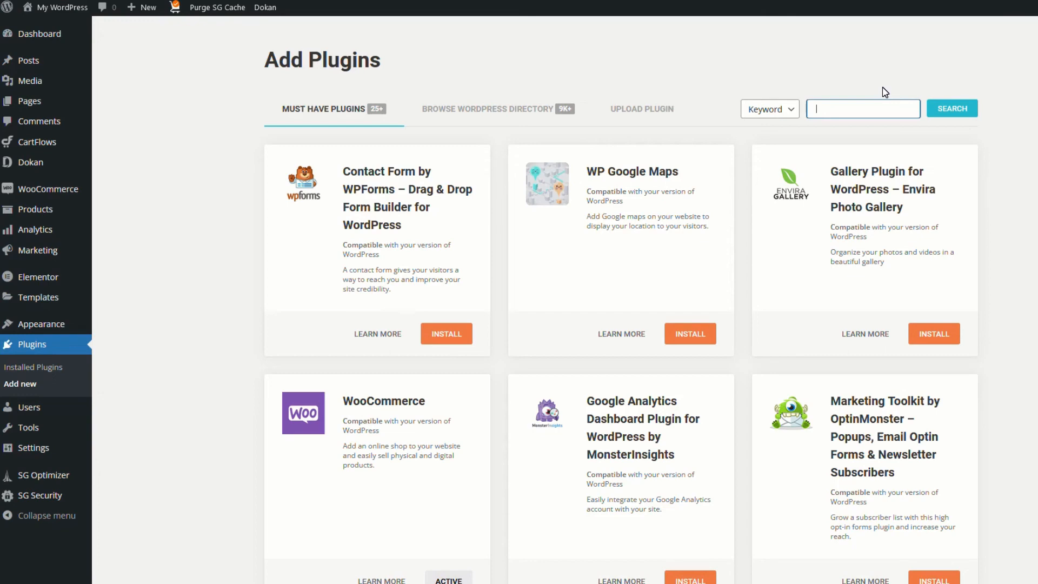
{"action": "type", "text": "paypal"}
{"action": "key", "text": "Return"}
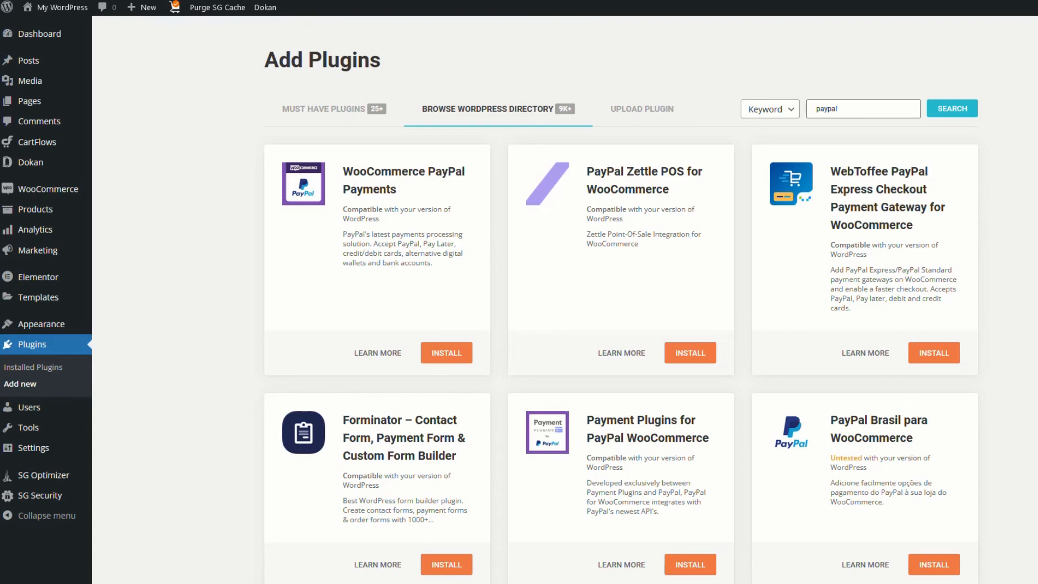
{"action": "left_click", "coordinate": [950, 354]}
{"action": "left_click", "coordinate": [928, 355]}
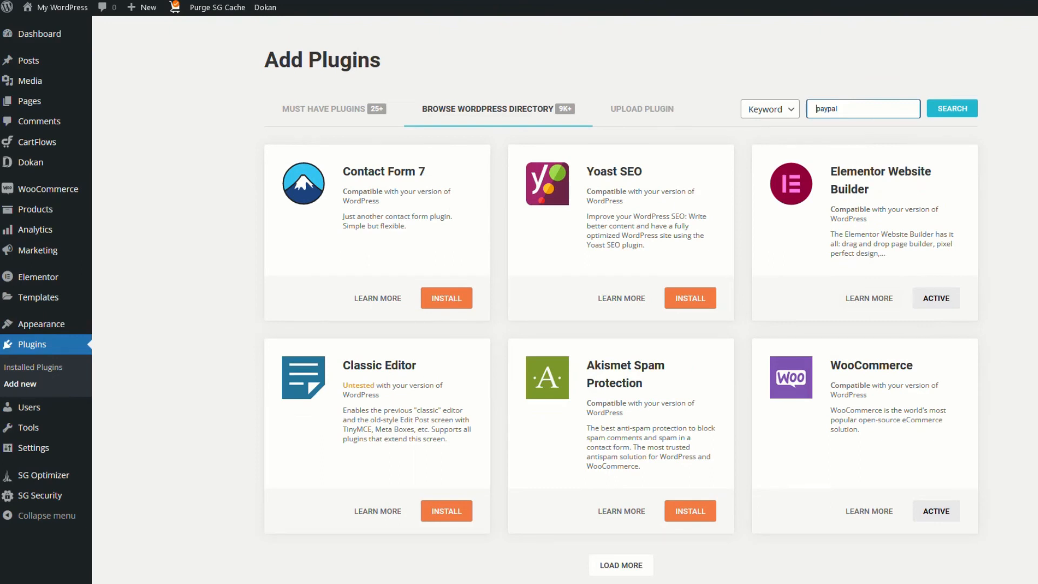
Search for 'coinbase' and install the Coinbase Commerce Payment Gateway plugin
{"action": "key", "text": "ctrl+a"}
{"action": "type", "text": "coinbase"}
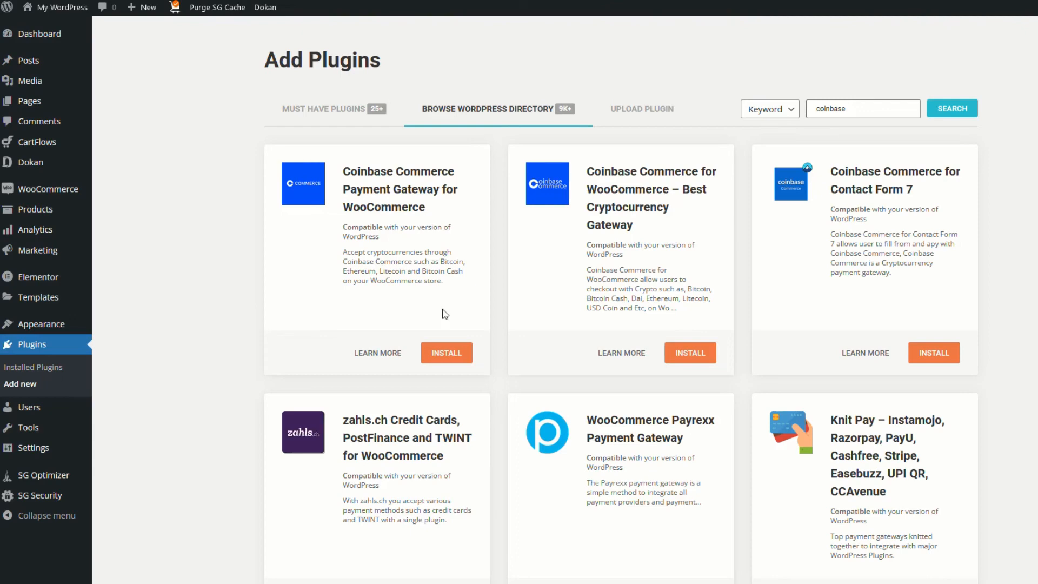
{"action": "left_click", "coordinate": [449, 357]}
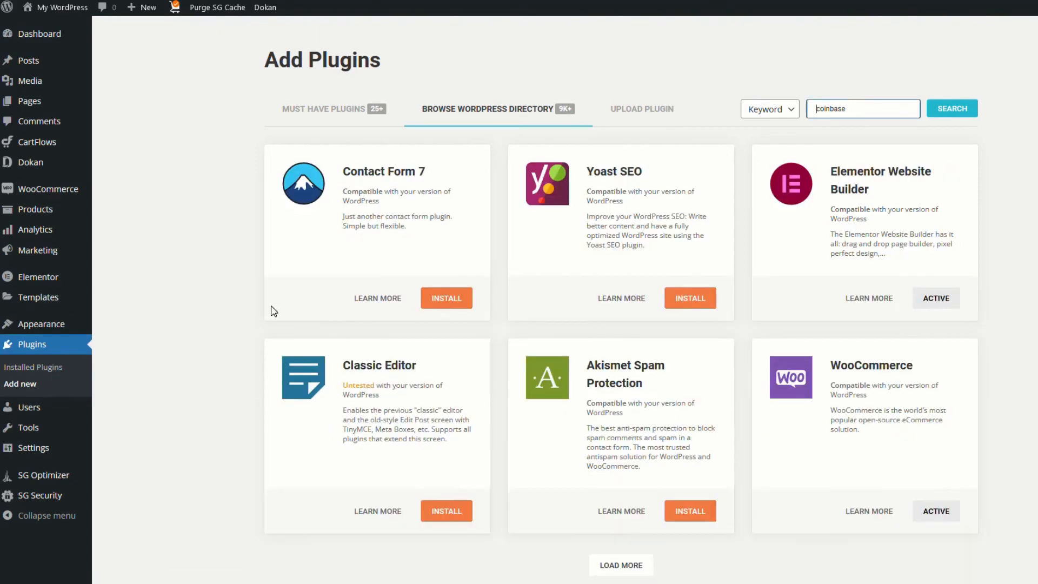
{"action": "left_click", "coordinate": [24, 188]}
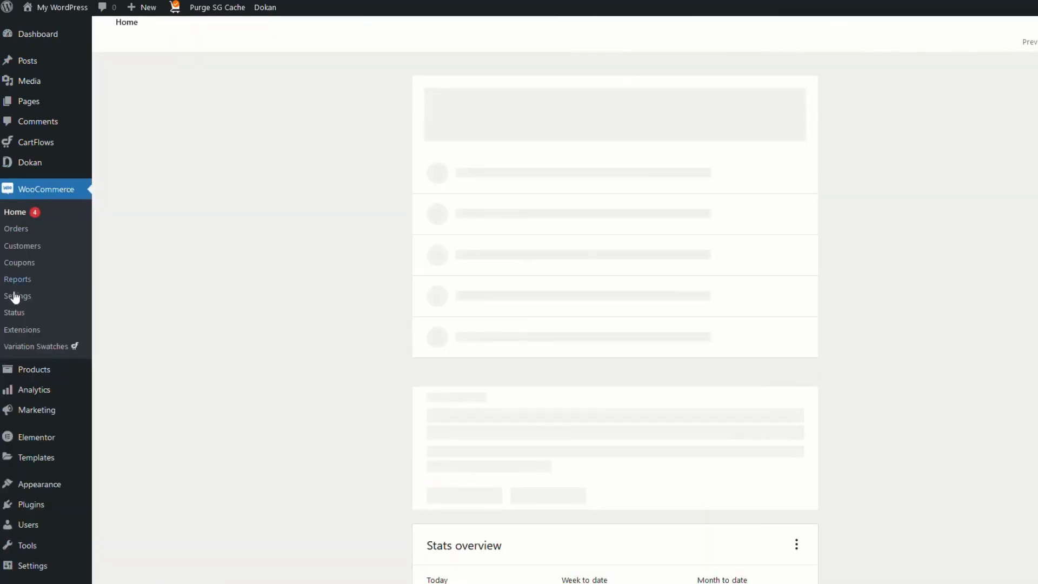
Switch on PayPal Express in WooCommerce Payments and open its settings
{"action": "left_click", "coordinate": [14, 297]}
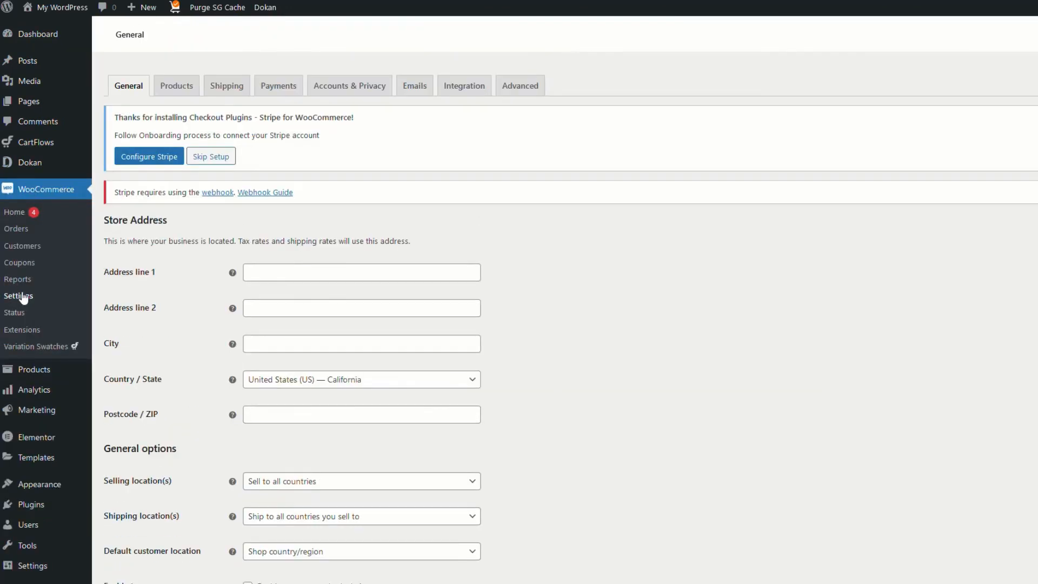
{"action": "left_click", "coordinate": [269, 90]}
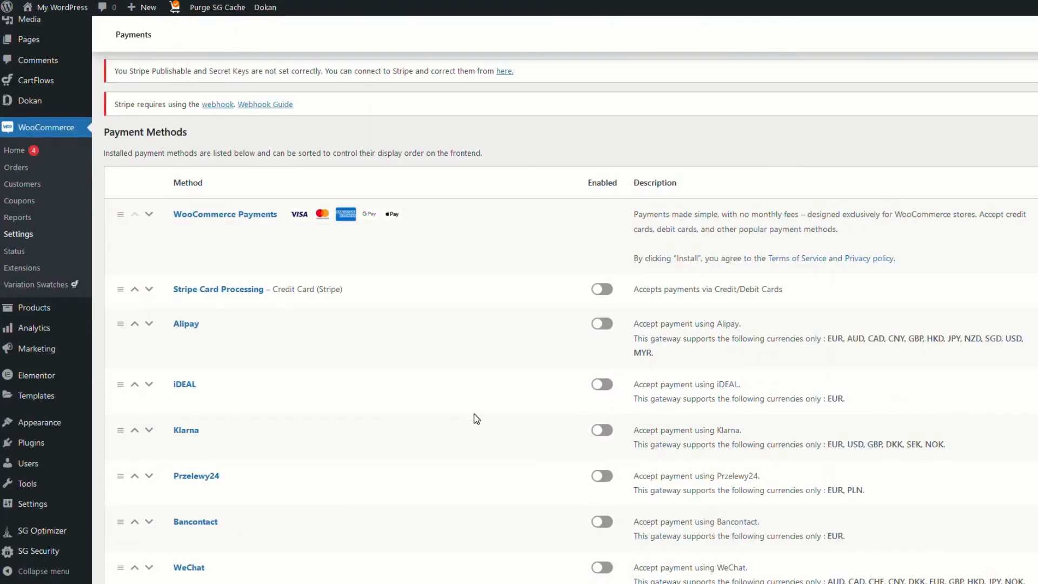
{"action": "scroll", "coordinate": [475, 417], "scroll_direction": "down", "scroll_amount": 5}
{"action": "scroll", "coordinate": [476, 419], "scroll_direction": "down", "scroll_amount": 2}
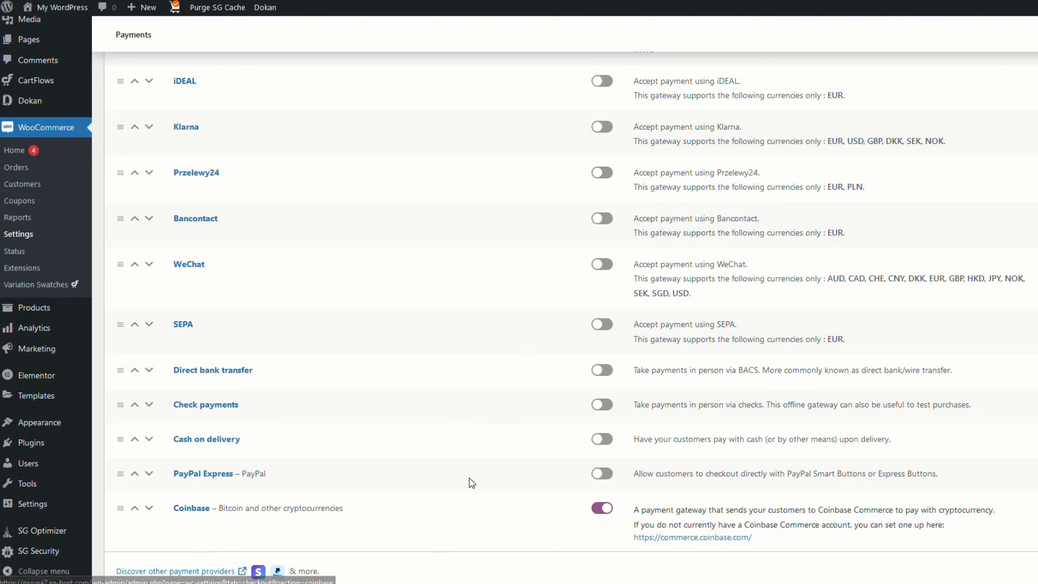
{"action": "scroll", "coordinate": [469, 481], "scroll_direction": "up", "scroll_amount": 4}
{"action": "scroll", "coordinate": [469, 485], "scroll_direction": "down", "scroll_amount": 5}
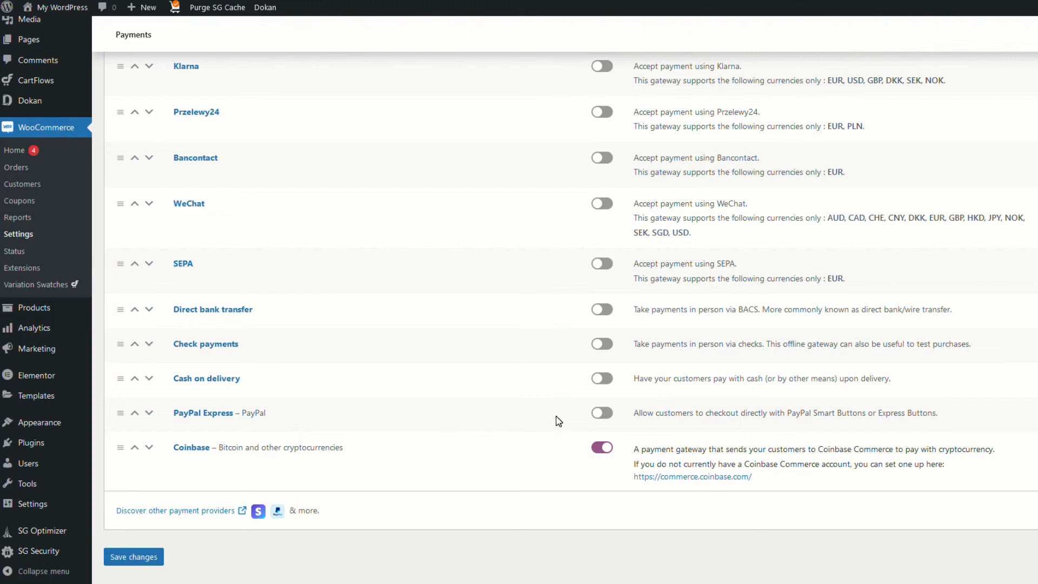
{"action": "left_click", "coordinate": [605, 414]}
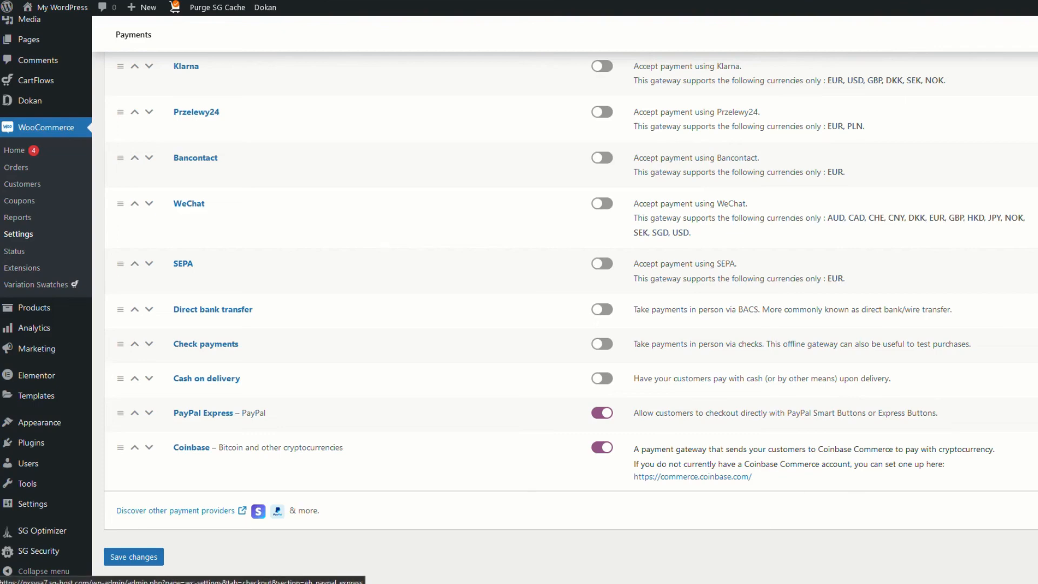
{"action": "left_click", "coordinate": [203, 412]}
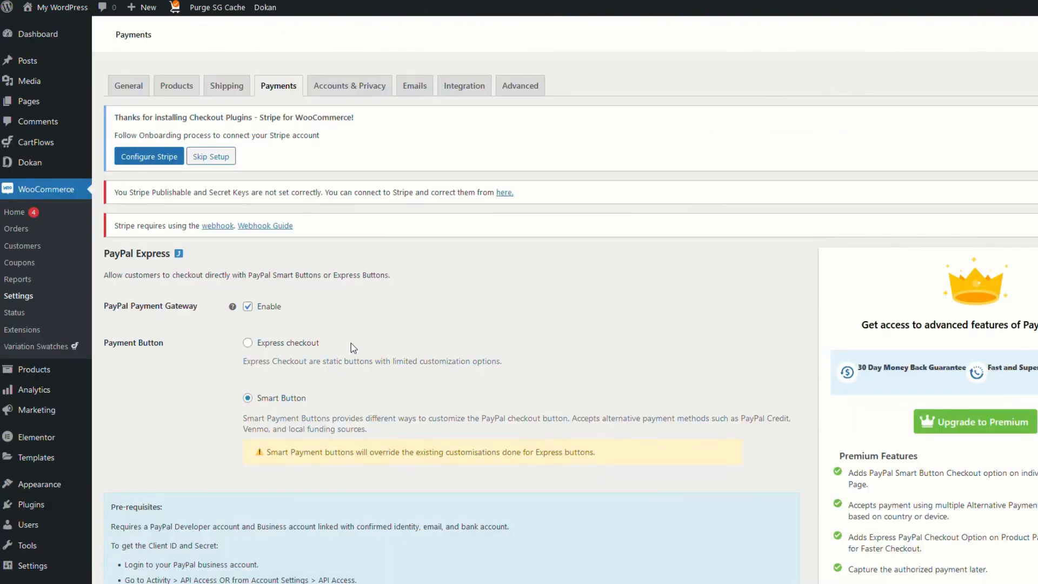
Set PayPal Express to static Express checkout buttons in the Live environment
{"action": "left_click", "coordinate": [247, 343]}
{"action": "scroll", "coordinate": [516, 365], "scroll_direction": "down", "scroll_amount": 7}
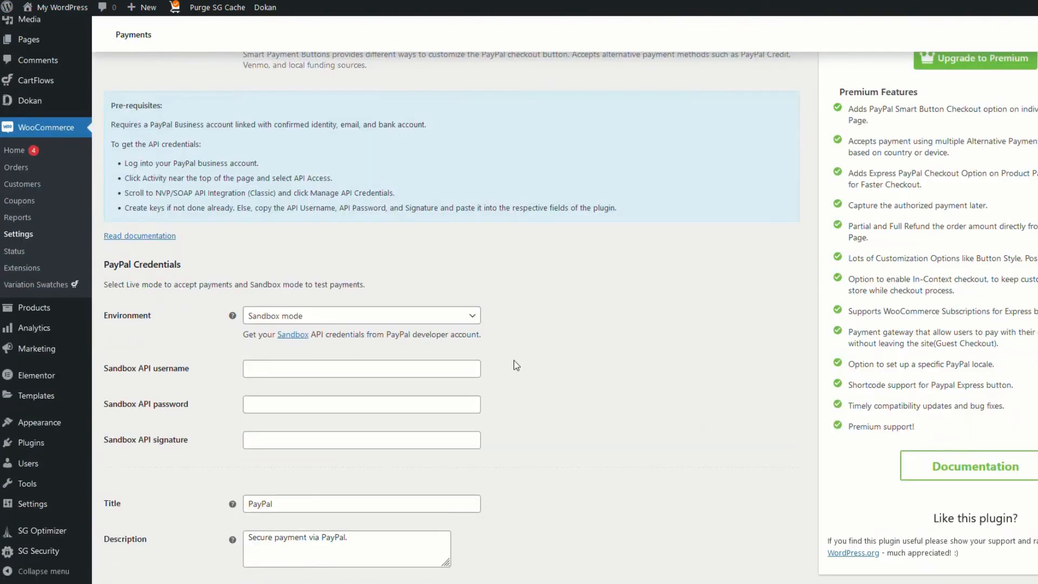
{"action": "left_click", "coordinate": [473, 317]}
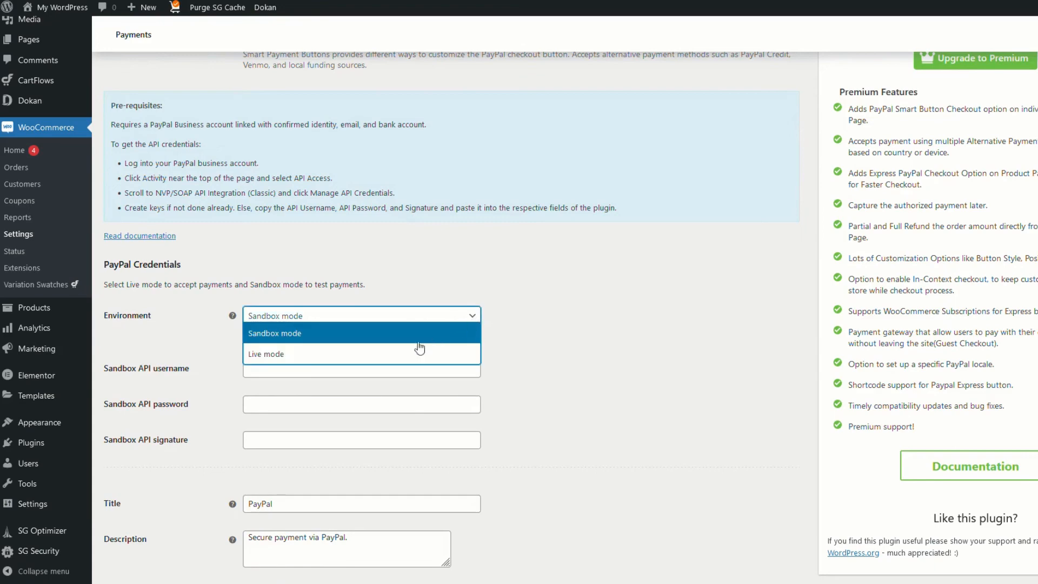
{"action": "left_click", "coordinate": [377, 350]}
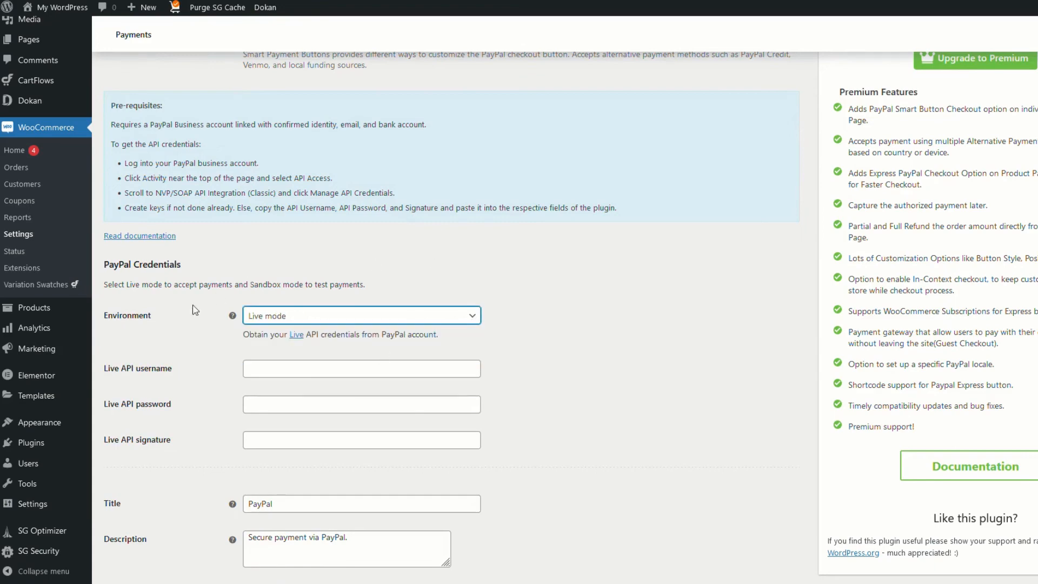
{"action": "scroll", "coordinate": [365, 226], "scroll_direction": "up", "scroll_amount": 5}
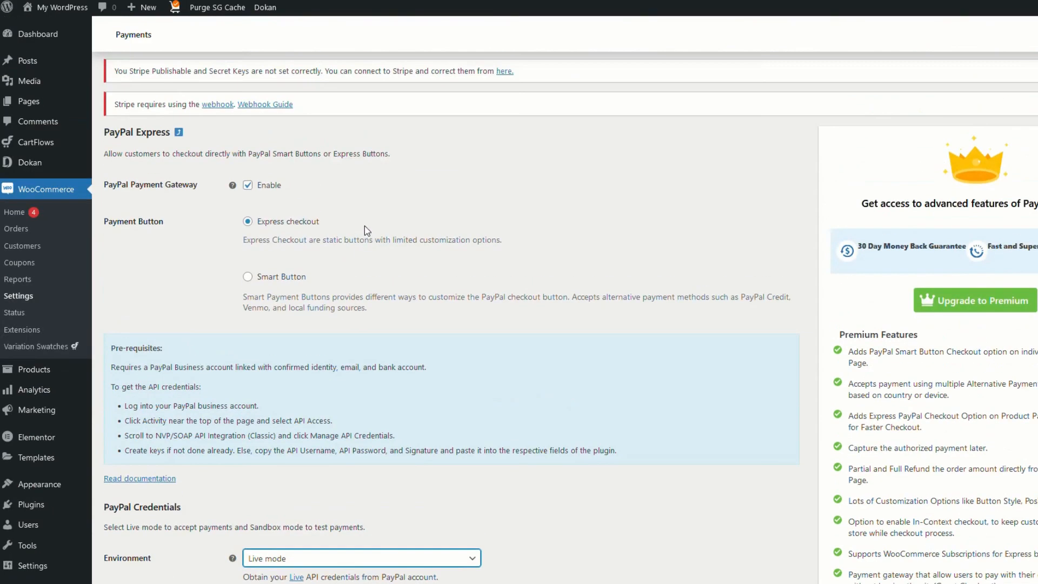
{"action": "scroll", "coordinate": [315, 313], "scroll_direction": "down", "scroll_amount": 4}
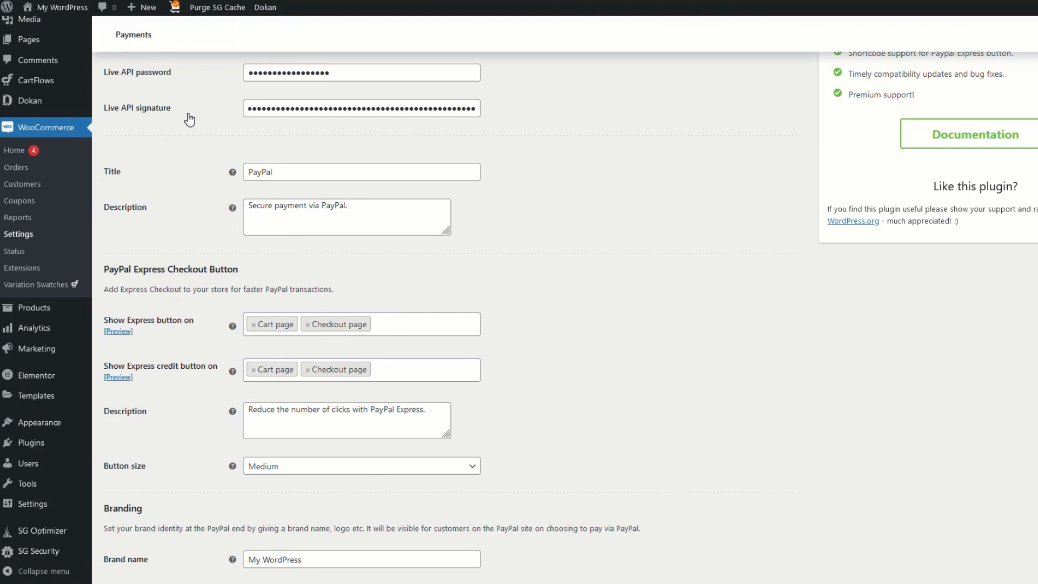
{"action": "scroll", "coordinate": [198, 331], "scroll_direction": "down", "scroll_amount": 3}
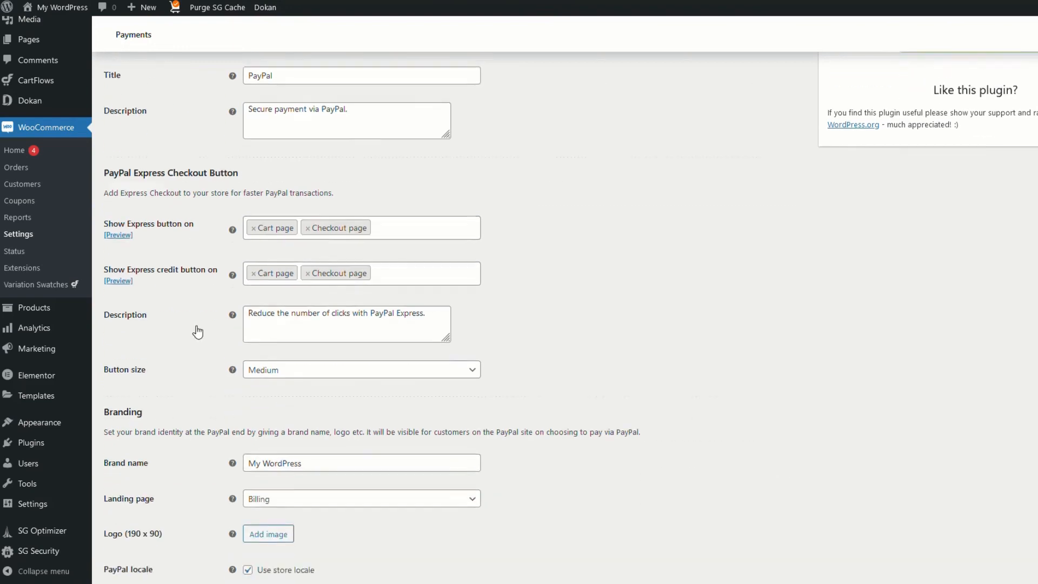
{"action": "scroll", "coordinate": [527, 313], "scroll_direction": "down", "scroll_amount": 3}
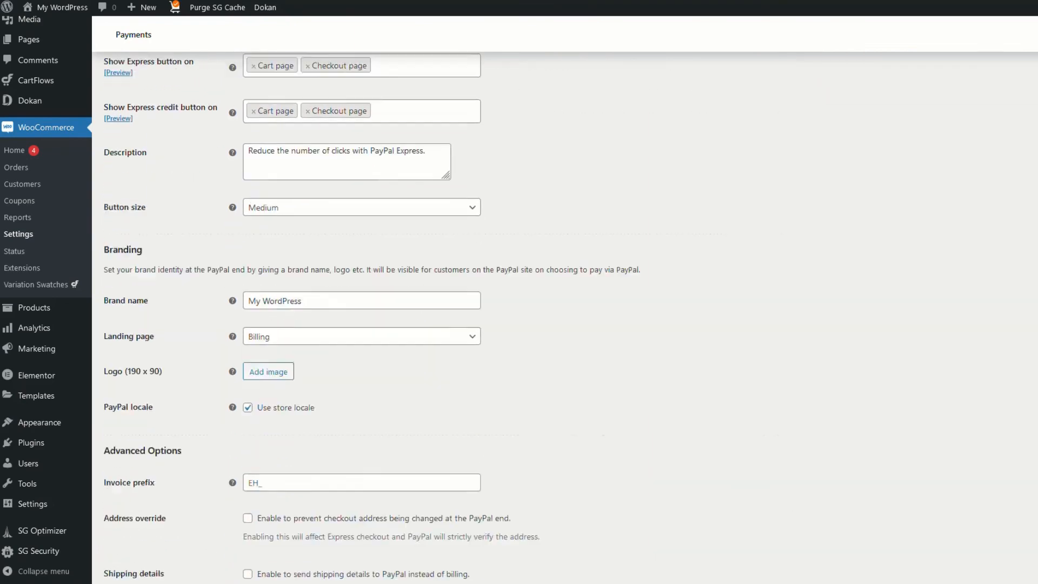
{"action": "scroll", "coordinate": [607, 380], "scroll_direction": "down", "scroll_amount": 3}
{"action": "scroll", "coordinate": [527, 394], "scroll_direction": "down", "scroll_amount": 2}
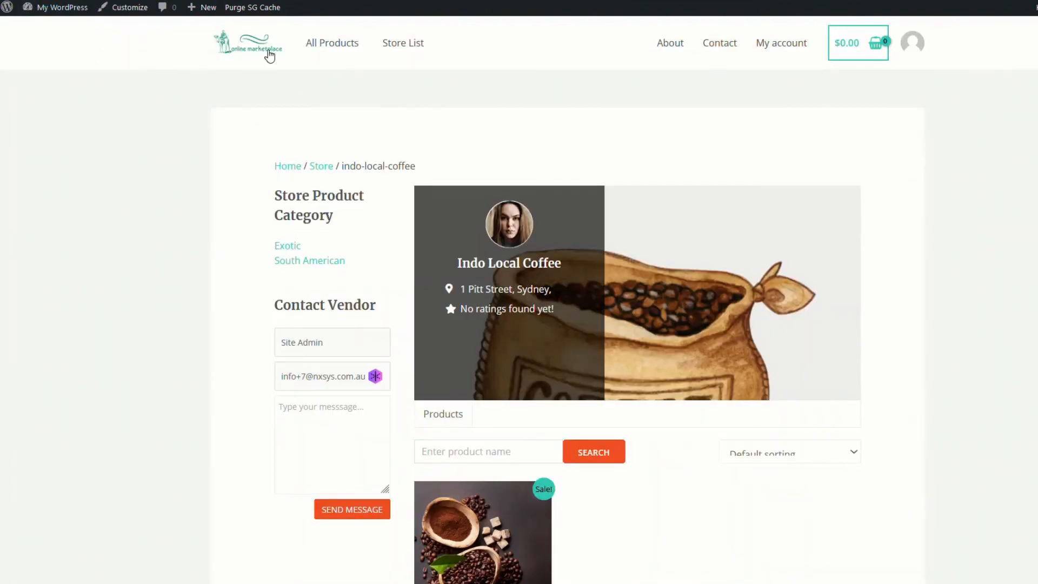
Add one Fresh Organic Honey Coffee ($34.00) to the cart from the home page and view the cart
{"action": "left_click", "coordinate": [256, 41]}
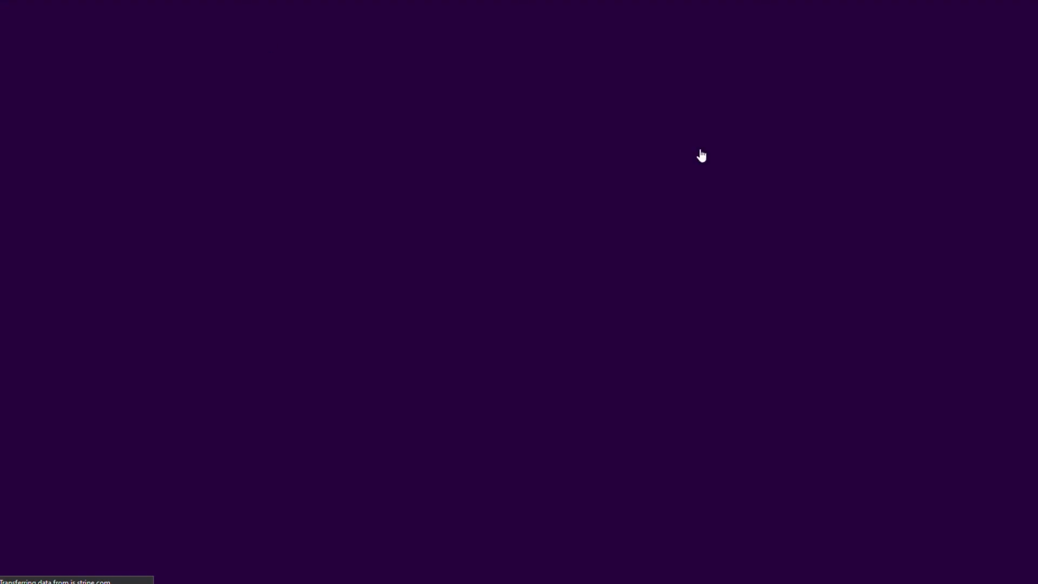
{"action": "scroll", "coordinate": [268, 281], "scroll_direction": "down", "scroll_amount": 5}
{"action": "scroll", "coordinate": [442, 299], "scroll_direction": "down", "scroll_amount": 3}
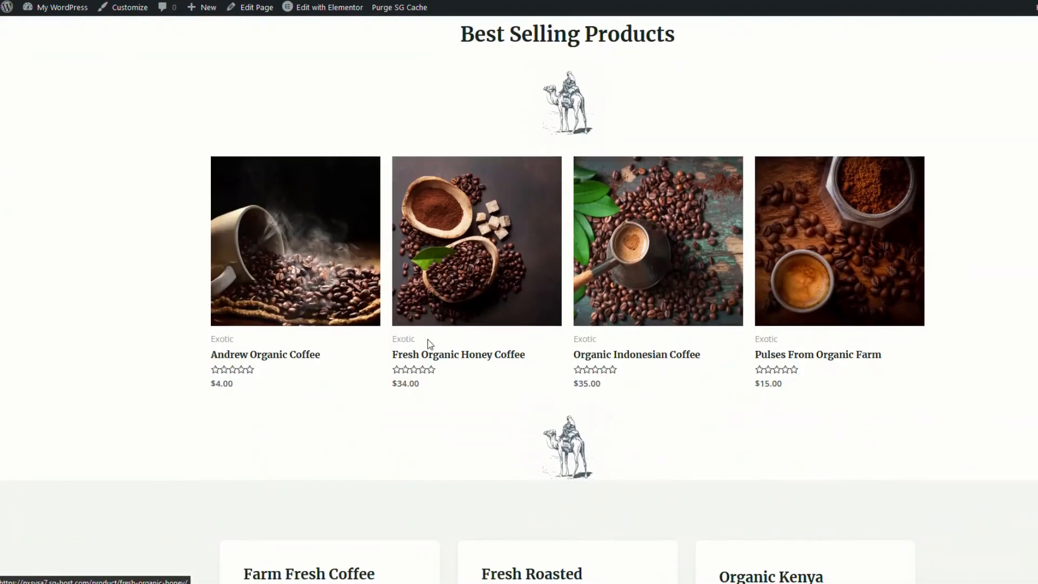
{"action": "left_click", "coordinate": [438, 246]}
{"action": "left_click", "coordinate": [655, 231]}
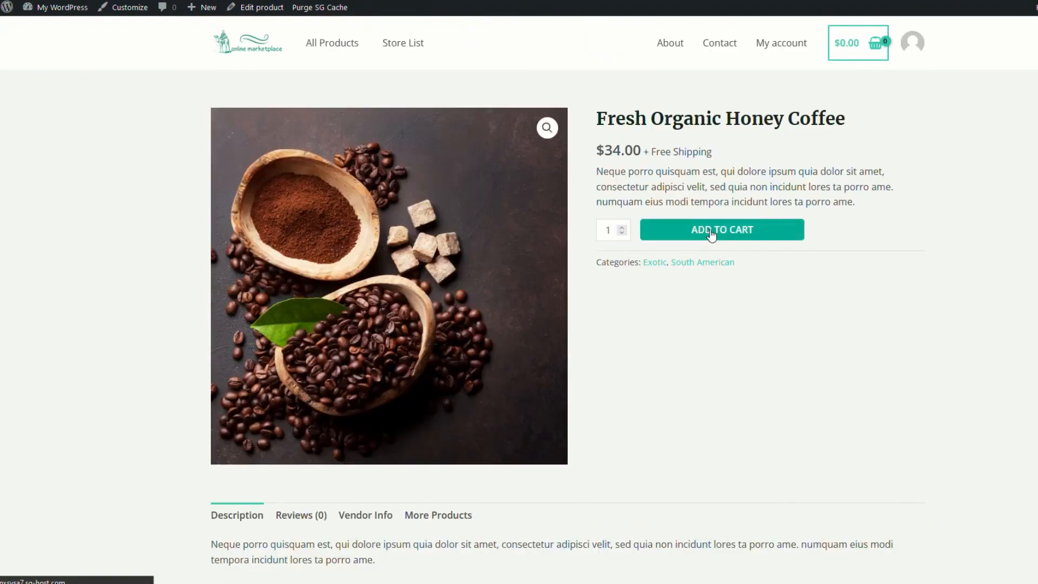
{"action": "left_click", "coordinate": [865, 135]}
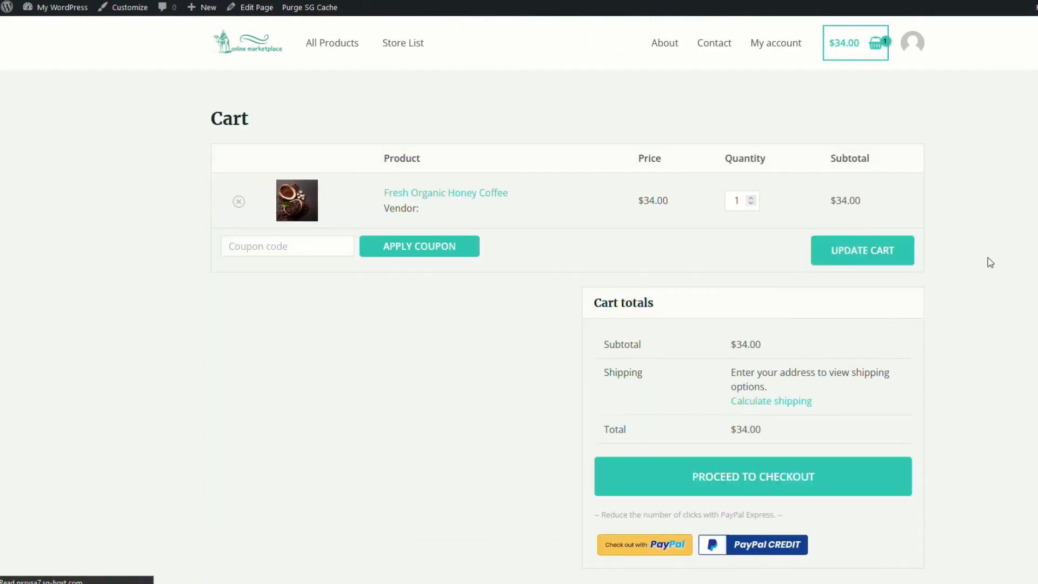
{"action": "scroll", "coordinate": [1008, 383], "scroll_direction": "down", "scroll_amount": 2}
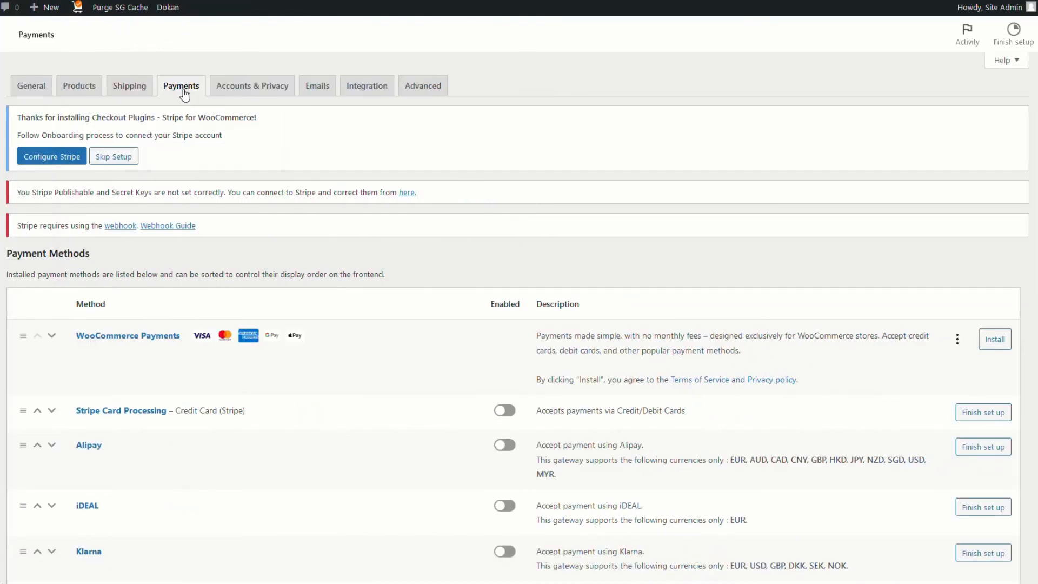
Open Manage for Coinbase at the bottom of the Payments list and scroll its settings
{"action": "scroll", "coordinate": [406, 438], "scroll_direction": "down", "scroll_amount": 10}
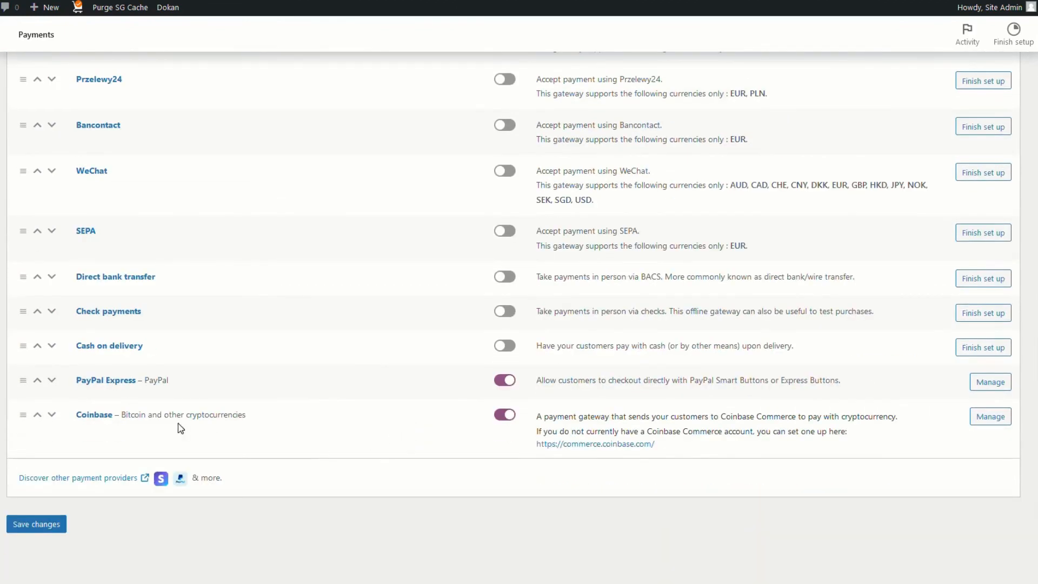
{"action": "left_click", "coordinate": [991, 418]}
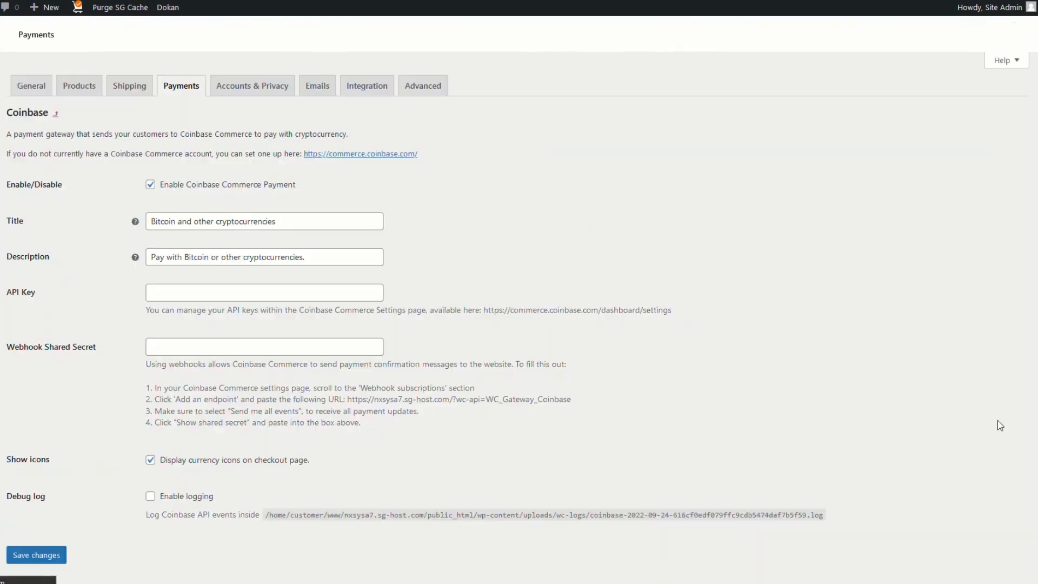
{"action": "scroll", "coordinate": [540, 331], "scroll_direction": "down", "scroll_amount": 2}
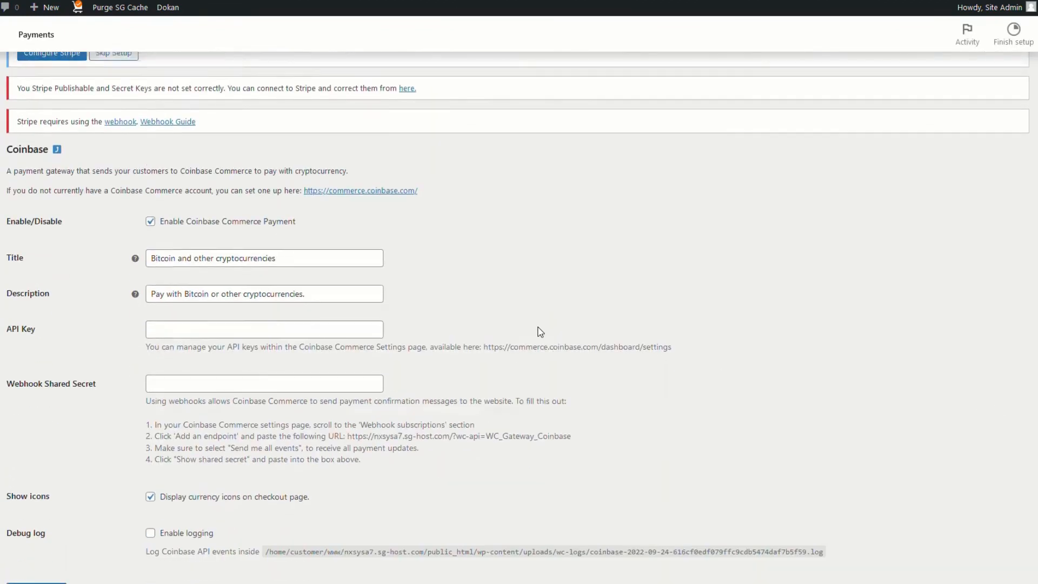
{"action": "scroll", "coordinate": [540, 332], "scroll_direction": "down", "scroll_amount": 1}
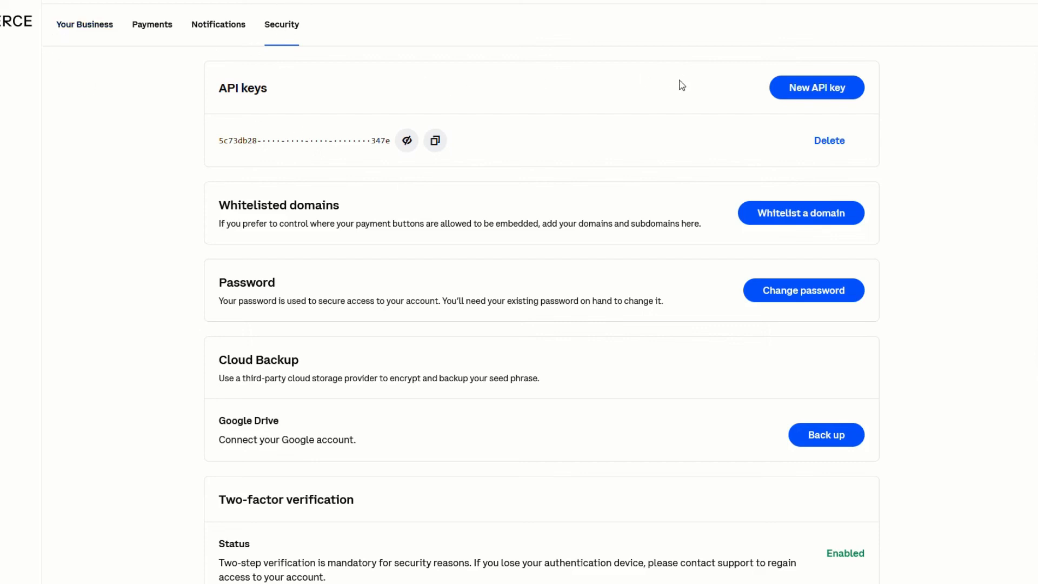
Generate a new Coinbase Commerce API key and copy it
{"action": "left_click", "coordinate": [820, 92]}
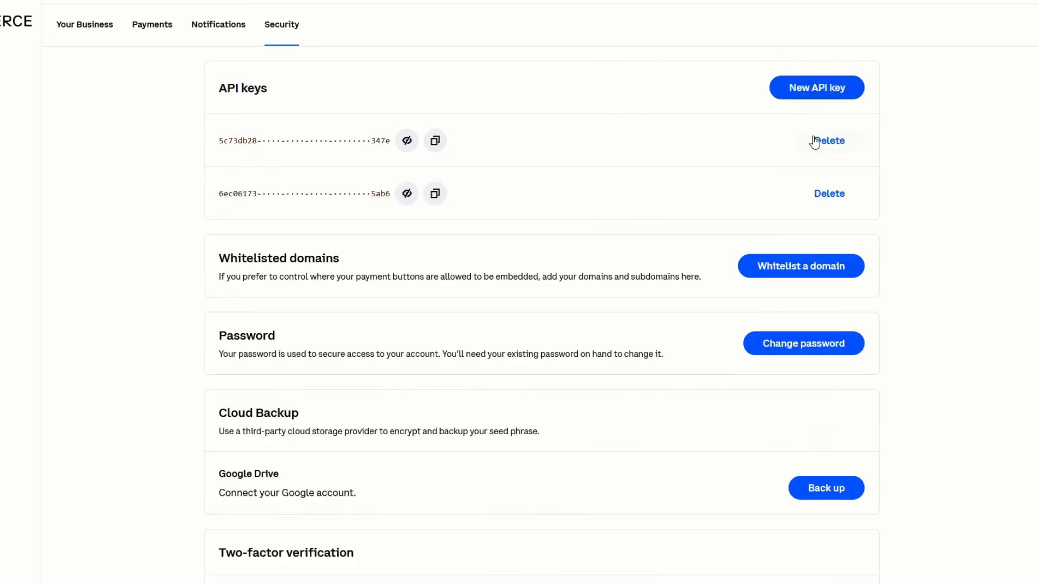
{"action": "left_click", "coordinate": [435, 140]}
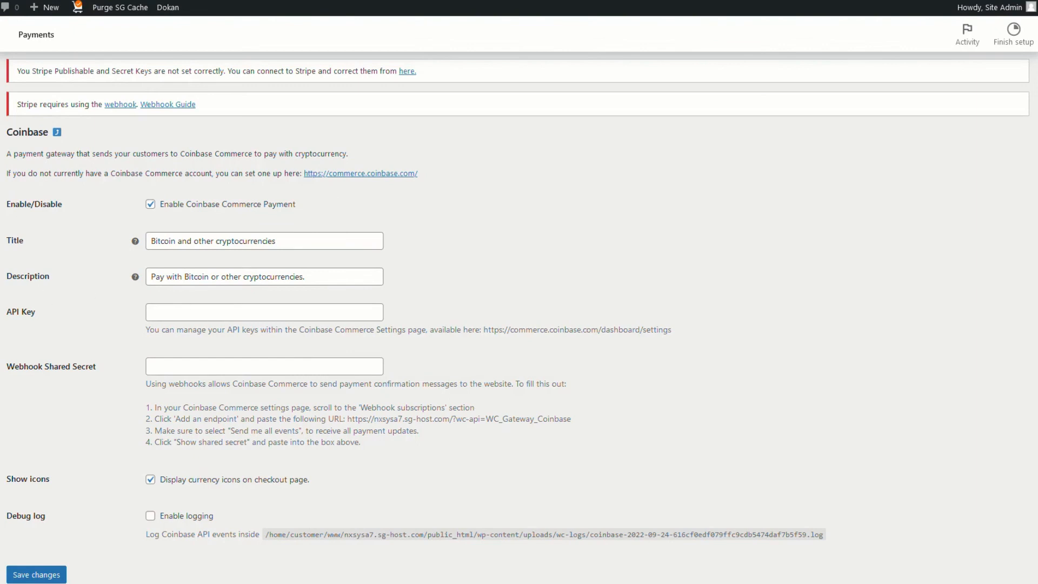
Paste the copied key into the Coinbase API Key field and copy the webhook URL from step 2
{"action": "left_click", "coordinate": [264, 312]}
{"action": "key", "text": "ctrl+v"}
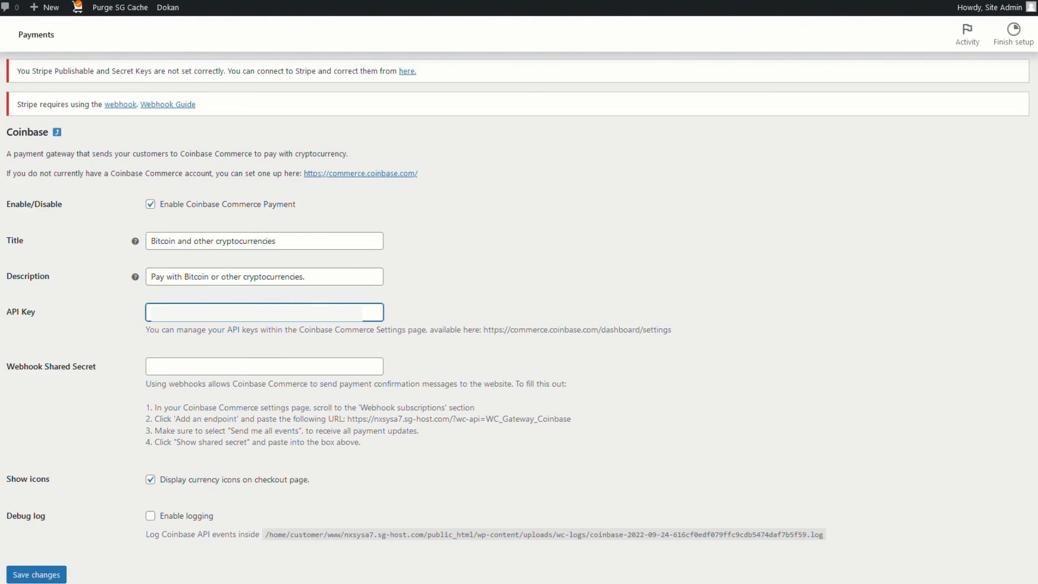
{"action": "left_click_drag", "start_coordinate": [347, 419], "coordinate": [571, 419]}
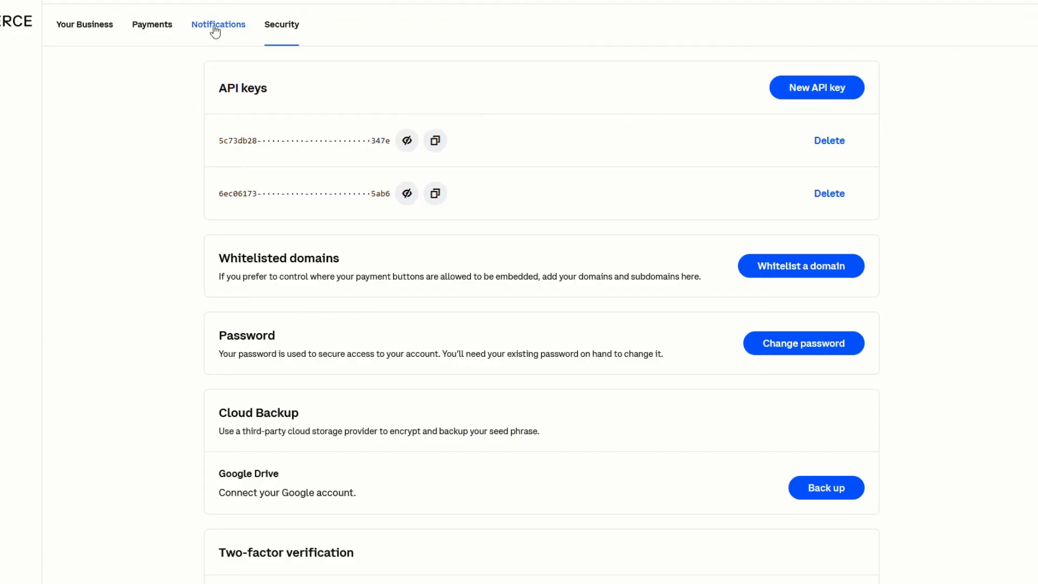
Add the store's WC_Gateway_Coinbase webhook URL as a new endpoint in Coinbase Commerce Notifications
{"action": "left_click", "coordinate": [219, 25]}
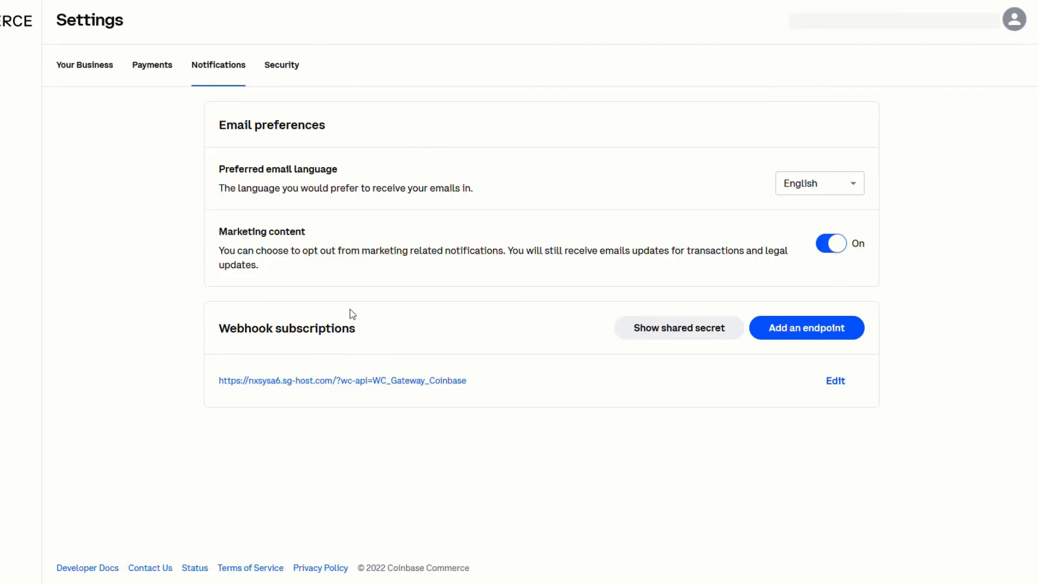
{"action": "left_click", "coordinate": [813, 337]}
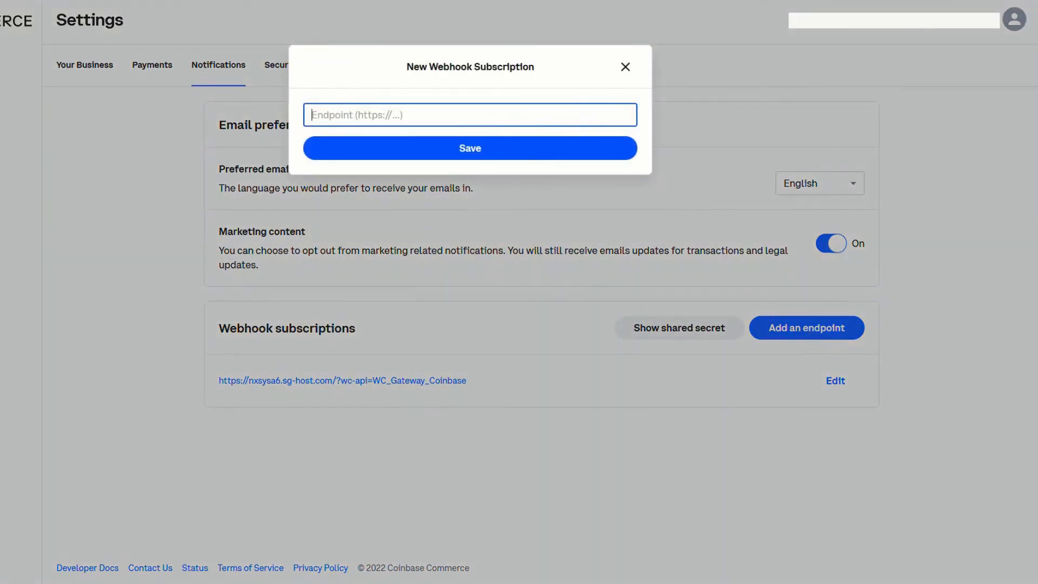
{"action": "key", "text": "ctrl+v"}
{"action": "left_click", "coordinate": [369, 139]}
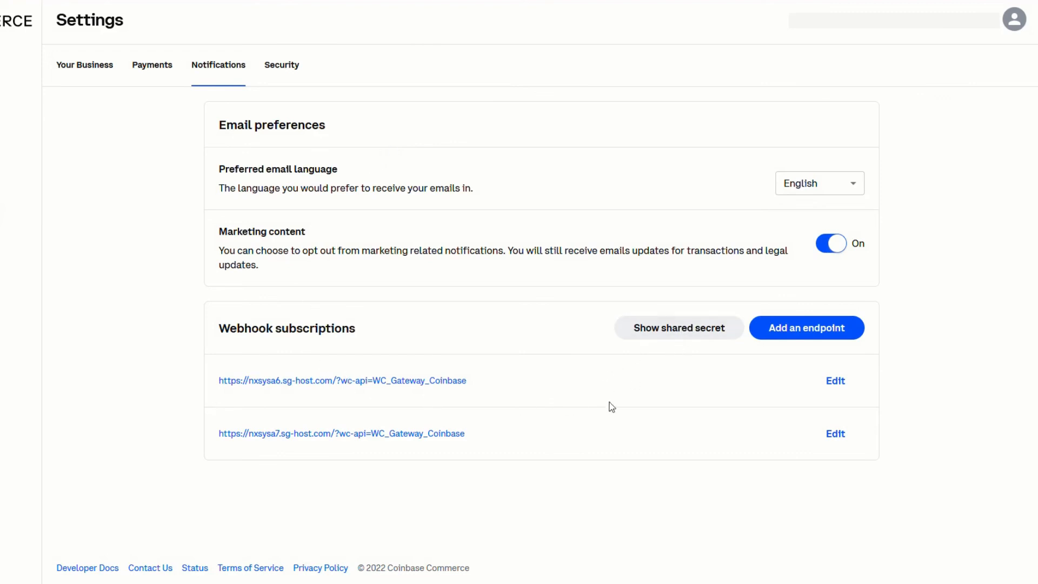
Reveal and copy the webhook shared secret, returning to the store's Coinbase settings
{"action": "left_click", "coordinate": [664, 331]}
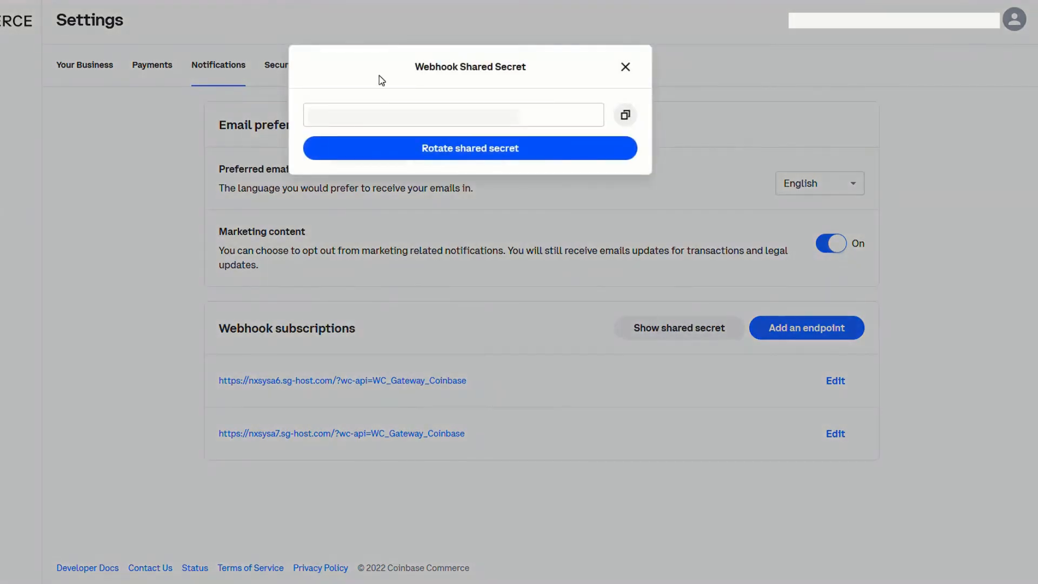
{"action": "left_click", "coordinate": [626, 116]}
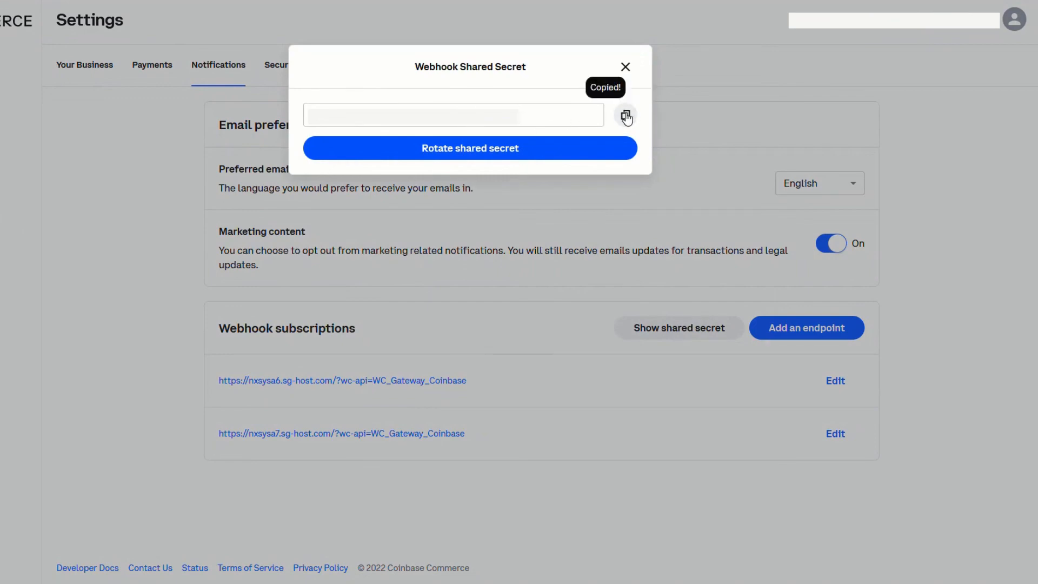
{"action": "key", "text": "ctrl+Tab"}
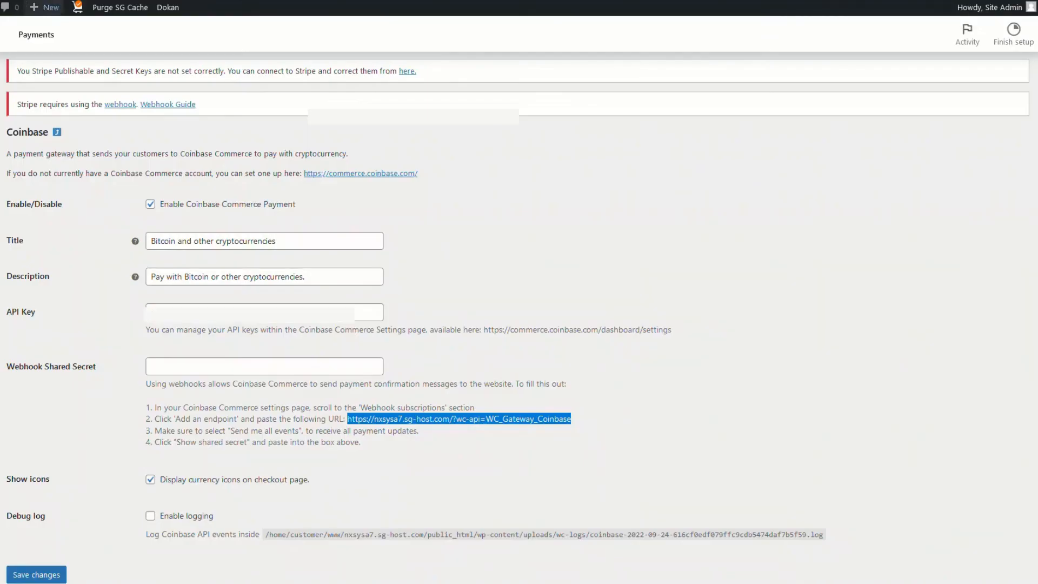
Paste the copied Coinbase secret into Webhook Shared Secret and save the Coinbase gateway settings
{"action": "left_click", "coordinate": [186, 367]}
{"action": "key", "text": "ctrl+v"}
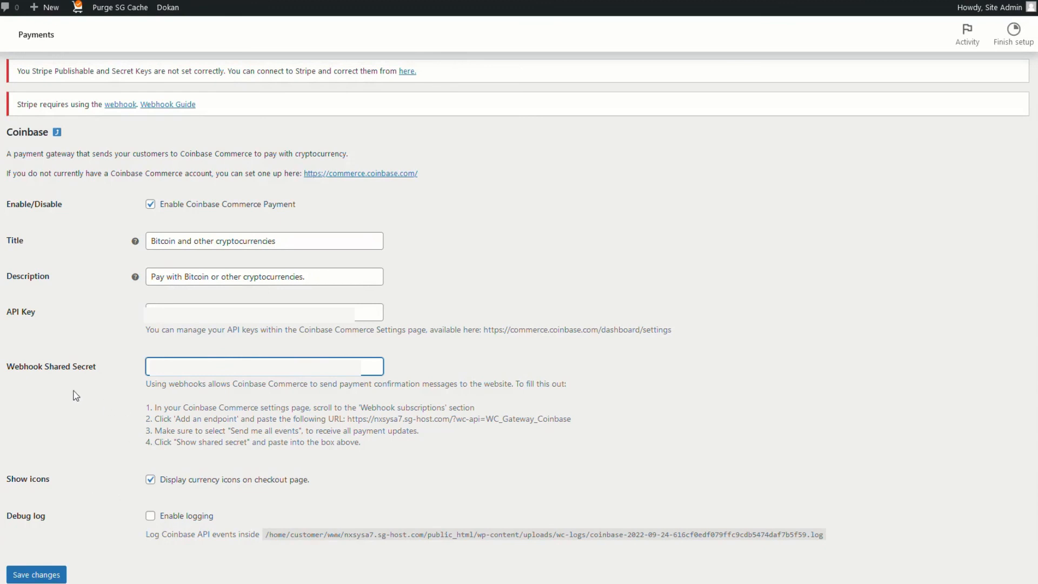
{"action": "left_click", "coordinate": [37, 575]}
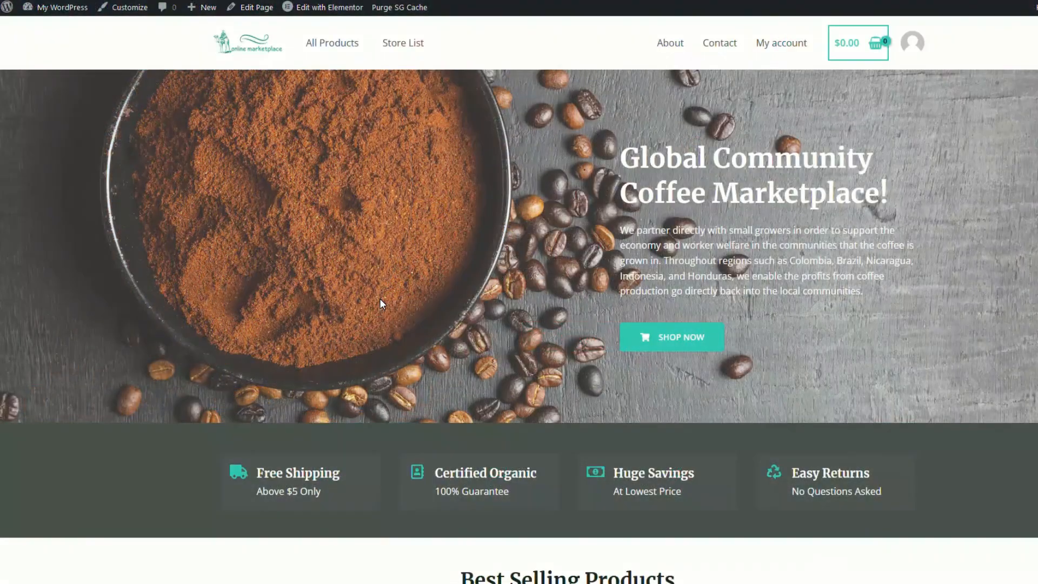
Add Andrew Organic Coffee to the cart from its product page
{"action": "scroll", "coordinate": [384, 305], "scroll_direction": "down", "scroll_amount": 7}
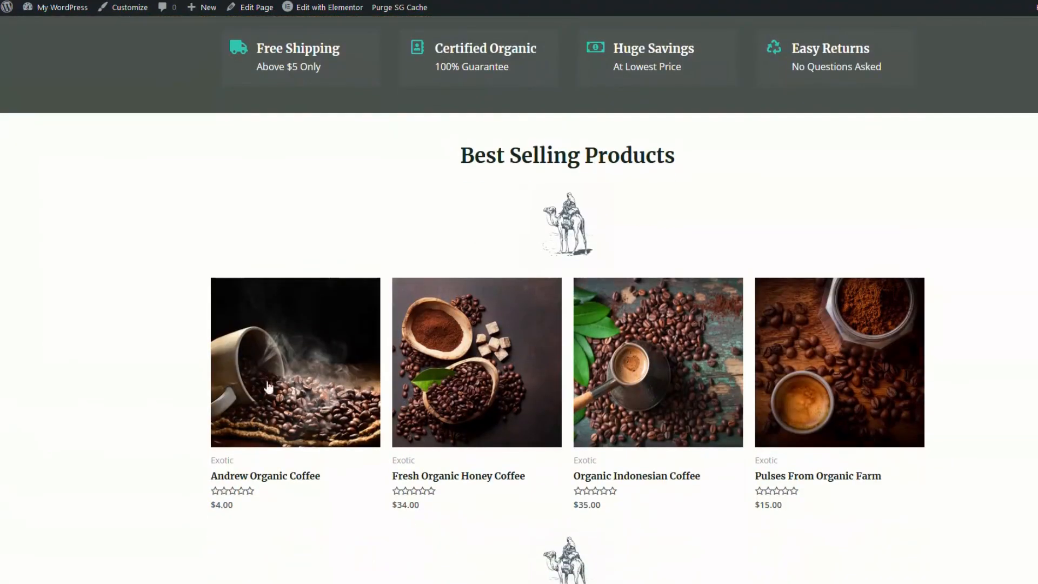
{"action": "left_click", "coordinate": [277, 378]}
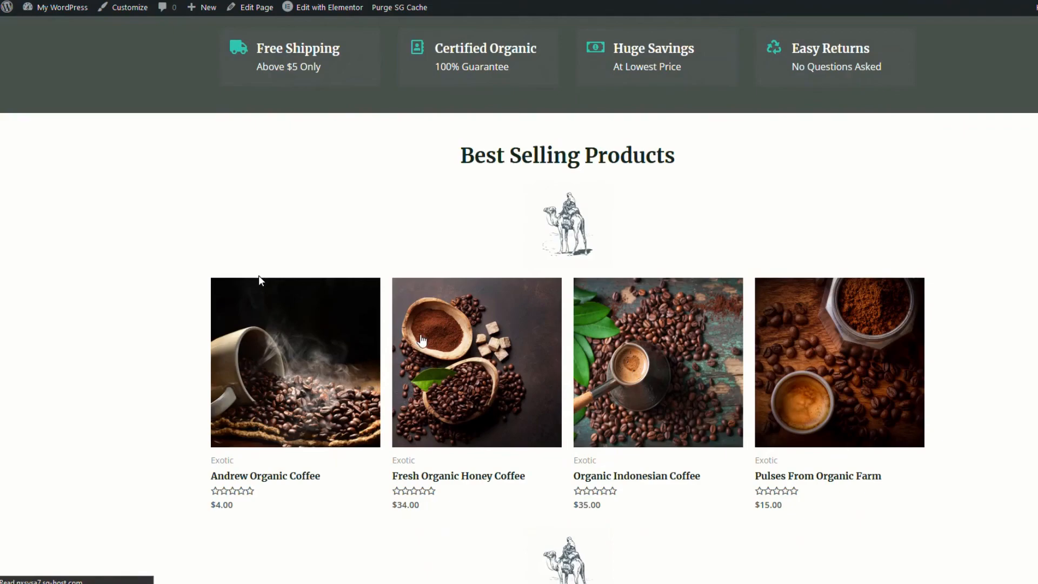
{"action": "left_click", "coordinate": [679, 232]}
Proceed from the cart to checkout and review the PayPal and Bitcoin payment options
{"action": "left_click", "coordinate": [878, 134]}
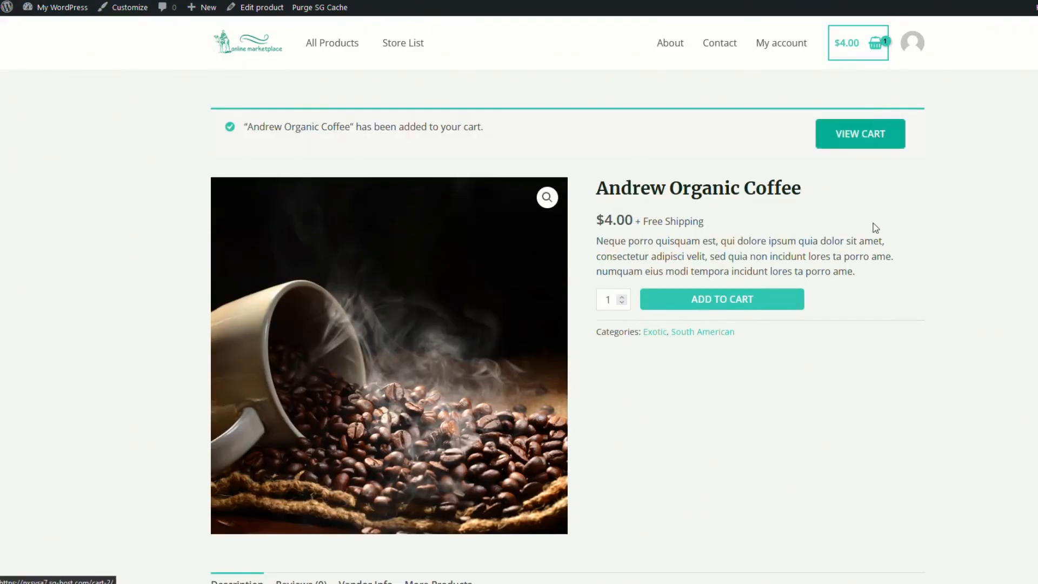
{"action": "scroll", "coordinate": [757, 302], "scroll_direction": "down", "scroll_amount": 3}
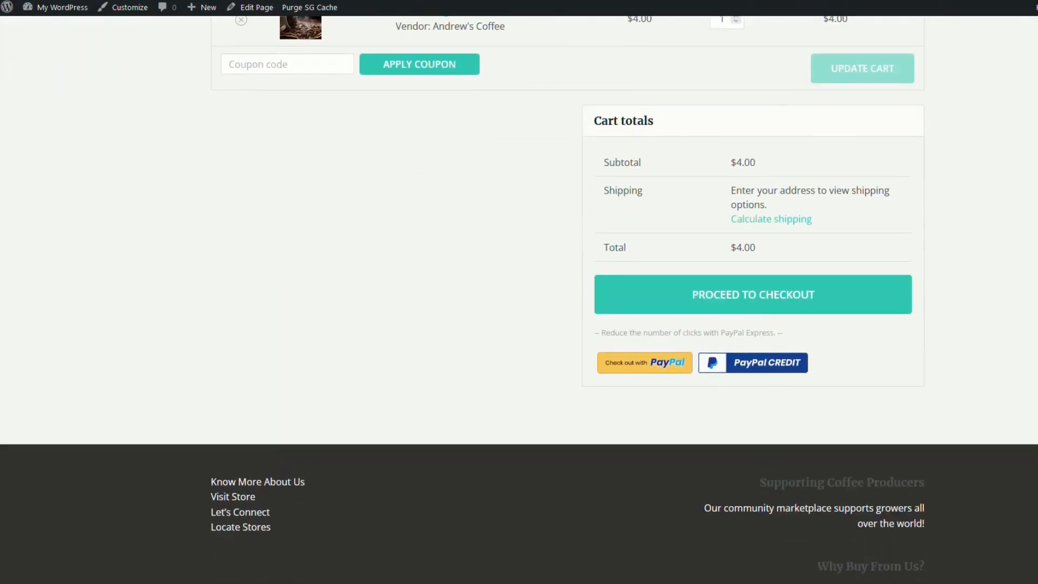
{"action": "left_click", "coordinate": [756, 307]}
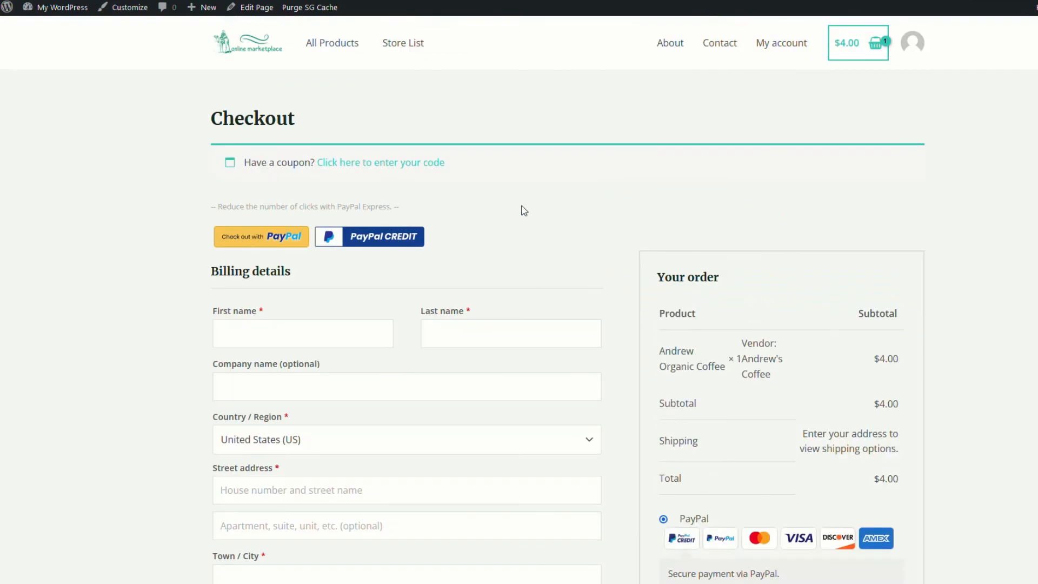
{"action": "scroll", "coordinate": [1011, 330], "scroll_direction": "down", "scroll_amount": 5}
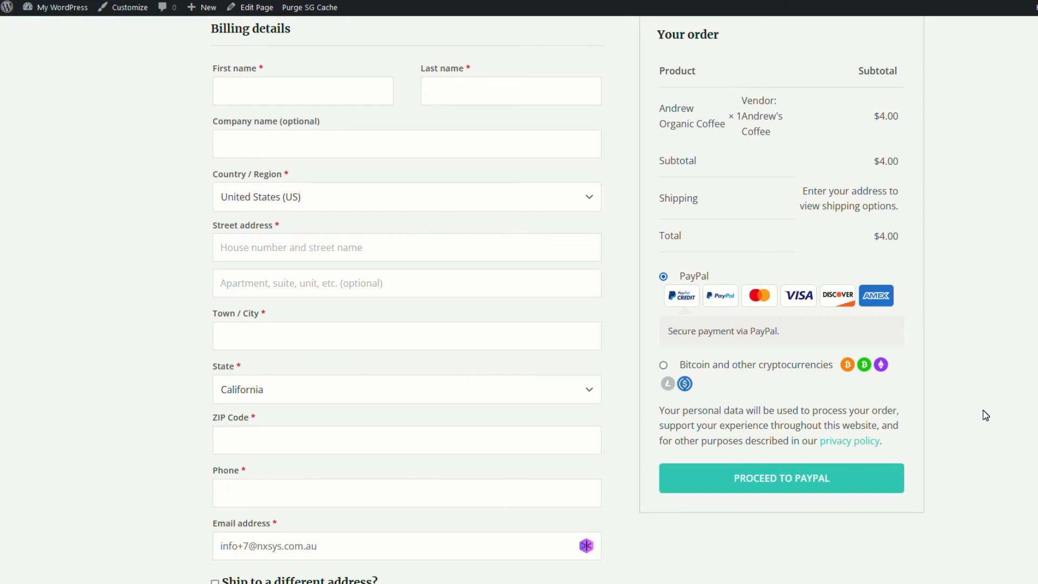
{"action": "scroll", "coordinate": [991, 403], "scroll_direction": "up", "scroll_amount": 5}
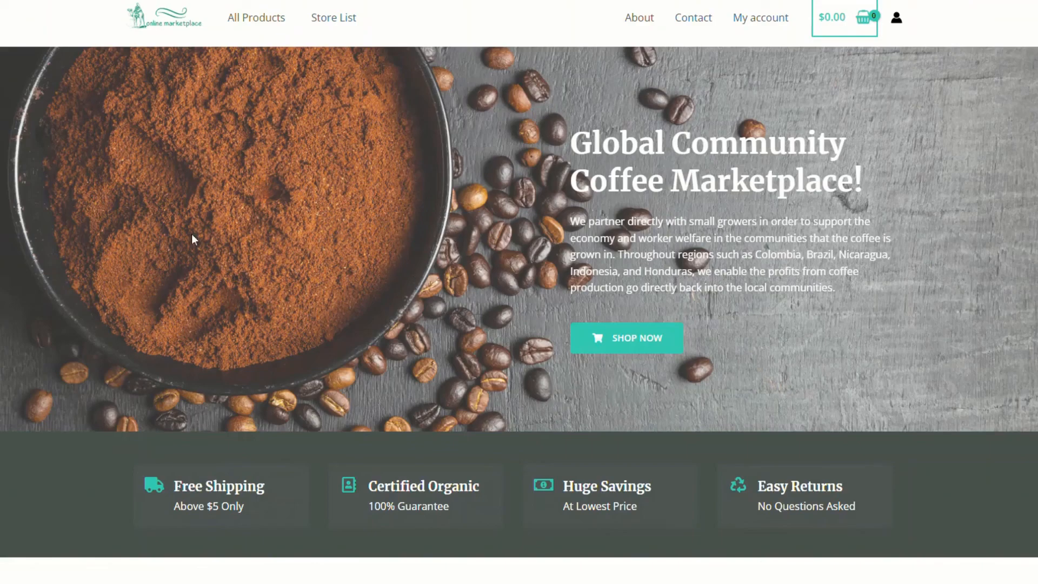
Add Andrew Organic Coffee to the cart, view the cart, and proceed to checkout
{"action": "scroll", "coordinate": [281, 265], "scroll_direction": "down", "scroll_amount": 10}
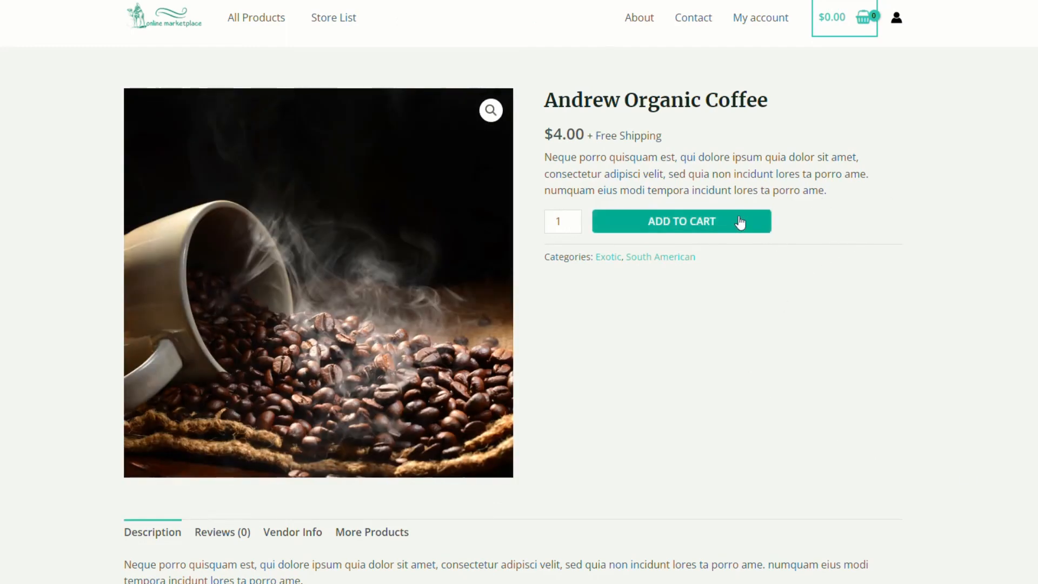
{"action": "left_click", "coordinate": [740, 222]}
{"action": "left_click", "coordinate": [833, 116]}
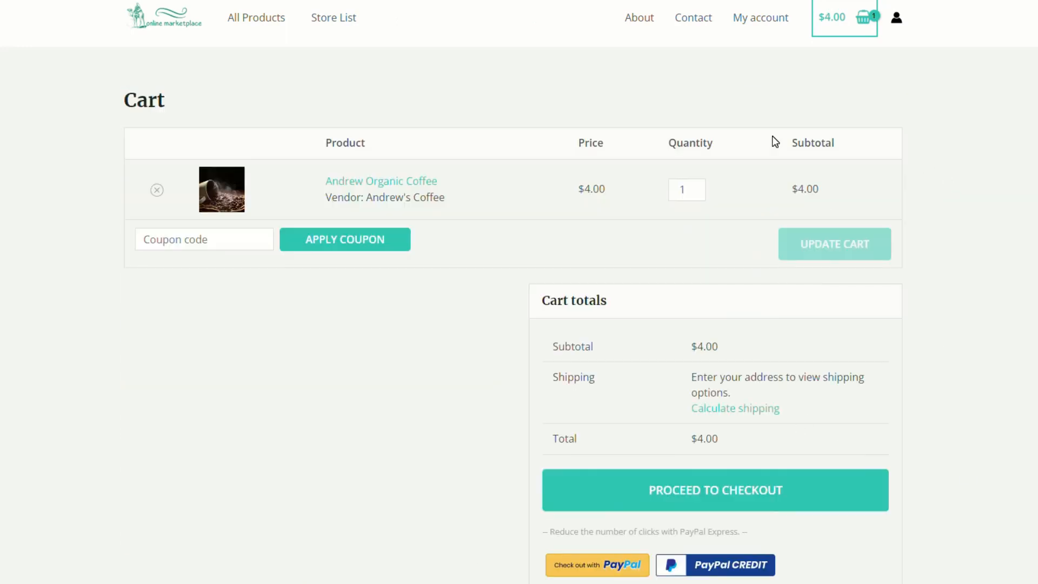
{"action": "left_click", "coordinate": [726, 493]}
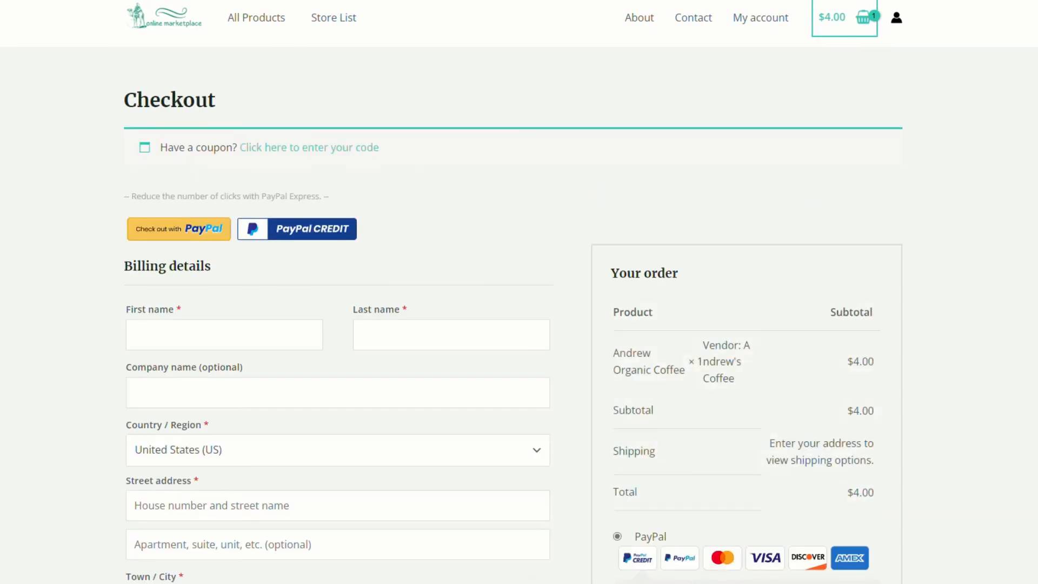
{"action": "scroll", "coordinate": [580, 391], "scroll_direction": "down", "scroll_amount": 4}
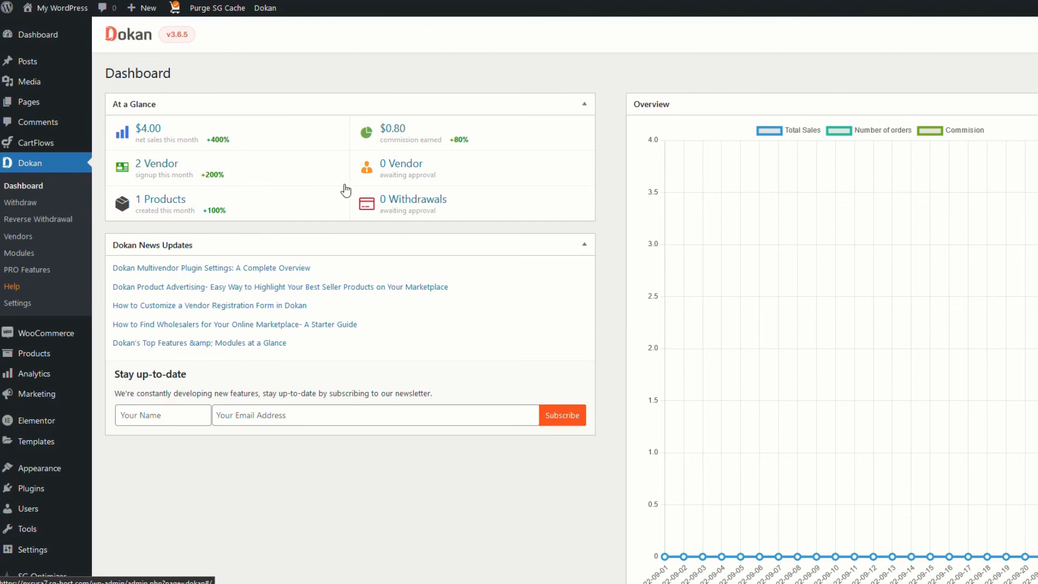
Open the Dokan vendor list and view Andrew's Coffee's orders
{"action": "left_click", "coordinate": [18, 237]}
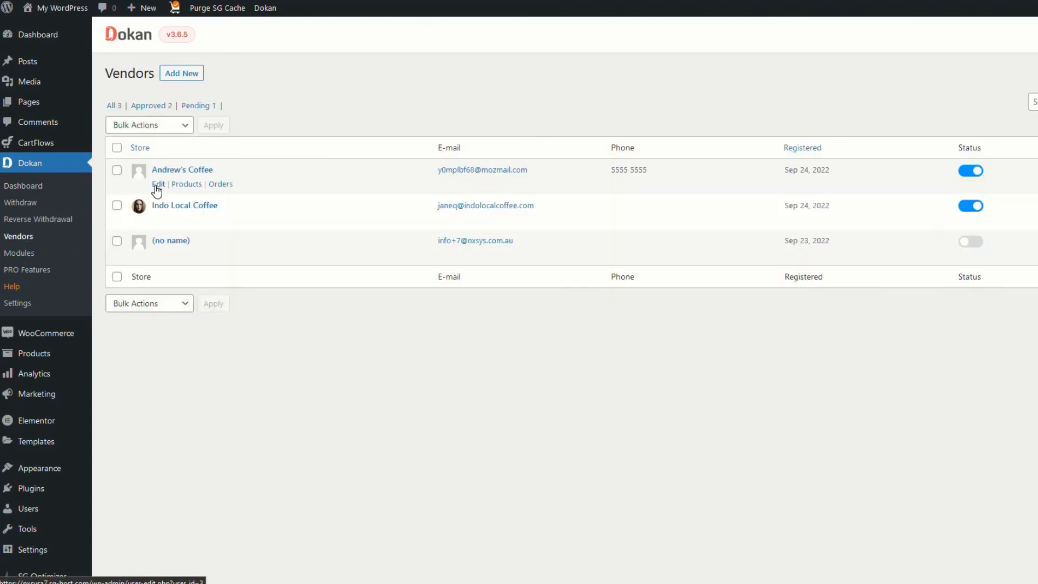
{"action": "left_click", "coordinate": [222, 186]}
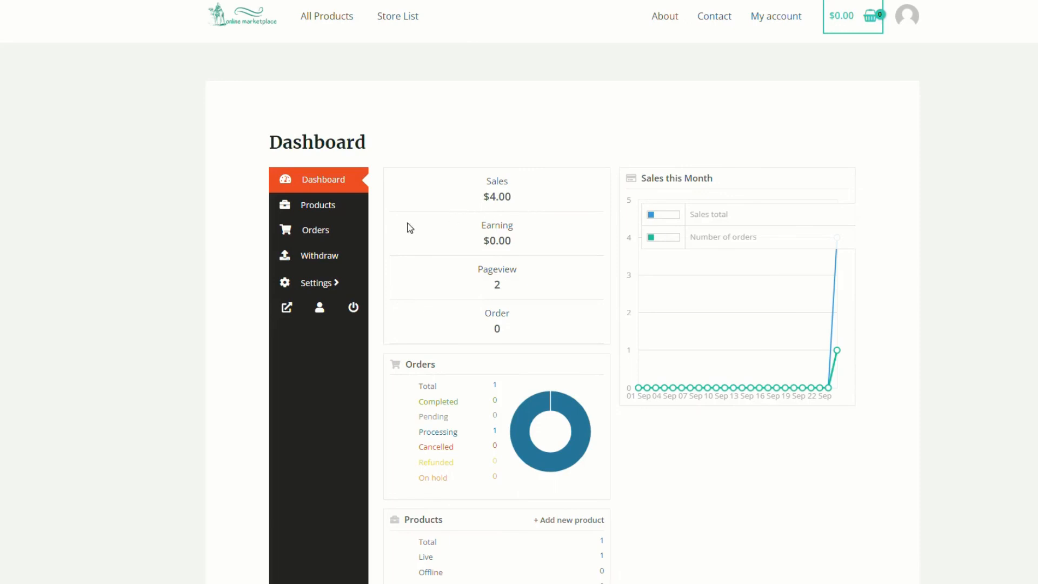
Mark the vendor's coffee order completed and submit a $3.20 PayPal withdraw request
{"action": "left_click", "coordinate": [318, 233]}
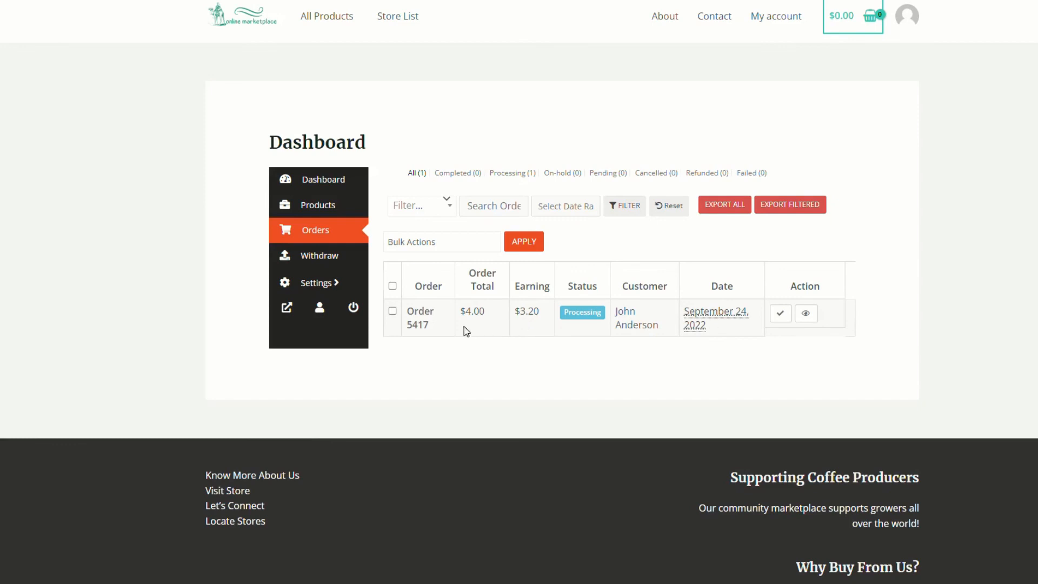
{"action": "left_click", "coordinate": [783, 318]}
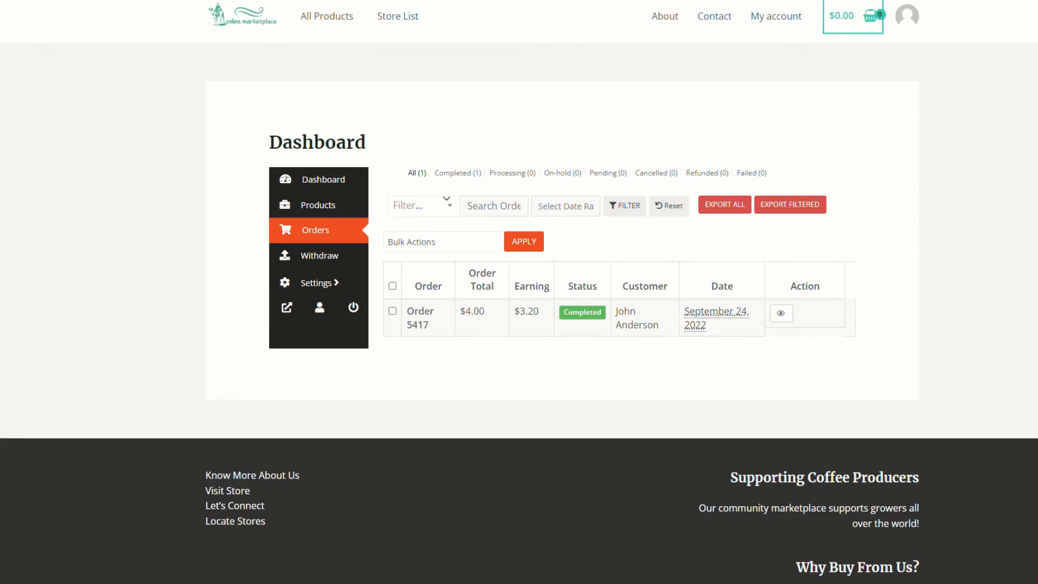
{"action": "left_click", "coordinate": [321, 259]}
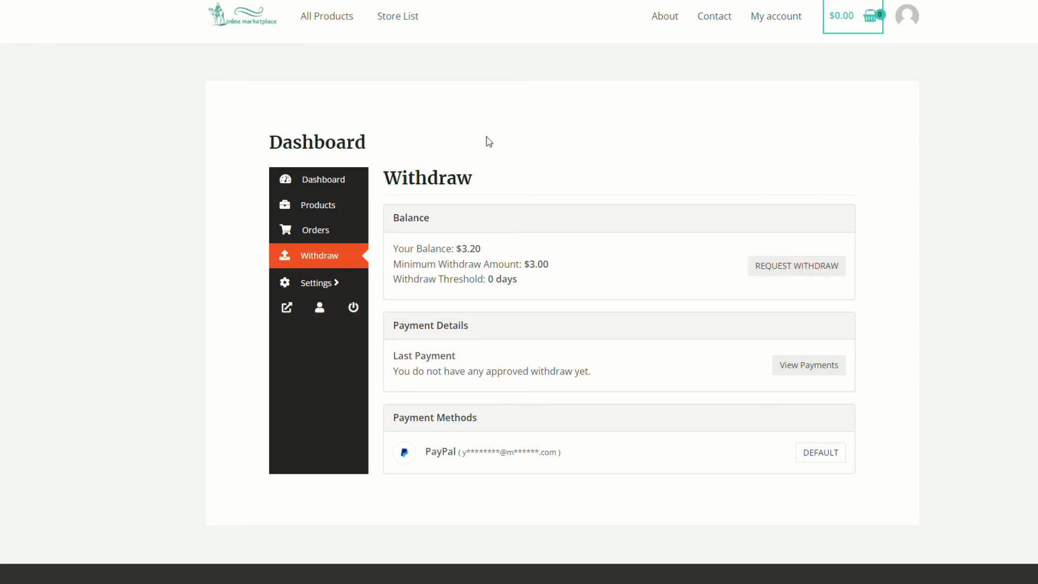
{"action": "left_click", "coordinate": [796, 264]}
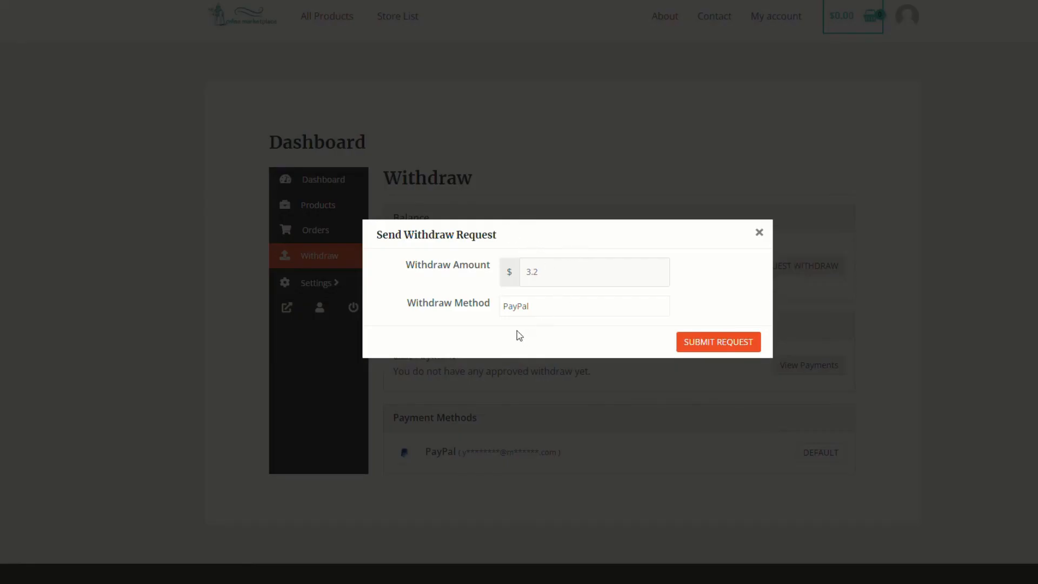
{"action": "left_click", "coordinate": [721, 343]}
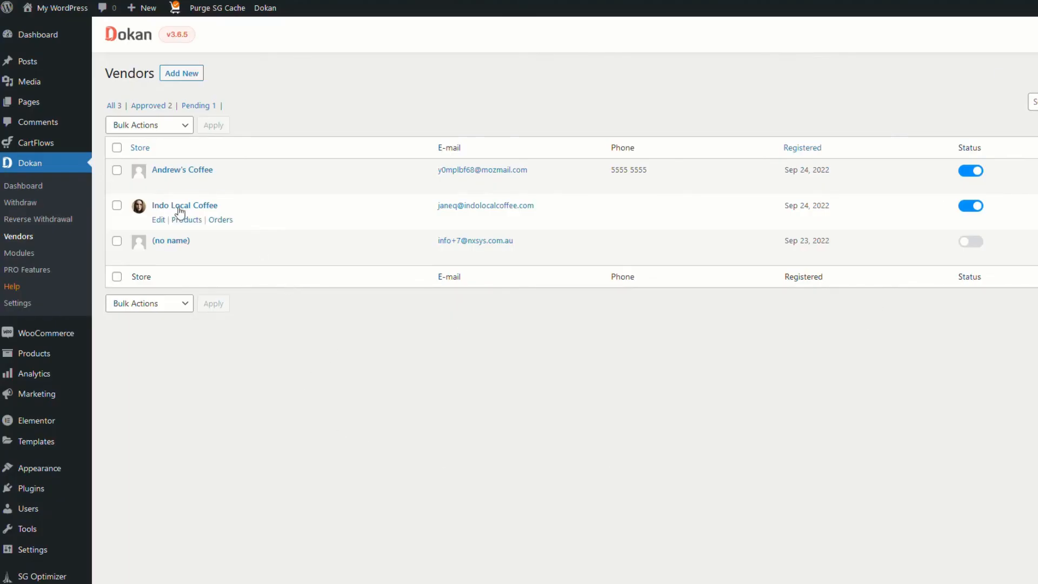
Check Andrew's Coffee's completed order, then open Dokan's Withdraw Requests list
{"action": "mouse_move", "coordinate": [208, 185]}
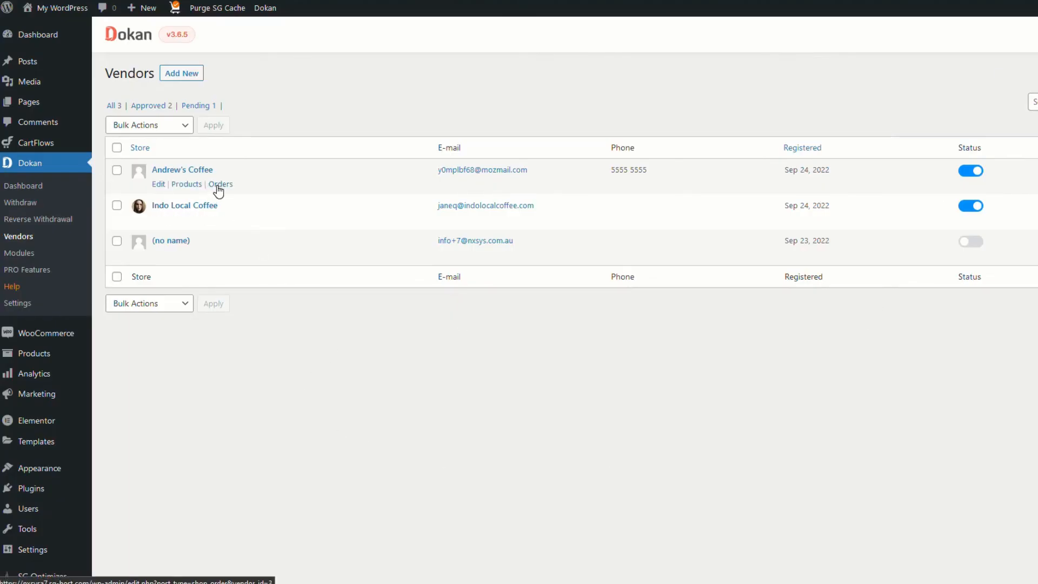
{"action": "left_click", "coordinate": [219, 186]}
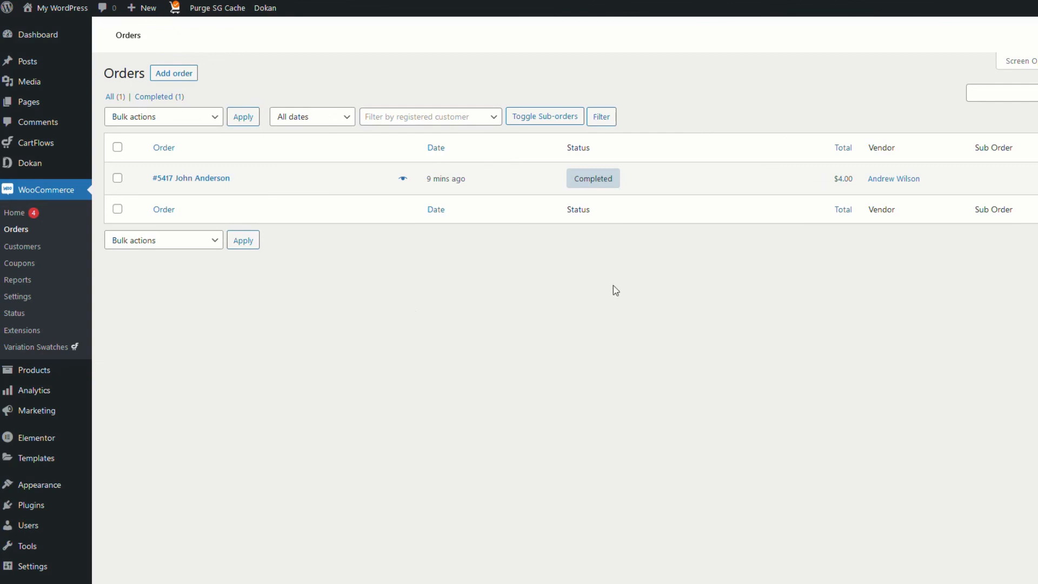
{"action": "left_click", "coordinate": [26, 165]}
{"action": "left_click", "coordinate": [24, 204]}
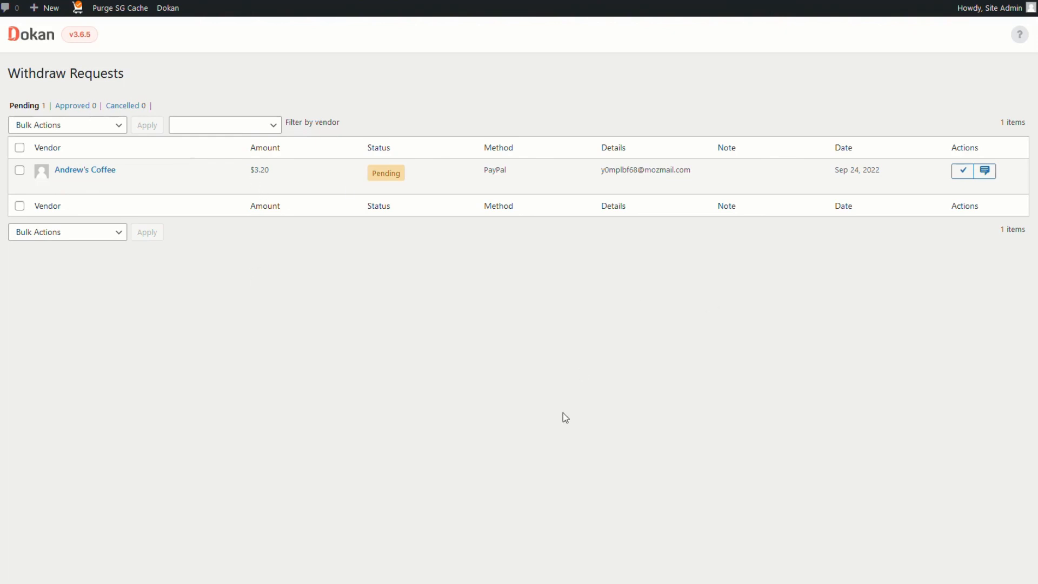
Approve Andrew's Coffee's pending $3.20 PayPal withdraw request
{"action": "left_click", "coordinate": [963, 171]}
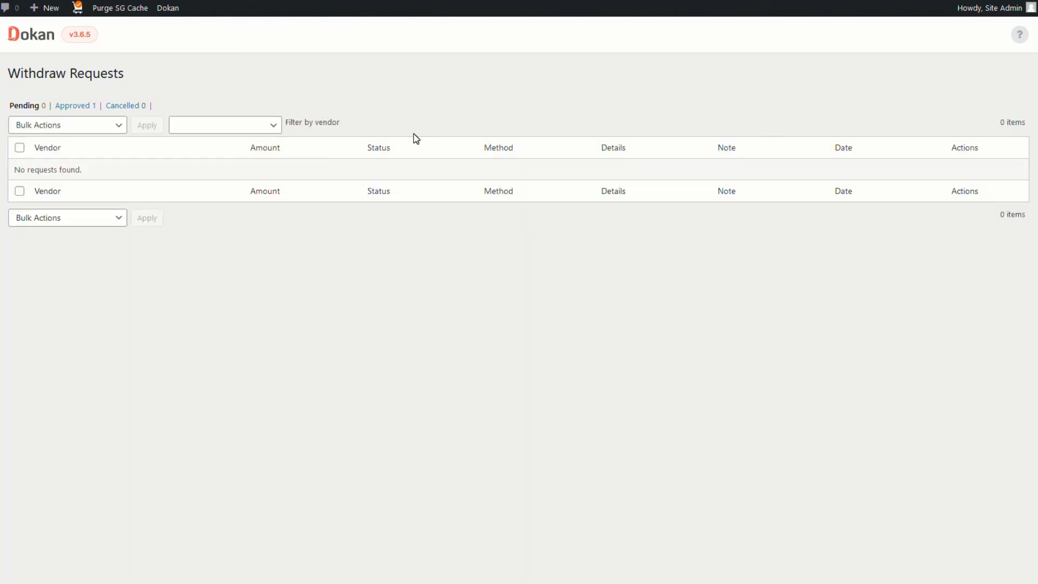